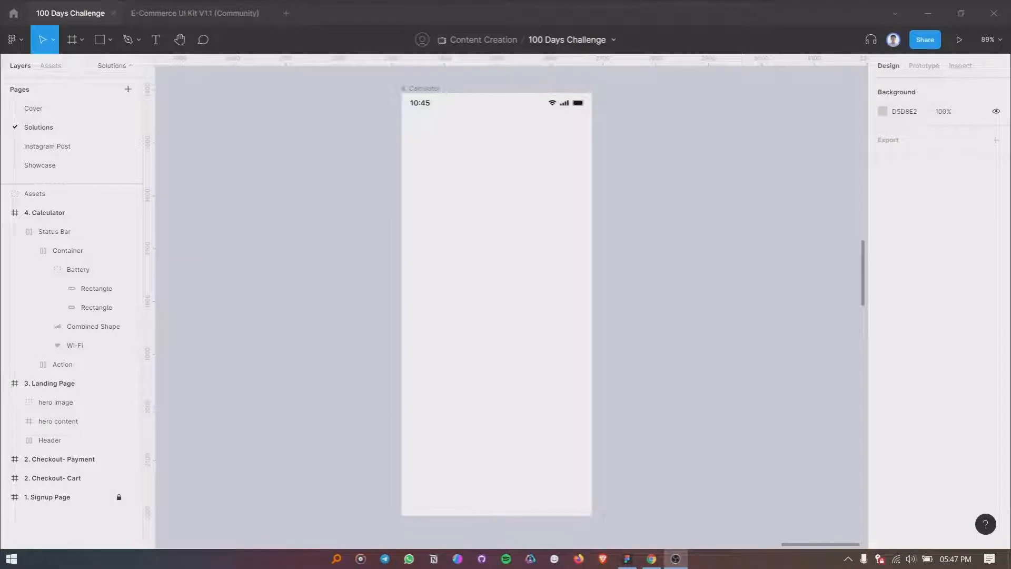
{"action": "left_click", "coordinate": [431, 90]}
{"action": "scroll", "coordinate": [433, 92], "scroll_direction": "up", "scroll_amount": 1}
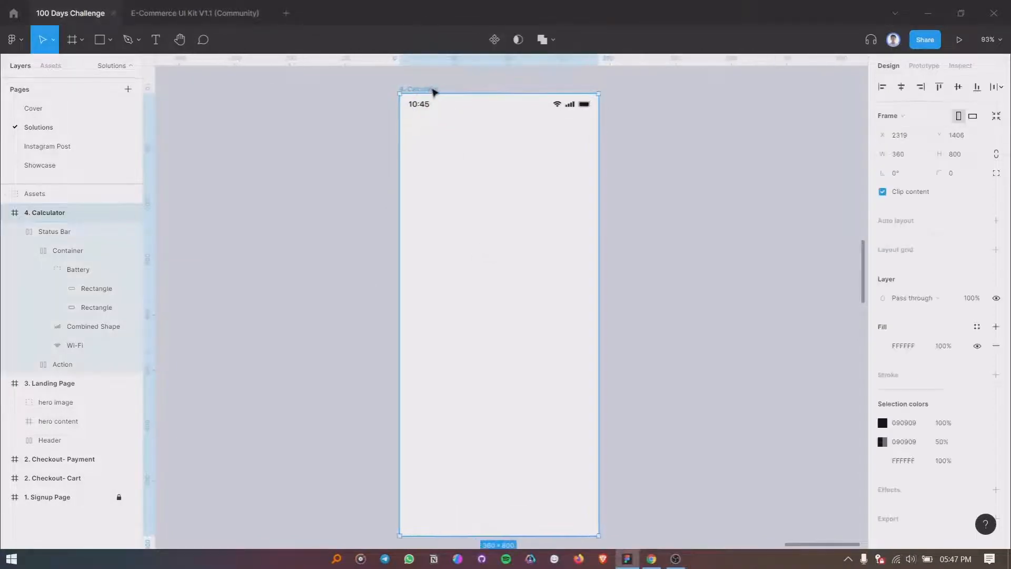
{"action": "scroll", "coordinate": [434, 92], "scroll_direction": "down", "scroll_amount": 1}
{"action": "left_click", "coordinate": [698, 199]}
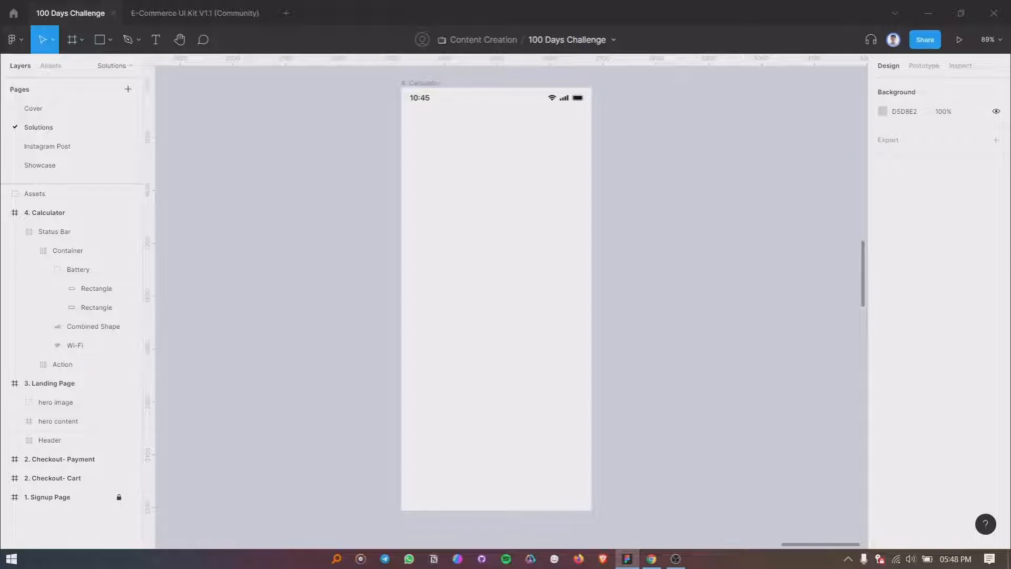
{"action": "key", "text": "alt+Tab"}
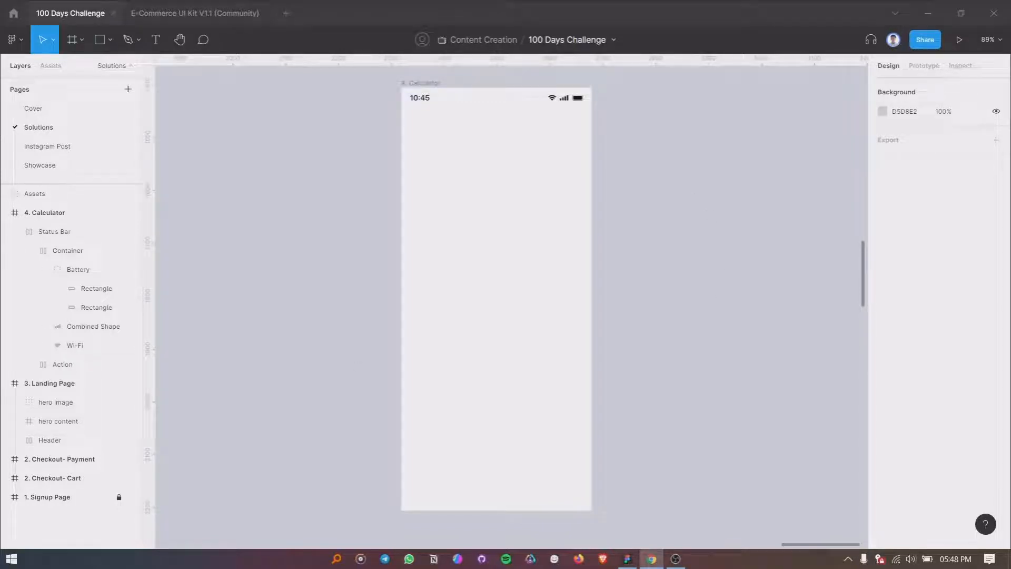
Draw a 360 × 458 frame across the lower part of the Calculator screen and fill it with F9F9FC.
{"action": "key", "text": "f"}
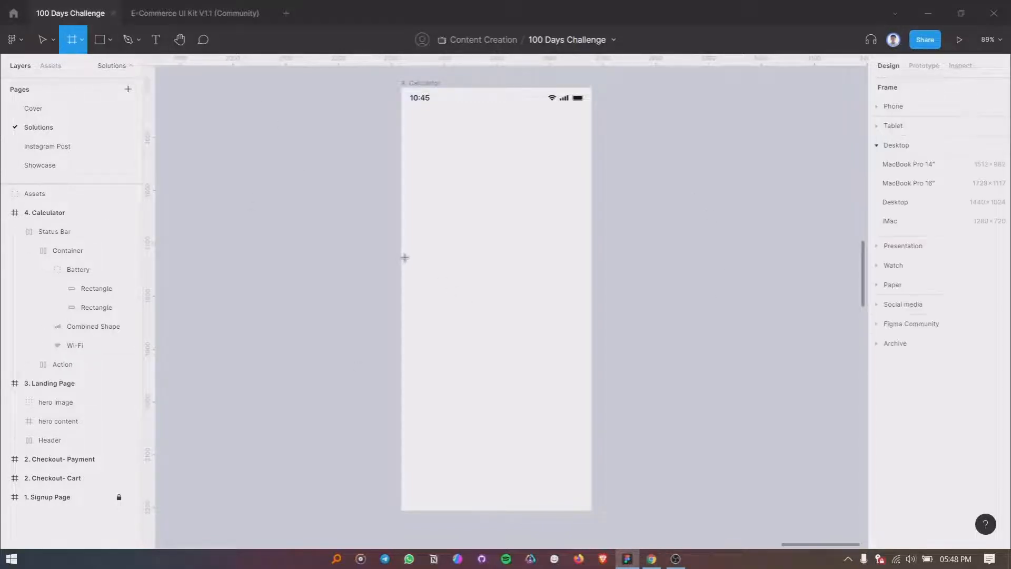
{"action": "left_click_drag", "start_coordinate": [402, 268], "coordinate": [595, 514]}
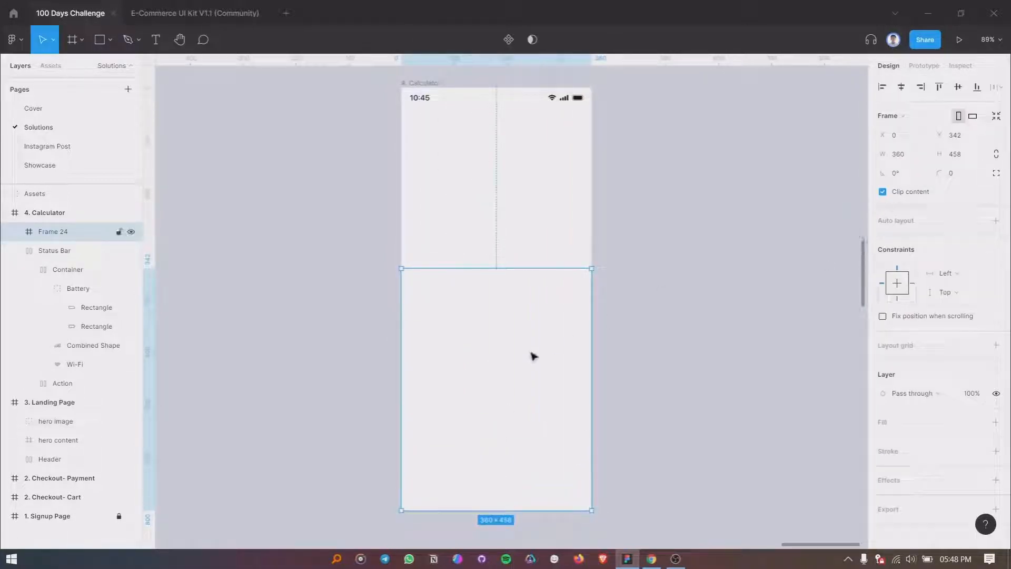
{"action": "scroll", "coordinate": [533, 356], "scroll_direction": "up", "scroll_amount": 1}
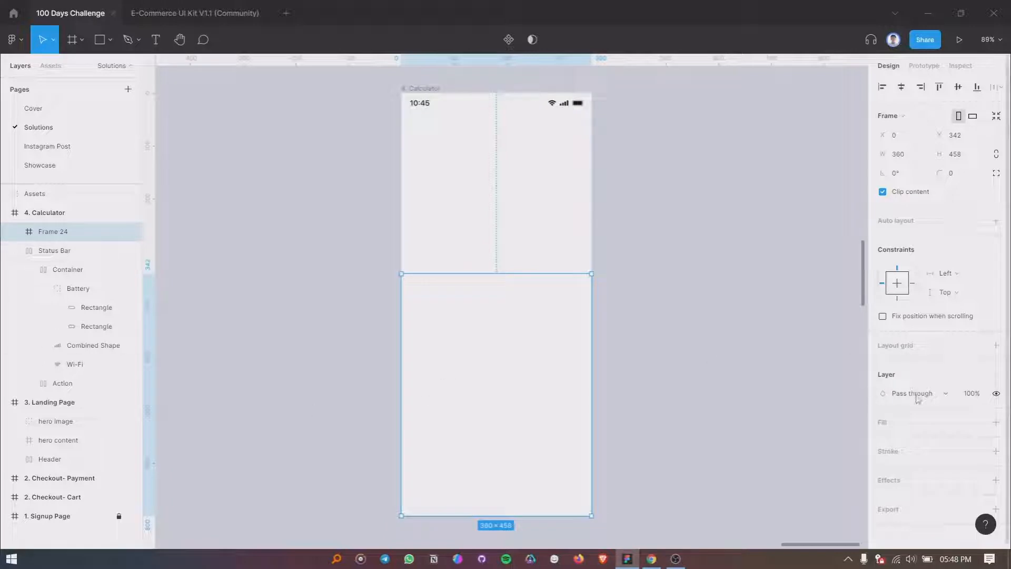
{"action": "left_click", "coordinate": [996, 422]}
{"action": "left_click", "coordinate": [912, 443]}
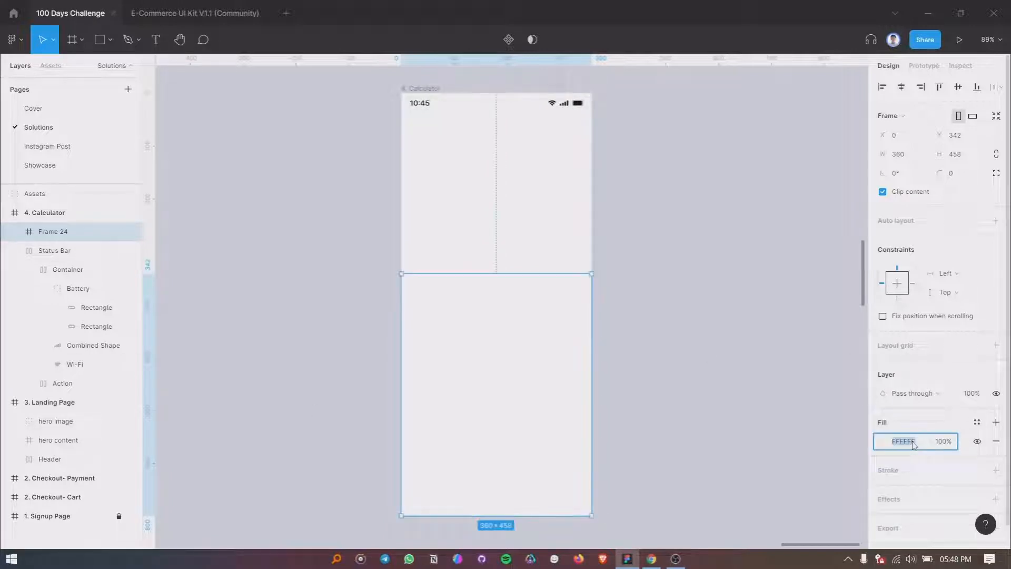
{"action": "type", "text": "f9f9fc"}
{"action": "left_click", "coordinate": [711, 424]}
{"action": "left_click", "coordinate": [503, 378]}
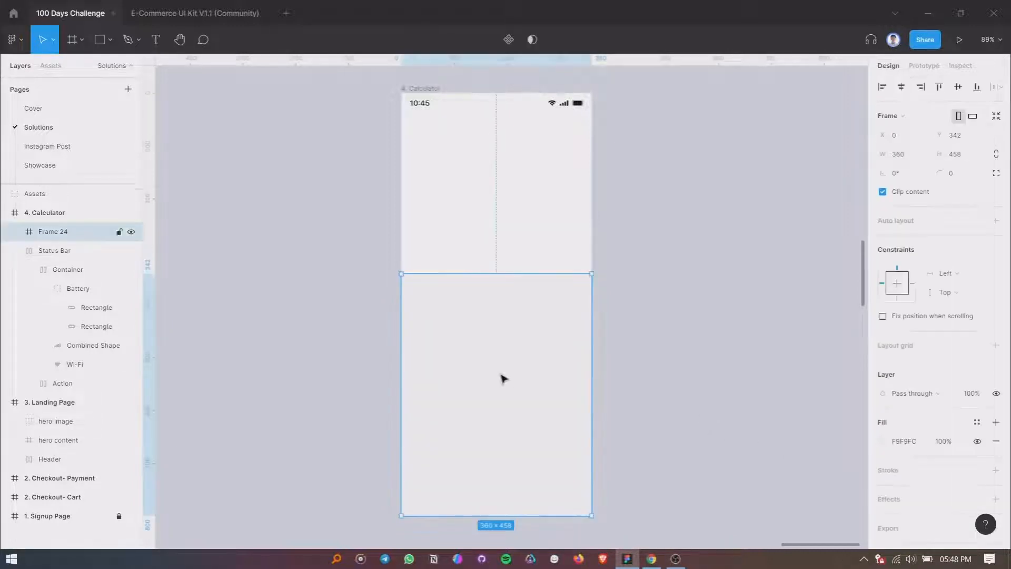
Add the text "1" near the left side inside the new keypad frame.
{"action": "scroll", "coordinate": [503, 378], "scroll_direction": "up", "scroll_amount": 5}
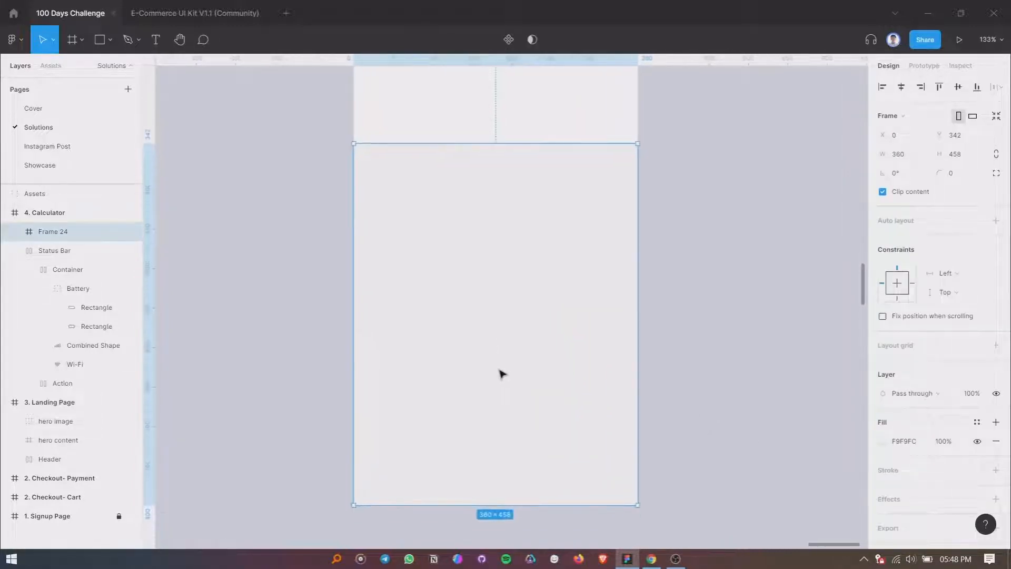
{"action": "scroll", "coordinate": [501, 374], "scroll_direction": "up", "scroll_amount": 2}
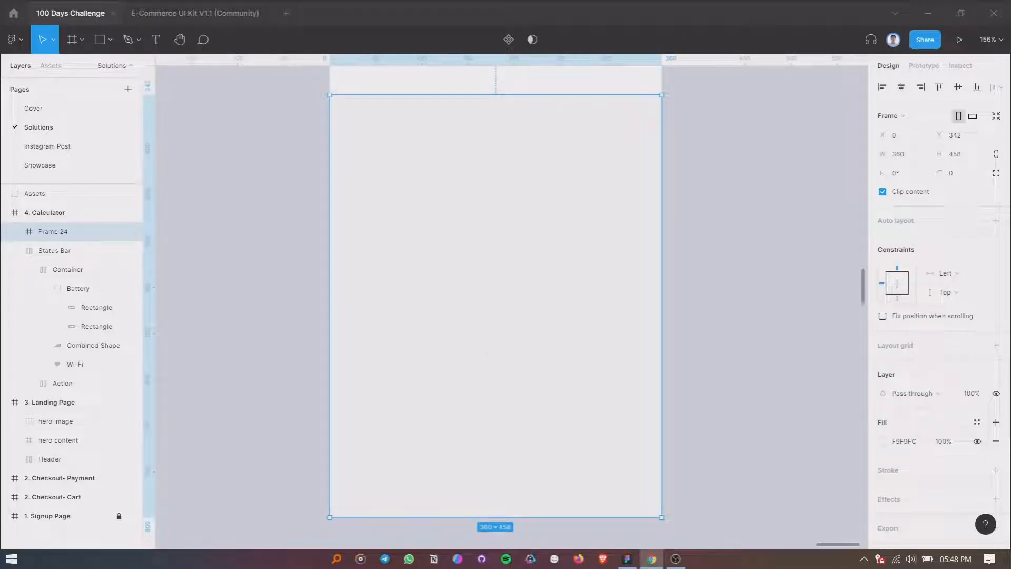
{"action": "left_click", "coordinate": [422, 291]}
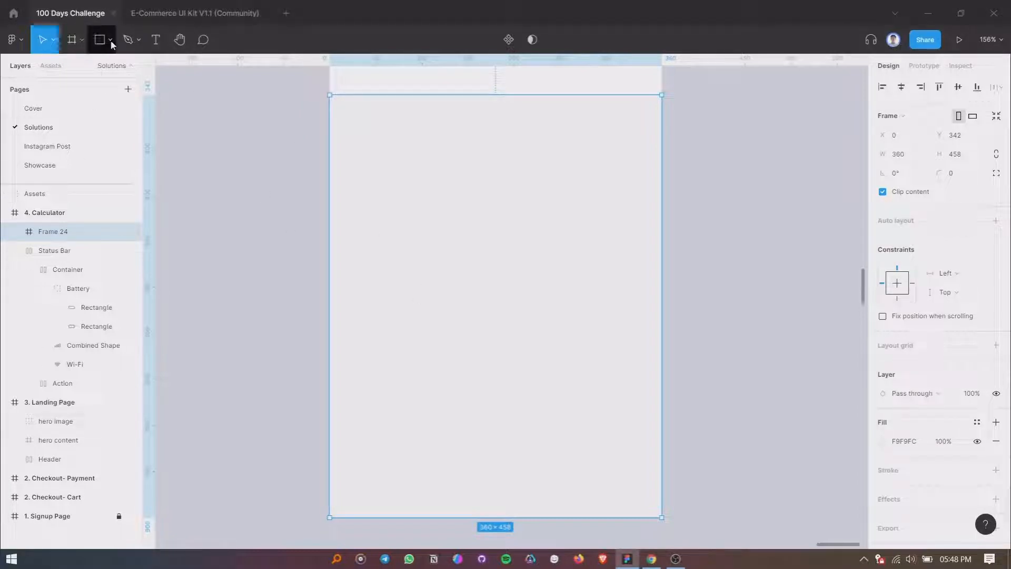
{"action": "left_click", "coordinate": [156, 39]}
{"action": "left_click", "coordinate": [377, 219]}
{"action": "type", "text": "1"}
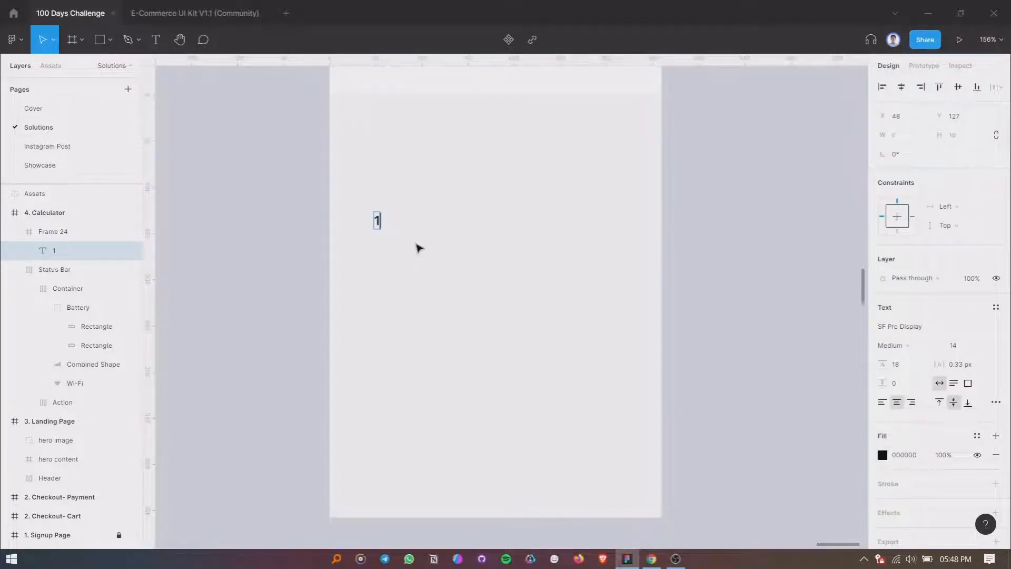
{"action": "key", "text": "Escape"}
Set the "1" text's font size to 24 and try to set its letter spacing to auto.
{"action": "key", "text": "alt+Tab"}
{"action": "key", "text": "alt+Tab"}
{"action": "left_click", "coordinate": [969, 346]}
{"action": "type", "text": "24"}
{"action": "key", "text": "Return"}
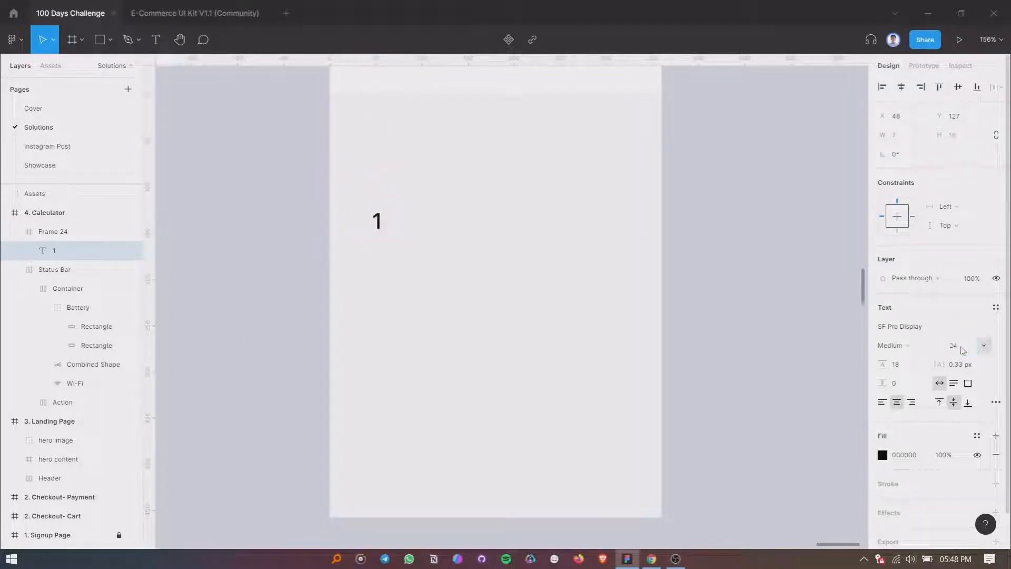
{"action": "left_click", "coordinate": [974, 365]}
{"action": "type", "text": "0ut"}
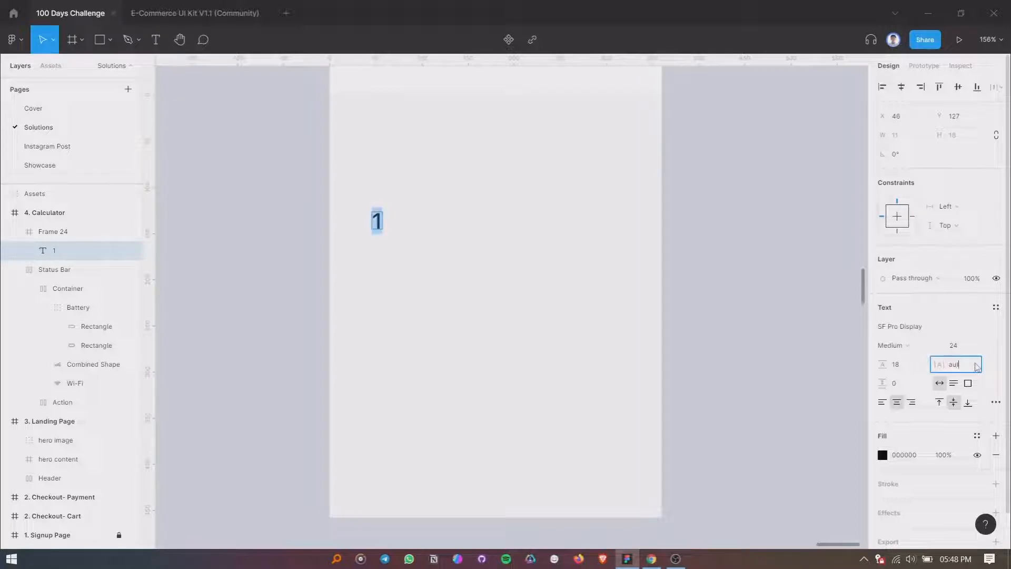
{"action": "type", "text": "o"}
{"action": "key", "text": "Return"}
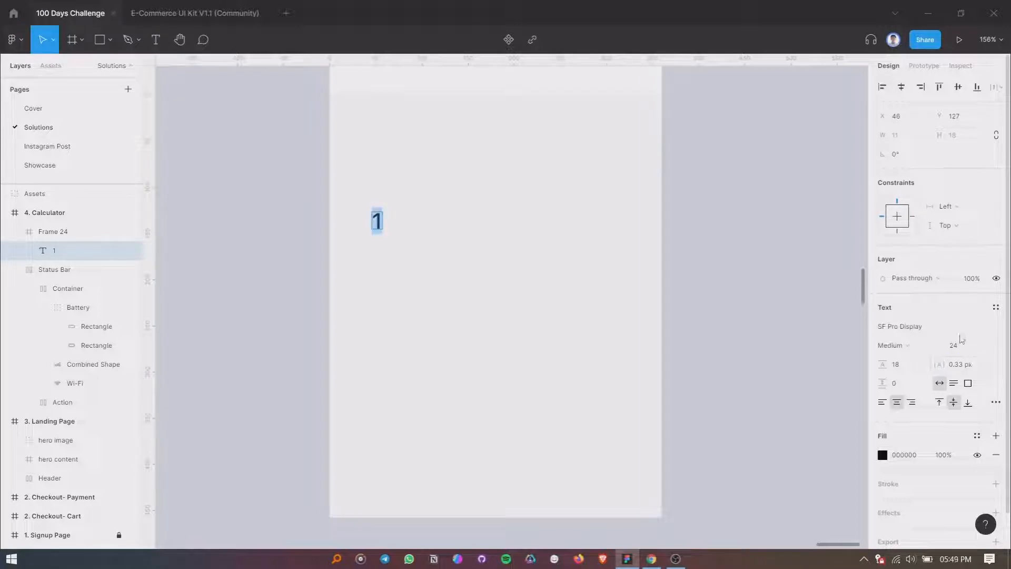
Set the "1" text's font to Helvetica Regular at size 28.
{"action": "left_click", "coordinate": [930, 333]}
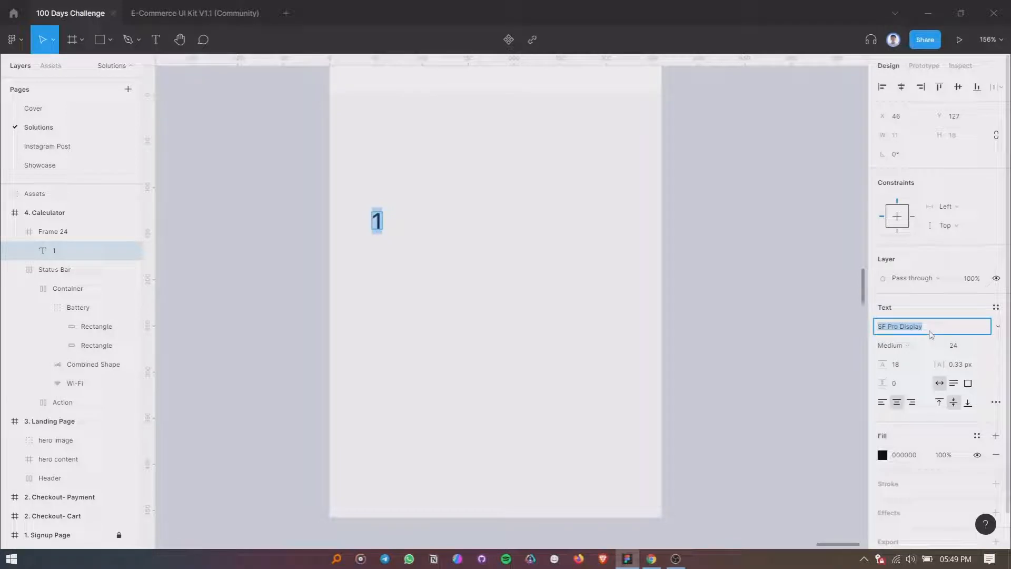
{"action": "type", "text": "Helvetica"}
{"action": "key", "text": "Return"}
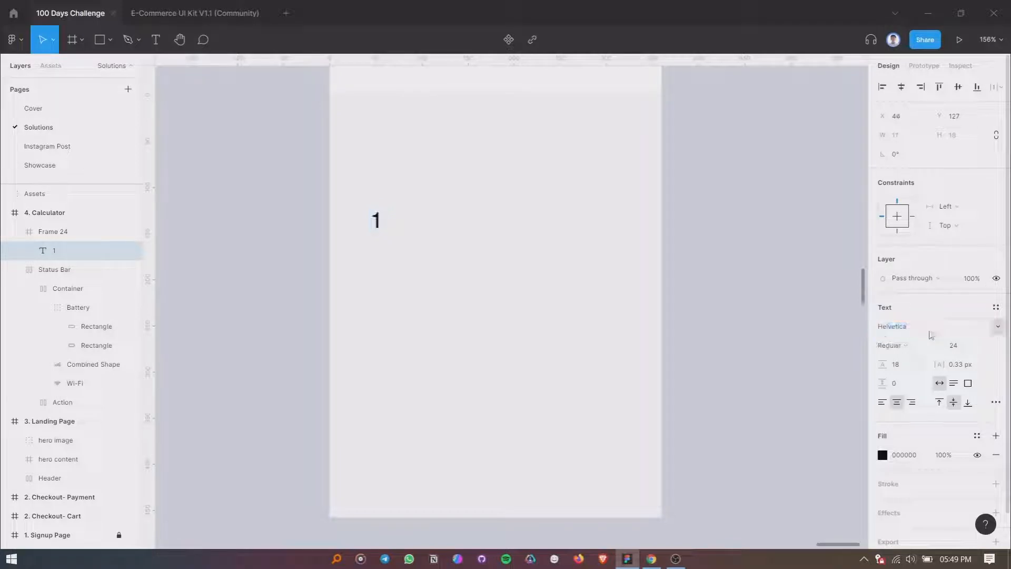
{"action": "left_click", "coordinate": [895, 345]}
{"action": "left_click", "coordinate": [899, 318]}
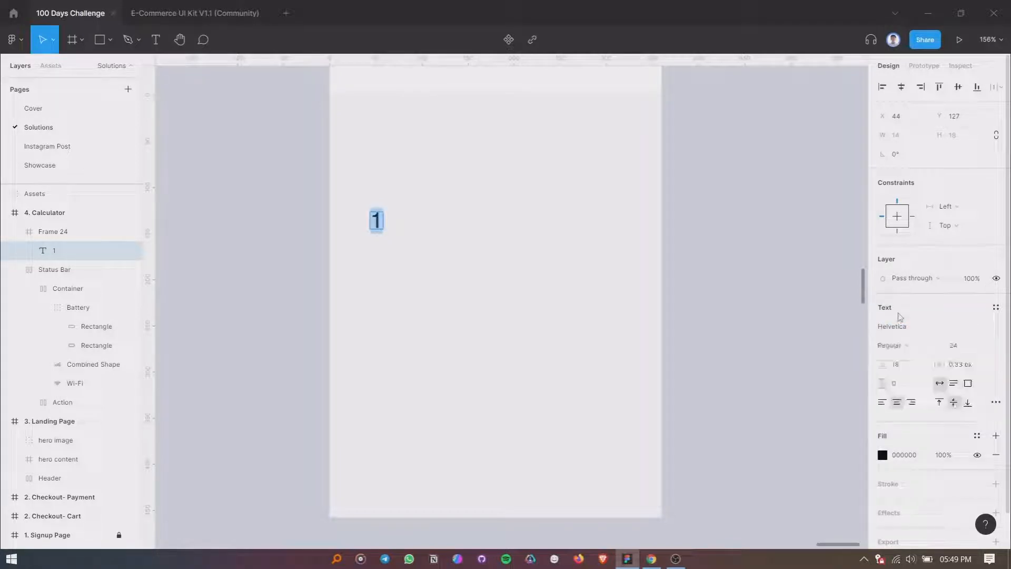
{"action": "left_click", "coordinate": [966, 347]}
{"action": "key", "text": "Return"}
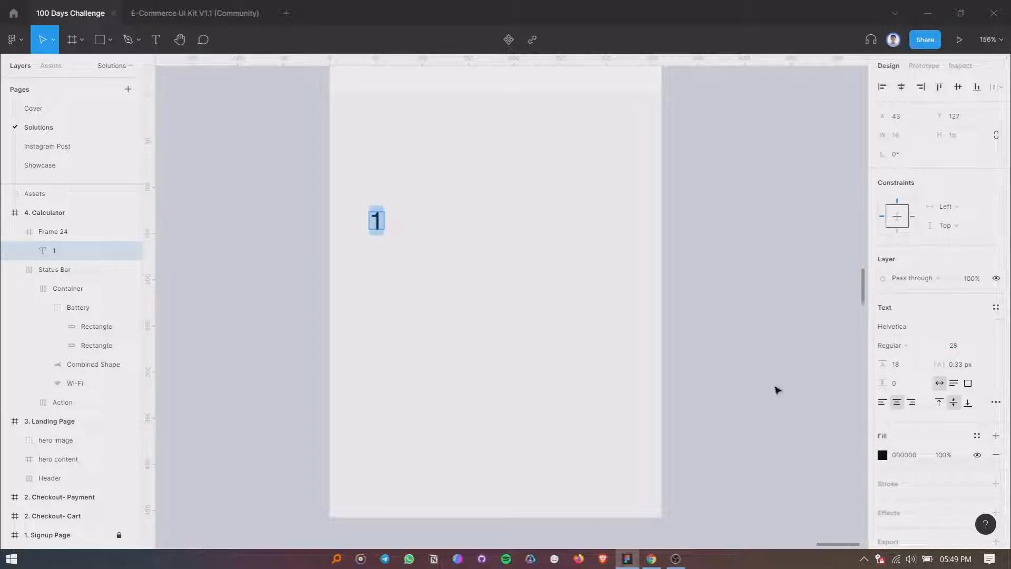
Wrap the "1" text in an auto layout frame with a fixed width and height of 62.
{"action": "key", "text": "shift+a"}
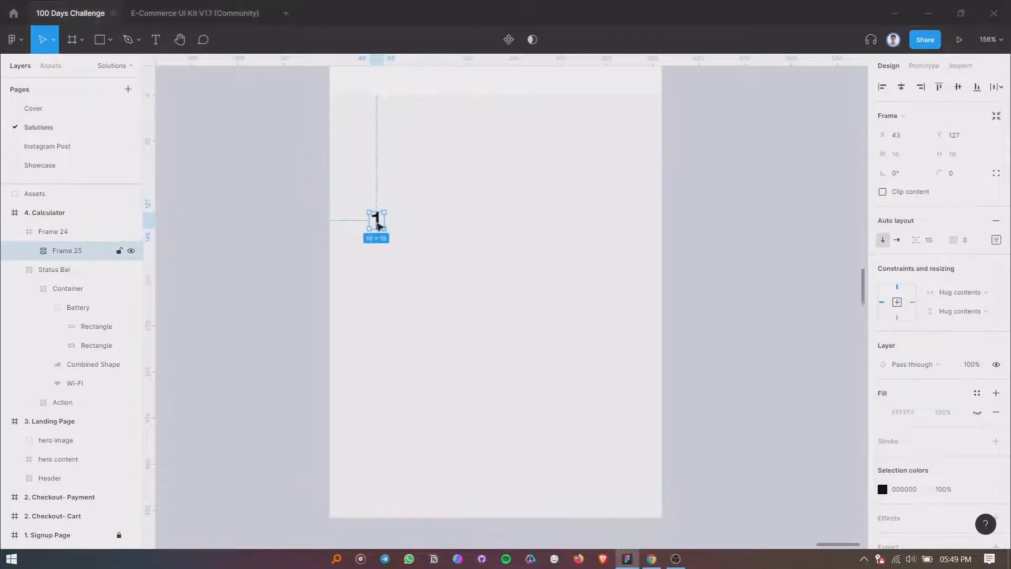
{"action": "left_click", "coordinate": [971, 292]}
{"action": "left_click", "coordinate": [948, 275]}
{"action": "left_click", "coordinate": [959, 311]}
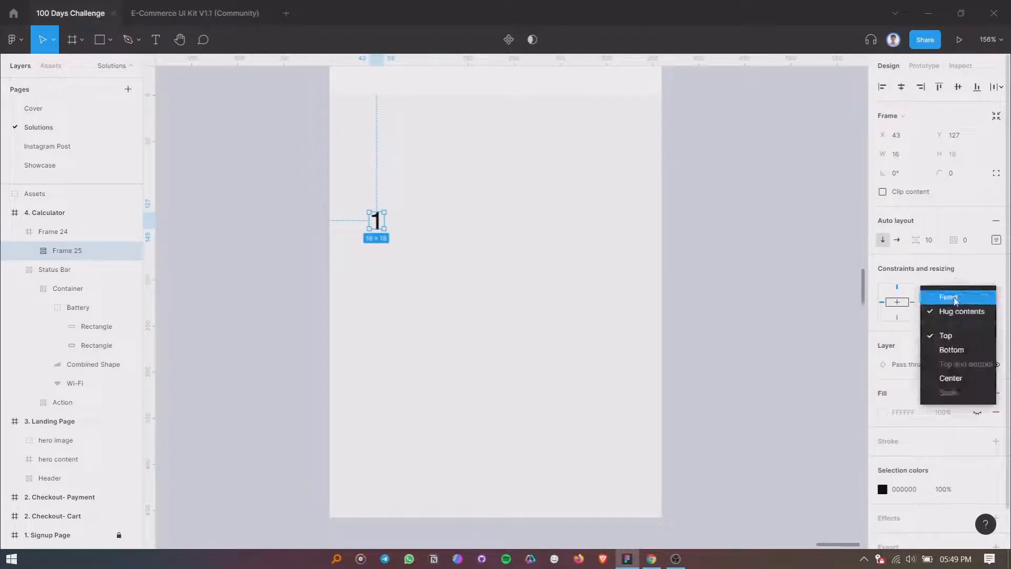
{"action": "left_click", "coordinate": [948, 293]}
{"action": "left_click", "coordinate": [961, 160]}
{"action": "type", "text": "02"}
{"action": "left_click", "coordinate": [901, 158]}
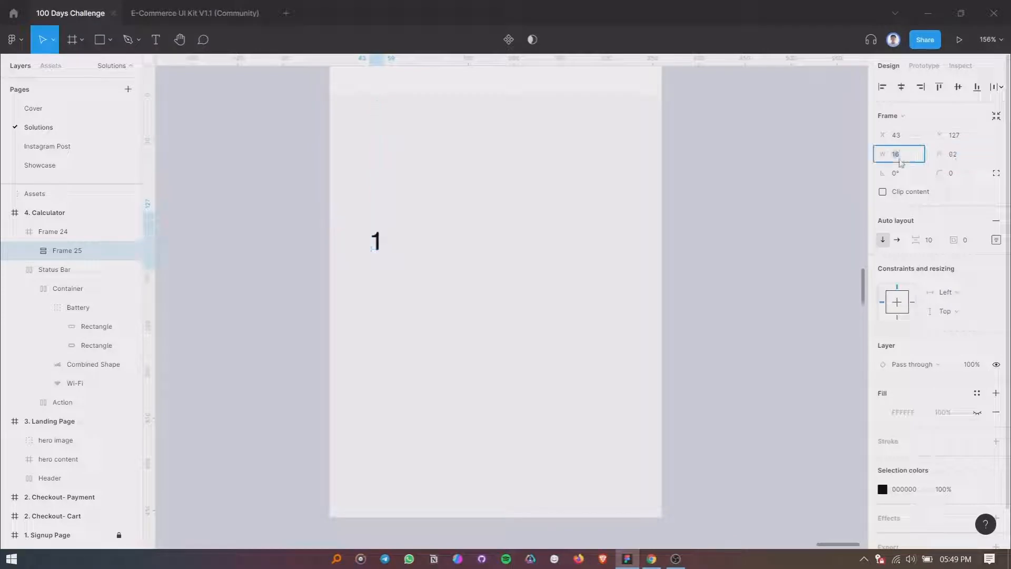
{"action": "type", "text": "62"}
{"action": "key", "text": "Return"}
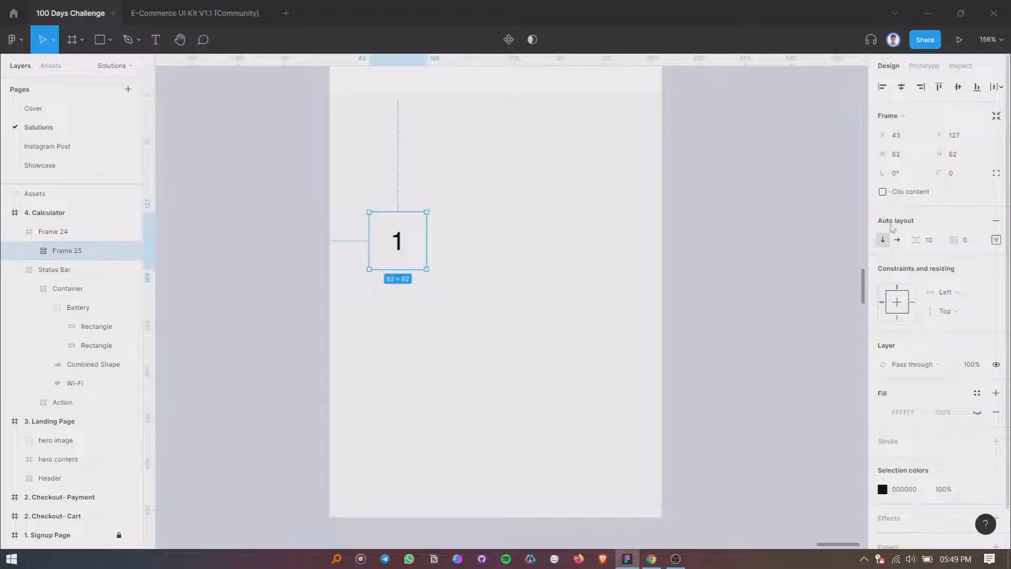
Fill the "1" button frame with F4F4F8 and set its corner radius to 6.
{"action": "left_click", "coordinate": [976, 412]}
{"action": "left_click", "coordinate": [910, 412]}
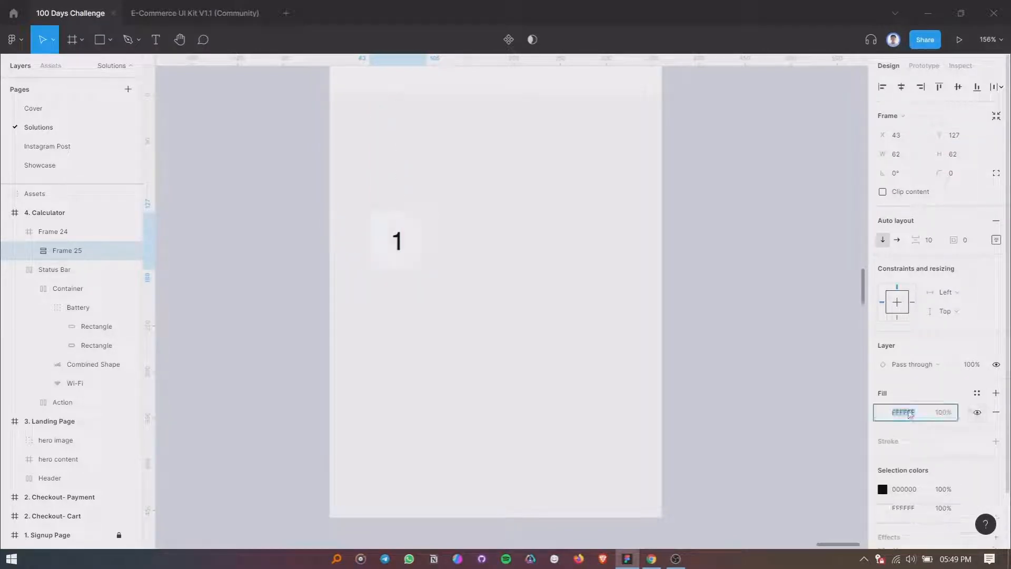
{"action": "key", "text": "BackSpace"}
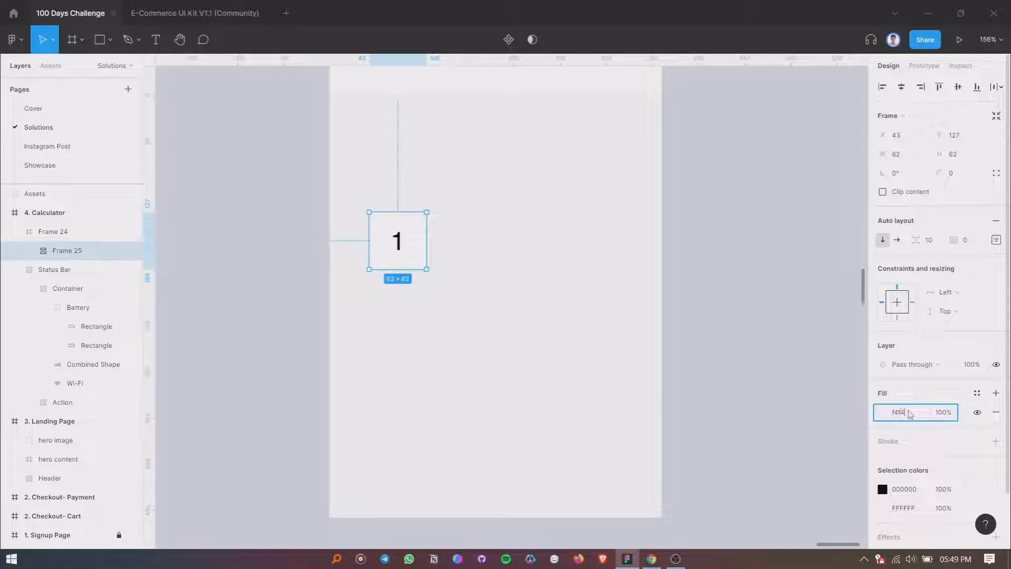
{"action": "type", "text": "f4f4f8"}
{"action": "key", "text": "Return"}
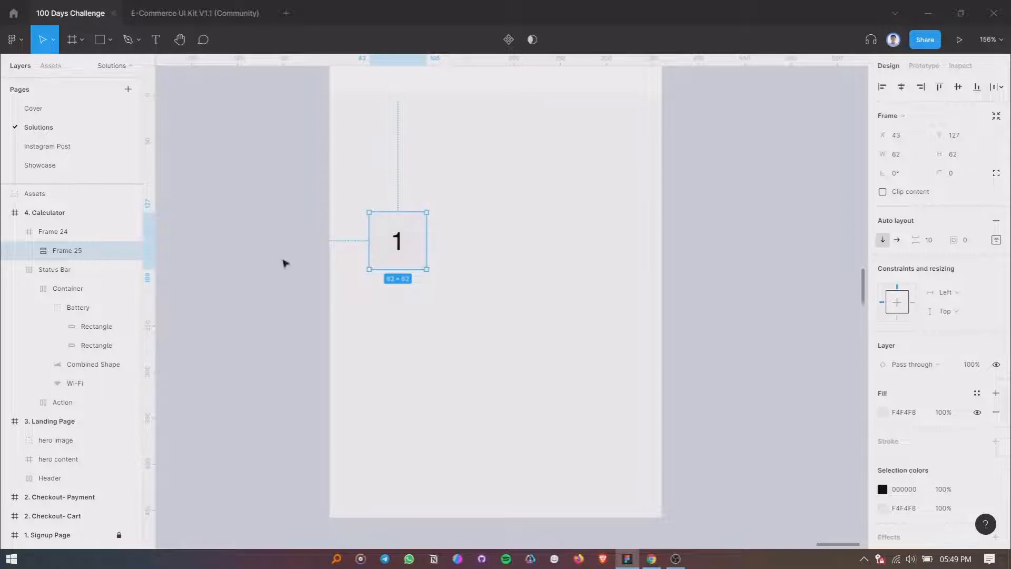
{"action": "left_click", "coordinate": [962, 173]}
{"action": "key", "text": "Return"}
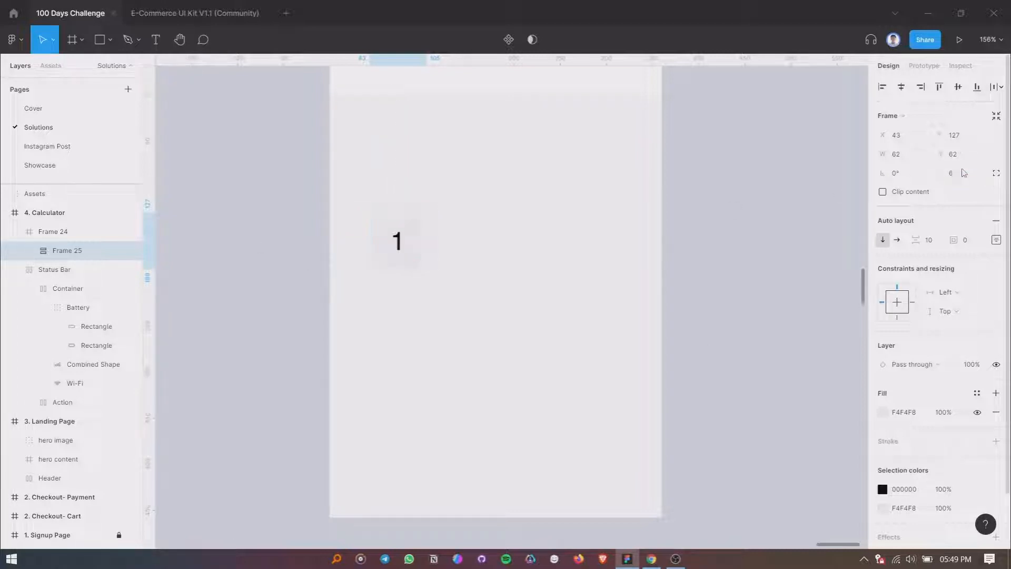
Change the color of the "1" digit inside the button to 292931.
{"action": "key", "text": "alt+Tab"}
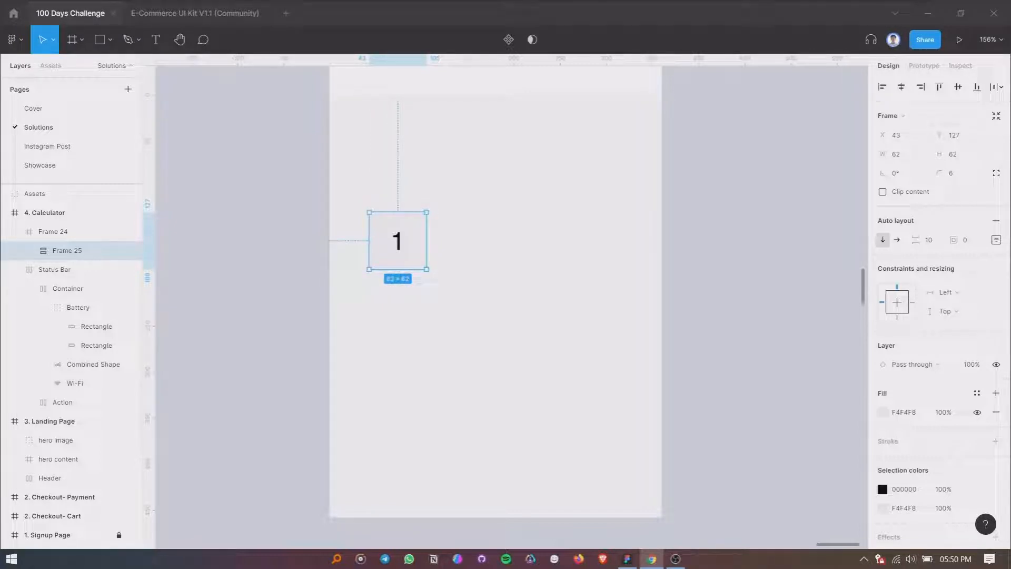
{"action": "double_click", "coordinate": [397, 242]}
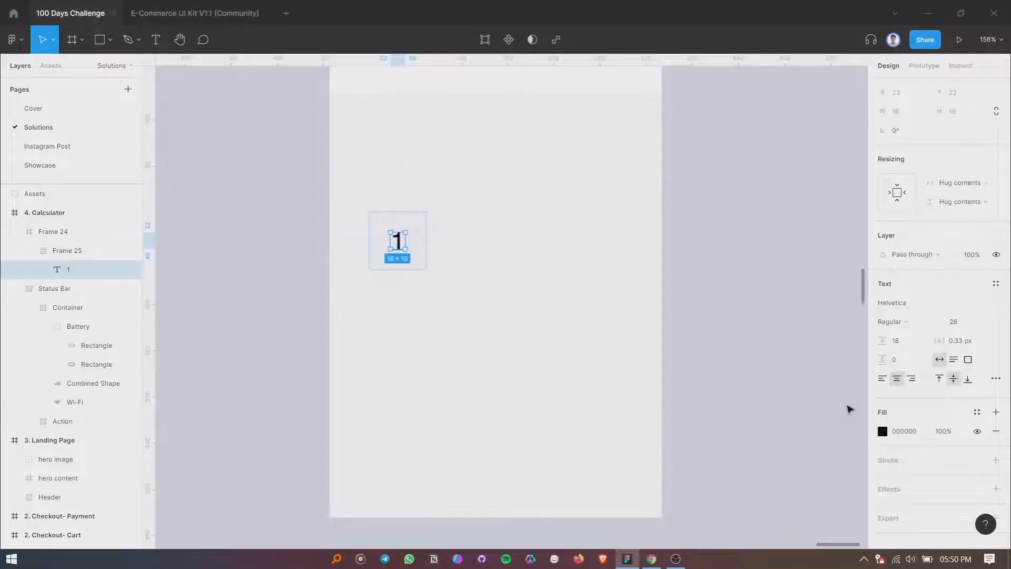
{"action": "left_click", "coordinate": [906, 430]}
{"action": "type", "text": "392931"}
{"action": "key", "text": "Return"}
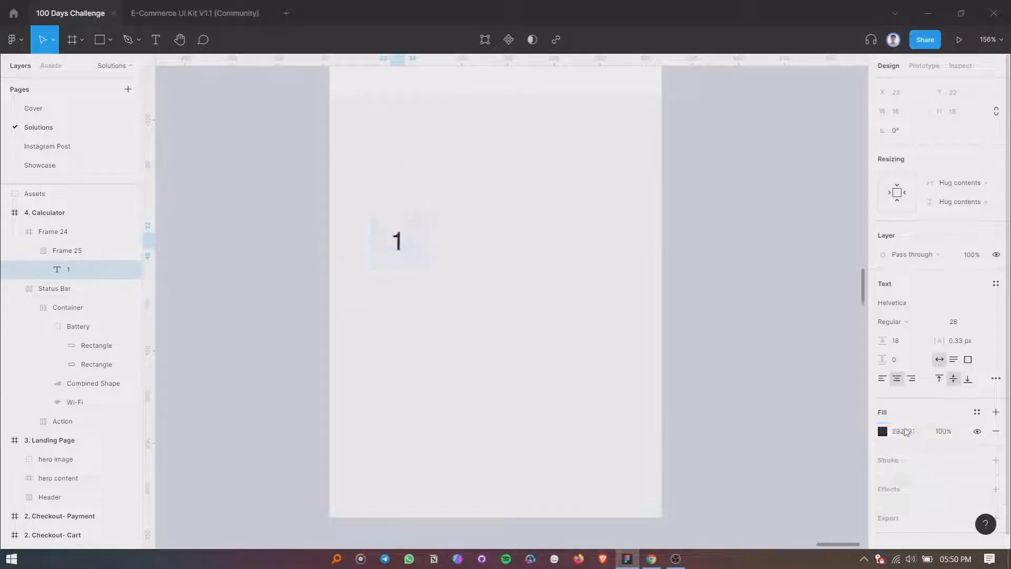
{"action": "left_click", "coordinate": [885, 432]}
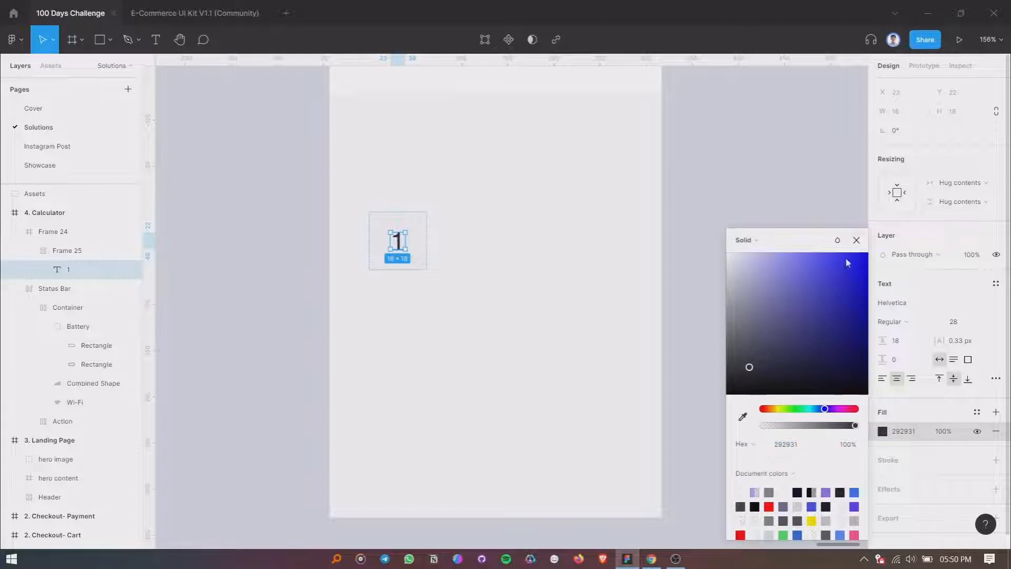
{"action": "left_click", "coordinate": [856, 240]}
Duplicate the "1" button three times to form an evenly spaced horizontal row of four buttons.
{"action": "left_click", "coordinate": [402, 255]}
{"action": "double_click", "coordinate": [397, 240]}
{"action": "left_click_drag", "start_coordinate": [397, 239], "coordinate": [609, 254]}
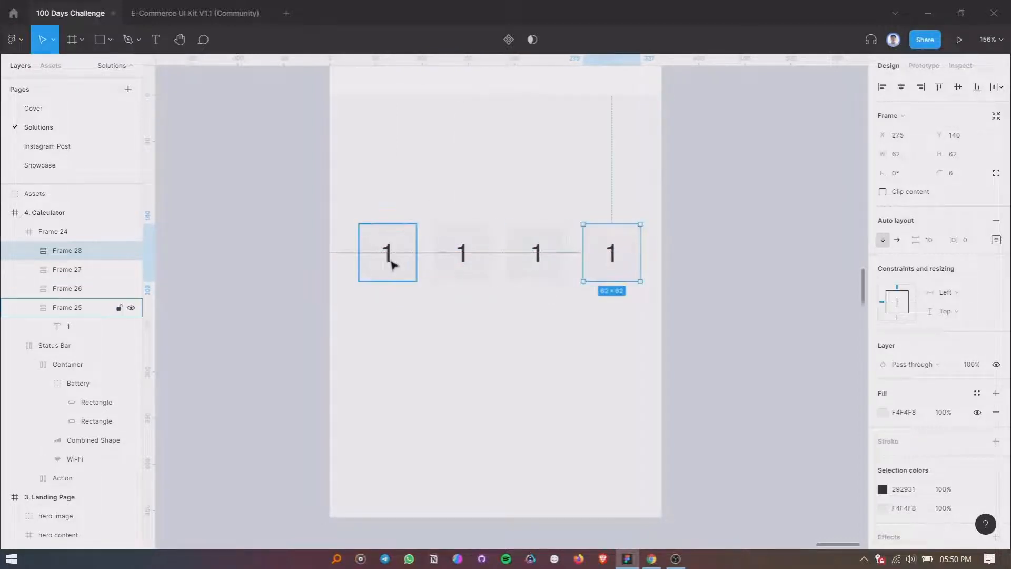
Combine the four "1" buttons into one horizontal auto layout row.
{"action": "left_click", "coordinate": [388, 262]}
{"action": "left_click", "coordinate": [476, 259], "text": "shift"}
{"action": "left_click", "coordinate": [539, 255], "text": "shift"}
{"action": "left_click", "coordinate": [610, 257], "text": "shift"}
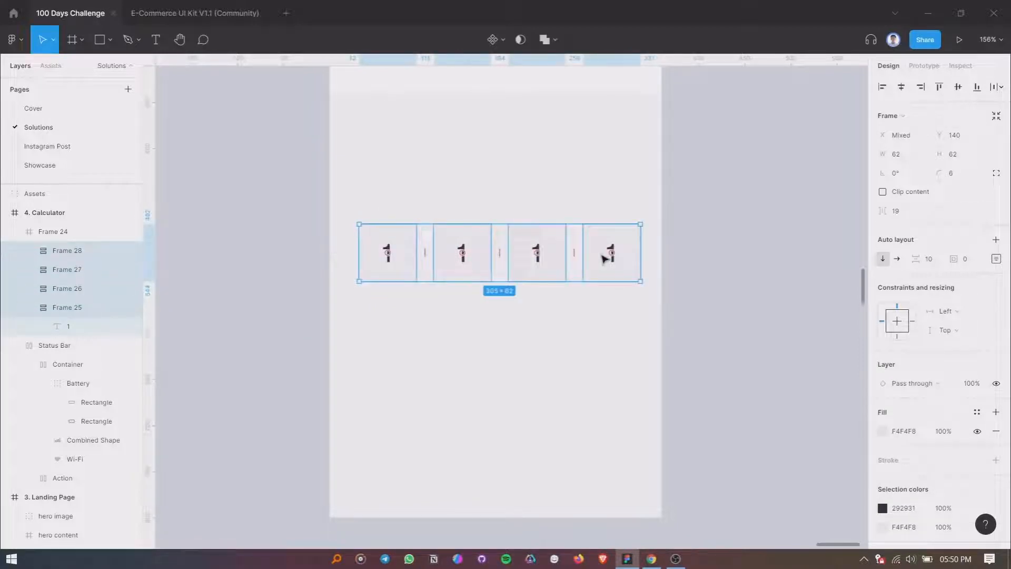
{"action": "key", "text": "shift+a"}
Center the alignment of the button row's auto layout and set its spacing mode to space between.
{"action": "left_click", "coordinate": [995, 242]}
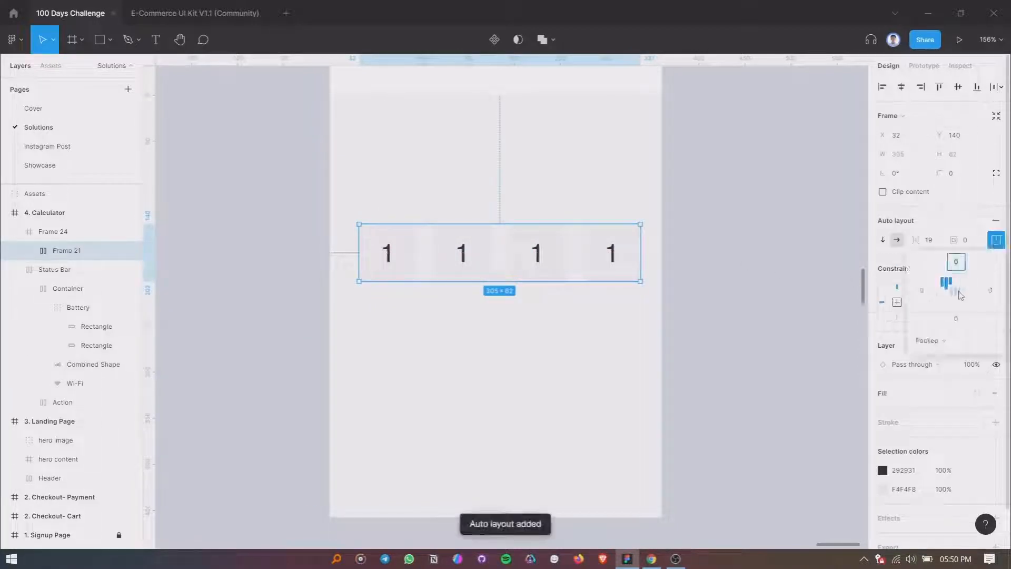
{"action": "left_click", "coordinate": [956, 290]}
{"action": "left_click", "coordinate": [943, 342]}
{"action": "left_click", "coordinate": [942, 360]}
{"action": "left_click", "coordinate": [798, 320]}
{"action": "left_click", "coordinate": [462, 255]}
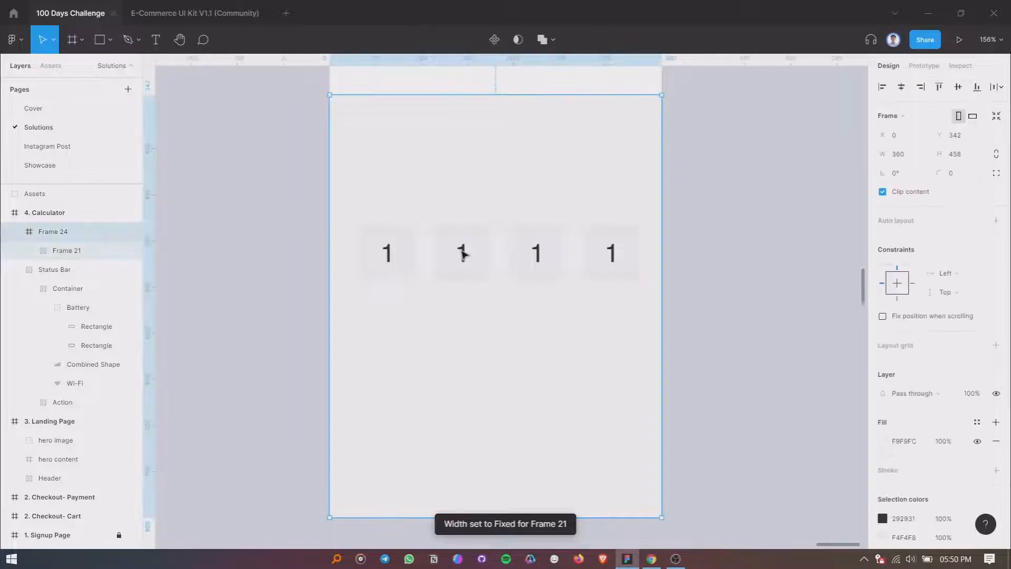
{"action": "left_click", "coordinate": [462, 255]}
{"action": "left_click", "coordinate": [910, 157]}
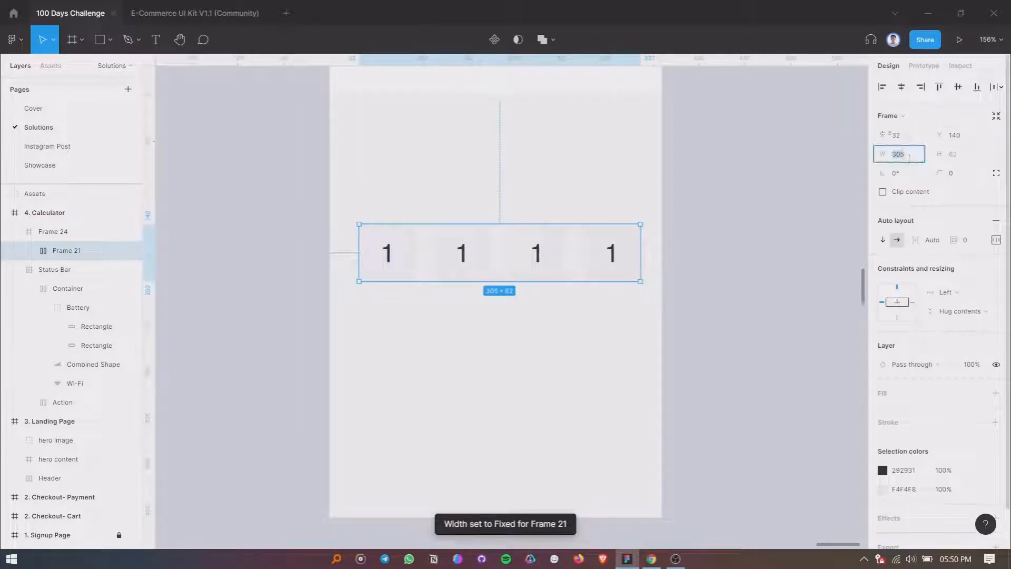
{"action": "left_click", "coordinate": [725, 259]}
{"action": "scroll", "coordinate": [609, 234], "scroll_direction": "down", "scroll_amount": 3}
{"action": "scroll", "coordinate": [562, 197], "scroll_direction": "up", "scroll_amount": 2}
Set the button row's width to 360-48 and move the row to X 24 within the keypad frame.
{"action": "left_click", "coordinate": [466, 97]}
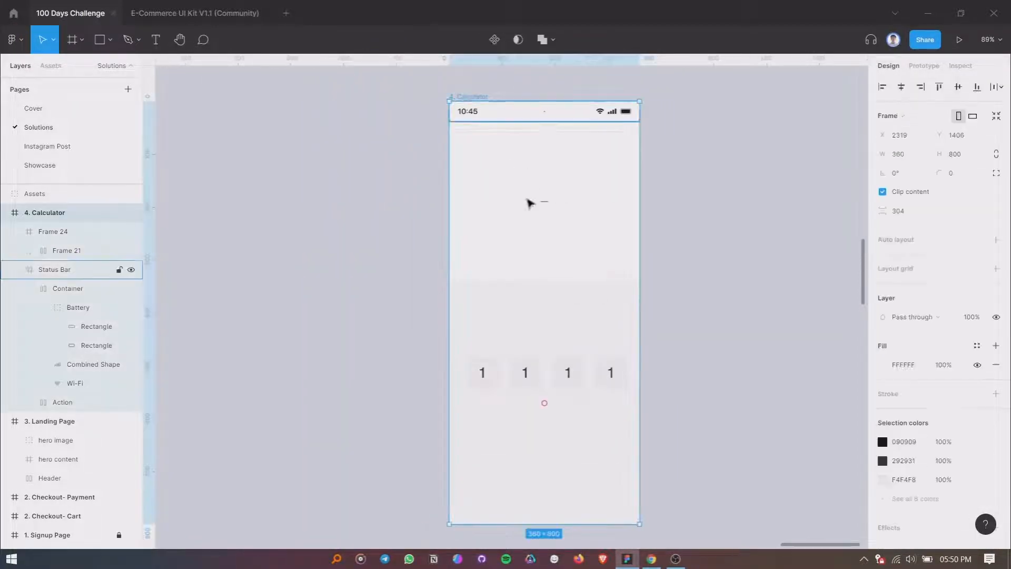
{"action": "scroll", "coordinate": [593, 330], "scroll_direction": "up", "scroll_amount": 3, "text": "ctrl"}
{"action": "scroll", "coordinate": [508, 339], "scroll_direction": "down", "scroll_amount": 3}
{"action": "scroll", "coordinate": [489, 298], "scroll_direction": "down", "scroll_amount": 1, "text": "ctrl"}
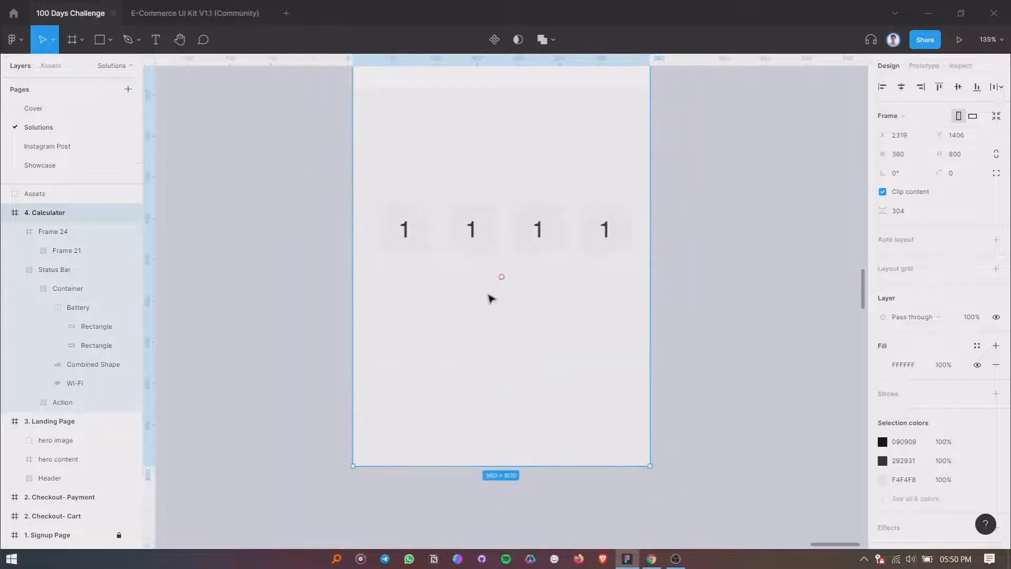
{"action": "scroll", "coordinate": [474, 279], "scroll_direction": "up", "scroll_amount": 3, "text": "ctrl"}
{"action": "double_click", "coordinate": [526, 276]}
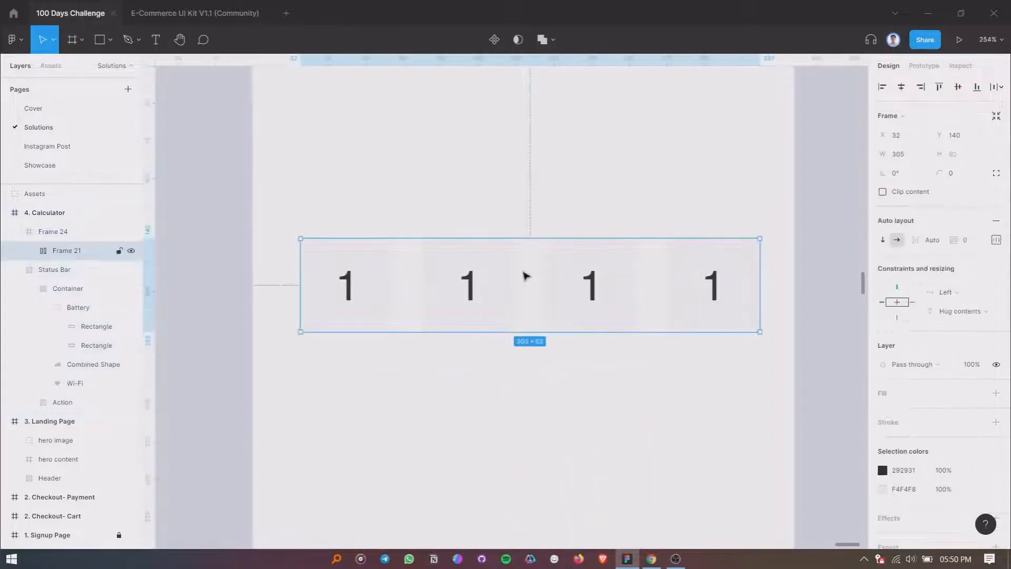
{"action": "left_click", "coordinate": [908, 163]}
{"action": "type", "text": "360-48"}
{"action": "key", "text": "Return"}
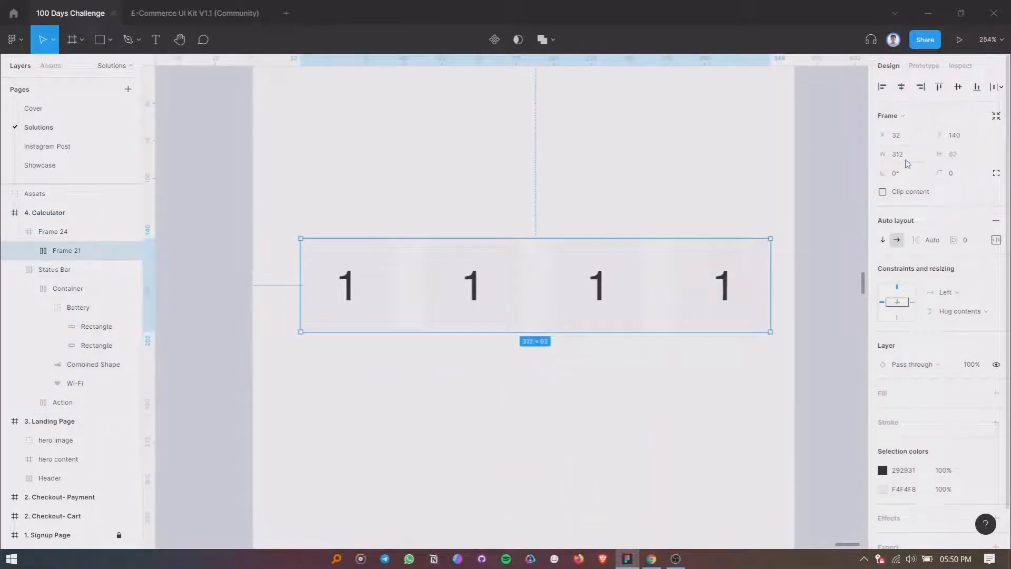
{"action": "left_click_drag", "start_coordinate": [578, 293], "coordinate": [566, 294]}
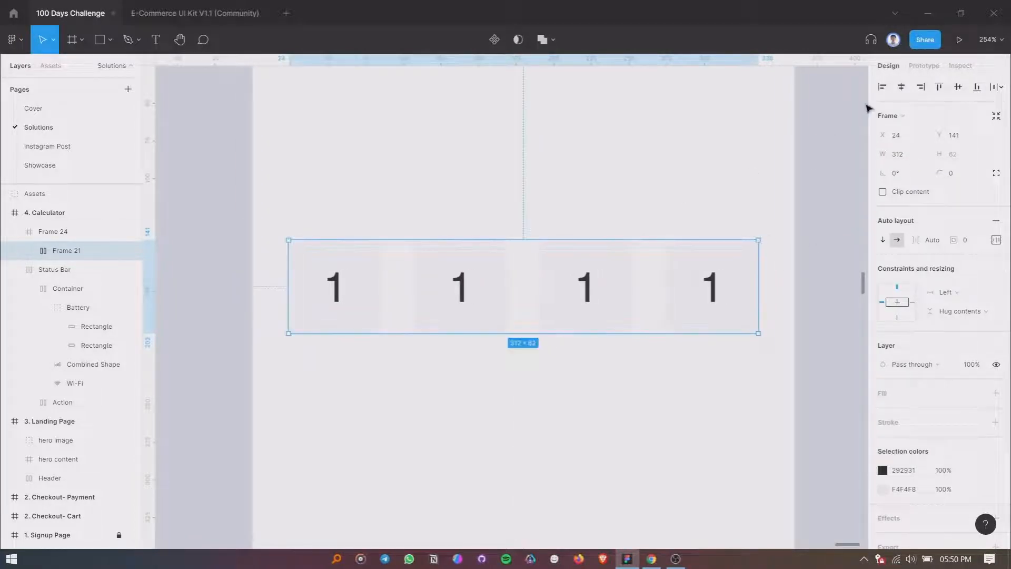
Duplicate the button row twice below and once above, stacking four aligned rows about 20 px apart.
{"action": "scroll", "coordinate": [496, 230], "scroll_direction": "down", "scroll_amount": 3, "text": "ctrl"}
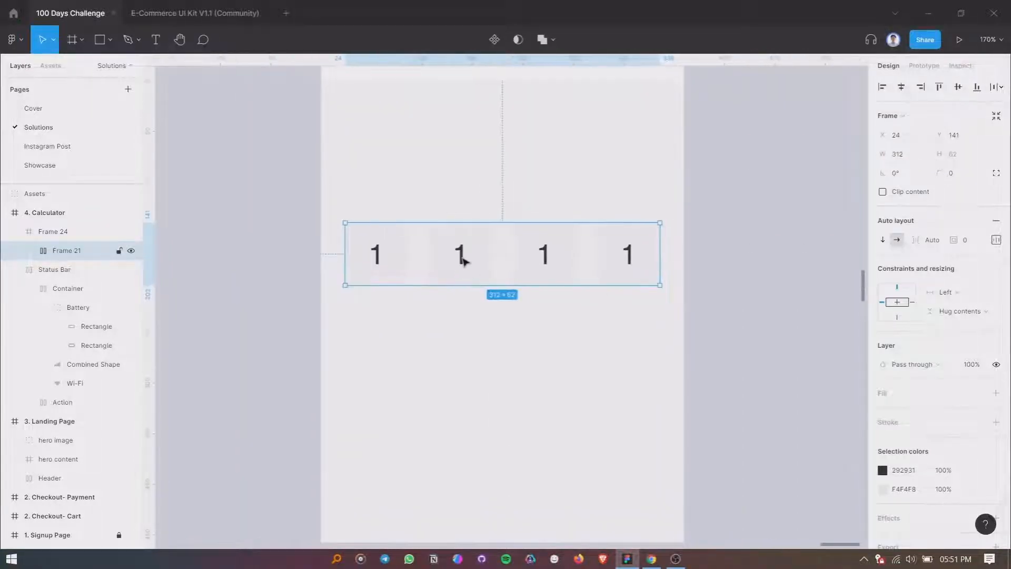
{"action": "scroll", "coordinate": [463, 259], "scroll_direction": "down", "scroll_amount": 1}
{"action": "left_click_drag", "start_coordinate": [474, 249], "coordinate": [477, 330], "text": "alt"}
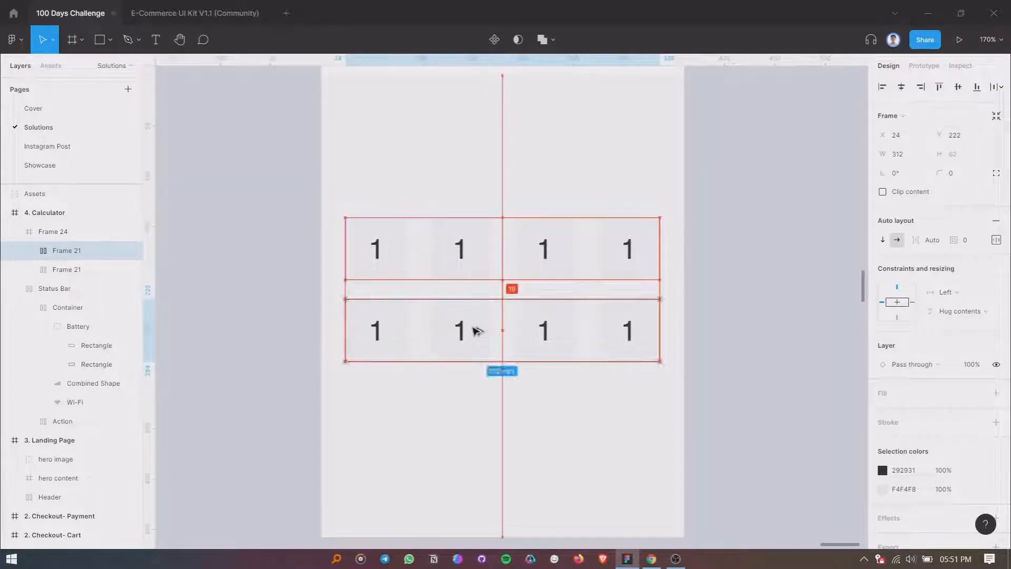
{"action": "left_click", "coordinate": [811, 406]}
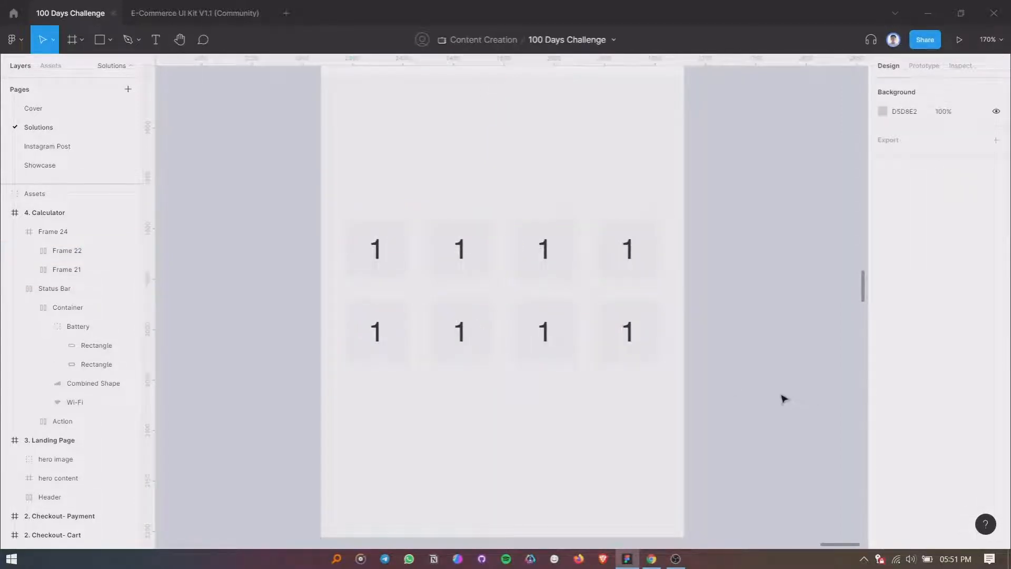
{"action": "scroll", "coordinate": [493, 321], "scroll_direction": "down", "scroll_amount": 1}
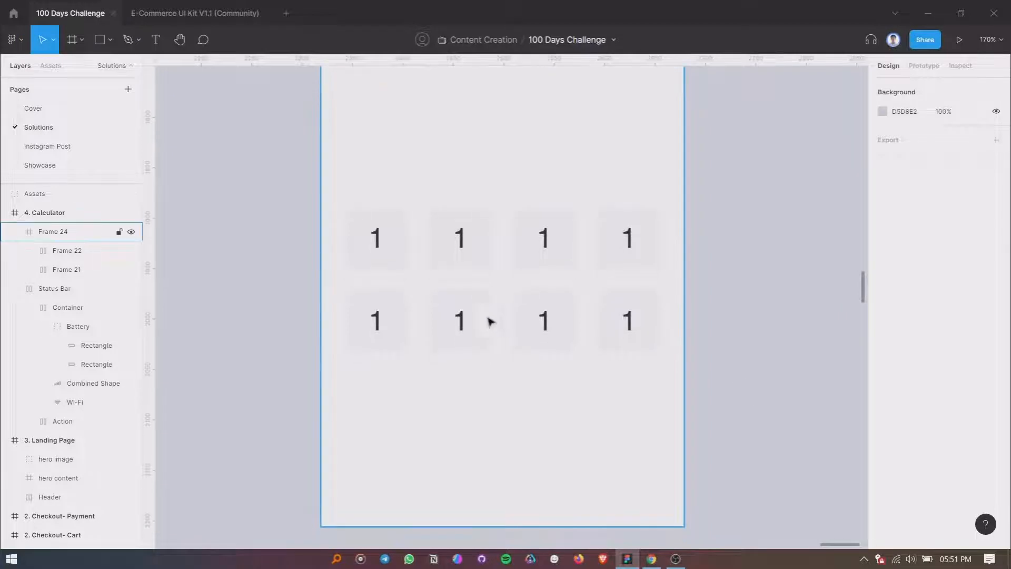
{"action": "left_click", "coordinate": [460, 319]}
{"action": "left_click_drag", "start_coordinate": [461, 318], "coordinate": [463, 403], "text": "alt"}
{"action": "left_click", "coordinate": [477, 220]}
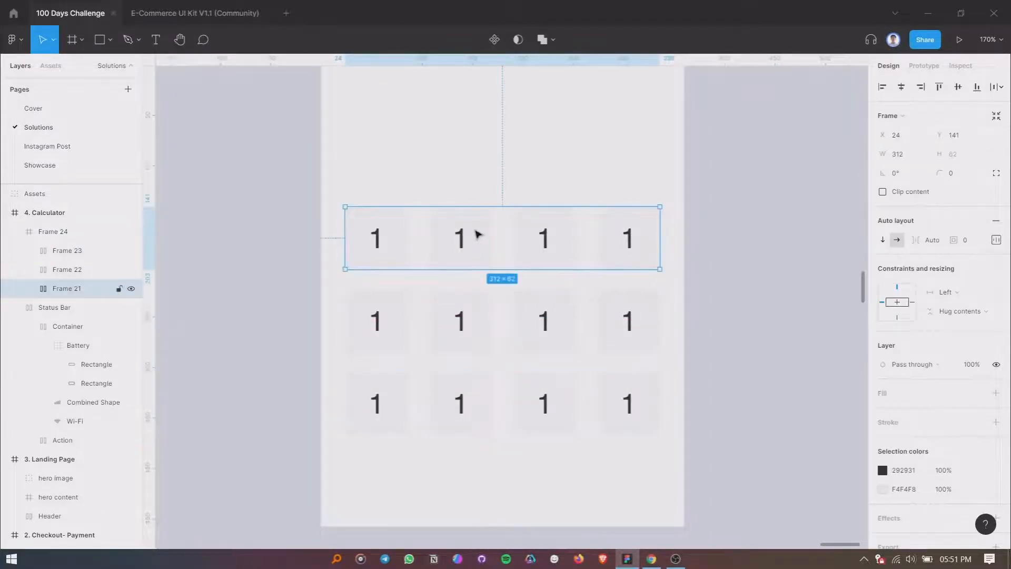
{"action": "left_click_drag", "start_coordinate": [477, 233], "coordinate": [480, 151], "text": "alt"}
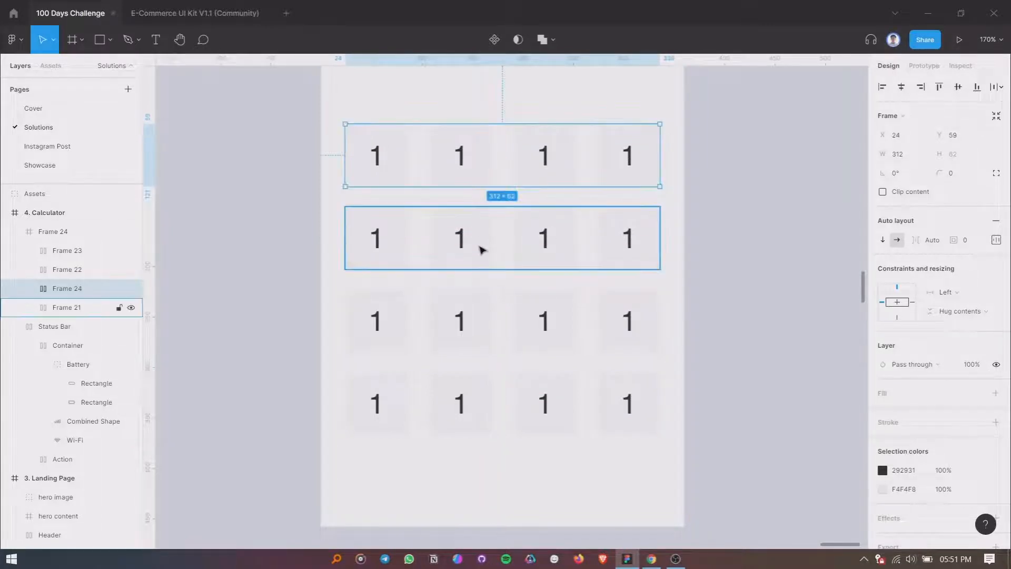
Move all four button rows down together in the keypad frame and add an evenly spaced copy of the top row above them.
{"action": "scroll", "coordinate": [478, 235], "scroll_direction": "up", "scroll_amount": 1}
{"action": "scroll", "coordinate": [477, 232], "scroll_direction": "down", "scroll_amount": 1}
{"action": "left_click", "coordinate": [475, 252], "text": "shift"}
{"action": "left_click", "coordinate": [475, 296], "text": "shift"}
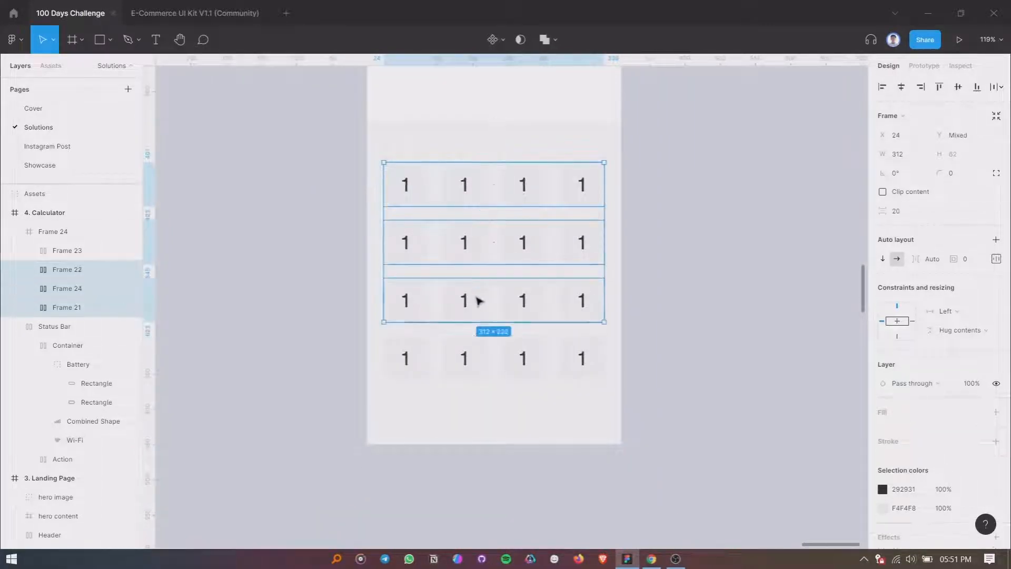
{"action": "left_click", "coordinate": [476, 353], "text": "shift"}
{"action": "left_click_drag", "start_coordinate": [479, 241], "coordinate": [479, 287]}
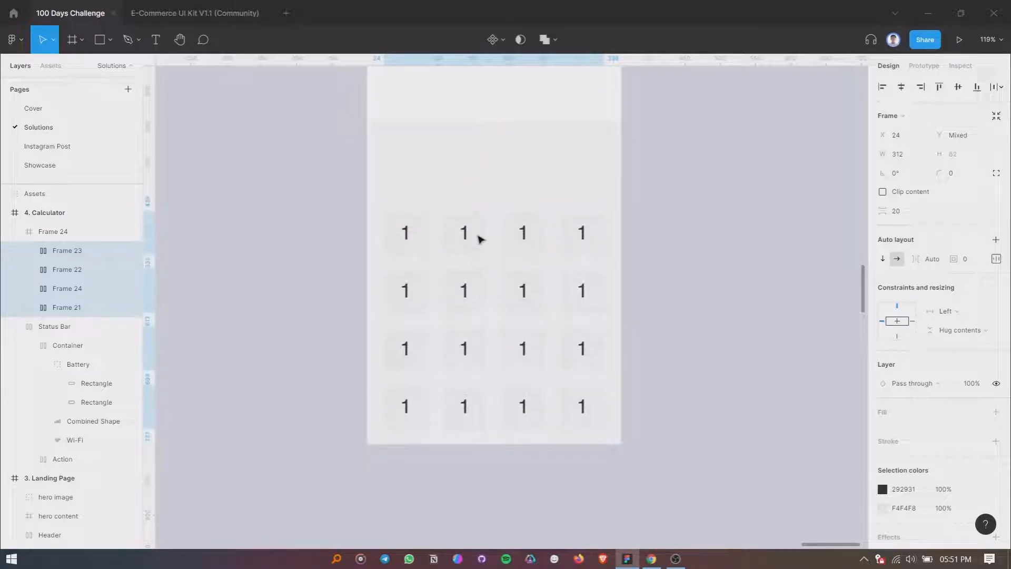
{"action": "left_click", "coordinate": [477, 234]}
{"action": "left_click_drag", "start_coordinate": [478, 235], "coordinate": [481, 175]}
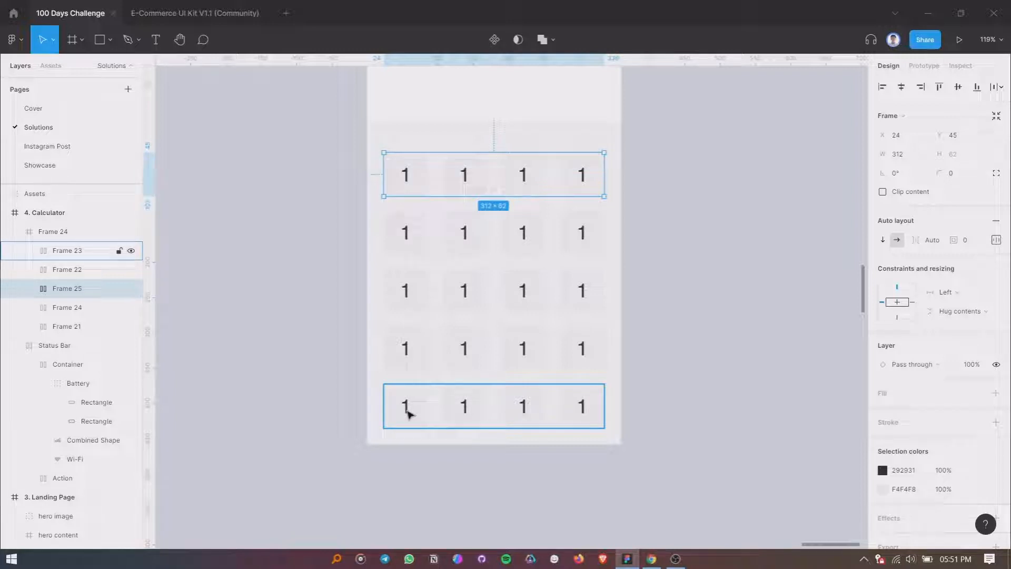
Relabel the first three buttons of the bottom row as 00, 0 and a decimal point.
{"action": "double_click", "coordinate": [406, 409]}
{"action": "type", "text": "00"}
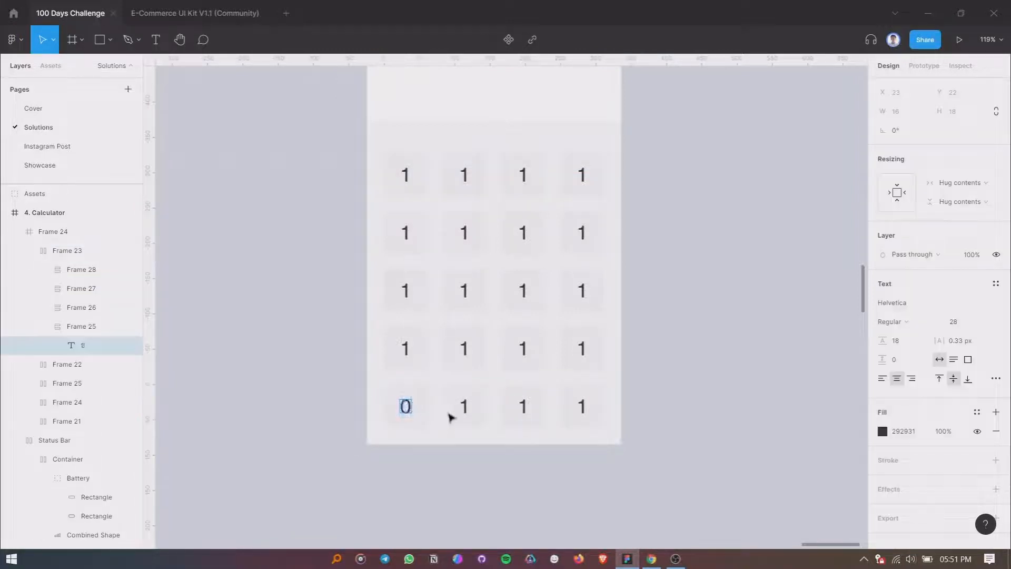
{"action": "double_click", "coordinate": [466, 406]}
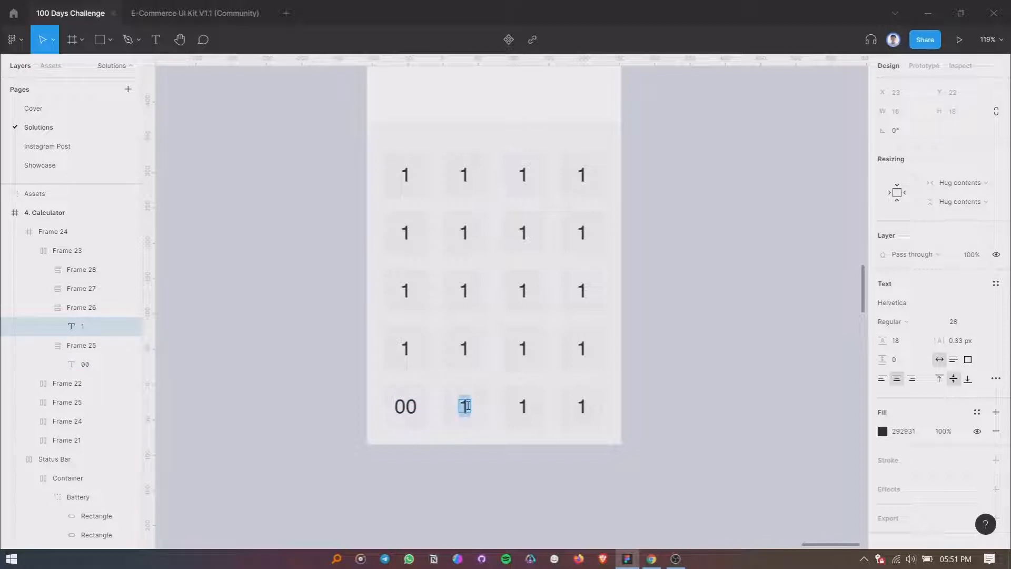
{"action": "type", "text": "0"}
{"action": "double_click", "coordinate": [525, 407]}
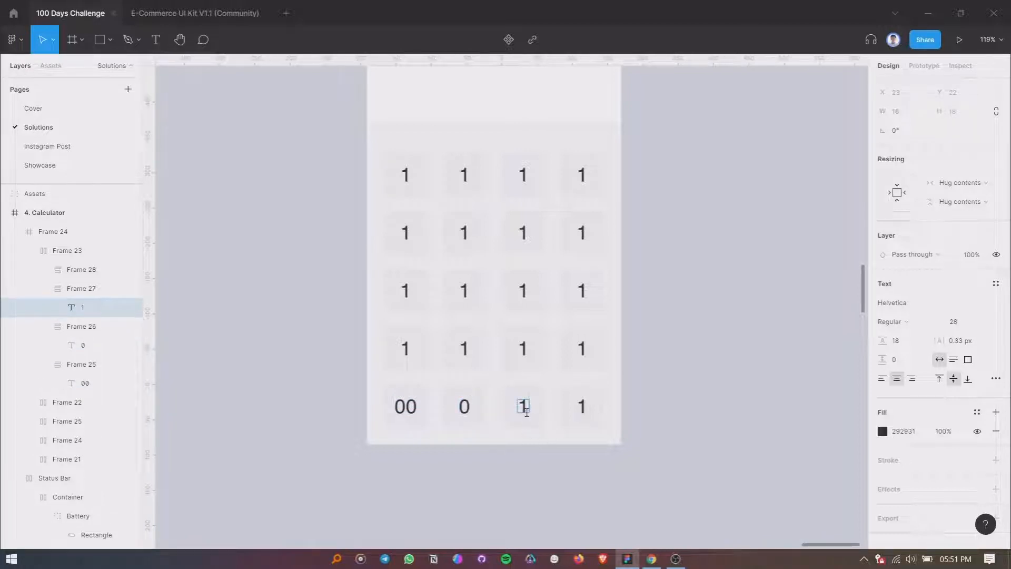
{"action": "double_click", "coordinate": [523, 406]}
{"action": "type", "text": "."}
{"action": "key", "text": "Escape"}
Relabel the second and third buttons of the fourth row as 2 and 3.
{"action": "left_click", "coordinate": [463, 349]}
{"action": "double_click", "coordinate": [464, 348]}
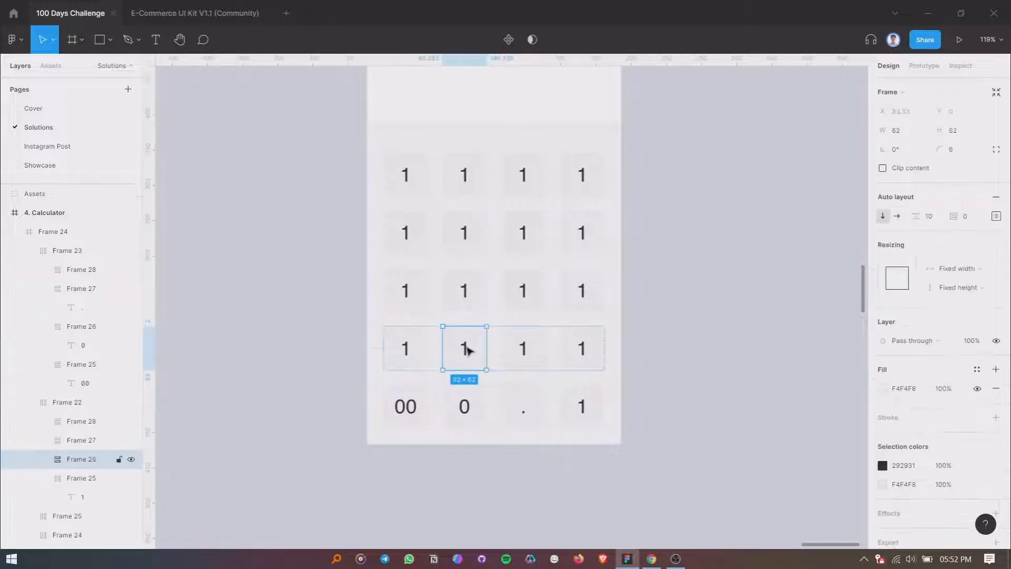
{"action": "double_click", "coordinate": [465, 349]}
{"action": "double_click", "coordinate": [464, 348]}
{"action": "type", "text": "2"}
{"action": "double_click", "coordinate": [521, 348]}
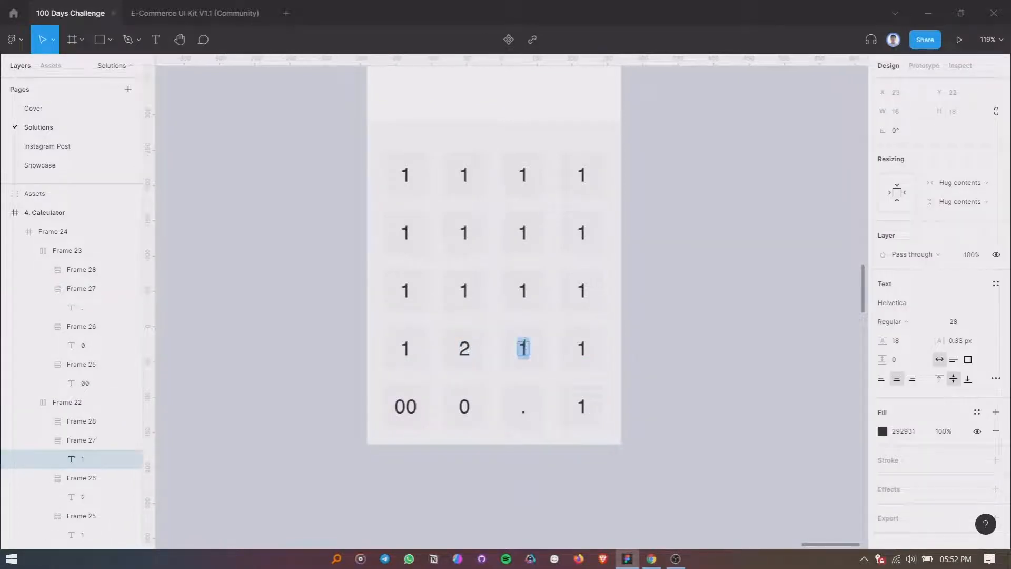
{"action": "type", "text": "3"}
Relabel the first three buttons of the middle row as 4, 5 and 6.
{"action": "double_click", "coordinate": [410, 291]}
{"action": "type", "text": "4"}
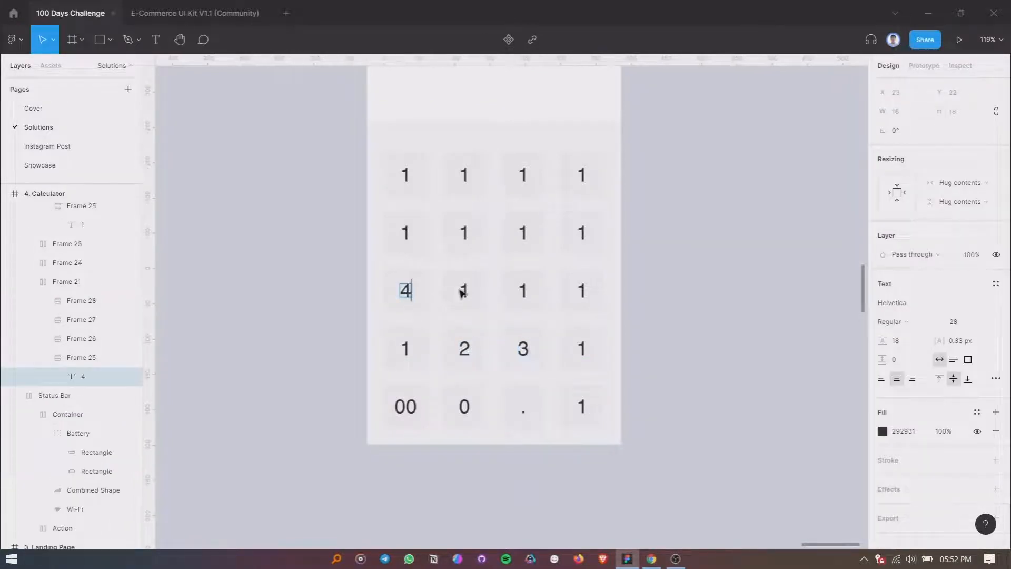
{"action": "double_click", "coordinate": [464, 290]}
{"action": "type", "text": "5"}
{"action": "double_click", "coordinate": [520, 290]}
{"action": "type", "text": "6"}
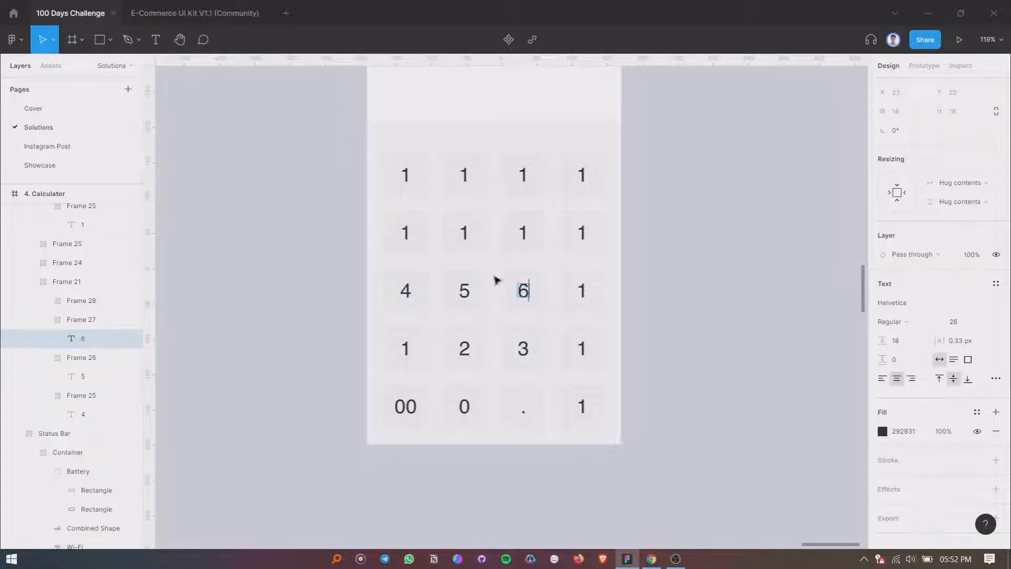
Relabel the first three buttons of the second row as 7, 8 and 9.
{"action": "double_click", "coordinate": [406, 232]}
{"action": "type", "text": "7"}
{"action": "double_click", "coordinate": [463, 235]}
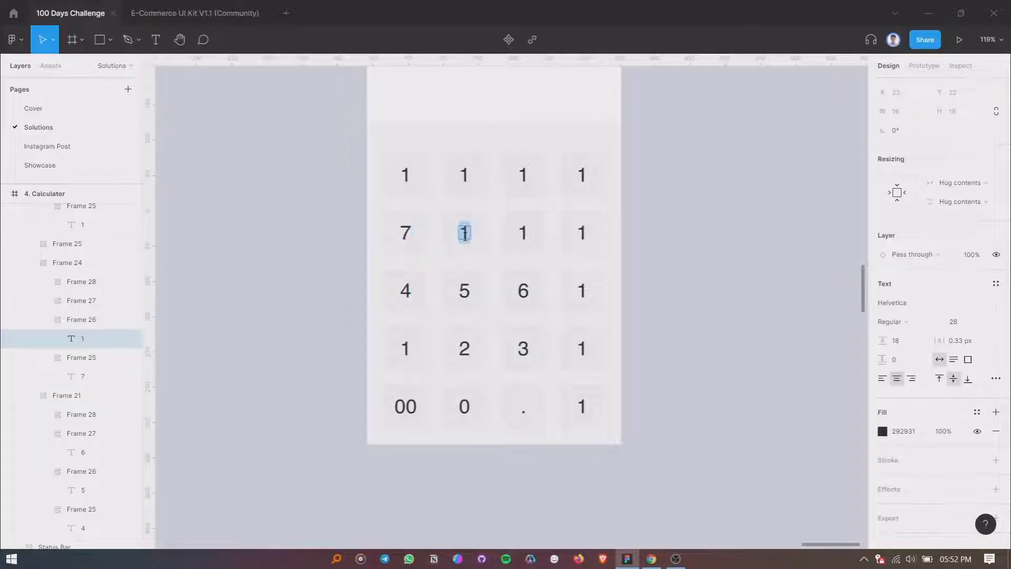
{"action": "type", "text": "8"}
{"action": "double_click", "coordinate": [524, 232]}
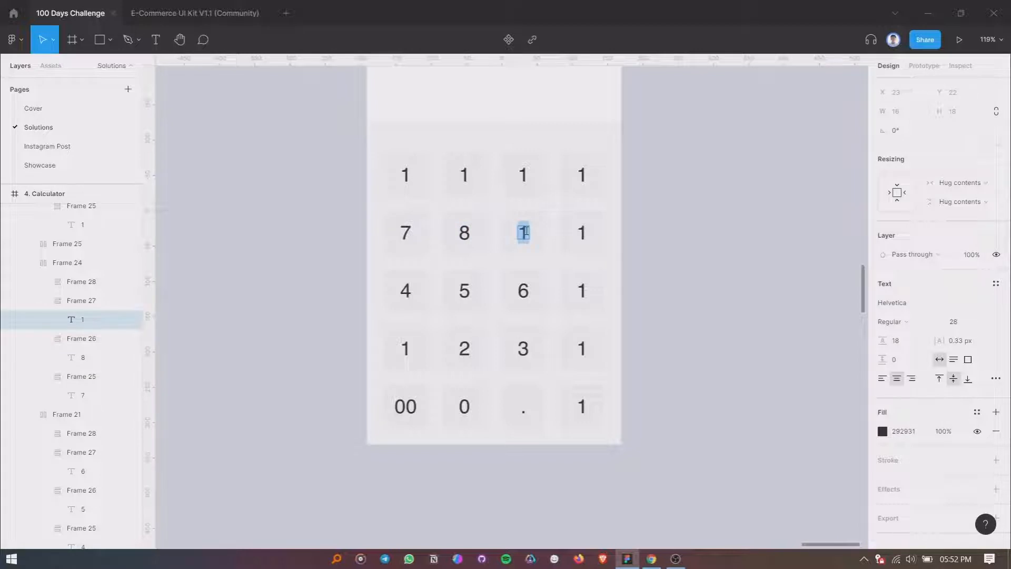
{"action": "type", "text": "9"}
Relabel the first two buttons of the top row as C and %.
{"action": "double_click", "coordinate": [404, 174]}
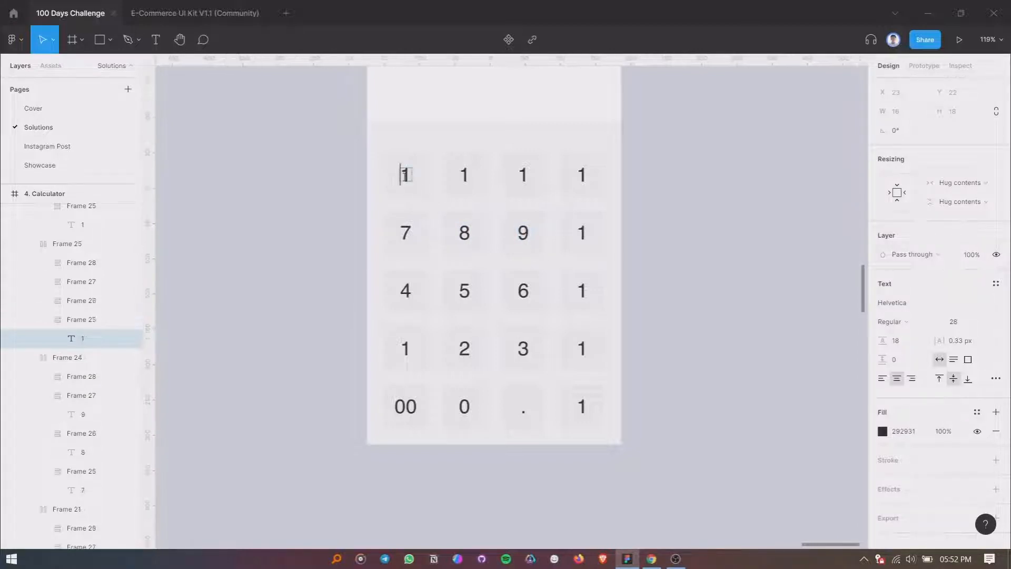
{"action": "double_click", "coordinate": [404, 175]}
{"action": "type", "text": "C"}
{"action": "double_click", "coordinate": [470, 179]}
{"action": "type", "text": "%"}
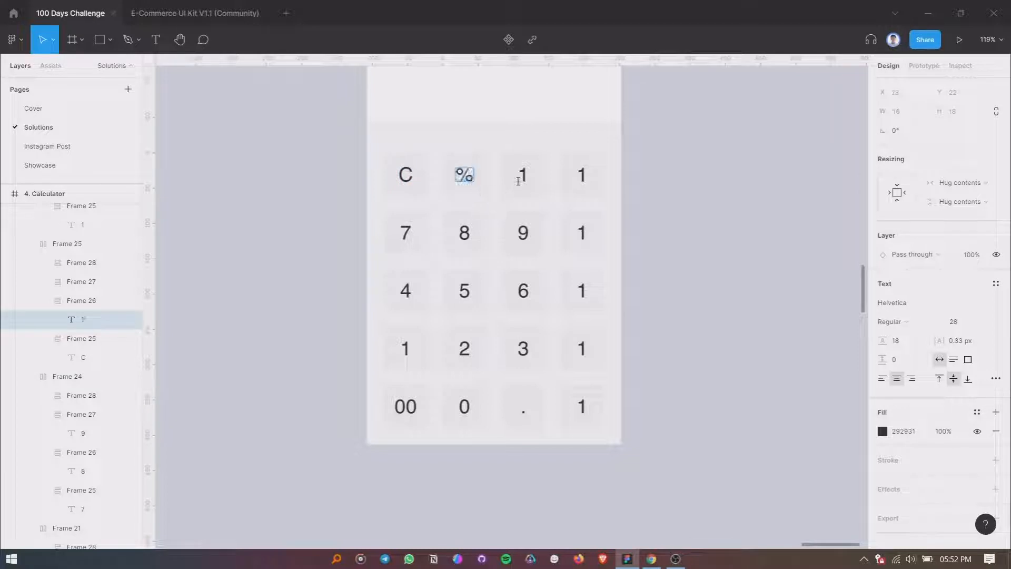
{"action": "double_click", "coordinate": [526, 176]}
{"action": "left_click", "coordinate": [656, 198]}
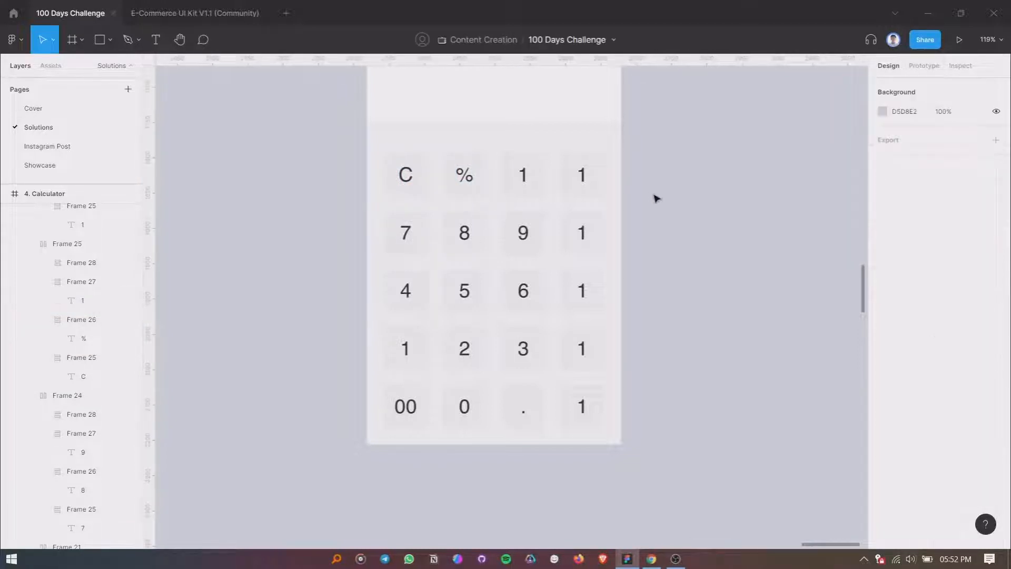
Draw a short line about 33 px long on the empty canvas beside the calculator screen and set its rotation to 0°.
{"action": "scroll", "coordinate": [655, 220], "scroll_direction": "up", "scroll_amount": 1}
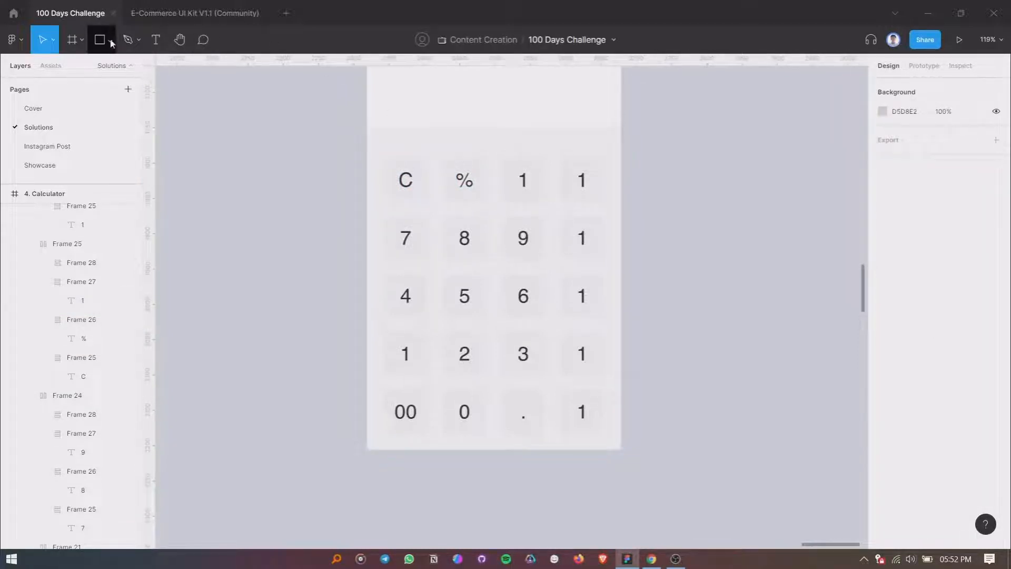
{"action": "left_click", "coordinate": [82, 40]}
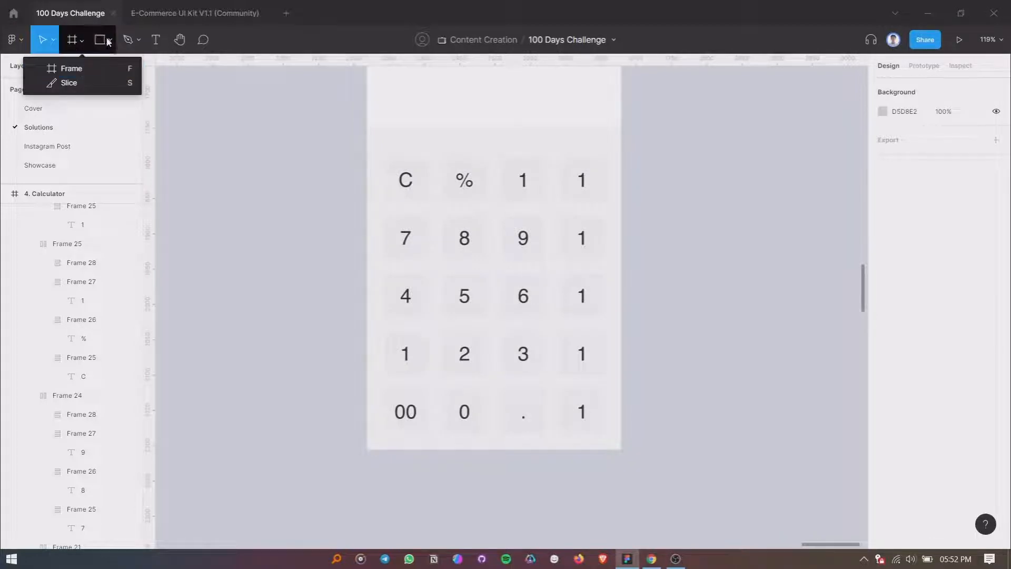
{"action": "left_click", "coordinate": [110, 40]}
{"action": "left_click", "coordinate": [93, 83]}
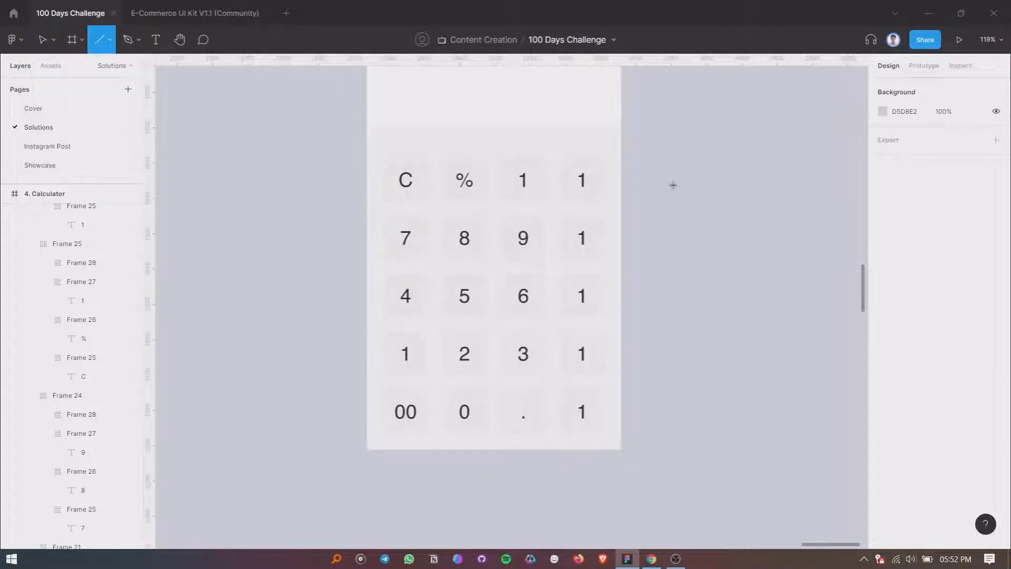
{"action": "mouse_move", "coordinate": [661, 183]}
{"action": "left_mouse_down"}
{"action": "mouse_move", "coordinate": [696, 186]}
{"action": "mouse_move", "coordinate": [688, 187]}
{"action": "left_mouse_up"}
{"action": "scroll", "coordinate": [687, 187], "scroll_direction": "up", "scroll_amount": 3}
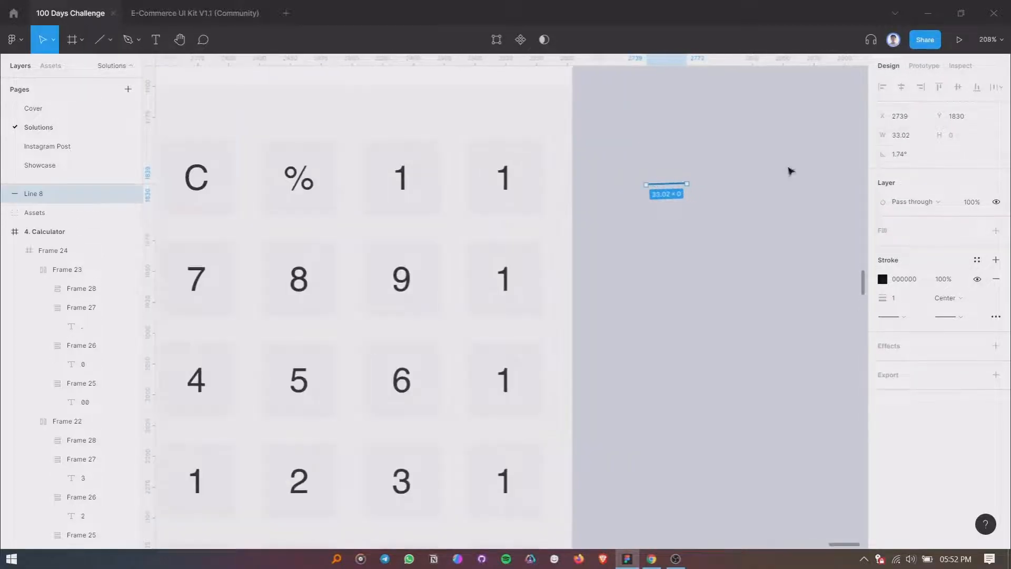
{"action": "left_click", "coordinate": [898, 153]}
{"action": "type", "text": "0"}
{"action": "key", "text": "Return"}
Set the line's stroke weight to 3.
{"action": "left_click", "coordinate": [898, 296]}
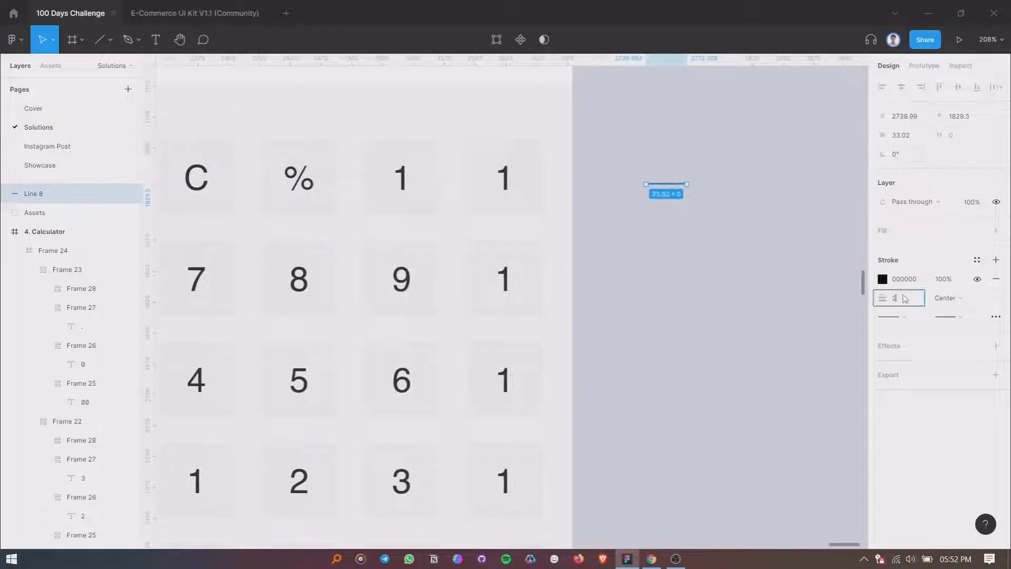
{"action": "type", "text": "2"}
{"action": "key", "text": "Return"}
{"action": "key", "text": "BackSpace"}
{"action": "type", "text": "3"}
{"action": "key", "text": "Return"}
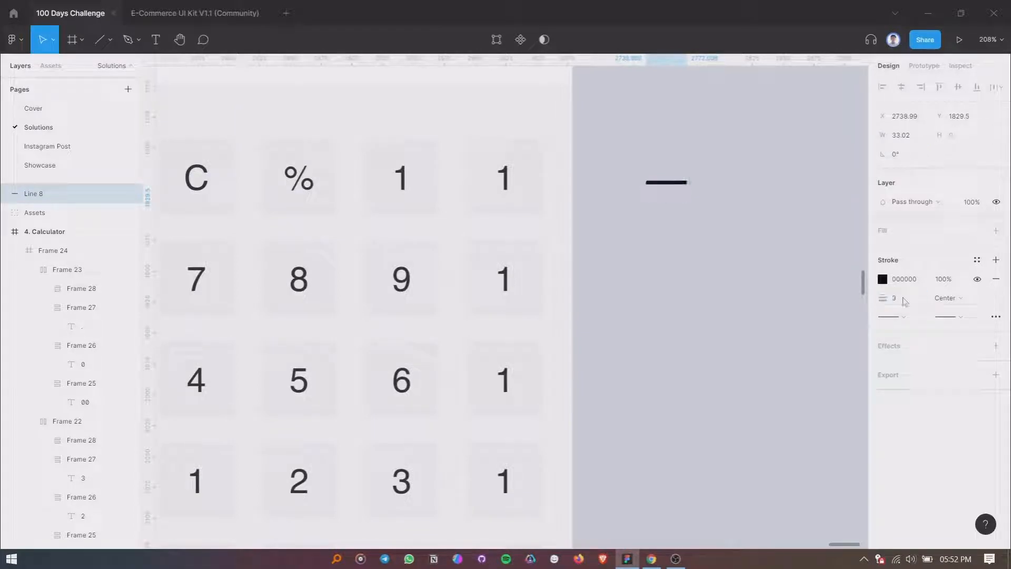
Give the line rounded end caps and set its width to 28.
{"action": "left_click", "coordinate": [966, 320]}
{"action": "left_click", "coordinate": [915, 398]}
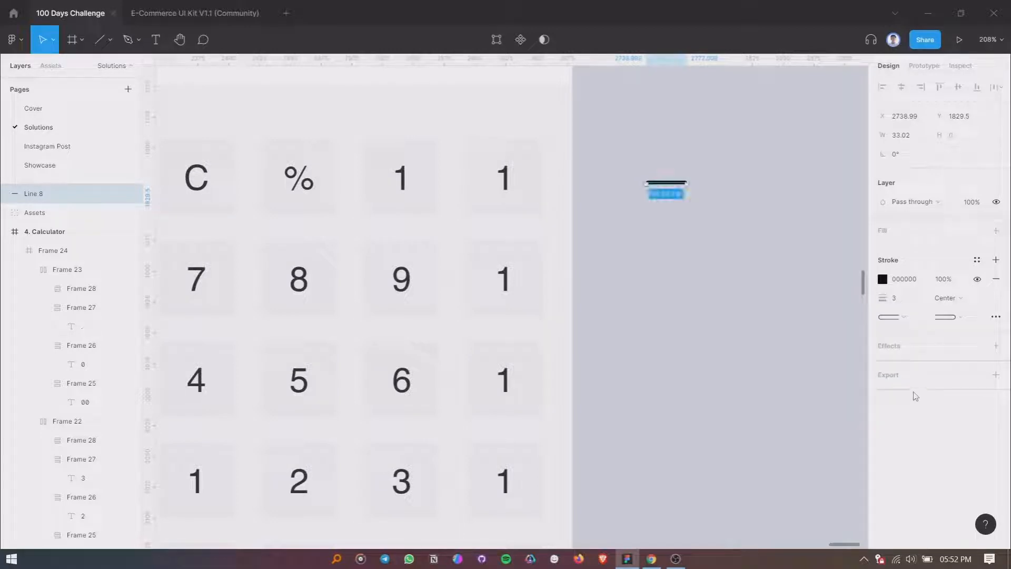
{"action": "left_click", "coordinate": [912, 139]}
{"action": "type", "text": "23."}
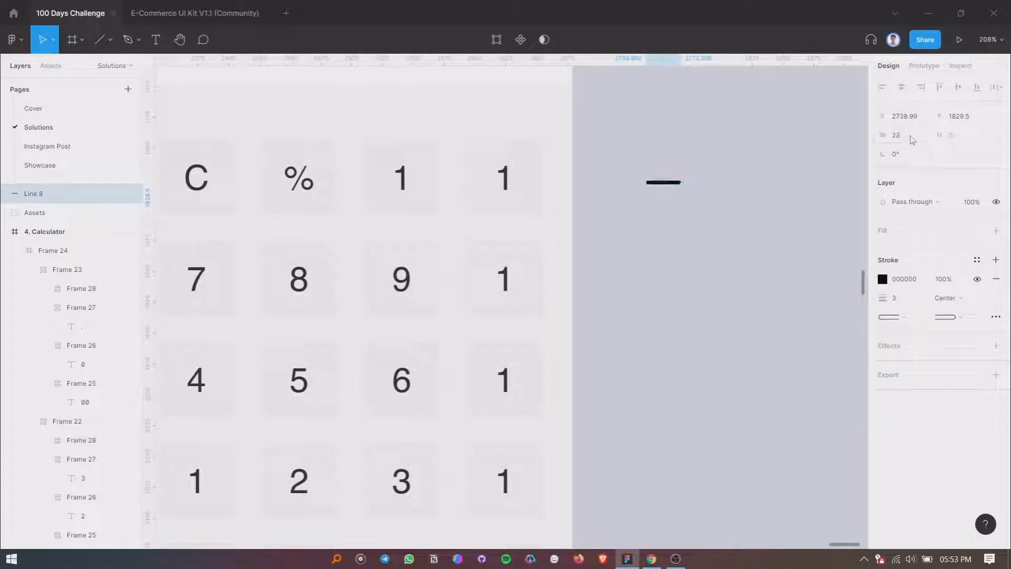
Try a width of 24 for the line, and set it back to 28.
{"action": "key", "text": "BackSpace"}
{"action": "type", "text": "4"}
{"action": "key", "text": "Return"}
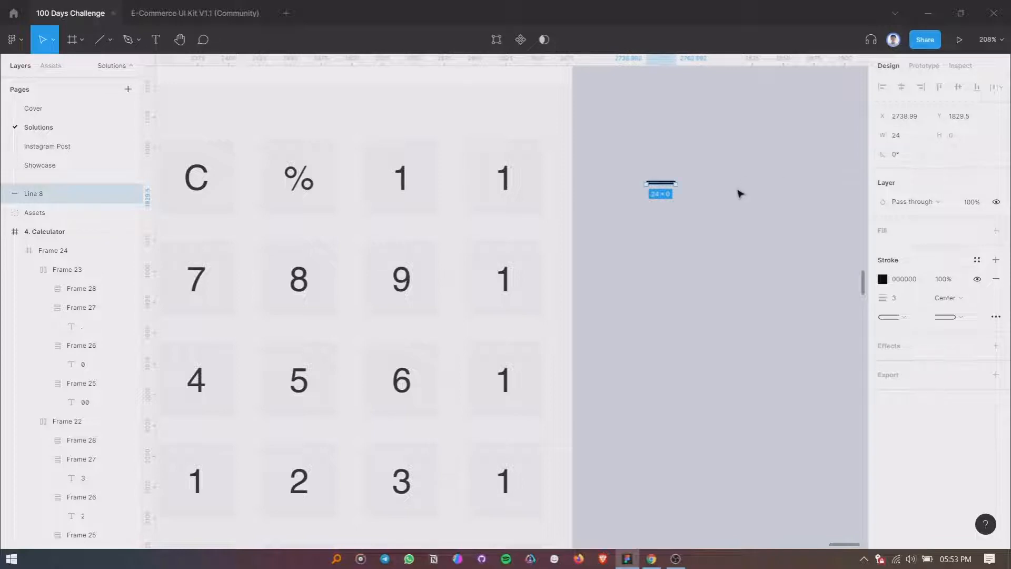
{"action": "left_click", "coordinate": [910, 139]}
{"action": "type", "text": "28"}
{"action": "key", "text": "Return"}
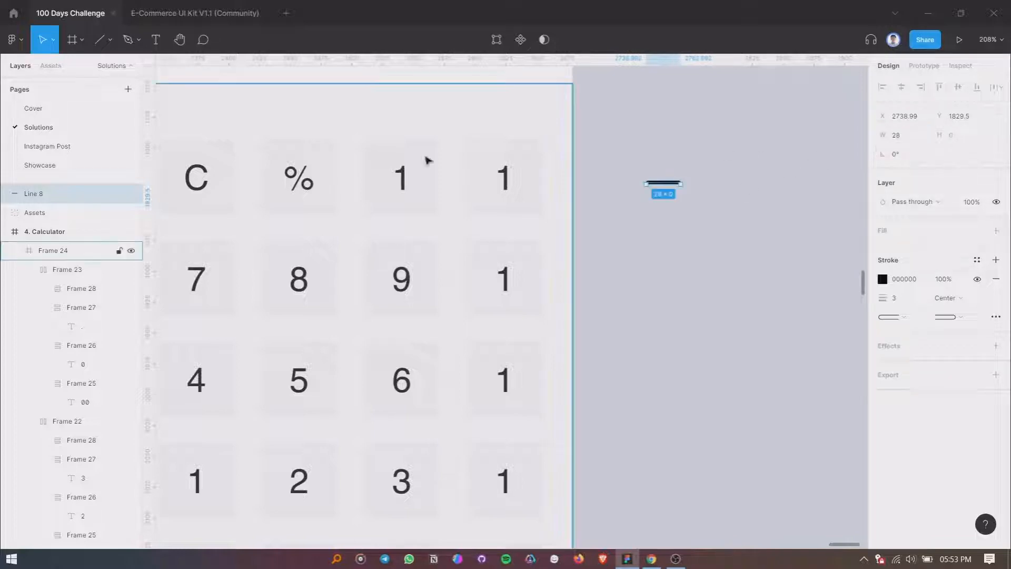
Draw two 4 × 4 circles, one centred above the line and one centred below it.
{"action": "left_click", "coordinate": [110, 40]}
{"action": "left_click", "coordinate": [81, 125]}
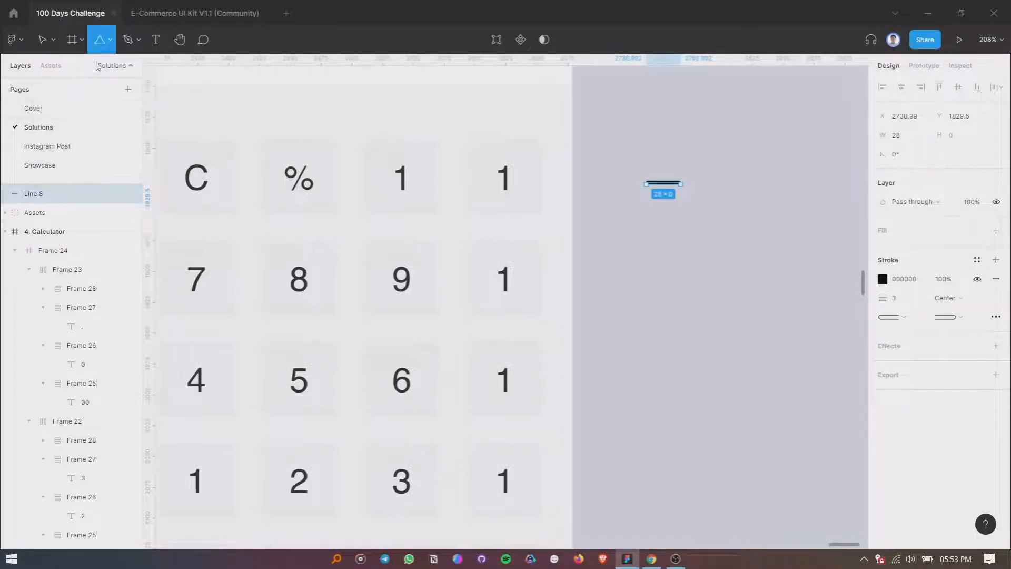
{"action": "left_click", "coordinate": [110, 40]}
{"action": "left_click", "coordinate": [84, 112]}
{"action": "left_click_drag", "start_coordinate": [663, 164], "coordinate": [660, 209]}
{"action": "scroll", "coordinate": [675, 171], "scroll_direction": "up", "scroll_amount": 3}
{"action": "left_click", "coordinate": [680, 215]}
Group the line and its two dots into one division symbol.
{"action": "left_click", "coordinate": [656, 181]}
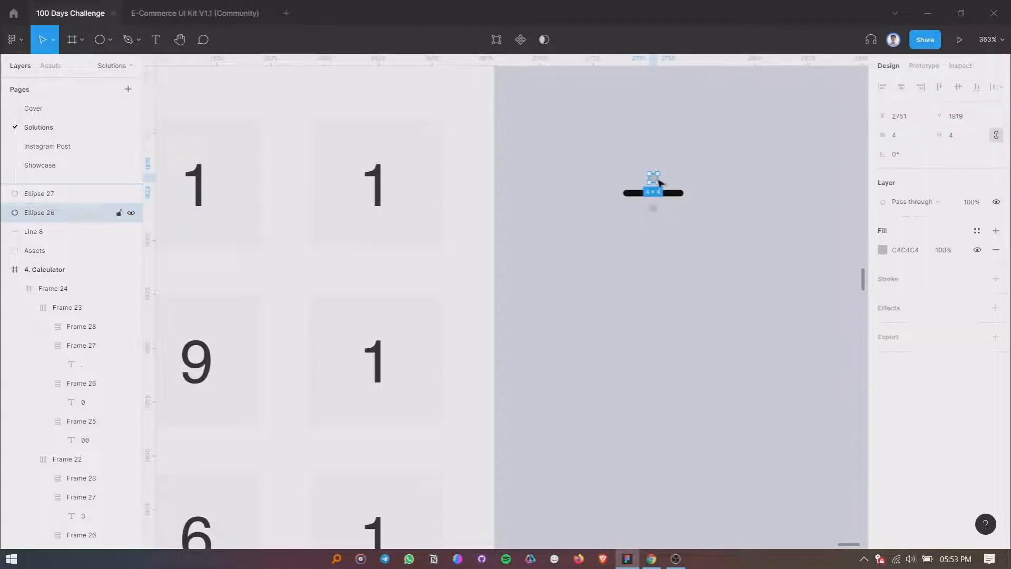
{"action": "left_click", "coordinate": [654, 210], "text": "shift"}
{"action": "left_click_drag", "start_coordinate": [626, 171], "coordinate": [695, 236]}
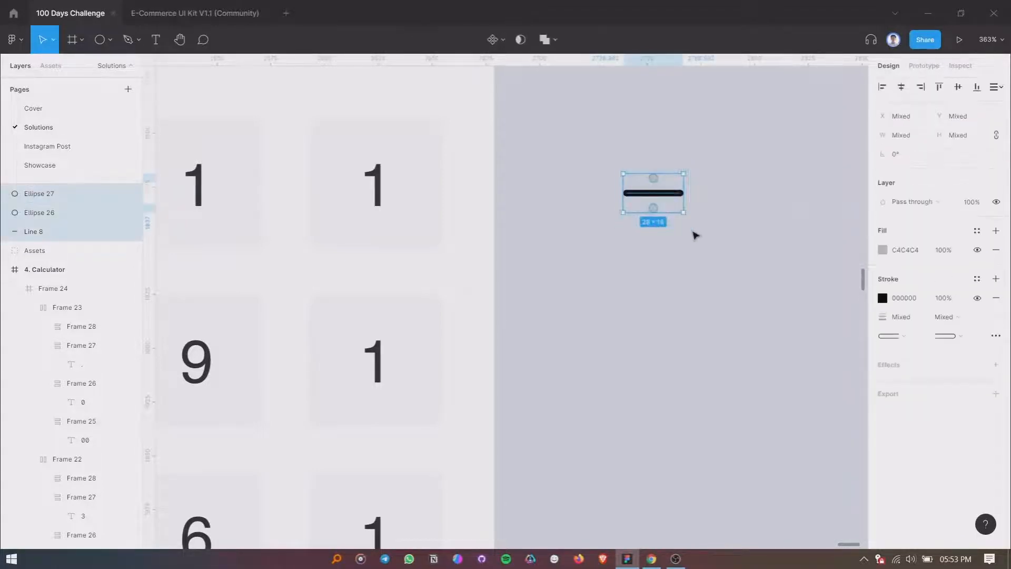
{"action": "key", "text": "ctrl+alt+g"}
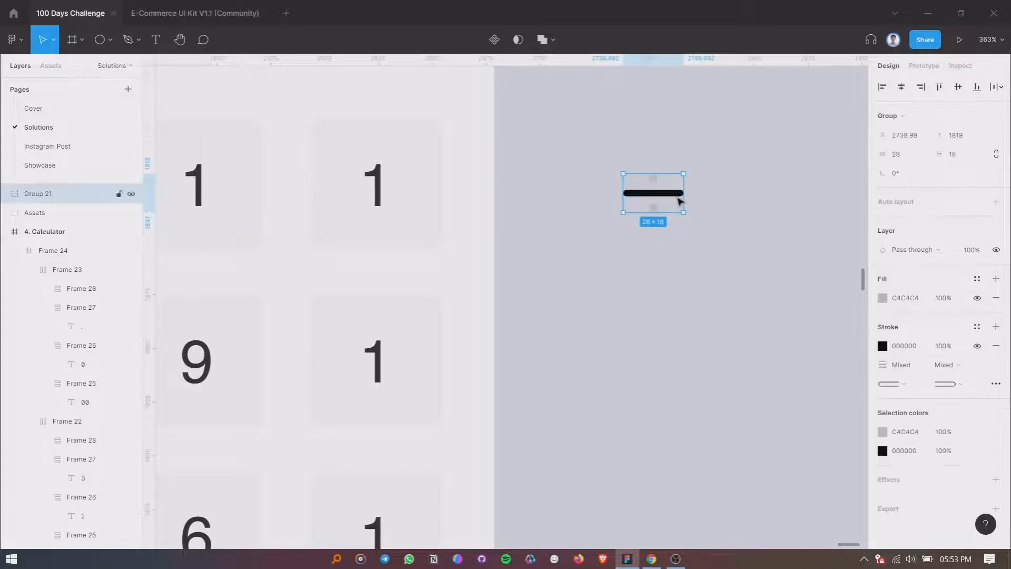
Copy the button text's color 292931 and apply it to both the line and the dots of the division symbol.
{"action": "left_click", "coordinate": [375, 185]}
{"action": "left_click", "coordinate": [907, 429]}
{"action": "key", "text": "ctrl+c"}
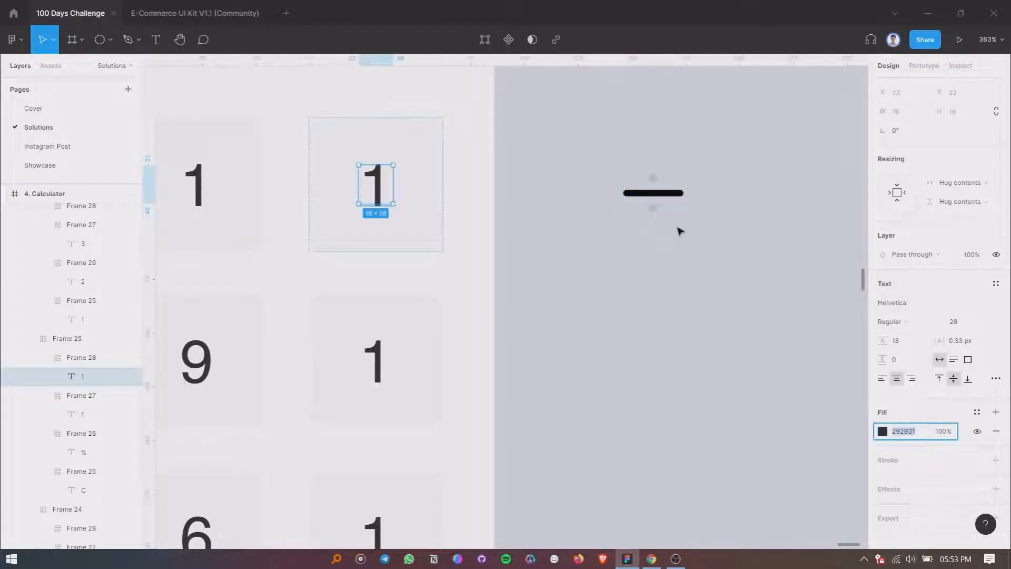
{"action": "left_click", "coordinate": [663, 194]}
{"action": "left_click", "coordinate": [904, 451]}
{"action": "key", "text": "ctrl+v"}
{"action": "left_click", "coordinate": [903, 432]}
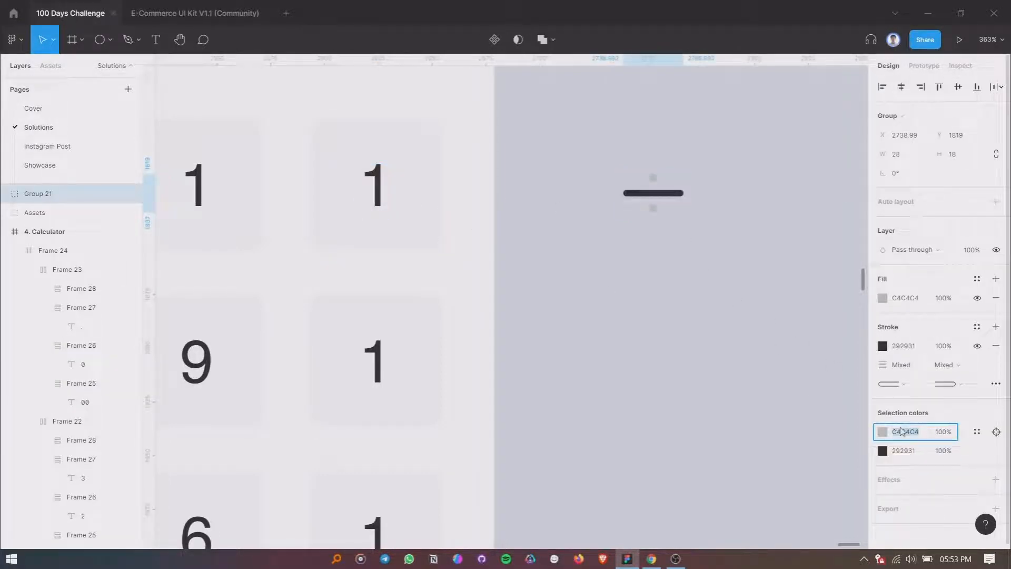
{"action": "key", "text": "ctrl+v"}
{"action": "left_click", "coordinate": [778, 397]}
Set the division symbol's line width to 24 and recentre the line between the two dots.
{"action": "left_click", "coordinate": [652, 196]}
{"action": "double_click", "coordinate": [652, 196]}
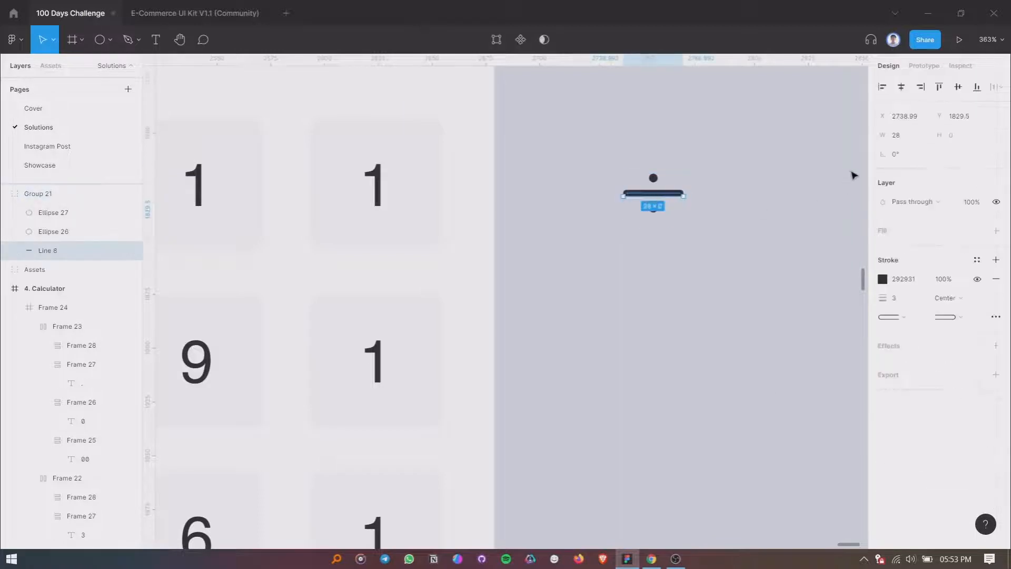
{"action": "left_click", "coordinate": [895, 135]}
{"action": "type", "text": "24"}
{"action": "key", "text": "Return"}
{"action": "left_click_drag", "start_coordinate": [651, 199], "coordinate": [654, 198]}
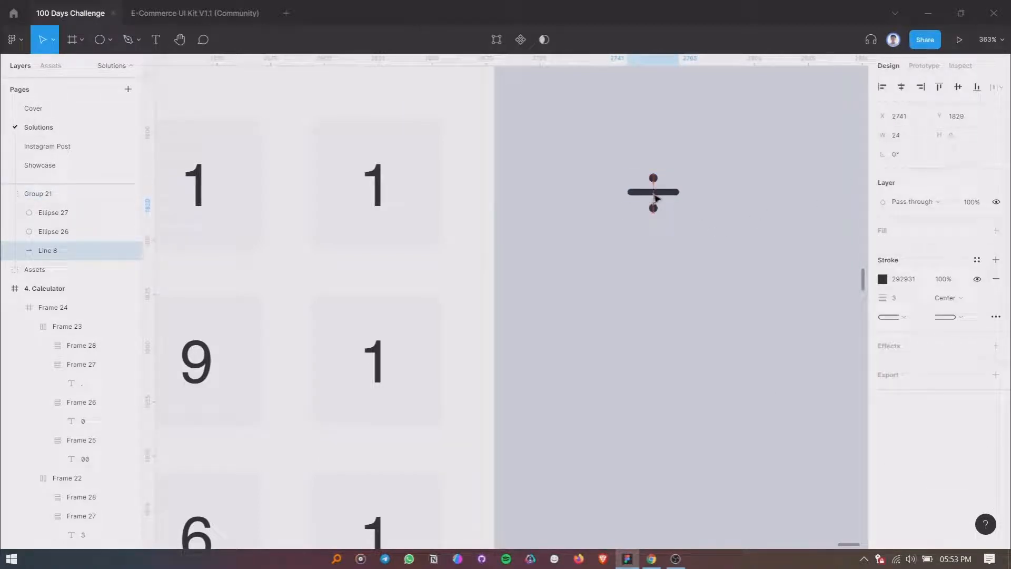
{"action": "left_click", "coordinate": [668, 246]}
Move the upper dot of the division symbol up to Y 1818.
{"action": "double_click", "coordinate": [654, 179]}
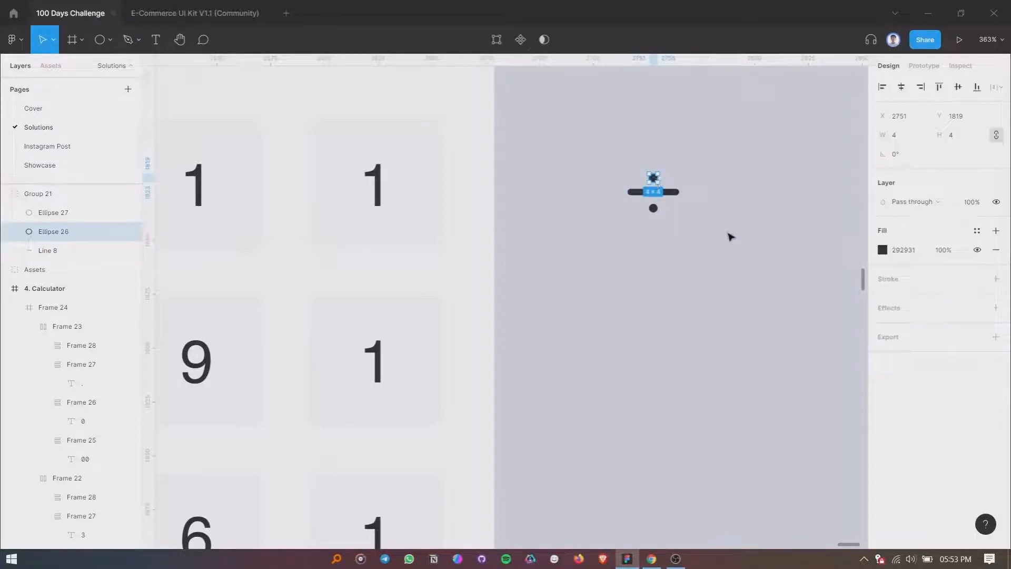
{"action": "key", "text": "Up"}
{"action": "key", "text": "Up"}
{"action": "left_click", "coordinate": [971, 116]}
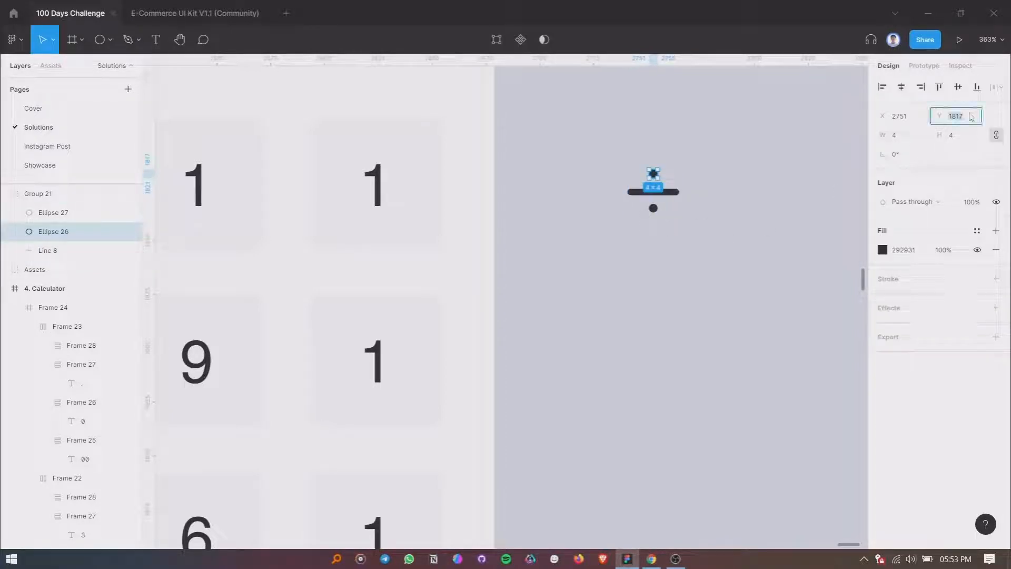
{"action": "type", "text": "1818"}
{"action": "left_click", "coordinate": [693, 309]}
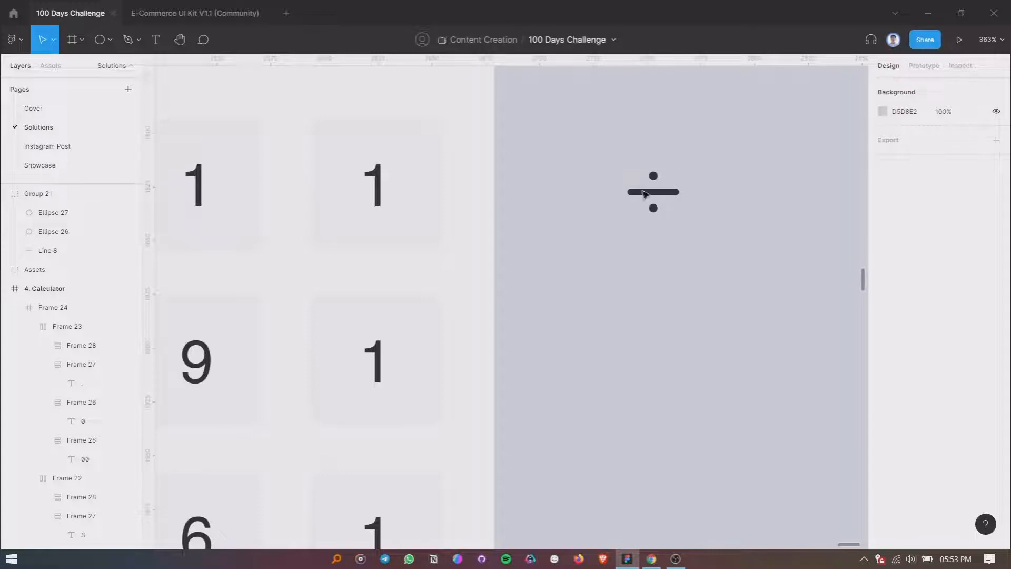
Cut the division symbol and paste it in place of the 1 on the last button of the top row.
{"action": "left_click", "coordinate": [666, 194]}
{"action": "key", "text": "ctrl+x"}
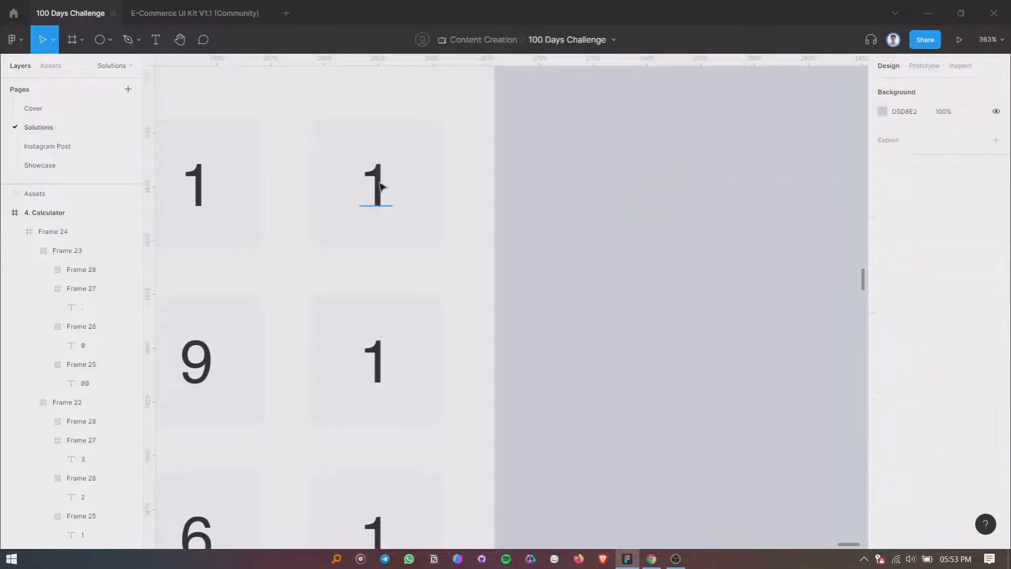
{"action": "left_click", "coordinate": [379, 186], "text": "ctrl"}
{"action": "right_click", "coordinate": [379, 184]}
{"action": "left_click", "coordinate": [417, 220]}
{"action": "scroll", "coordinate": [561, 216], "scroll_direction": "down", "scroll_amount": 2}
{"action": "left_click", "coordinate": [598, 205]}
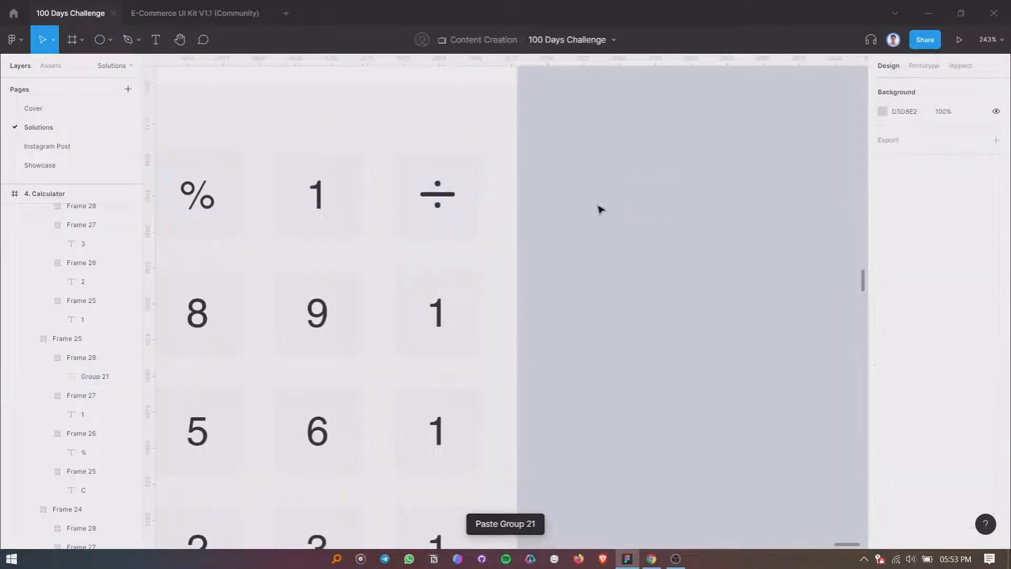
Draw a horizontal line about 14 px long on the empty canvas beside the calculator screen.
{"action": "scroll", "coordinate": [598, 206], "scroll_direction": "down", "scroll_amount": 1}
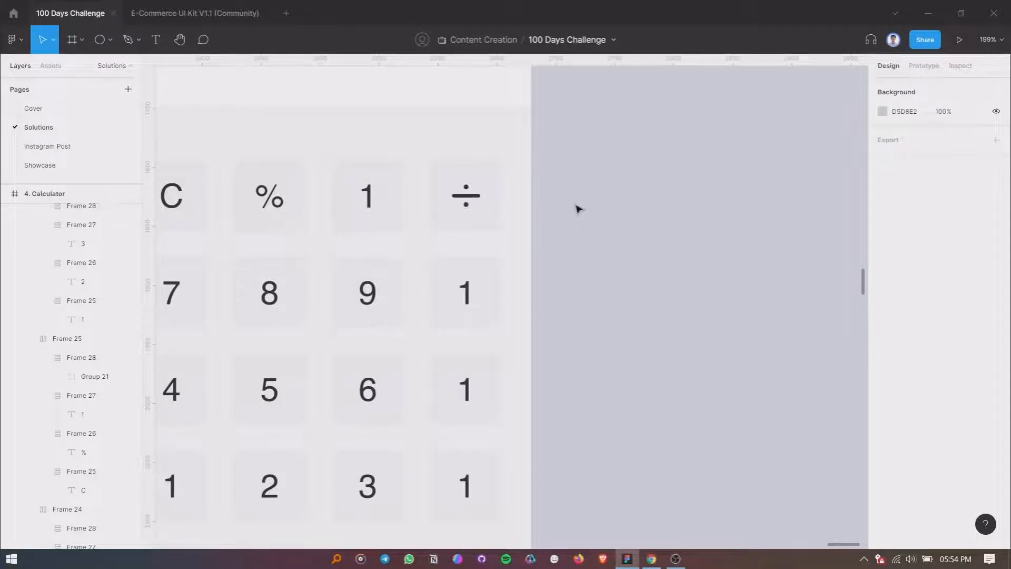
{"action": "scroll", "coordinate": [578, 209], "scroll_direction": "up", "scroll_amount": 3}
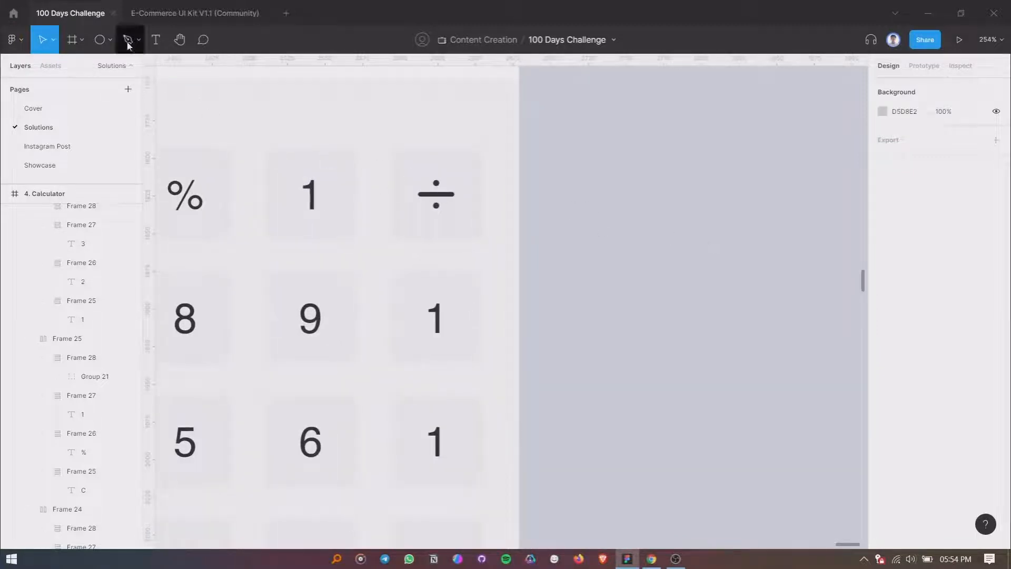
{"action": "left_click", "coordinate": [110, 40]}
{"action": "left_click", "coordinate": [100, 96]}
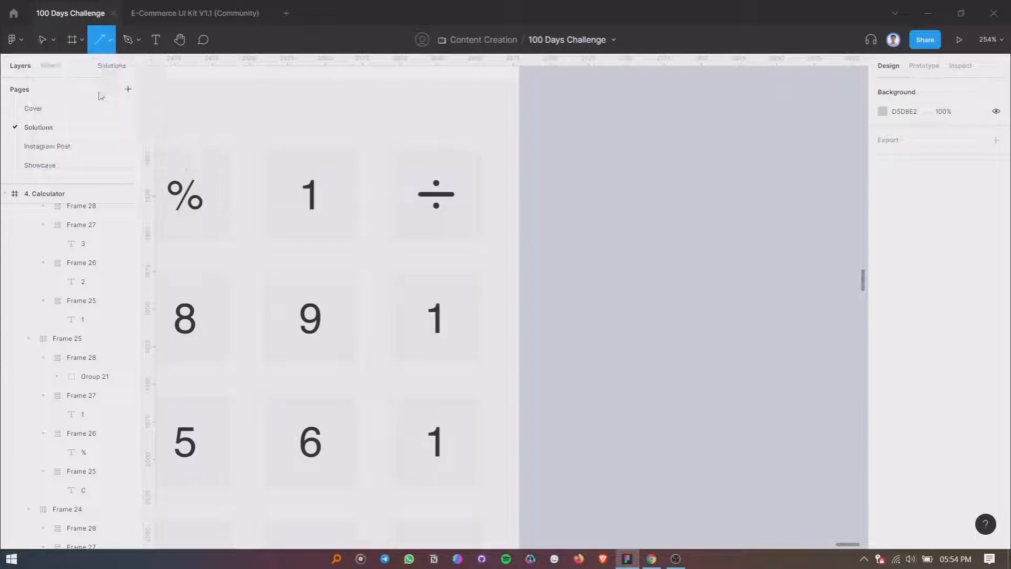
{"action": "left_click", "coordinate": [110, 40]}
{"action": "left_click", "coordinate": [100, 83]}
{"action": "mouse_move", "coordinate": [586, 228]}
{"action": "left_mouse_down"}
{"action": "mouse_move", "coordinate": [633, 230]}
{"action": "mouse_move", "coordinate": [606, 228]}
{"action": "left_mouse_up"}
{"action": "left_click", "coordinate": [663, 210]}
{"action": "left_click", "coordinate": [603, 229]}
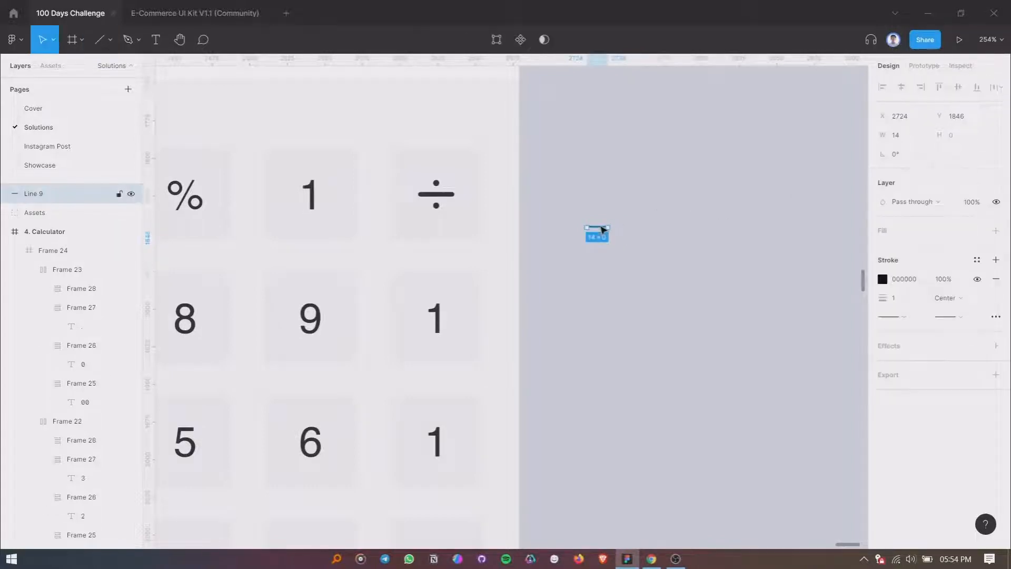
Give the short line rounded end caps and a stroke weight of 1.6.
{"action": "left_click", "coordinate": [948, 320]}
{"action": "left_click", "coordinate": [904, 377]}
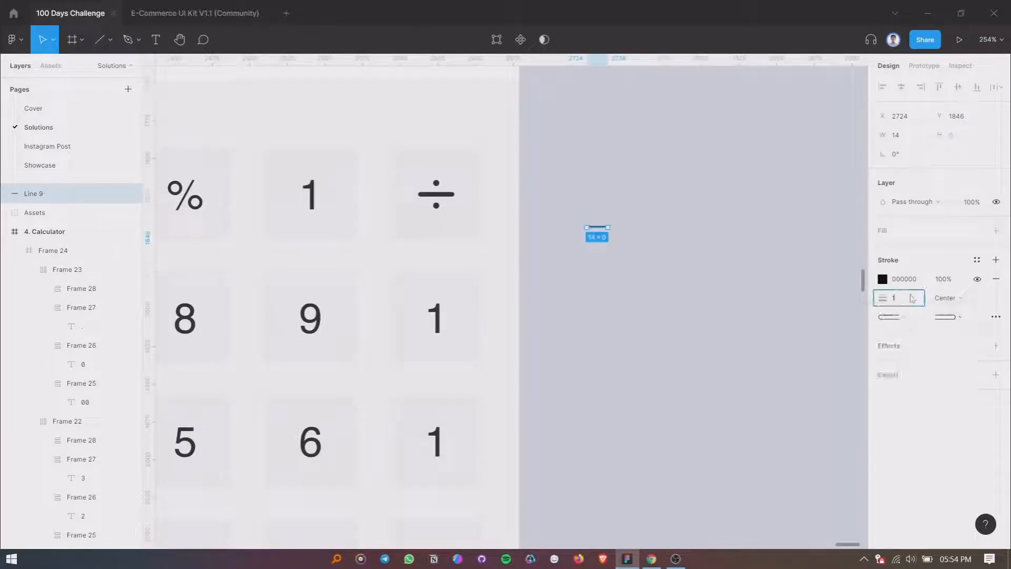
{"action": "key", "text": "Return"}
{"action": "left_click", "coordinate": [717, 315]}
Duplicate the short line, rotate the copy to 90° and place it across the original to form a plus shape.
{"action": "left_click", "coordinate": [598, 228]}
{"action": "left_click_drag", "start_coordinate": [598, 228], "coordinate": [599, 243], "text": "alt"}
{"action": "key", "text": "Return"}
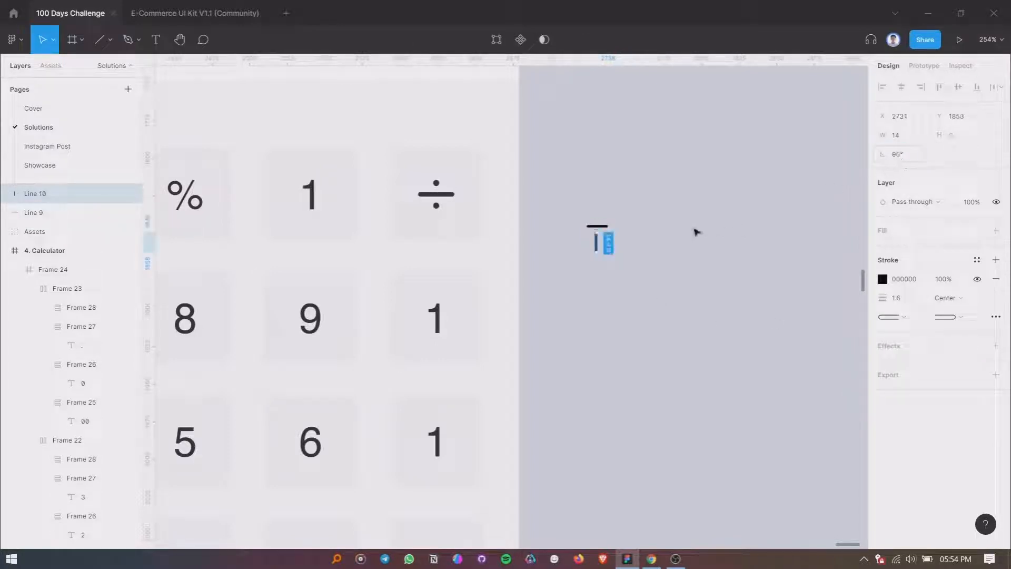
{"action": "scroll", "coordinate": [603, 226], "scroll_direction": "up", "scroll_amount": 3}
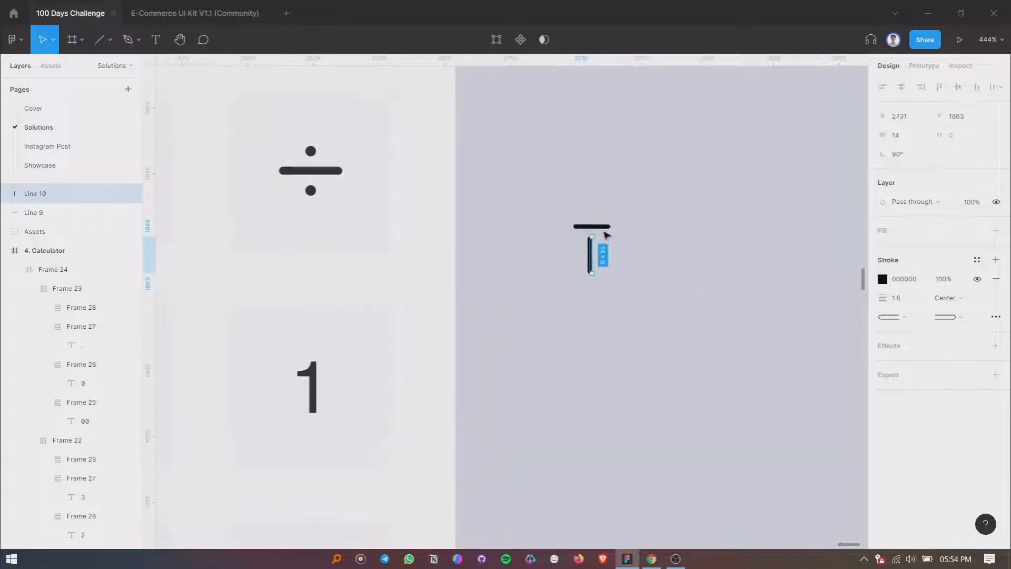
{"action": "left_click_drag", "start_coordinate": [593, 254], "coordinate": [594, 228]}
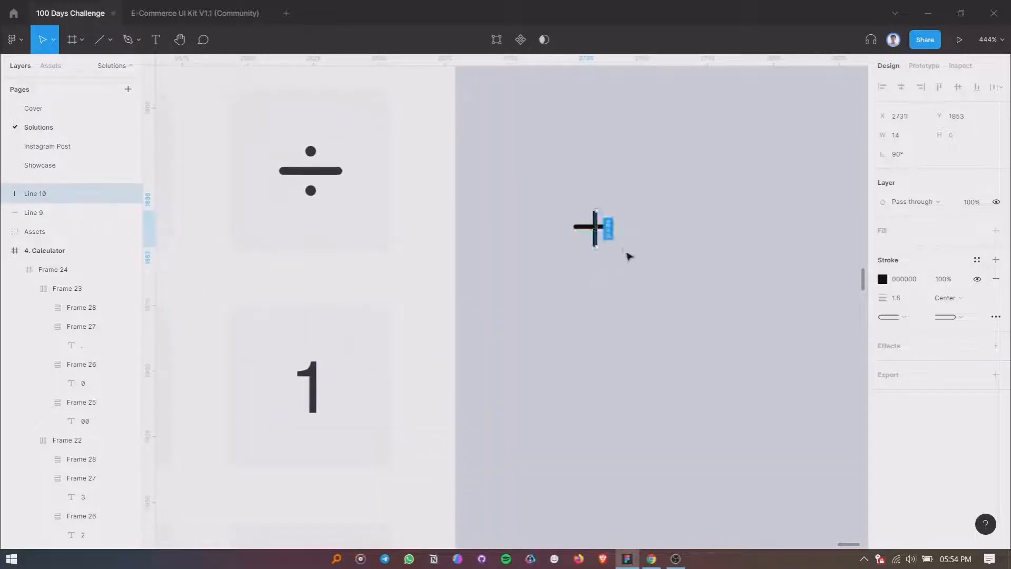
{"action": "left_click", "coordinate": [627, 254]}
Set the length of both crossed lines to 15.
{"action": "left_click", "coordinate": [606, 227]}
{"action": "left_click", "coordinate": [595, 217], "text": "shift"}
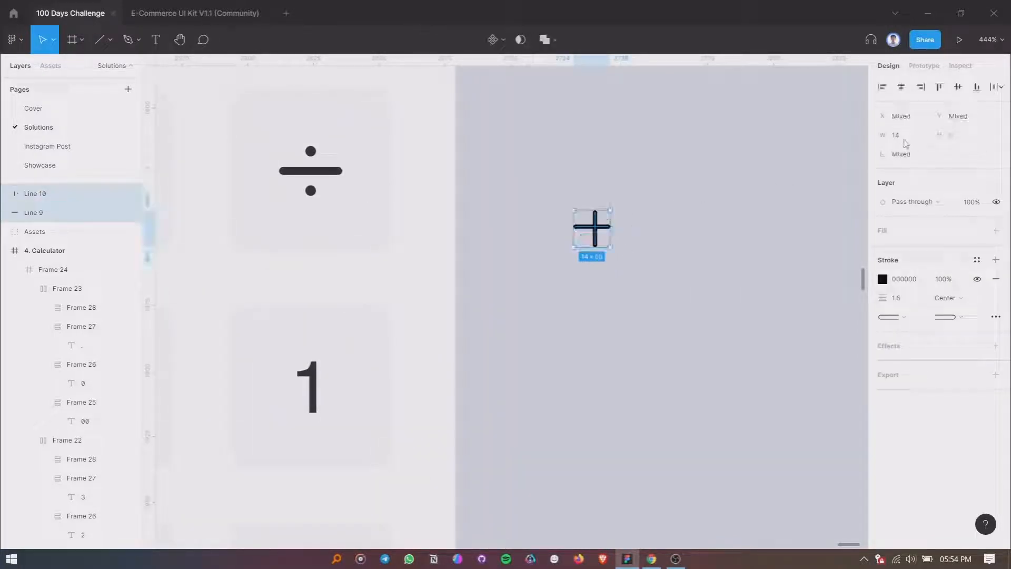
{"action": "left_click", "coordinate": [741, 243]}
Recentre the vertical line on the horizontal one, setting its X position to 2733.
{"action": "left_click", "coordinate": [597, 232]}
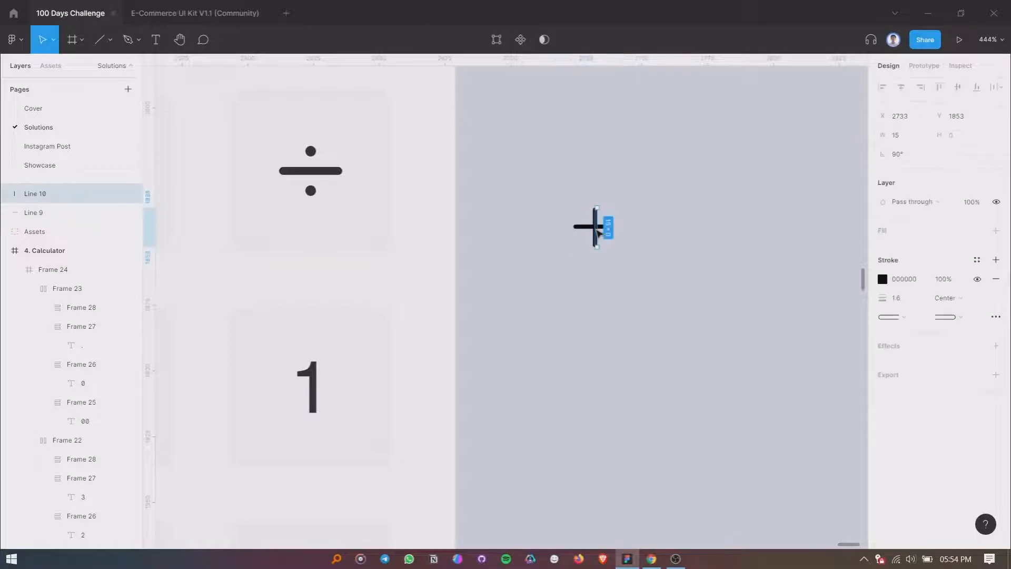
{"action": "left_click_drag", "start_coordinate": [597, 231], "coordinate": [594, 232]}
{"action": "left_click", "coordinate": [599, 240]}
{"action": "left_click", "coordinate": [595, 241]}
{"action": "left_click", "coordinate": [910, 117]}
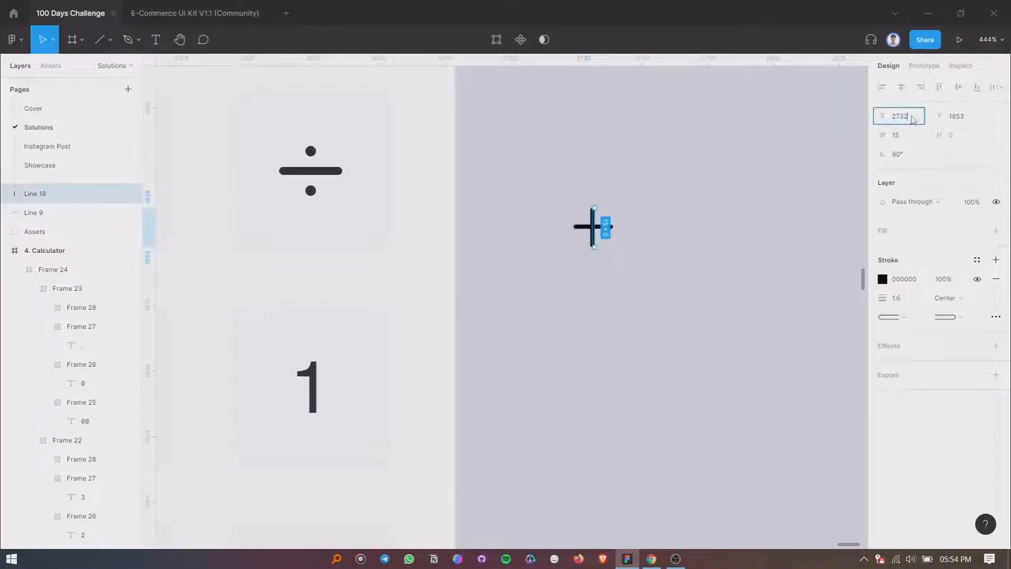
{"action": "type", "text": "2733"}
{"action": "key", "text": "Return"}
{"action": "left_click", "coordinate": [597, 272]}
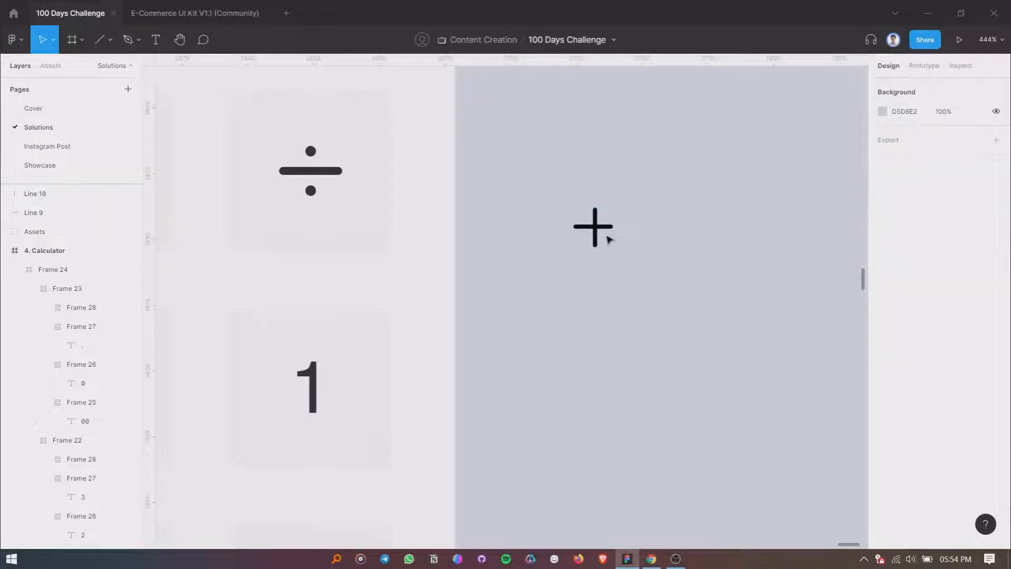
Fine-tune the plus shape by shifting the vertical line slightly and extending the horizontal line to about 16 px.
{"action": "scroll", "coordinate": [603, 237], "scroll_direction": "up", "scroll_amount": 5}
{"action": "left_click", "coordinate": [574, 285]}
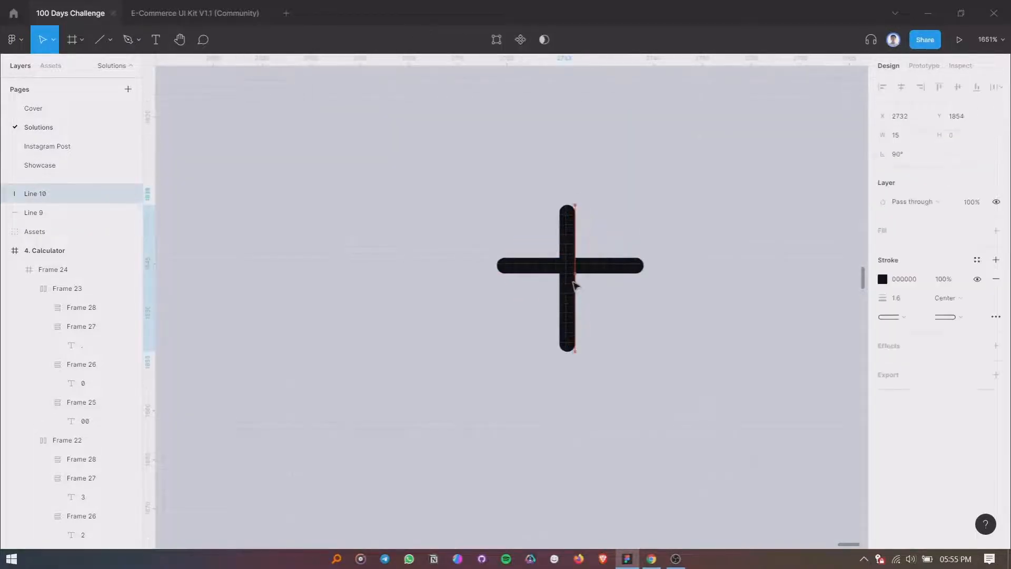
{"action": "left_click_drag", "start_coordinate": [574, 284], "coordinate": [652, 273]}
{"action": "left_click", "coordinate": [638, 268]}
{"action": "left_click", "coordinate": [642, 316]}
Group the two crossed lines and rotate the group to 45° to form a multiplication symbol.
{"action": "scroll", "coordinate": [643, 287], "scroll_direction": "down", "scroll_amount": 5}
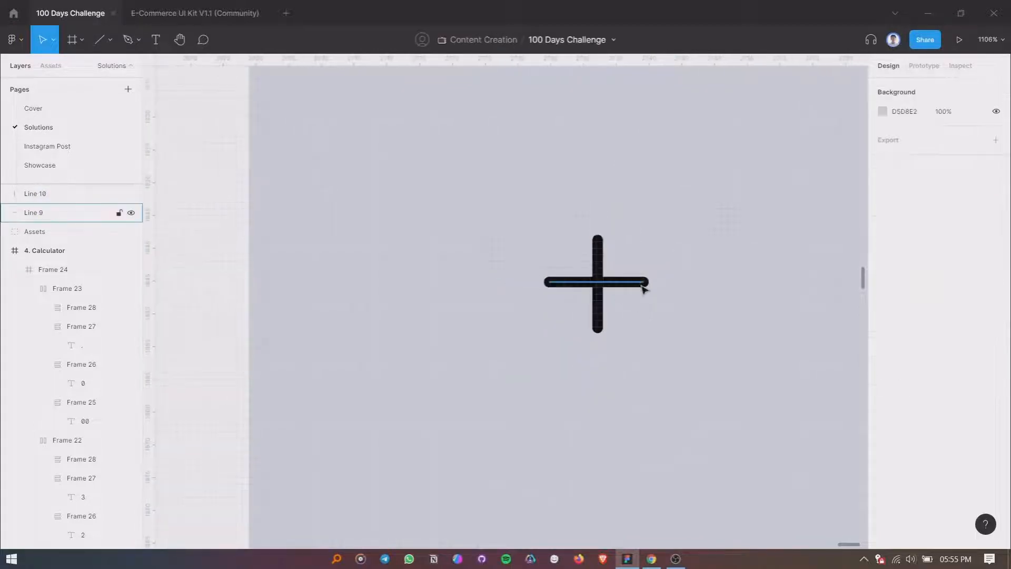
{"action": "left_click_drag", "start_coordinate": [593, 255], "coordinate": [694, 303]}
{"action": "scroll", "coordinate": [694, 303], "scroll_direction": "down", "scroll_amount": 2}
{"action": "key", "text": "ctrl+g"}
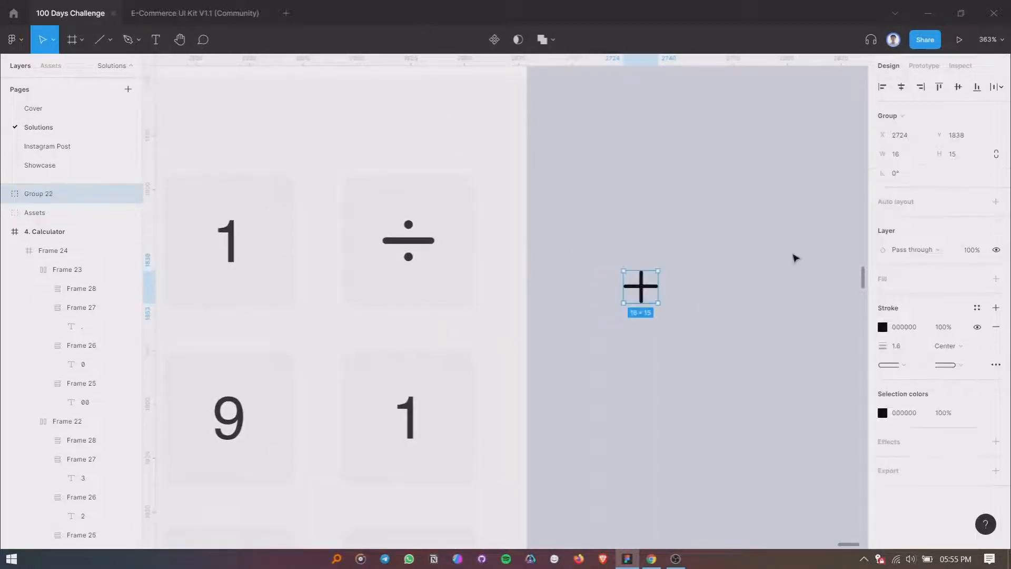
{"action": "left_click", "coordinate": [912, 177]}
{"action": "type", "text": "45"}
{"action": "key", "text": "Return"}
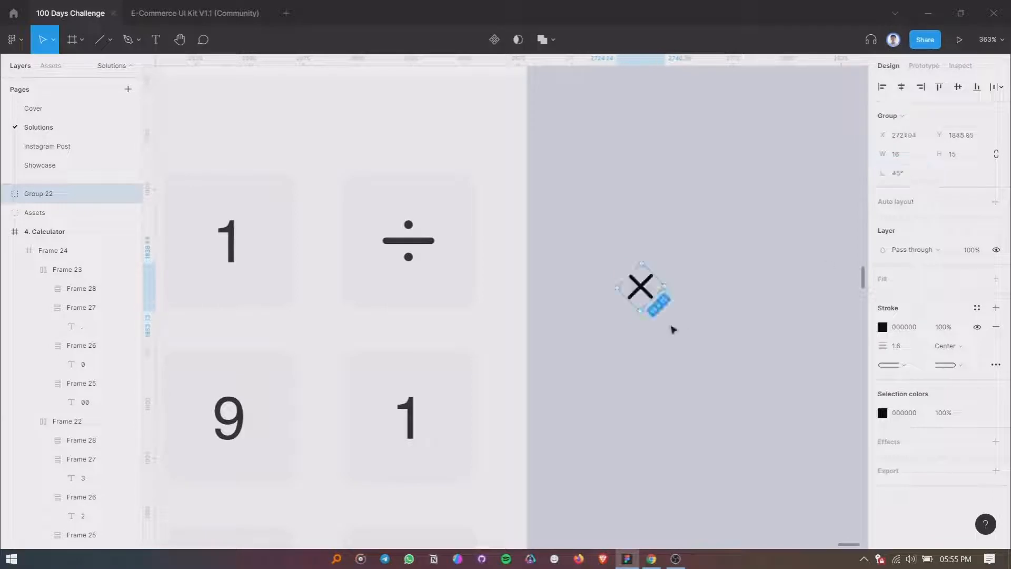
Set the rising diagonal line's width to 15 and shift it back over the centre of the cross.
{"action": "scroll", "coordinate": [663, 305], "scroll_direction": "up", "scroll_amount": 5}
{"action": "double_click", "coordinate": [619, 254]}
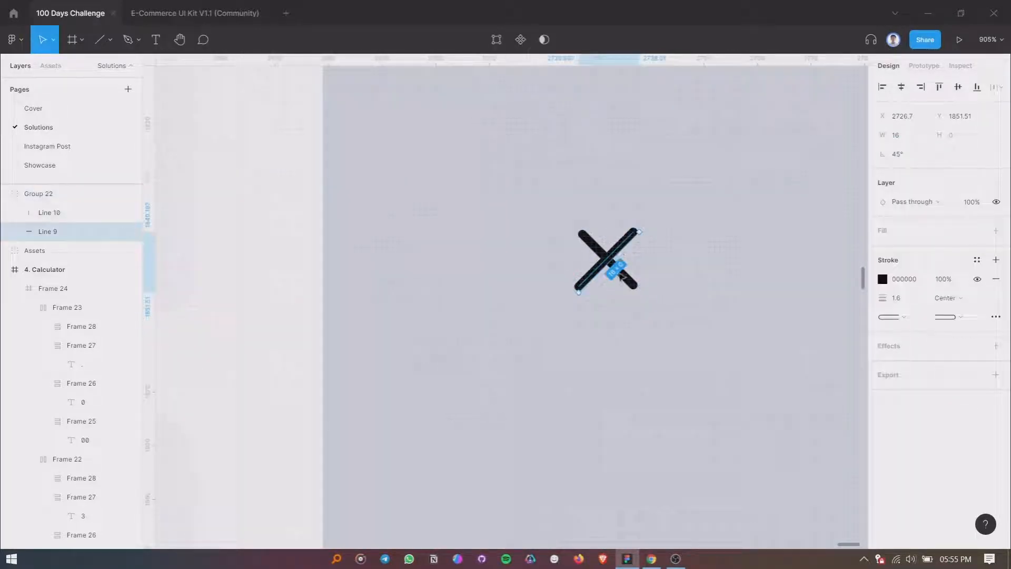
{"action": "left_click", "coordinate": [911, 137]}
{"action": "type", "text": "15"}
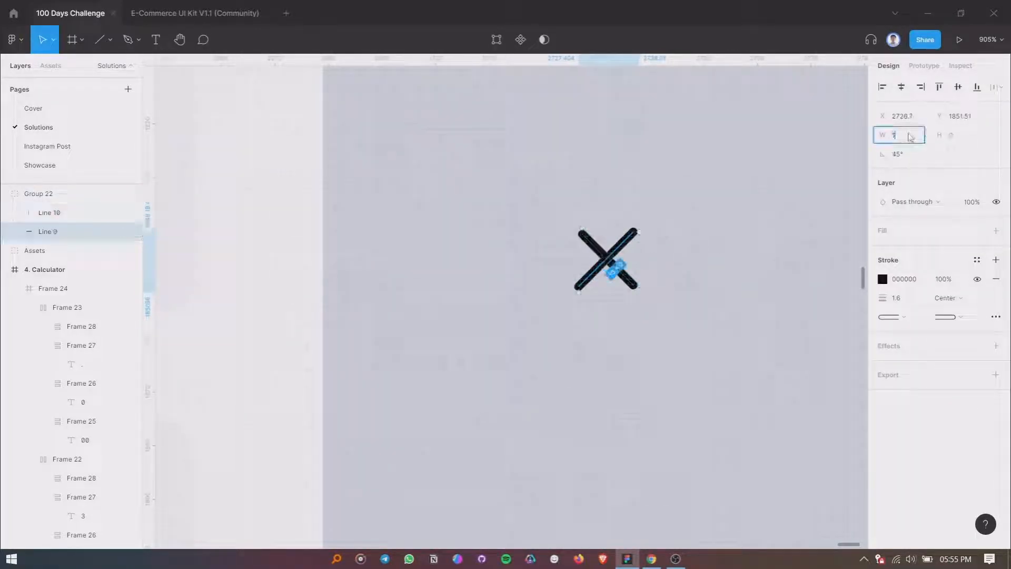
{"action": "key", "text": "Return"}
{"action": "left_click_drag", "start_coordinate": [602, 269], "coordinate": [606, 268]}
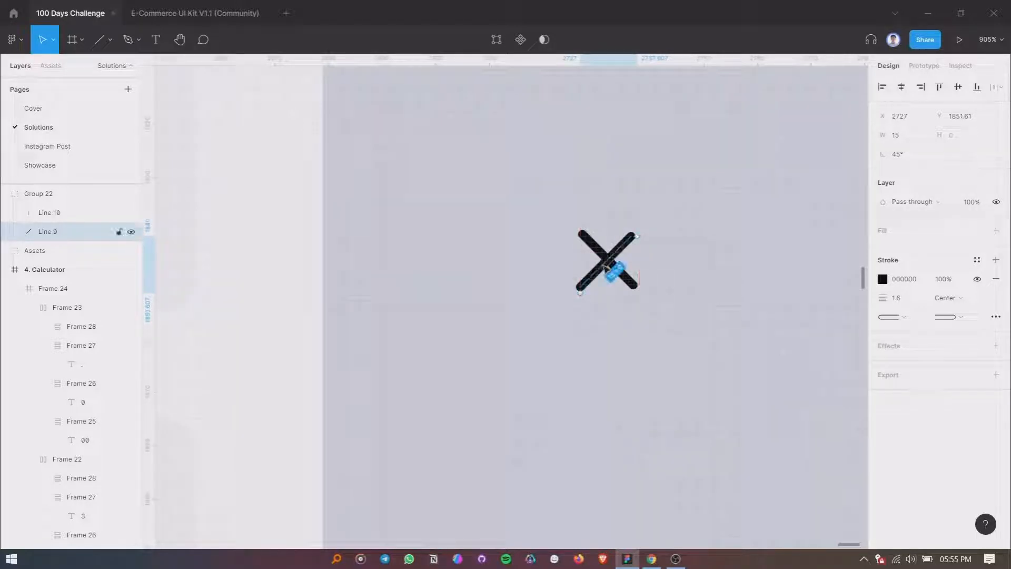
Shift the falling diagonal line so the two 15 px lines of the cross meet at their centres.
{"action": "scroll", "coordinate": [607, 267], "scroll_direction": "down", "scroll_amount": 1}
{"action": "scroll", "coordinate": [607, 267], "scroll_direction": "up", "scroll_amount": 2}
{"action": "left_click", "coordinate": [623, 279]}
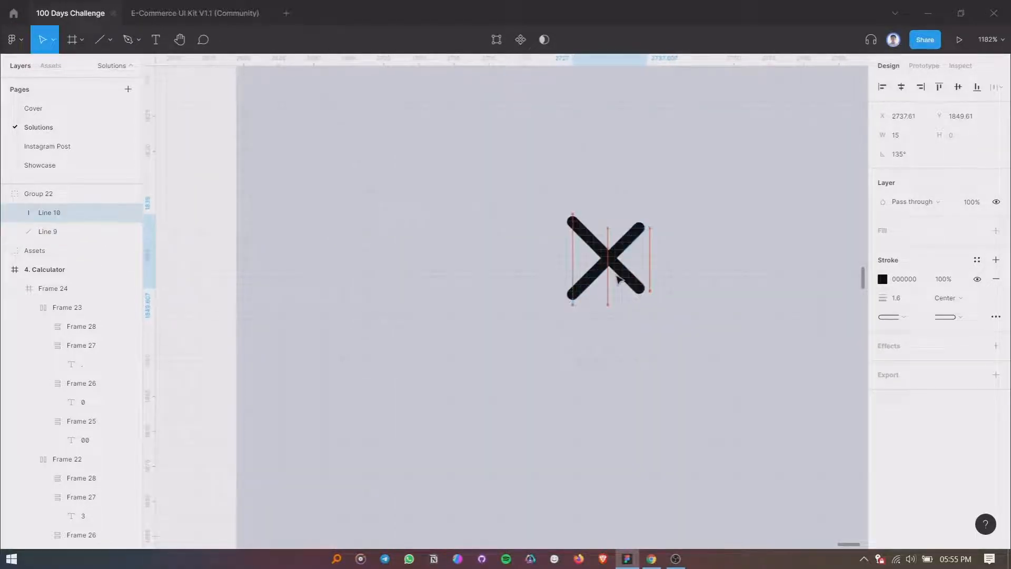
{"action": "left_click", "coordinate": [616, 314]}
{"action": "scroll", "coordinate": [626, 319], "scroll_direction": "down", "scroll_amount": 3}
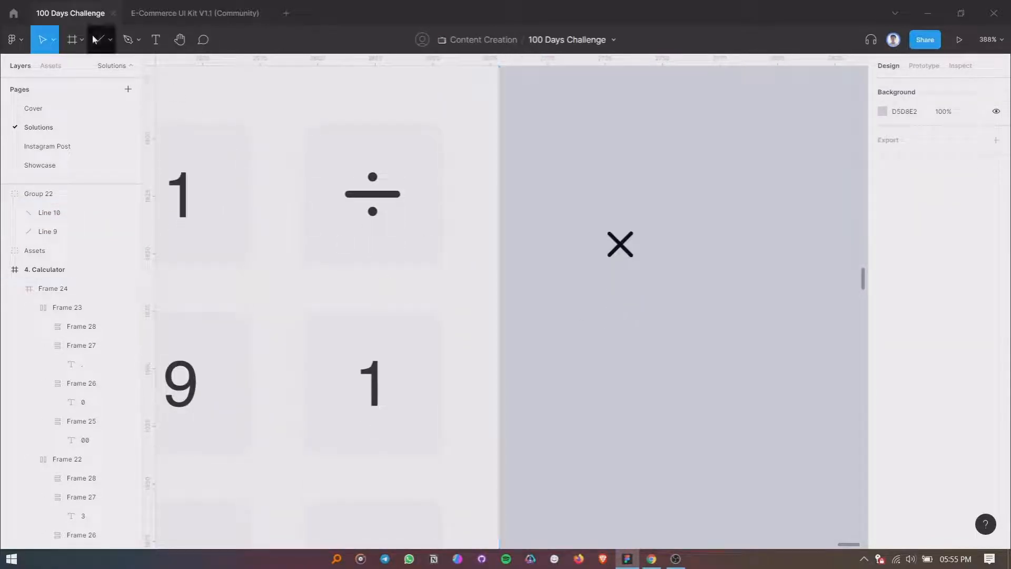
Draw a rectangle around the cross, remove its fill and give it a black stroke.
{"action": "left_click", "coordinate": [110, 44]}
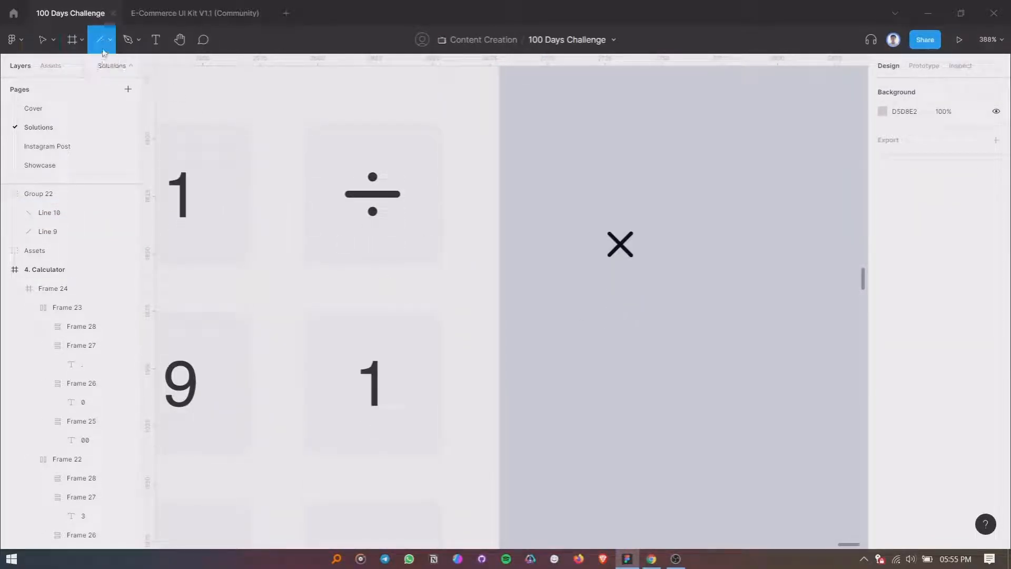
{"action": "left_click", "coordinate": [89, 69]}
{"action": "mouse_move", "coordinate": [569, 217]}
{"action": "left_mouse_down"}
{"action": "mouse_move", "coordinate": [626, 272]}
{"action": "mouse_move", "coordinate": [665, 274]}
{"action": "mouse_move", "coordinate": [641, 262]}
{"action": "mouse_move", "coordinate": [649, 233]}
{"action": "left_mouse_up"}
{"action": "left_click", "coordinate": [995, 279]}
{"action": "left_click", "coordinate": [995, 250]}
Resize the rectangle to a 36 by 36 square and centre the cross inside it.
{"action": "left_click_drag", "start_coordinate": [636, 198], "coordinate": [636, 206]}
{"action": "left_click_drag", "start_coordinate": [653, 243], "coordinate": [651, 239]}
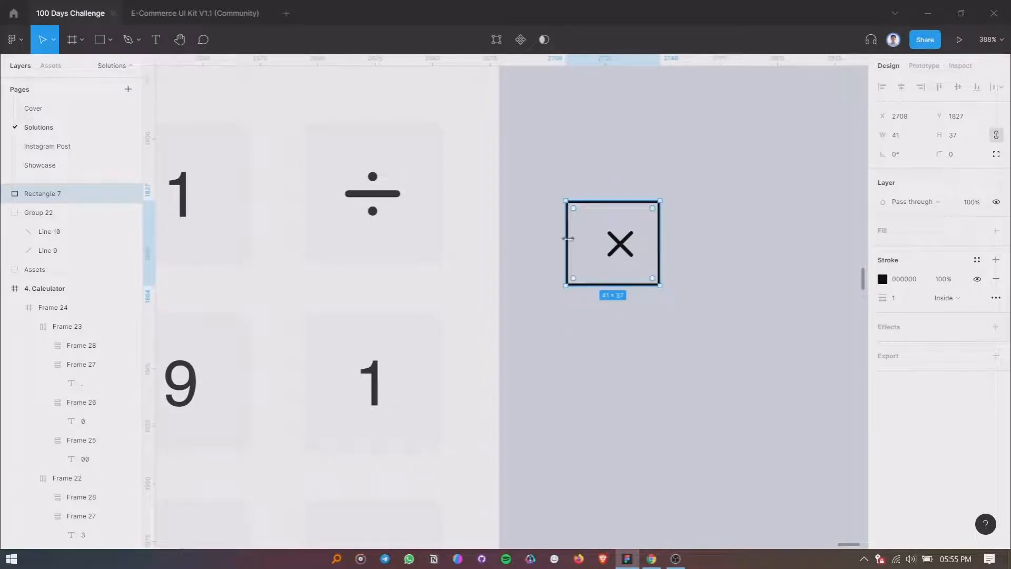
{"action": "left_click_drag", "start_coordinate": [567, 239], "coordinate": [575, 238]}
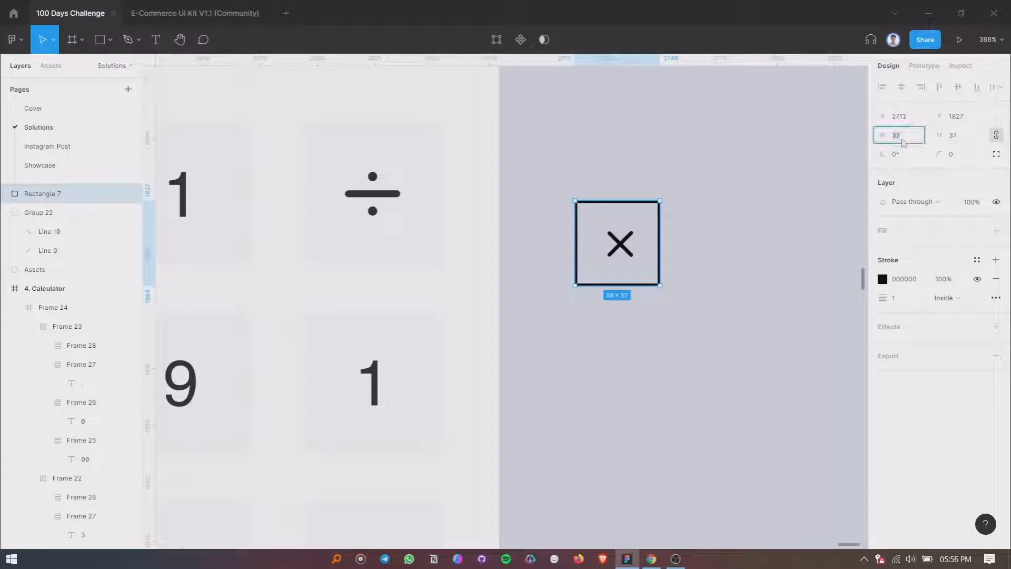
{"action": "left_click", "coordinate": [623, 246]}
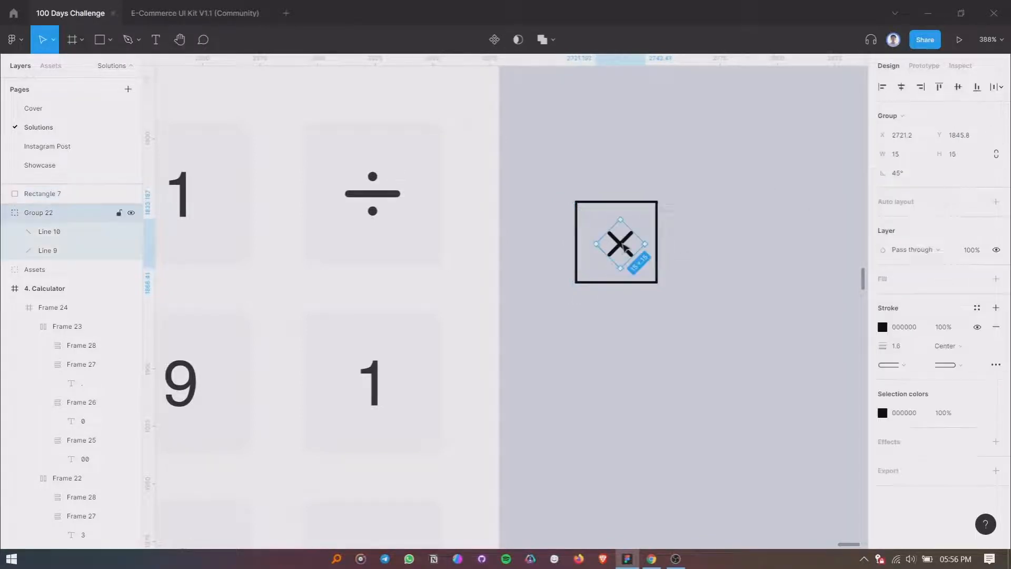
{"action": "left_click_drag", "start_coordinate": [623, 245], "coordinate": [617, 242]}
Pull the midpoint of the square's left edge outwards into a backspace-shaped point and widen the shape to 60.
{"action": "left_click", "coordinate": [578, 242]}
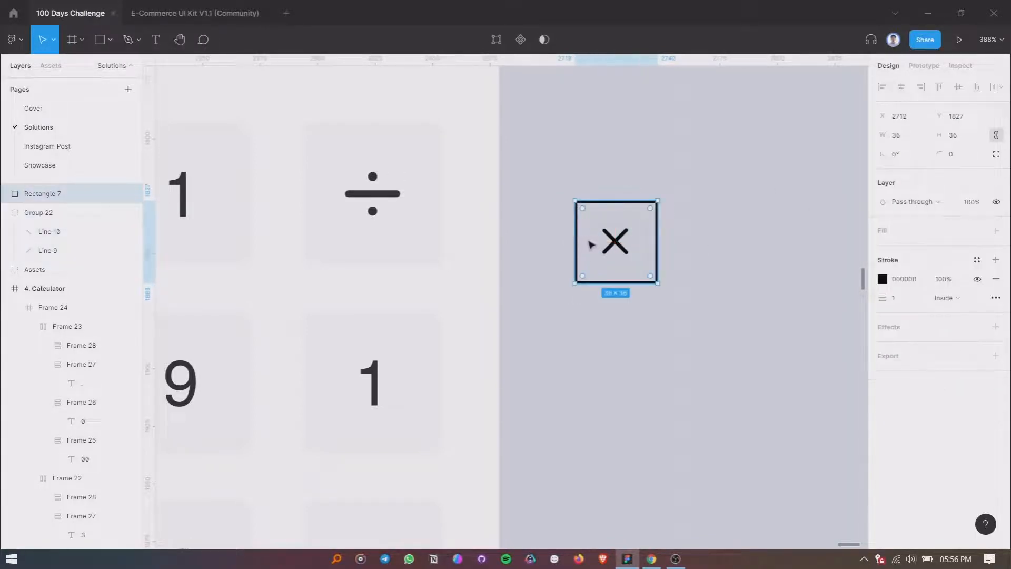
{"action": "double_click", "coordinate": [585, 247]}
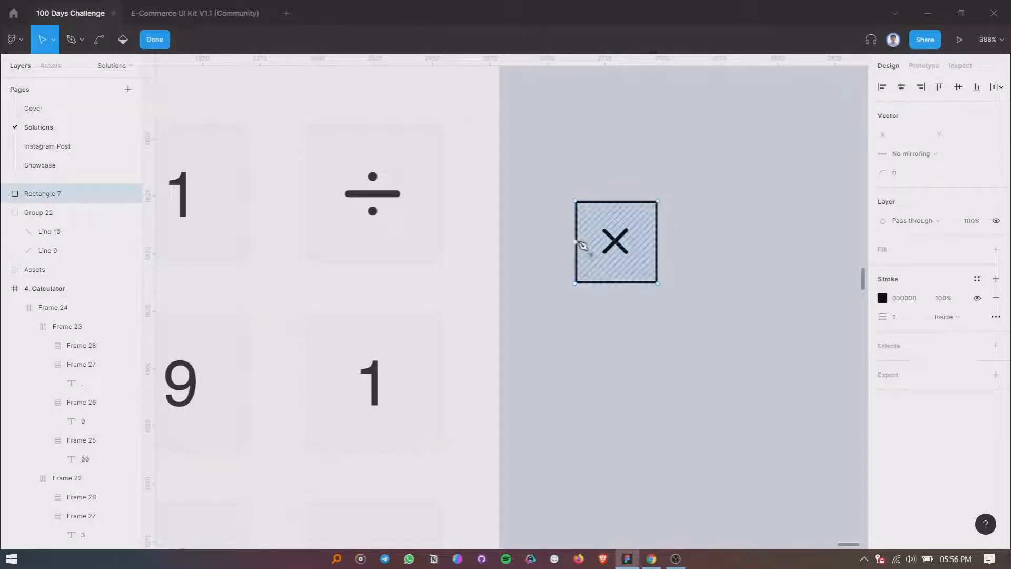
{"action": "left_click_drag", "start_coordinate": [581, 243], "coordinate": [548, 243]}
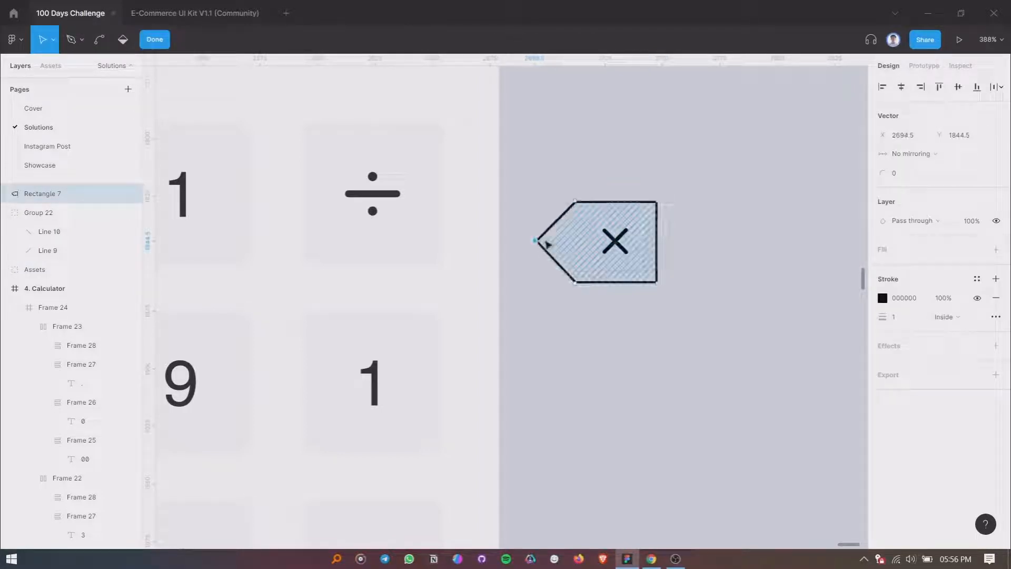
{"action": "left_click", "coordinate": [155, 39]}
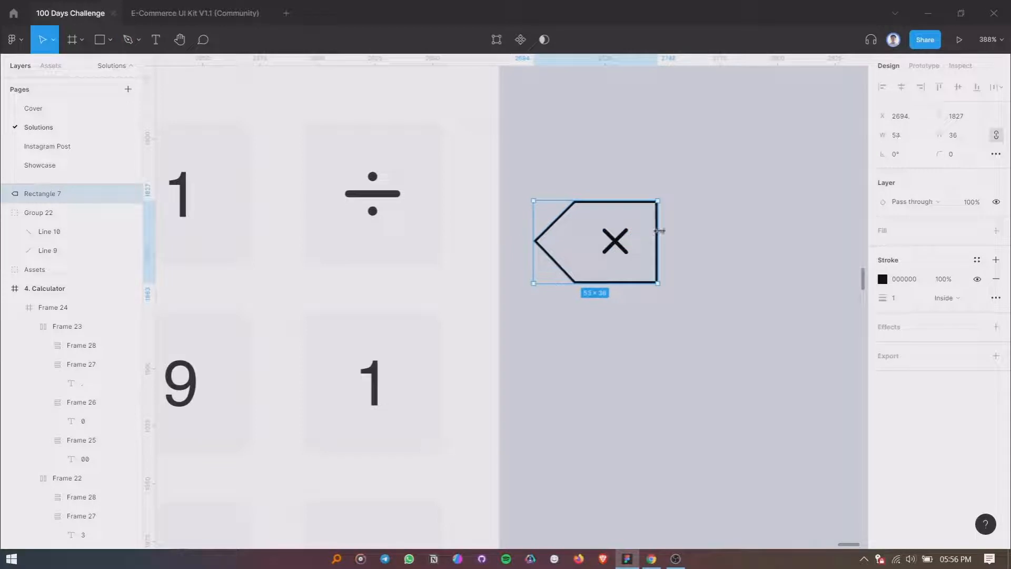
{"action": "left_click_drag", "start_coordinate": [659, 231], "coordinate": [674, 231]}
{"action": "left_click", "coordinate": [719, 261]}
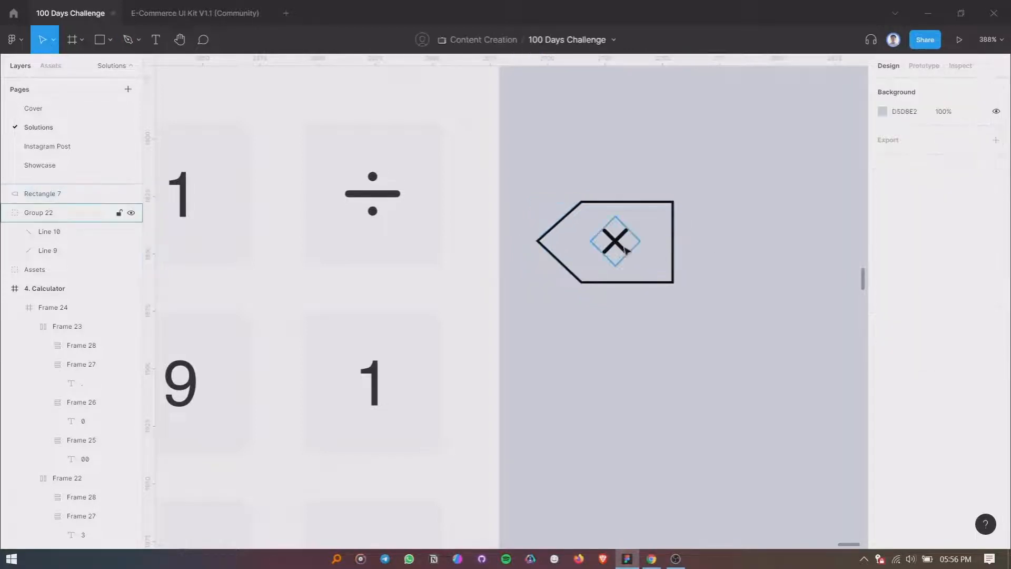
Scale the cross group up to about 21 px and centre it horizontally within the backspace outline.
{"action": "double_click", "coordinate": [626, 249]}
{"action": "left_click", "coordinate": [675, 289]}
{"action": "left_click", "coordinate": [624, 250]}
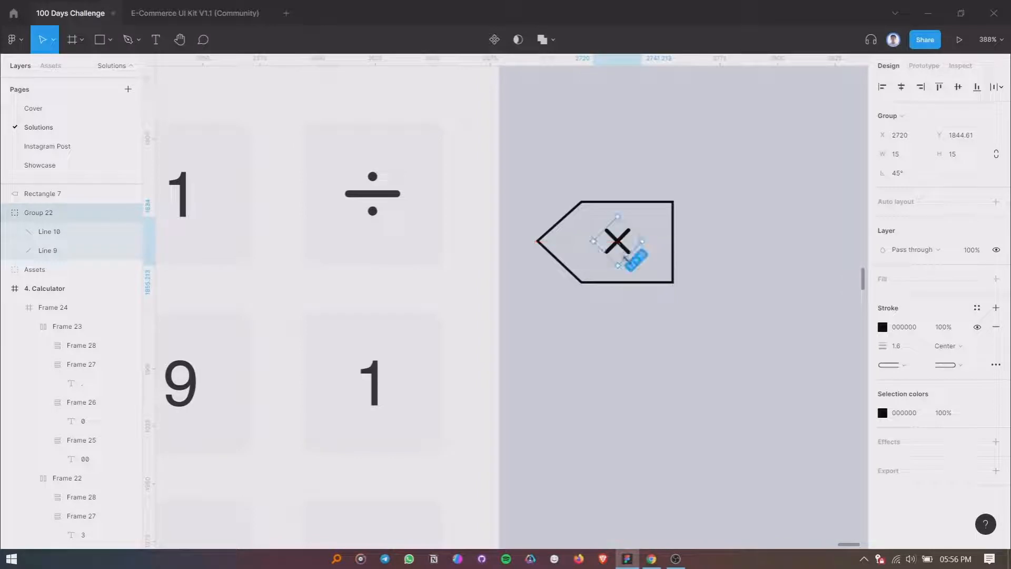
{"action": "mouse_move", "coordinate": [628, 258]}
{"action": "left_mouse_down"}
{"action": "mouse_move", "coordinate": [641, 262]}
{"action": "mouse_move", "coordinate": [627, 247]}
{"action": "left_mouse_up"}
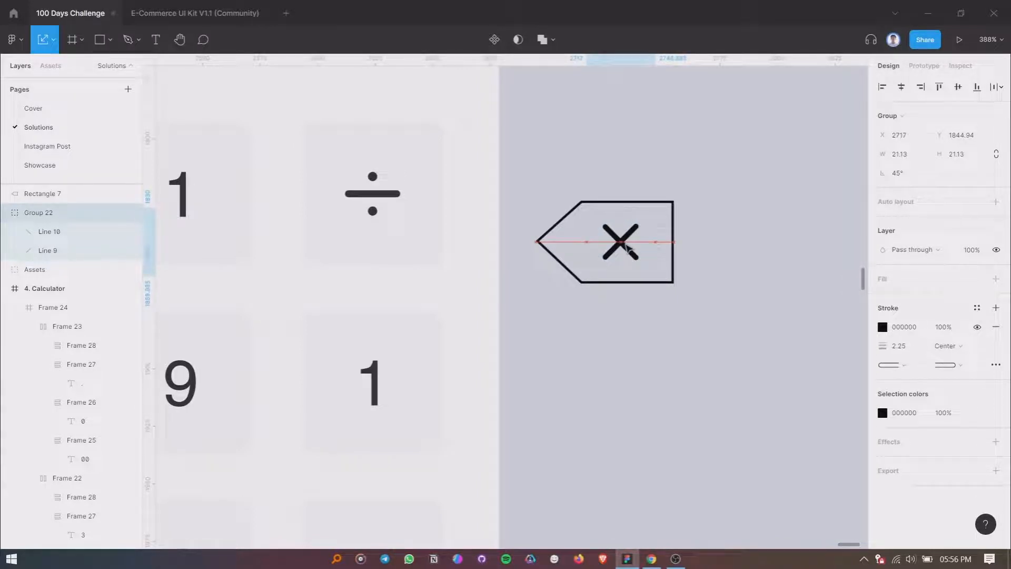
{"action": "key", "text": "Escape"}
Set the backspace outline's stroke weight to 2.
{"action": "left_click", "coordinate": [653, 204]}
{"action": "left_click", "coordinate": [901, 298]}
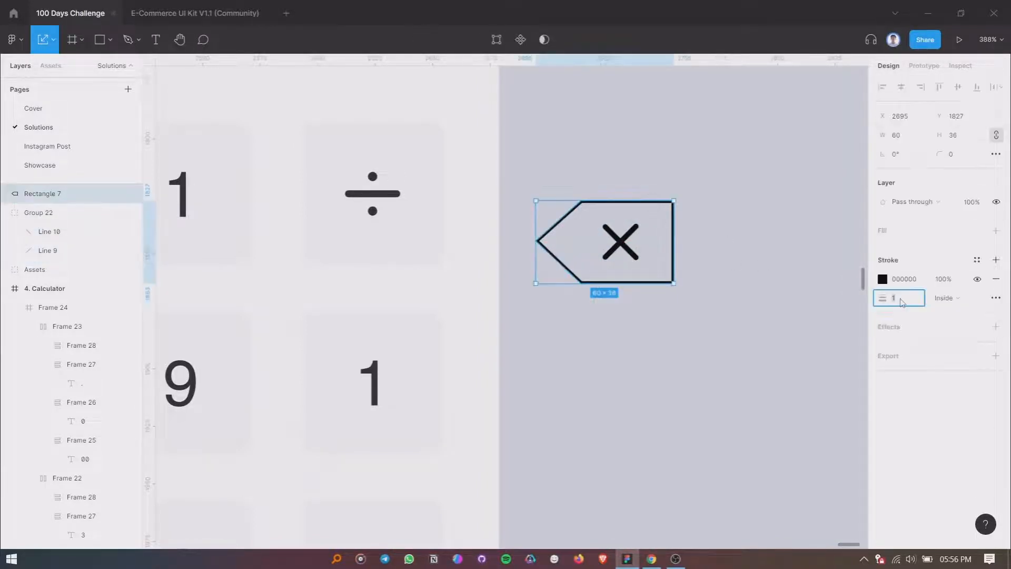
{"action": "type", "text": "2"}
{"action": "key", "text": "Return"}
{"action": "left_click", "coordinate": [768, 259]}
Apply the division symbol's stroke colour, 292931, to the backspace outline and the cross.
{"action": "scroll", "coordinate": [768, 260], "scroll_direction": "down", "scroll_amount": 3}
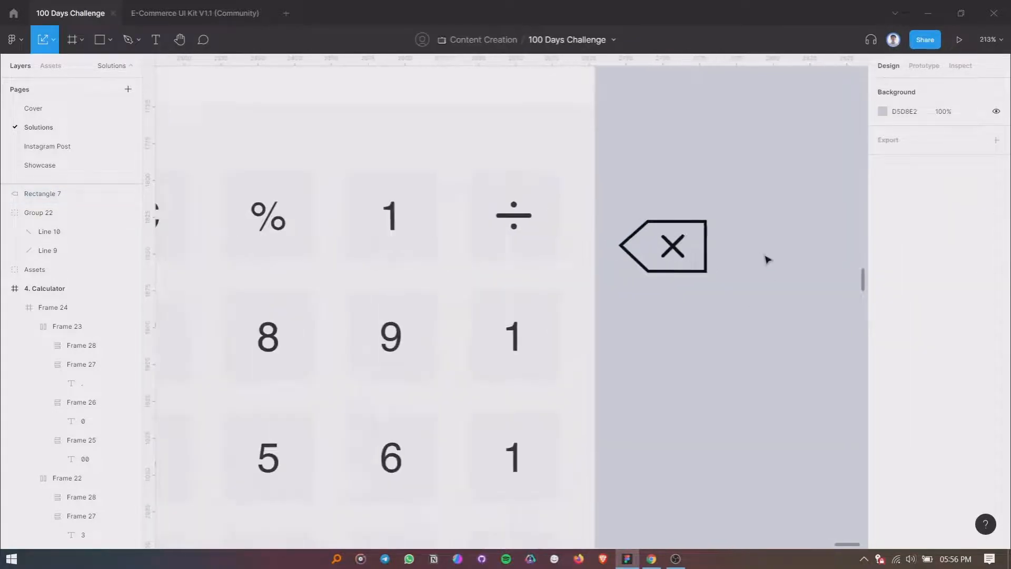
{"action": "left_click", "coordinate": [504, 216], "text": "ctrl"}
{"action": "left_click", "coordinate": [914, 356]}
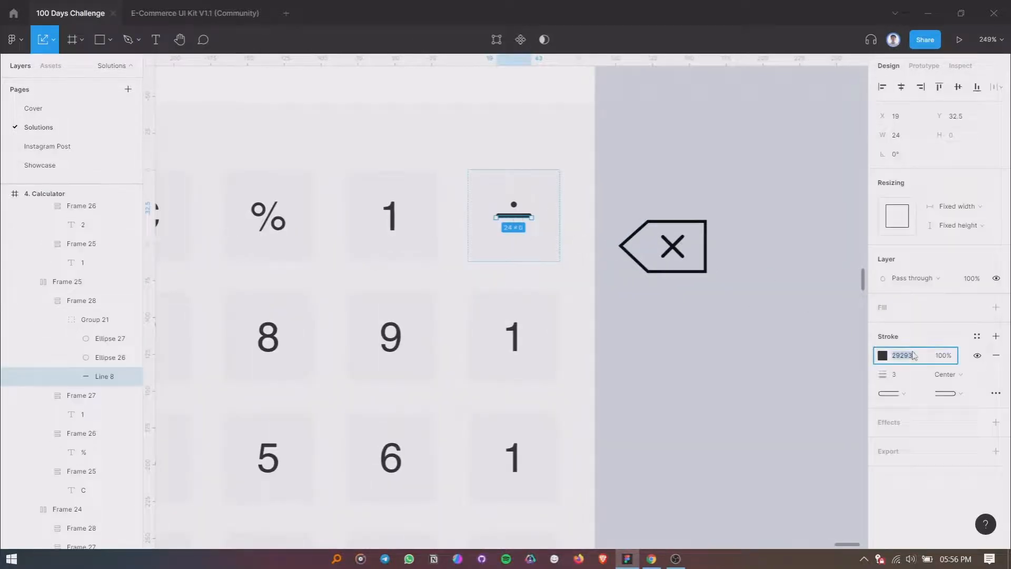
{"action": "left_click", "coordinate": [796, 350]}
{"action": "left_click_drag", "start_coordinate": [638, 199], "coordinate": [747, 319]}
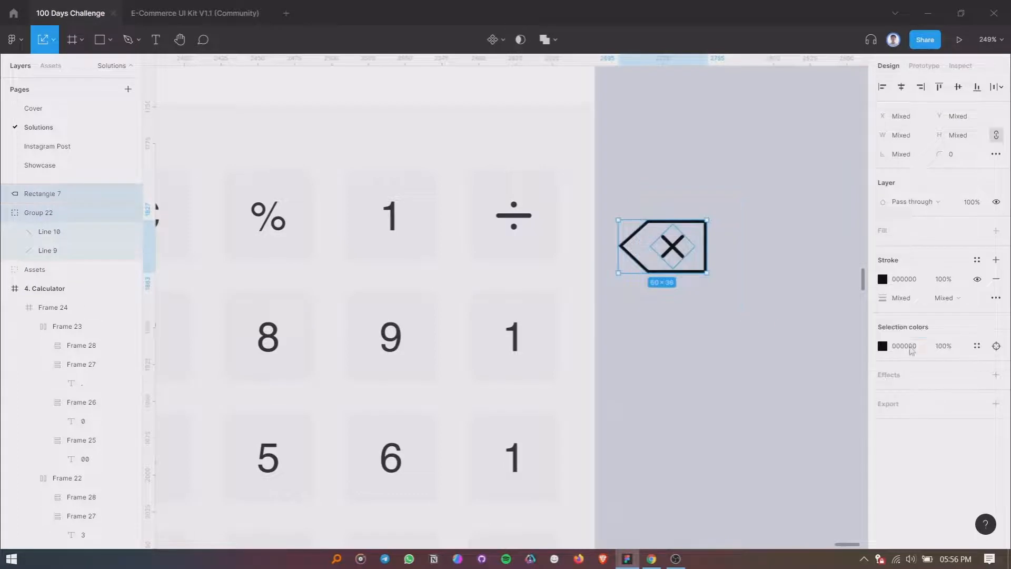
{"action": "left_click", "coordinate": [666, 275]}
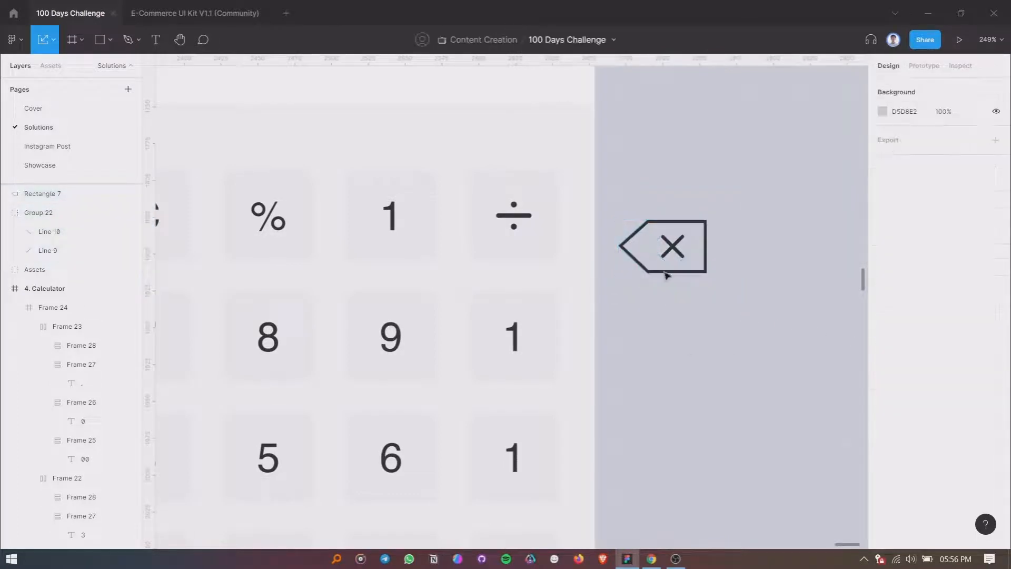
Nudge the cross 4 px to the left inside the backspace outline.
{"action": "scroll", "coordinate": [668, 258], "scroll_direction": "up", "scroll_amount": 2}
{"action": "left_click", "coordinate": [668, 263]}
{"action": "key", "text": "Left"}
{"action": "key", "text": "Left"}
{"action": "key", "text": "Left"}
{"action": "key", "text": "Left"}
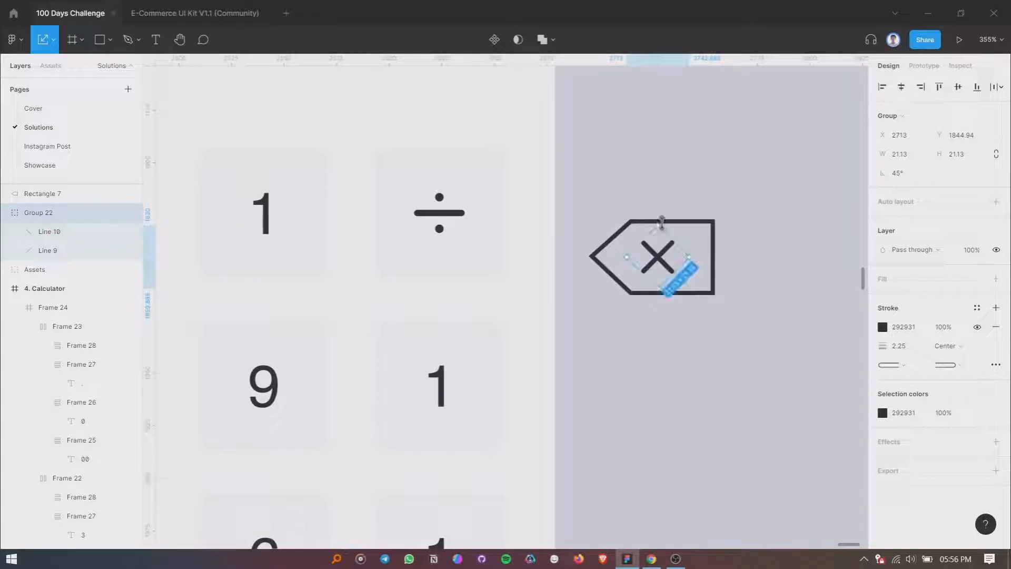
Narrow the backspace outline to a width of 53 by pulling in its right edge.
{"action": "left_click", "coordinate": [662, 220]}
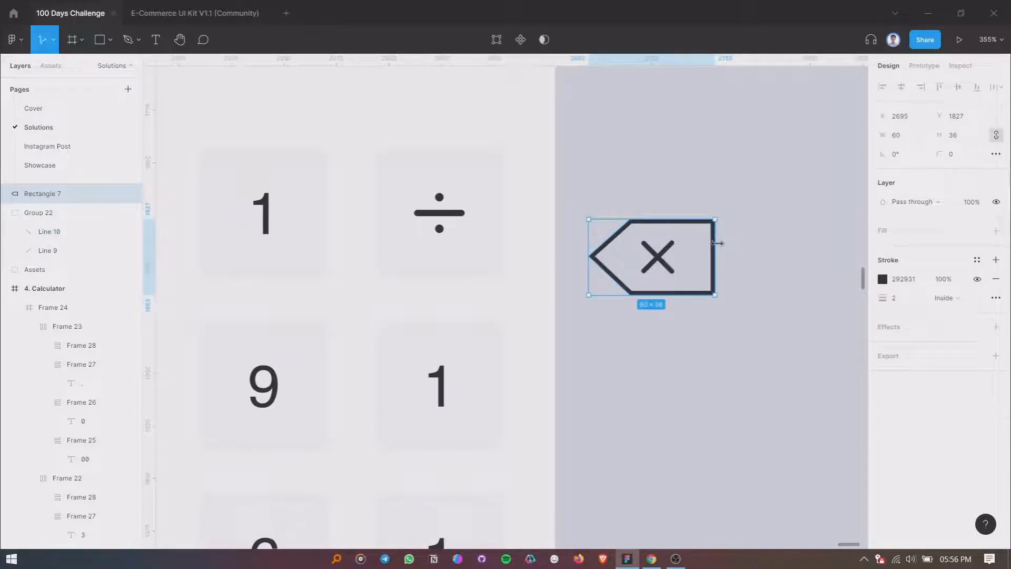
{"action": "left_click_drag", "start_coordinate": [717, 243], "coordinate": [701, 248]}
{"action": "left_click", "coordinate": [682, 322]}
{"action": "left_click", "coordinate": [654, 255]}
{"action": "left_click", "coordinate": [606, 201]}
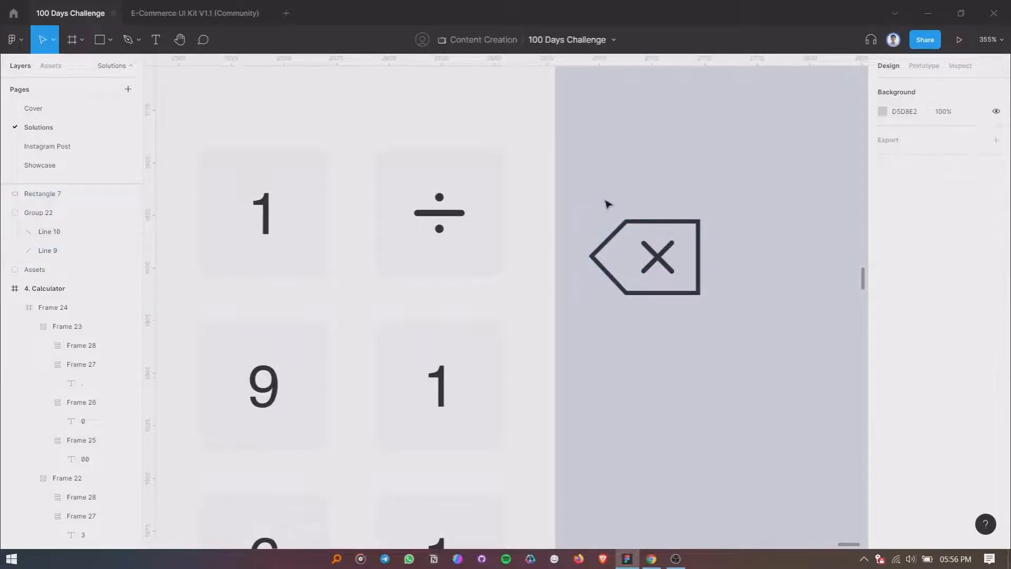
Group the backspace outline and the cross into a single icon.
{"action": "left_click_drag", "start_coordinate": [606, 202], "coordinate": [719, 354]}
{"action": "key", "text": "ctrl+g"}
{"action": "right_click", "coordinate": [654, 263]}
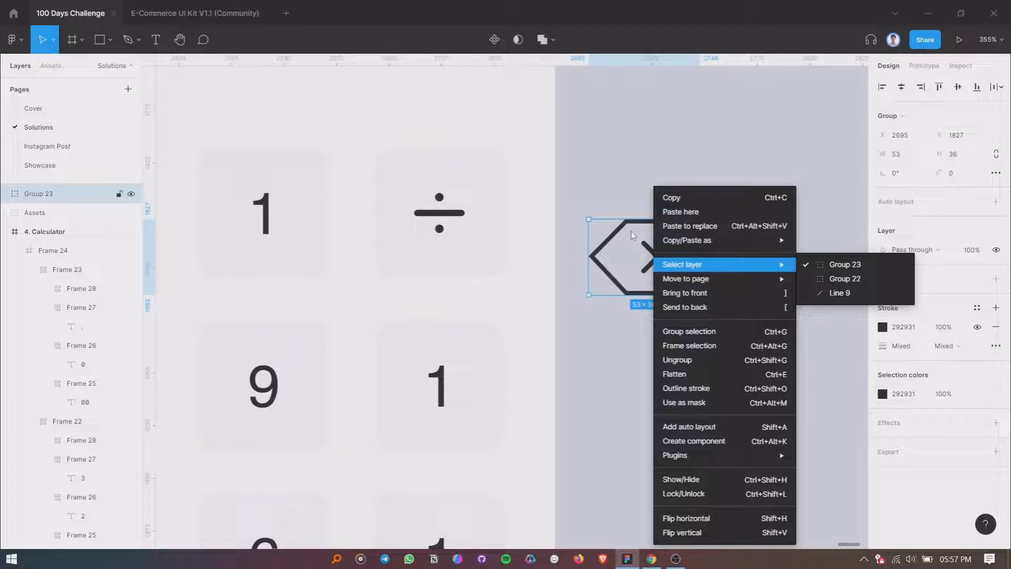
{"action": "left_click", "coordinate": [625, 214]}
Cut the backspace icon and paste it over the placeholder 1 in the keypad's top row, replacing the text.
{"action": "key", "text": "ctrl+x"}
{"action": "scroll", "coordinate": [778, 235], "scroll_direction": "down", "scroll_amount": 5}
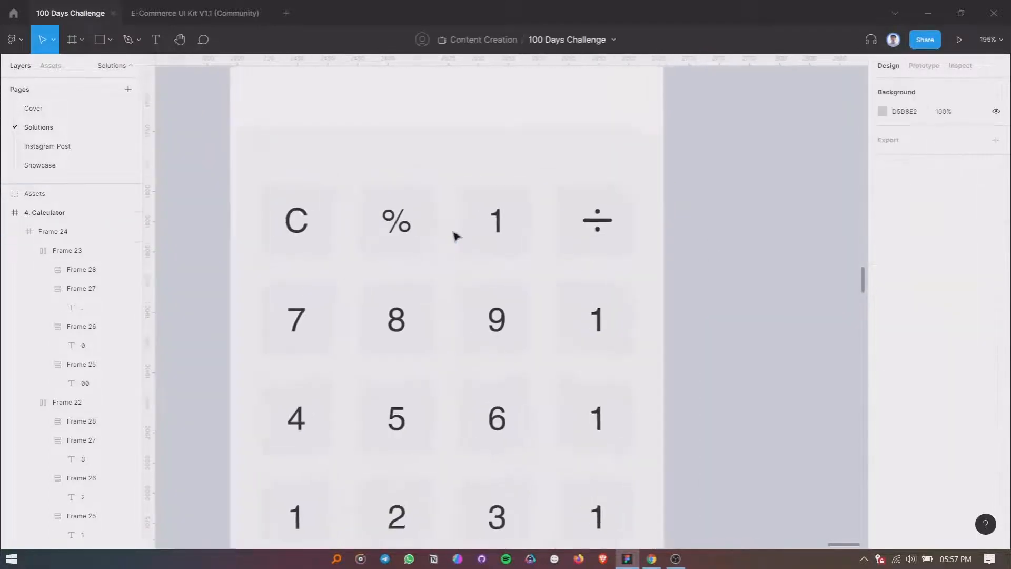
{"action": "scroll", "coordinate": [456, 235], "scroll_direction": "up", "scroll_amount": 5}
{"action": "left_click", "coordinate": [523, 225], "text": "ctrl"}
{"action": "right_click", "coordinate": [520, 225]}
{"action": "left_click", "coordinate": [552, 241]}
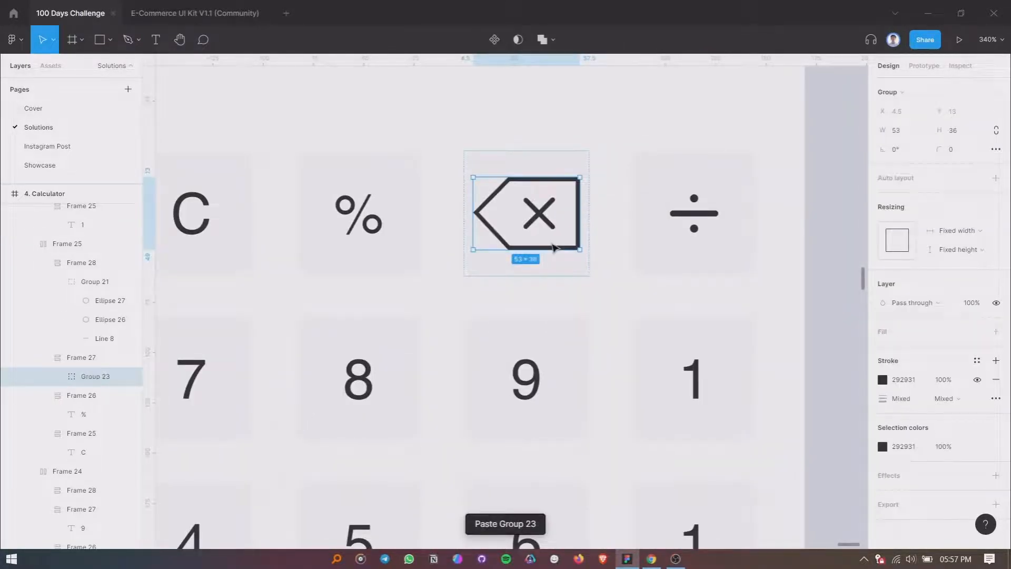
Scale the backspace icon down proportionally to about 41 by 28 within its key.
{"action": "scroll", "coordinate": [554, 247], "scroll_direction": "up", "scroll_amount": 1}
{"action": "key", "text": "k"}
{"action": "left_click_drag", "start_coordinate": [540, 196], "coordinate": [541, 211]}
{"action": "scroll", "coordinate": [540, 210], "scroll_direction": "down", "scroll_amount": 2}
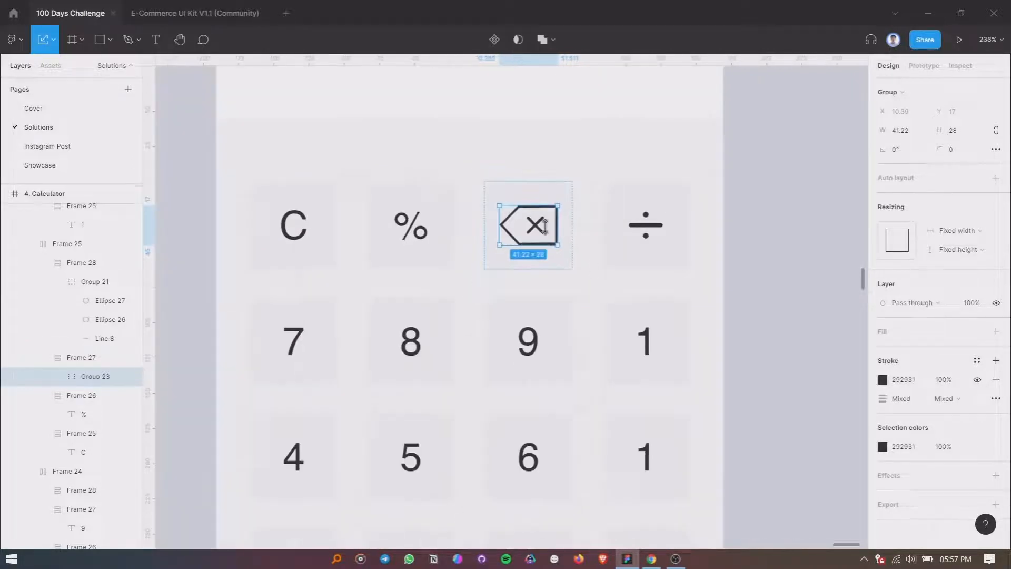
Try stroke weights of 2.4 and 2 on the backspace outline, then settle on 1.8.
{"action": "left_click", "coordinate": [789, 323]}
{"action": "left_click", "coordinate": [516, 211], "text": "ctrl"}
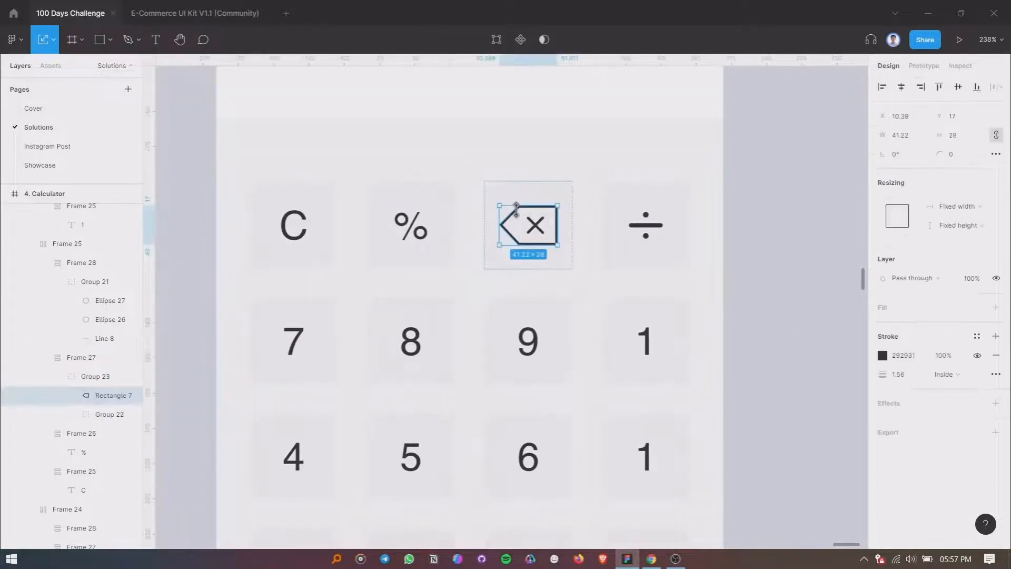
{"action": "left_click", "coordinate": [907, 375]}
{"action": "type", "text": "2.4"}
{"action": "key", "text": "Return"}
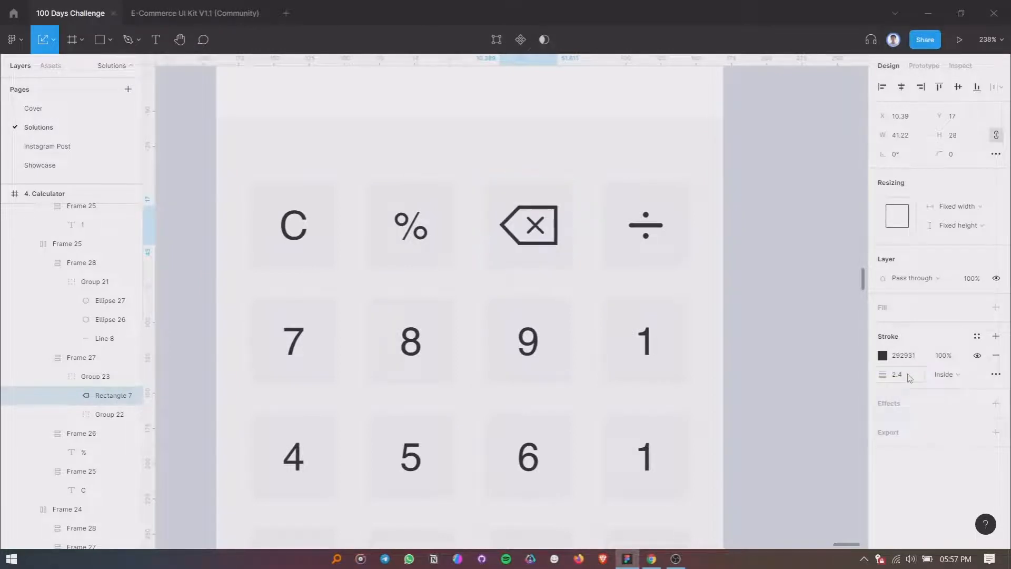
{"action": "type", "text": "2"}
{"action": "key", "text": "Return"}
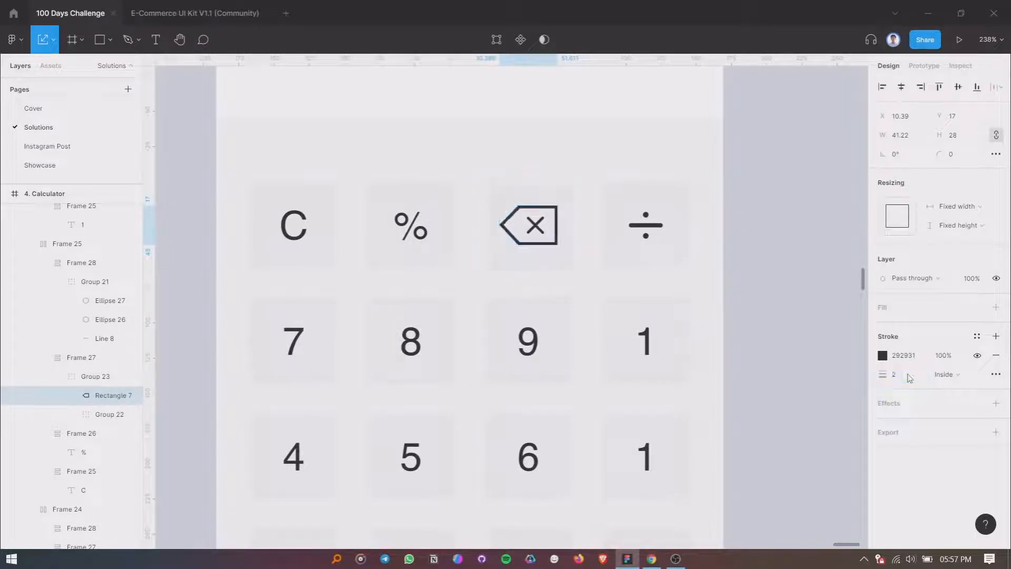
{"action": "left_click", "coordinate": [909, 377]}
{"action": "type", "text": "1.8"}
{"action": "key", "text": "Return"}
Try the outside stroke alignment on the backspace outline, then set it to Center.
{"action": "left_click", "coordinate": [945, 374]}
{"action": "left_click", "coordinate": [944, 390]}
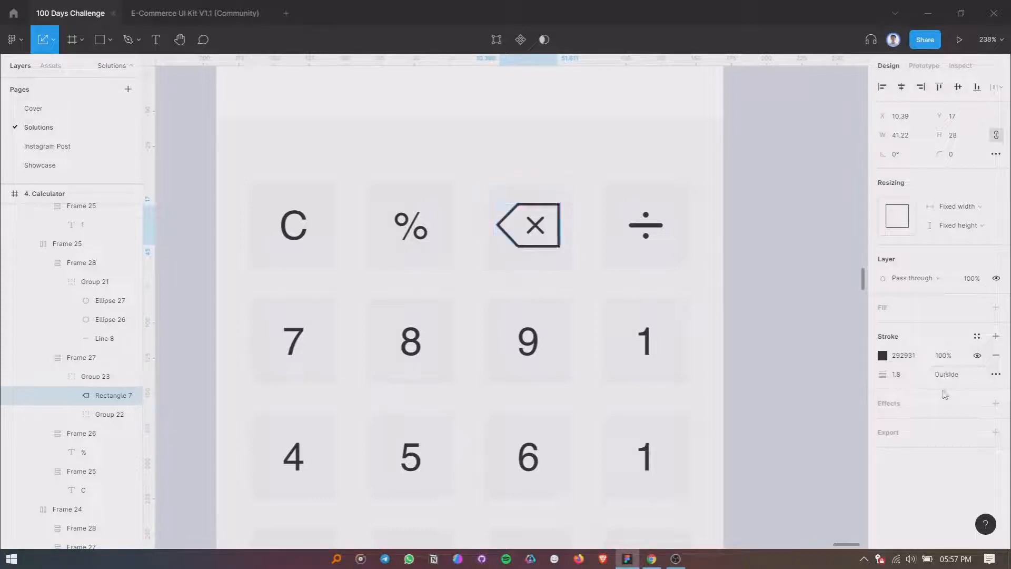
{"action": "left_click", "coordinate": [946, 375]}
{"action": "left_click", "coordinate": [946, 347]}
Set the stroke weight of the cross inside the backspace icon to 1.8.
{"action": "left_click", "coordinate": [544, 230]}
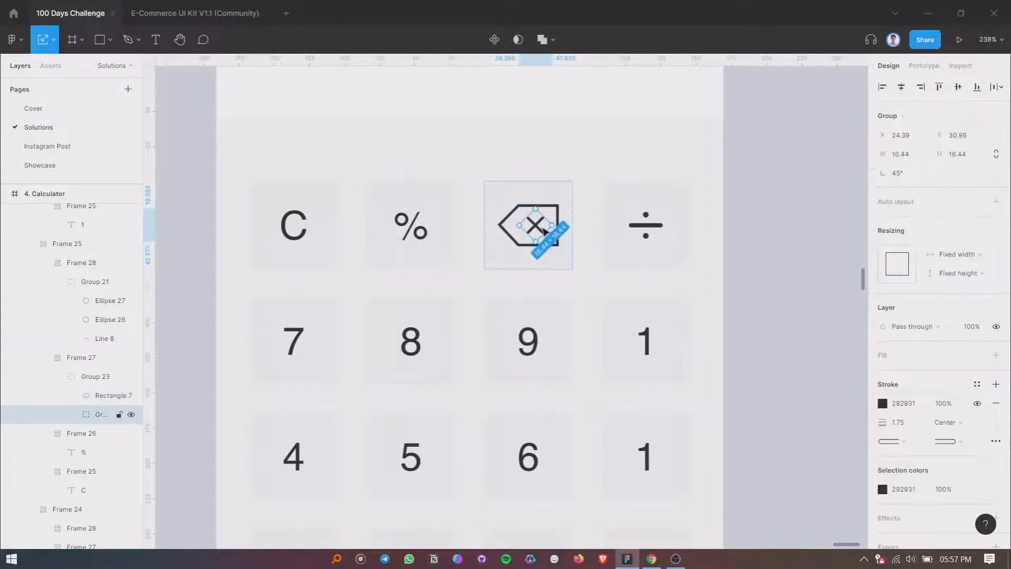
{"action": "left_click", "coordinate": [906, 424]}
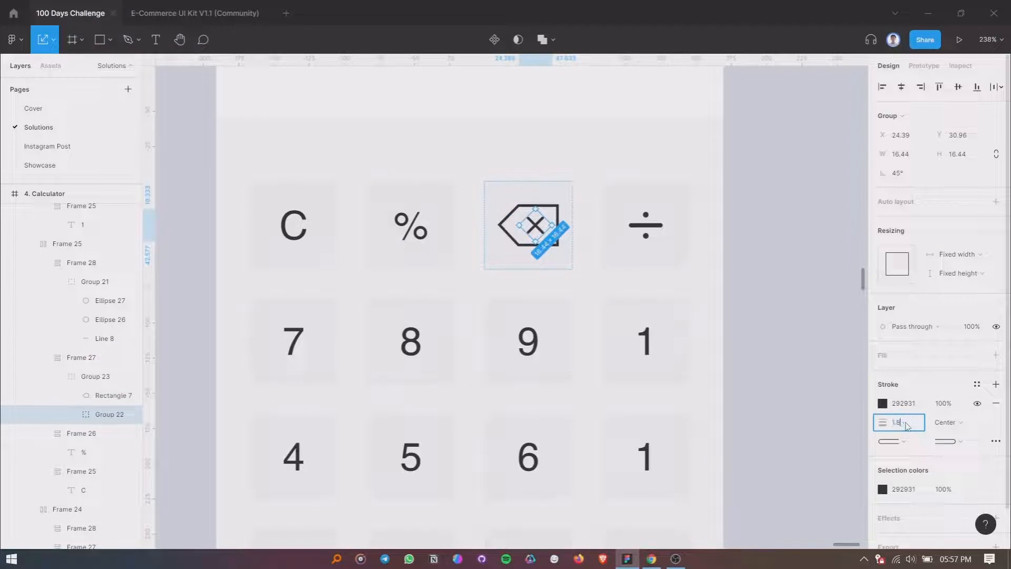
{"action": "key", "text": "Return"}
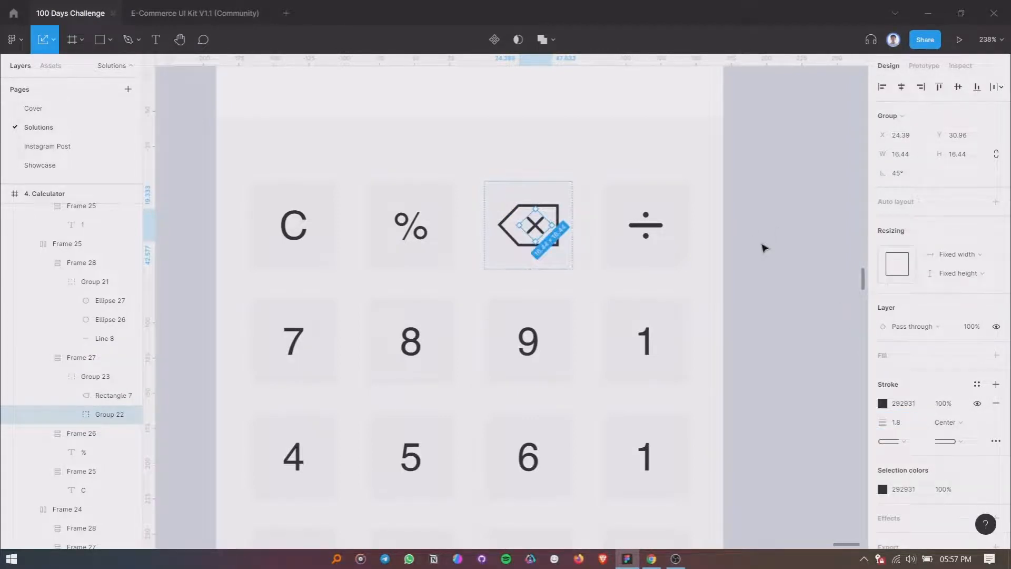
{"action": "left_click", "coordinate": [763, 244]}
{"action": "scroll", "coordinate": [450, 257], "scroll_direction": "down", "scroll_amount": 5}
{"action": "scroll", "coordinate": [449, 258], "scroll_direction": "up", "scroll_amount": 1}
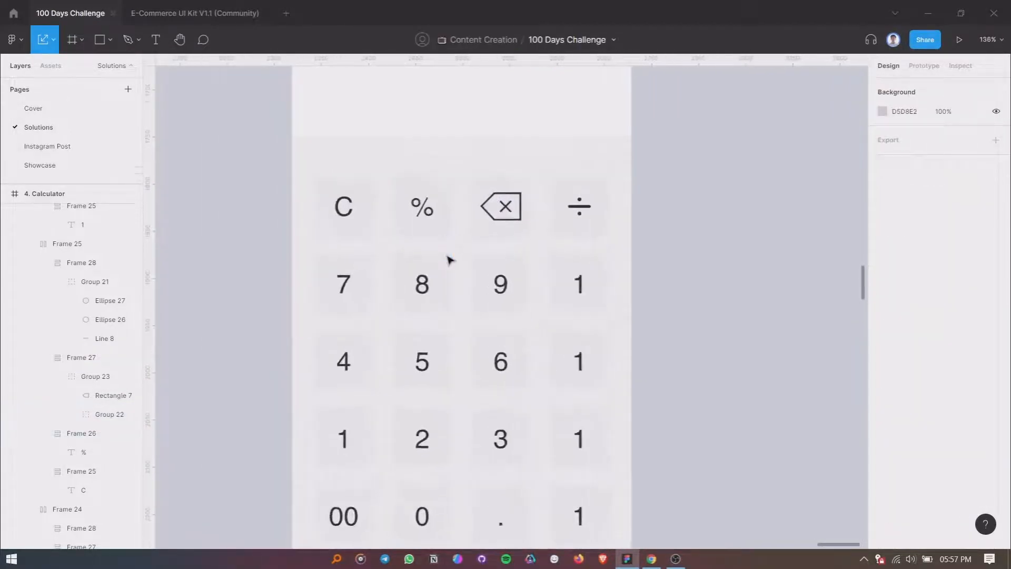
{"action": "scroll", "coordinate": [509, 208], "scroll_direction": "up", "scroll_amount": 3}
{"action": "scroll", "coordinate": [510, 206], "scroll_direction": "down", "scroll_amount": 2}
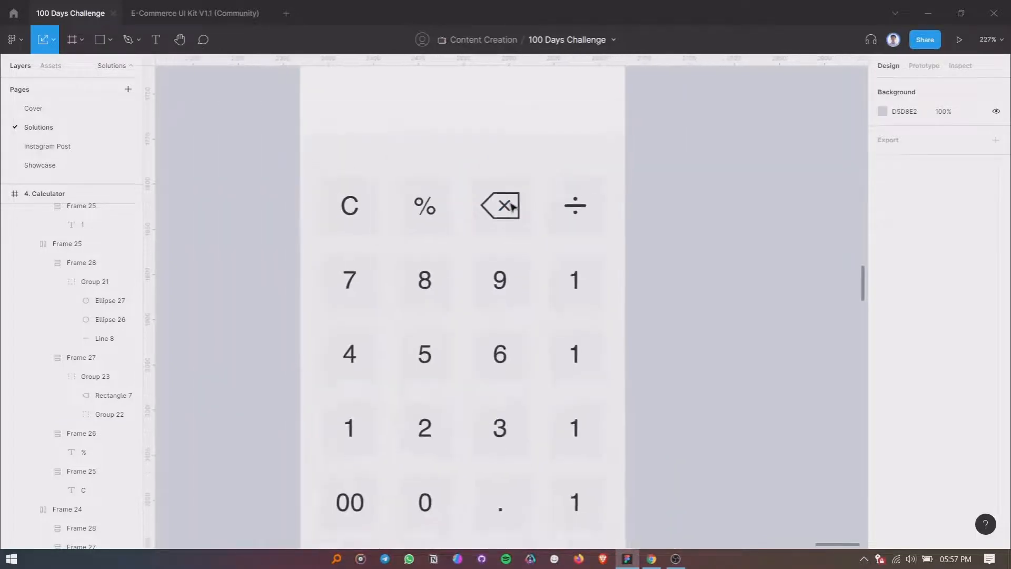
{"action": "scroll", "coordinate": [510, 205], "scroll_direction": "up", "scroll_amount": 4}
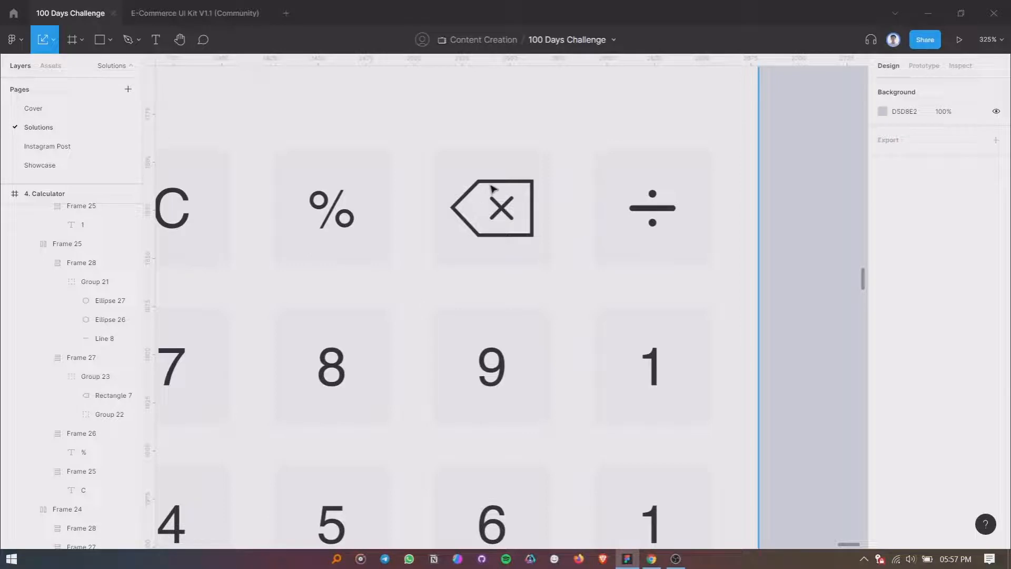
Reduce the height of the backspace outline slightly and re-center the cross vertically inside it.
{"action": "left_click", "coordinate": [491, 189]}
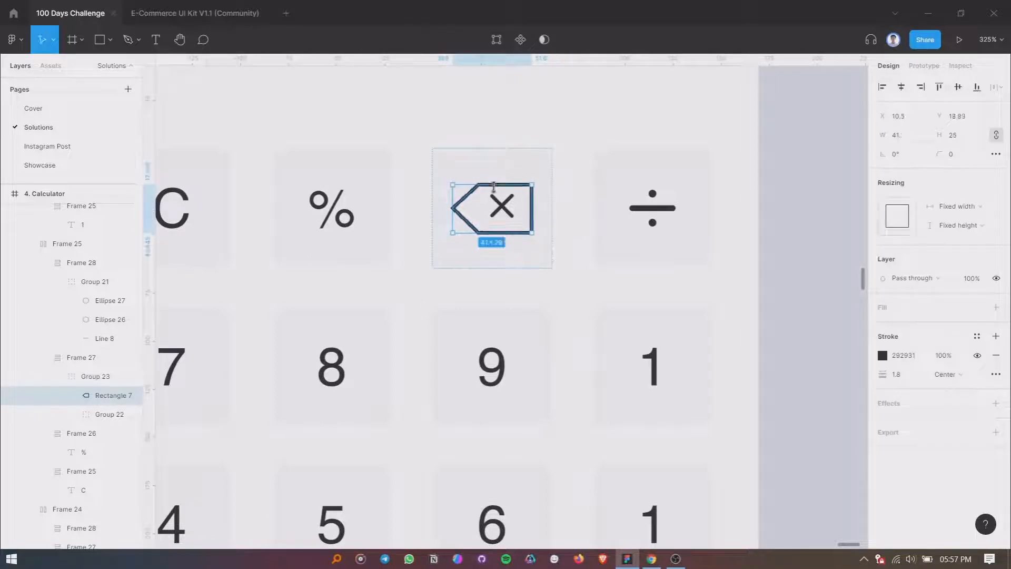
{"action": "left_click", "coordinate": [504, 208]}
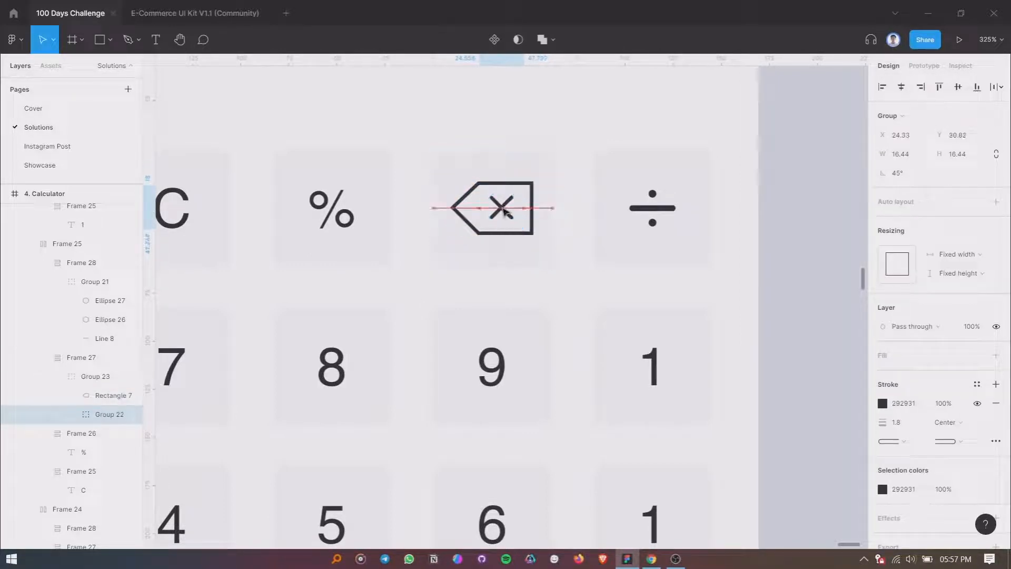
{"action": "left_click", "coordinate": [727, 261]}
Recolor the C, %, backspace and division symbols in the top keypad row to orange FF6104.
{"action": "scroll", "coordinate": [727, 260], "scroll_direction": "down", "scroll_amount": 5}
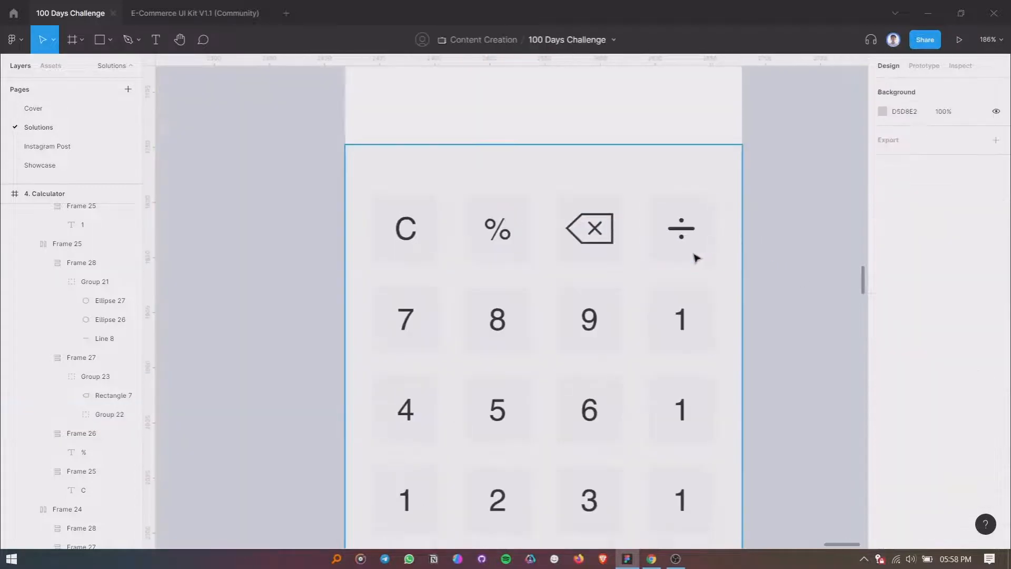
{"action": "scroll", "coordinate": [513, 305], "scroll_direction": "up", "scroll_amount": 2}
{"action": "scroll", "coordinate": [535, 315], "scroll_direction": "up", "scroll_amount": 1}
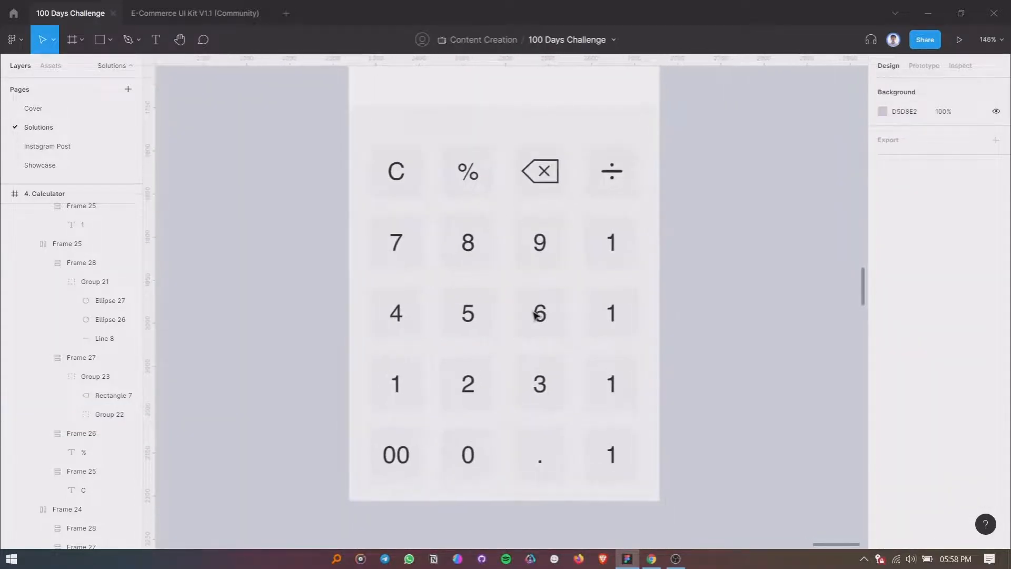
{"action": "scroll", "coordinate": [534, 314], "scroll_direction": "up", "scroll_amount": 1}
{"action": "scroll", "coordinate": [495, 274], "scroll_direction": "down", "scroll_amount": 2}
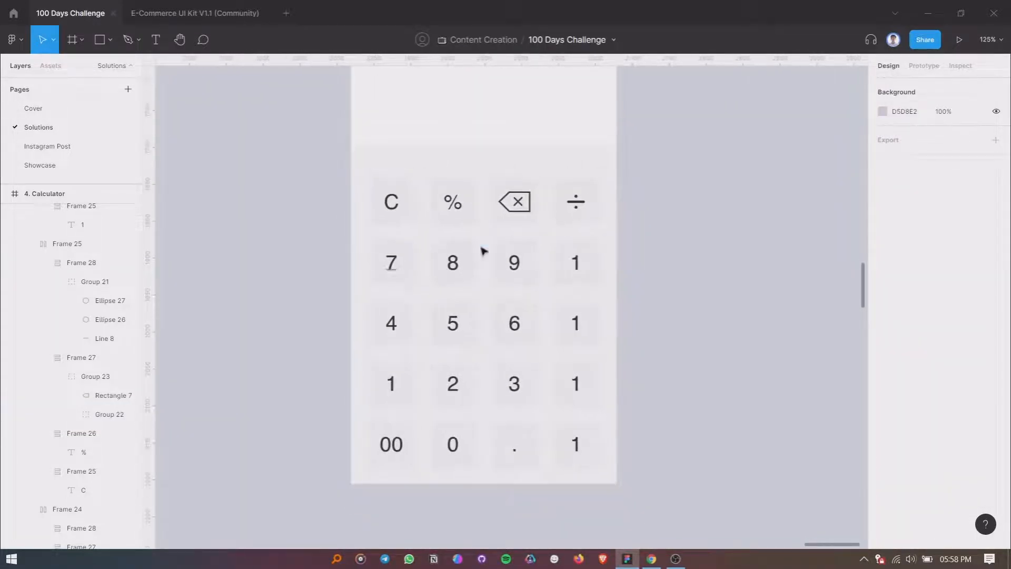
{"action": "scroll", "coordinate": [498, 242], "scroll_direction": "up", "scroll_amount": 1}
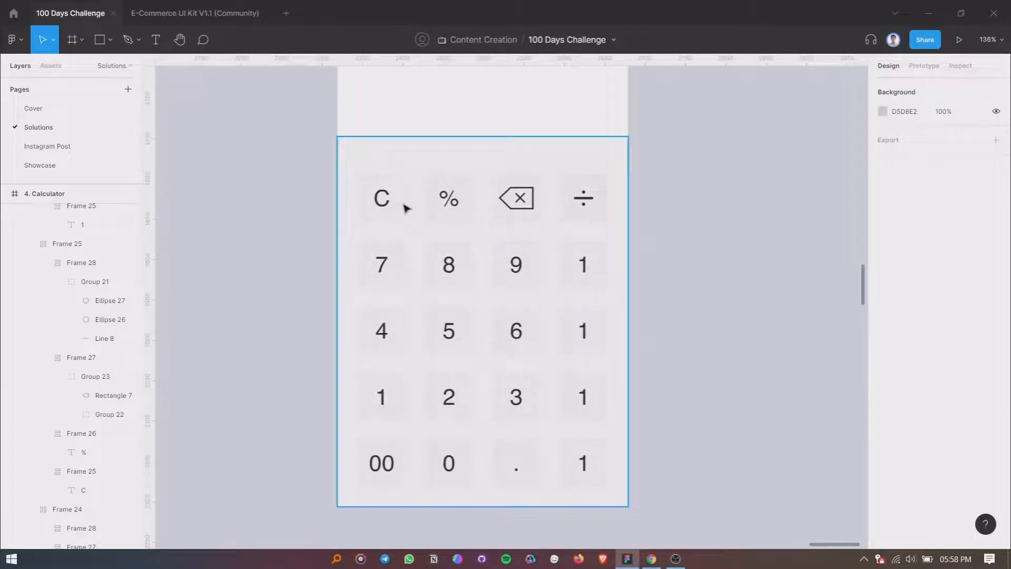
{"action": "left_click", "coordinate": [399, 202]}
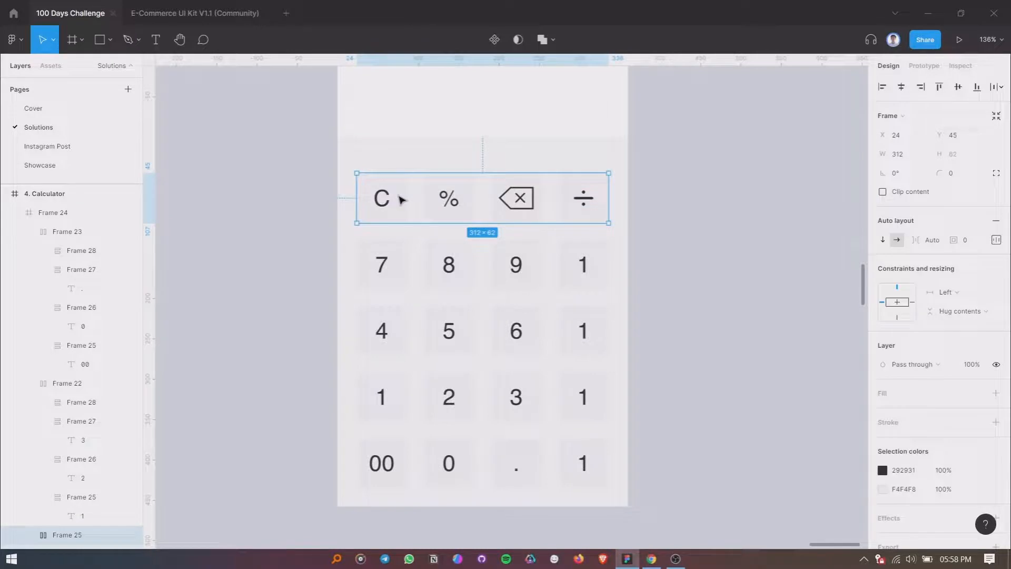
{"action": "key", "text": "Return"}
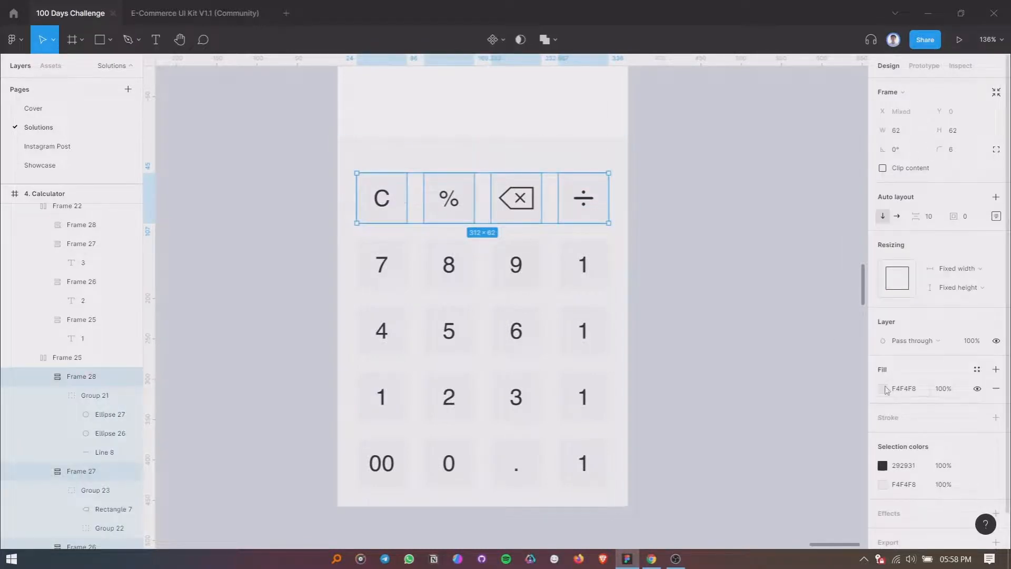
{"action": "left_click", "coordinate": [884, 466]}
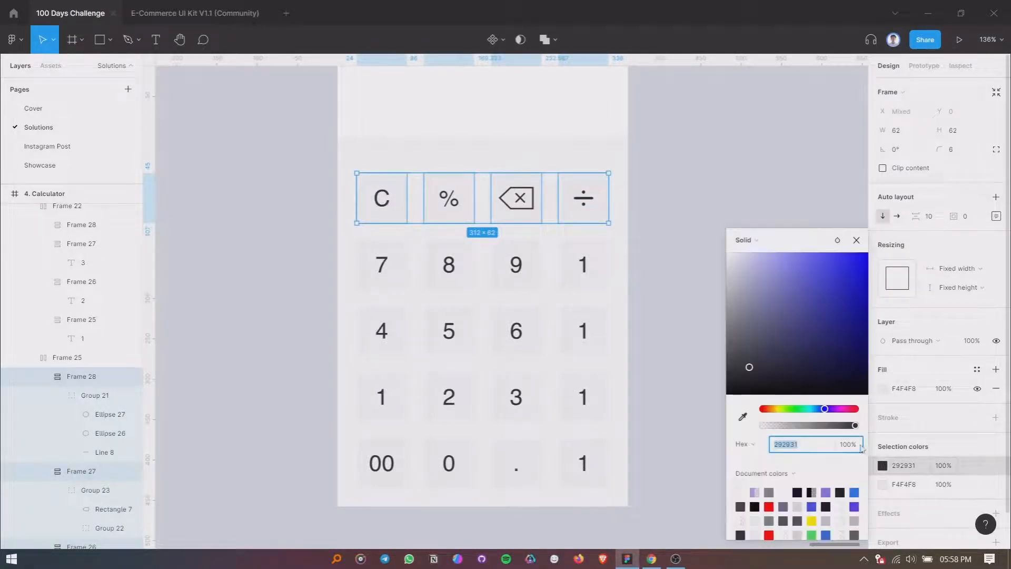
{"action": "left_click", "coordinate": [764, 410]}
{"action": "scroll", "coordinate": [792, 512], "scroll_direction": "down", "scroll_amount": 2}
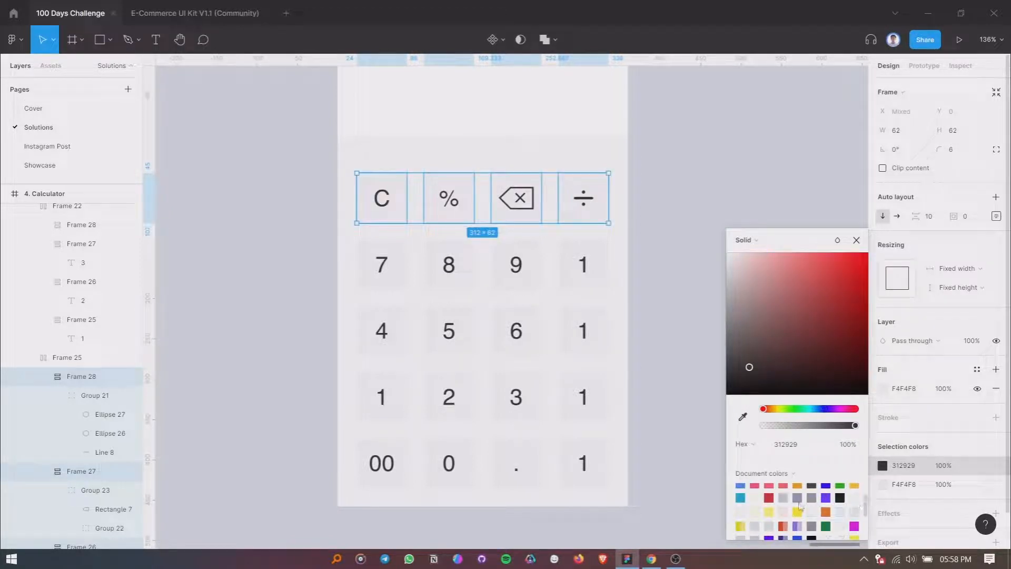
{"action": "left_click", "coordinate": [826, 510]}
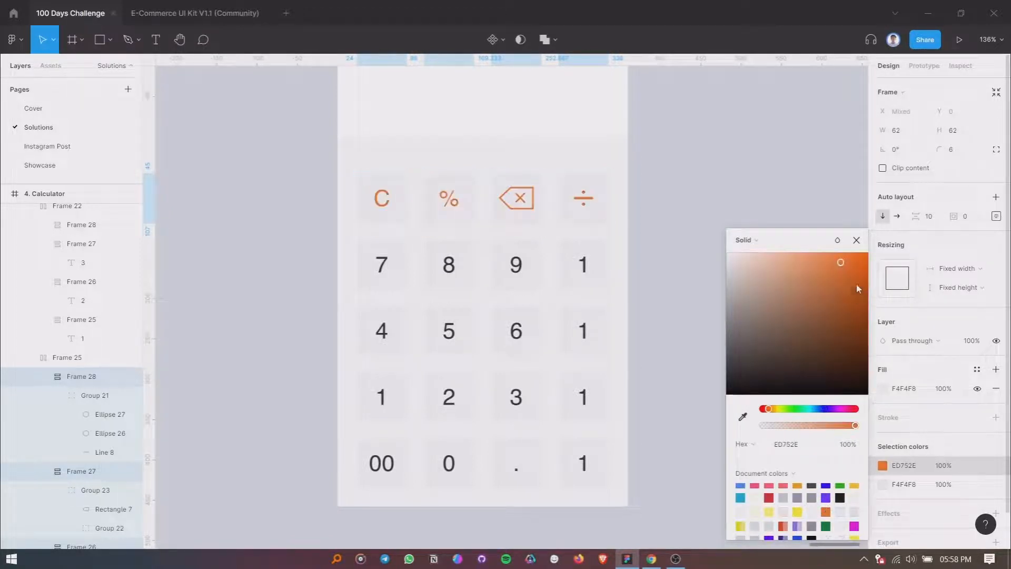
{"action": "left_click", "coordinate": [854, 254]}
{"action": "left_click_drag", "start_coordinate": [855, 258], "coordinate": [866, 255]}
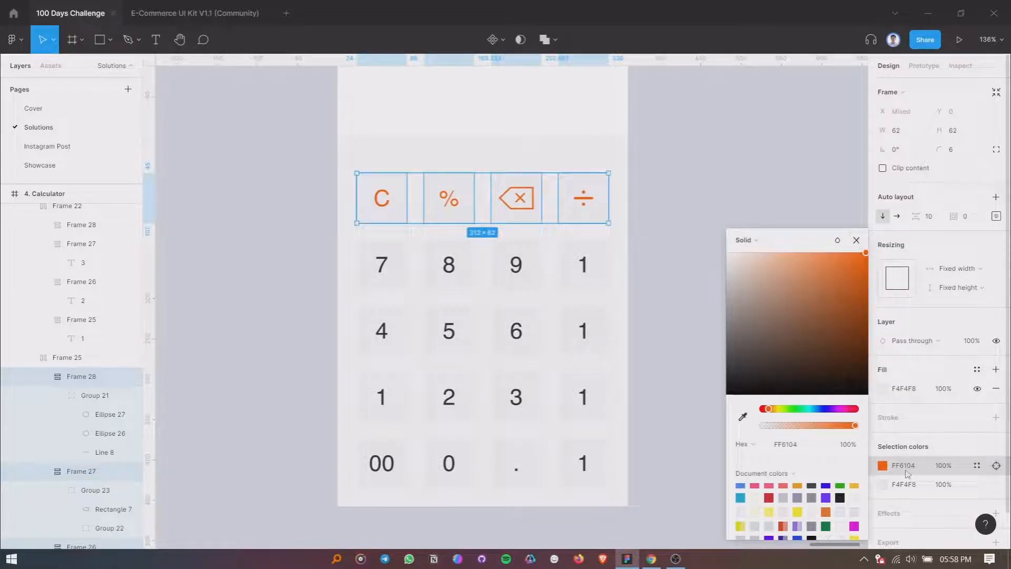
{"action": "left_click", "coordinate": [857, 241]}
Fill the four top-row keys with FF6104 and switch the fill's color model to HSL.
{"action": "left_click", "coordinate": [891, 389]}
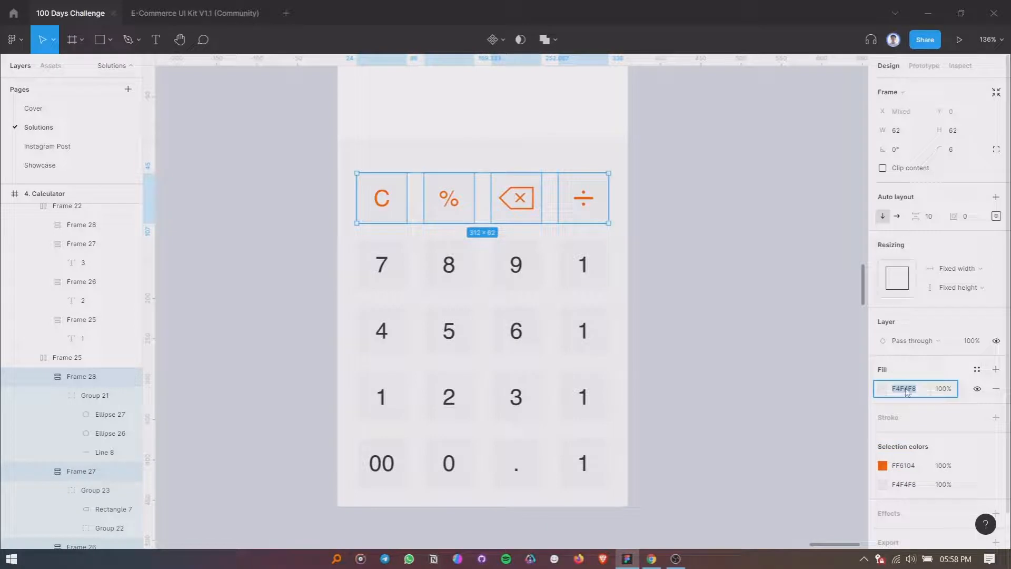
{"action": "type", "text": "FF6104"}
{"action": "left_click", "coordinate": [883, 391]}
{"action": "left_click", "coordinate": [747, 444]}
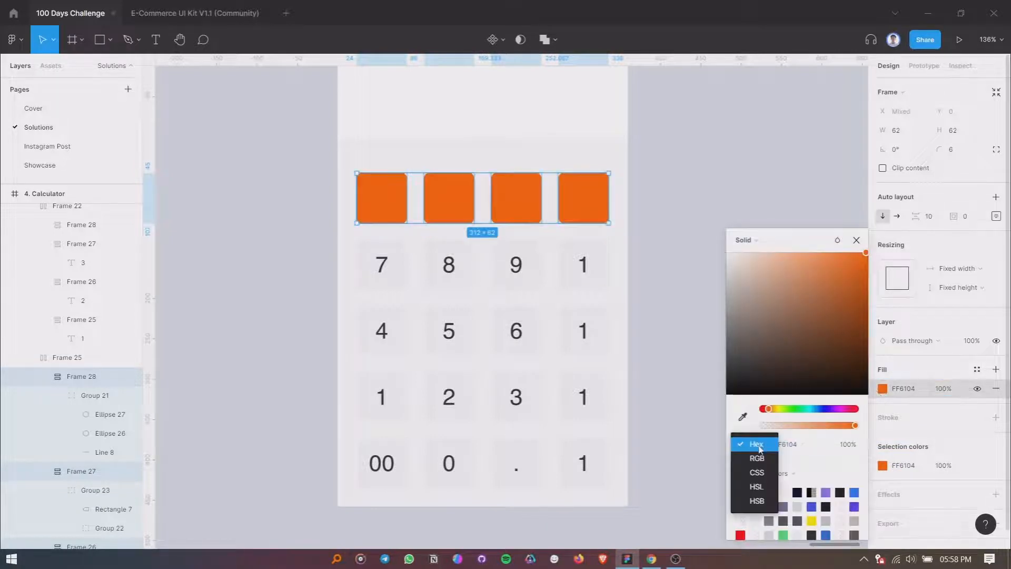
{"action": "left_click", "coordinate": [748, 492]}
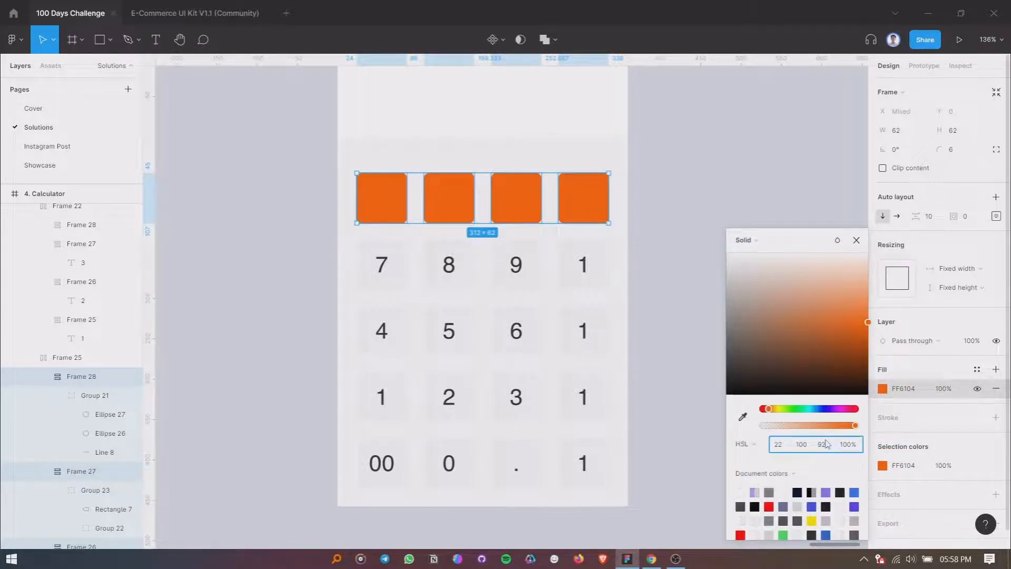
Try a lightness of 94 on the top-row key fill, then settle on 96.
{"action": "key", "text": "Return"}
{"action": "type", "text": "94"}
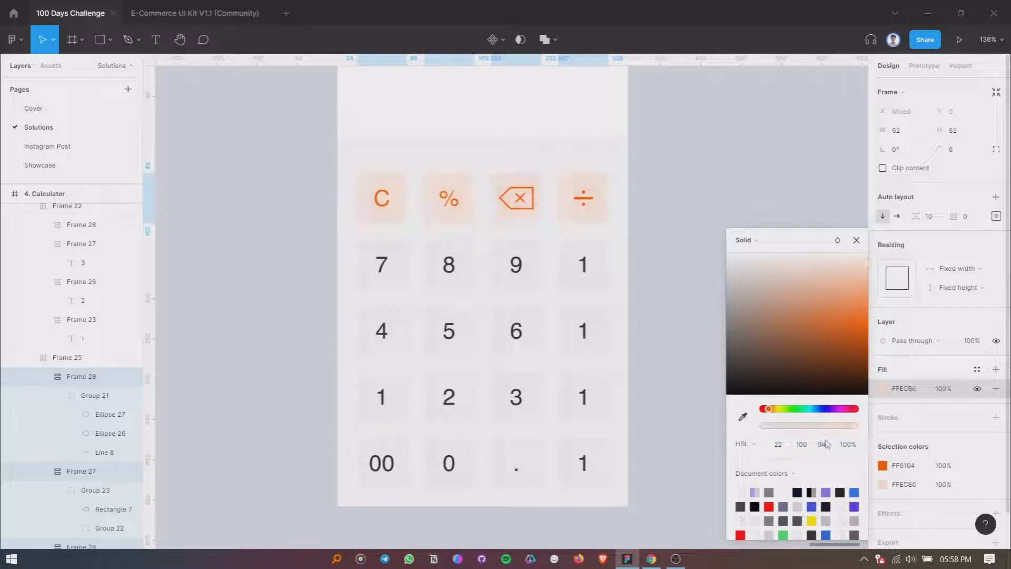
{"action": "key", "text": "Return"}
{"action": "type", "text": "96"}
{"action": "key", "text": "Return"}
{"action": "left_click", "coordinate": [856, 240]}
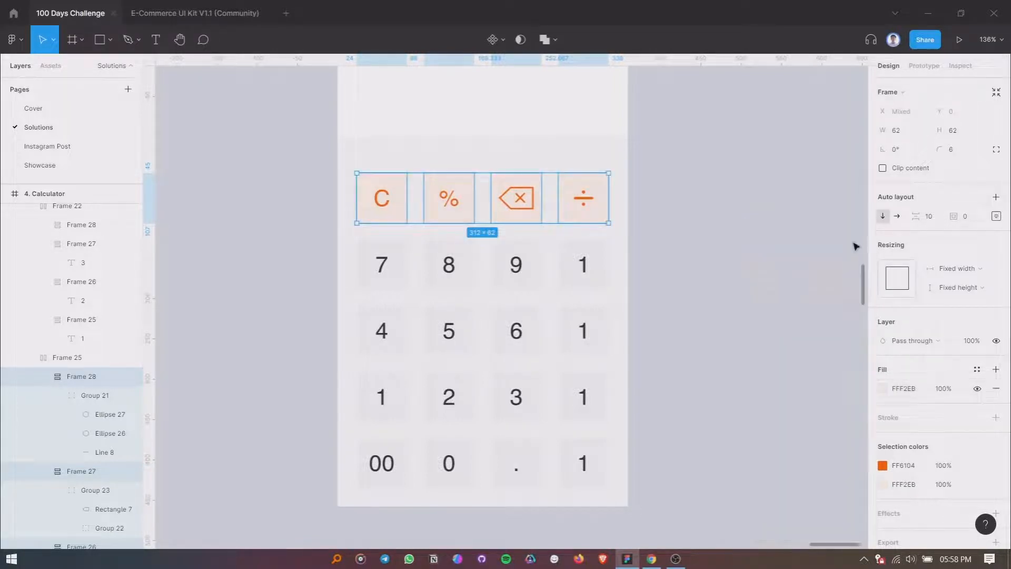
{"action": "left_click", "coordinate": [667, 349]}
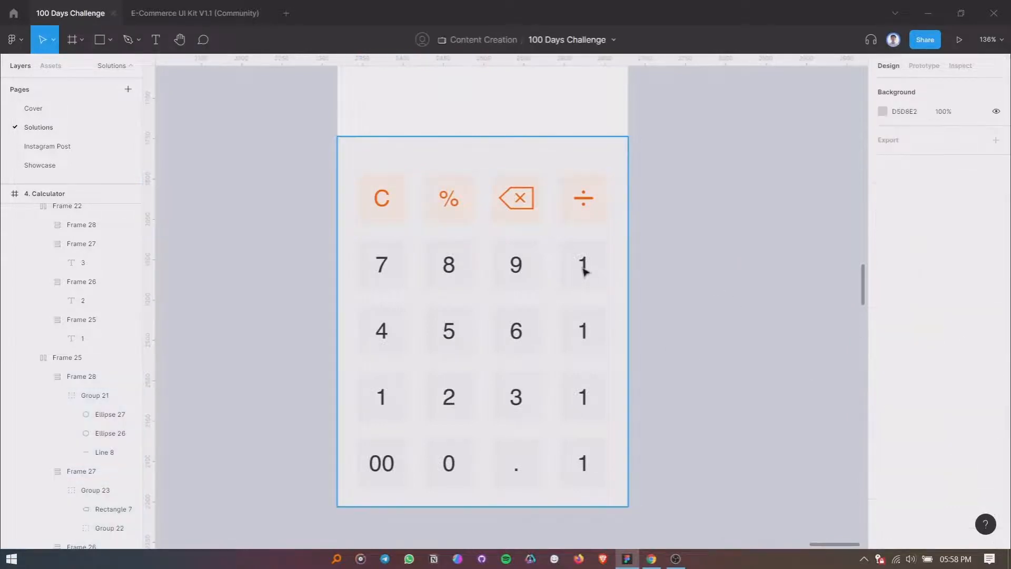
Set the fill of the four keys below the division key to FFF2EB.
{"action": "double_click", "coordinate": [587, 271]}
{"action": "double_click", "coordinate": [587, 272]}
{"action": "double_click", "coordinate": [592, 338], "text": "shift"}
{"action": "double_click", "coordinate": [584, 395], "text": "shift"}
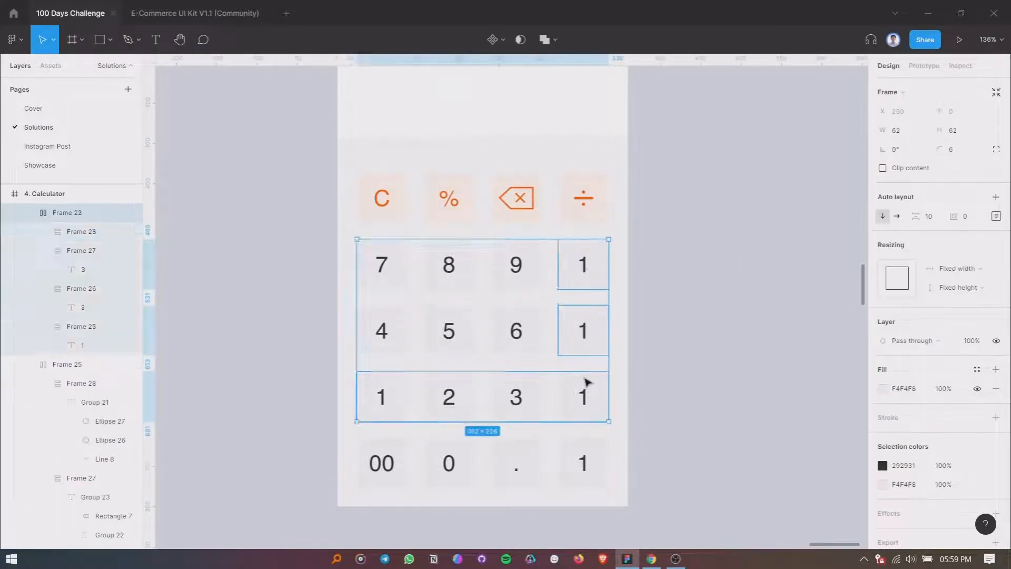
{"action": "double_click", "coordinate": [585, 459], "text": "shift"}
{"action": "left_click", "coordinate": [917, 391]}
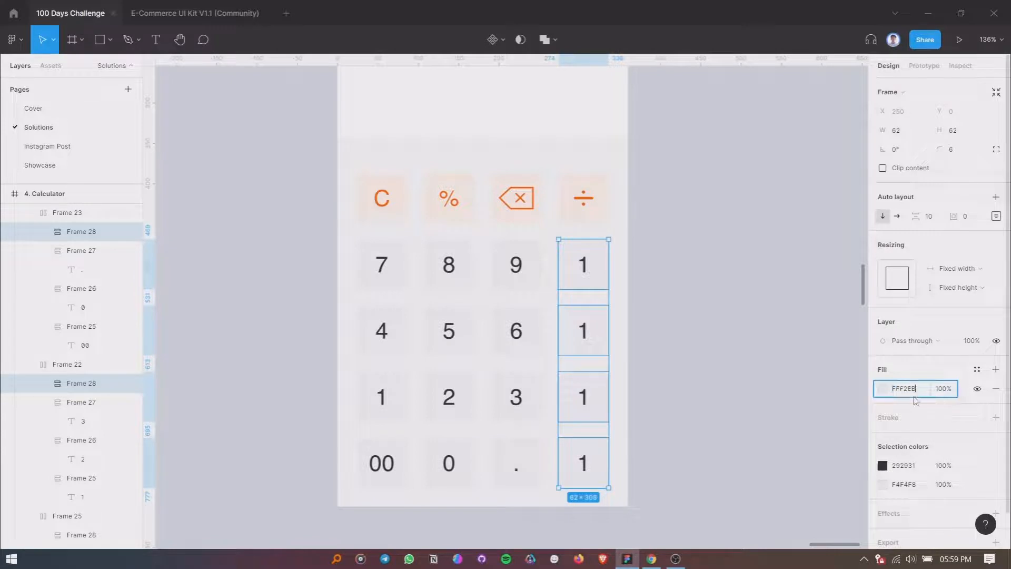
{"action": "key", "text": "Return"}
Copy the division sign's stroke color FF6104 and apply it to the labels of the four keys below it.
{"action": "left_click", "coordinate": [583, 199], "text": "ctrl"}
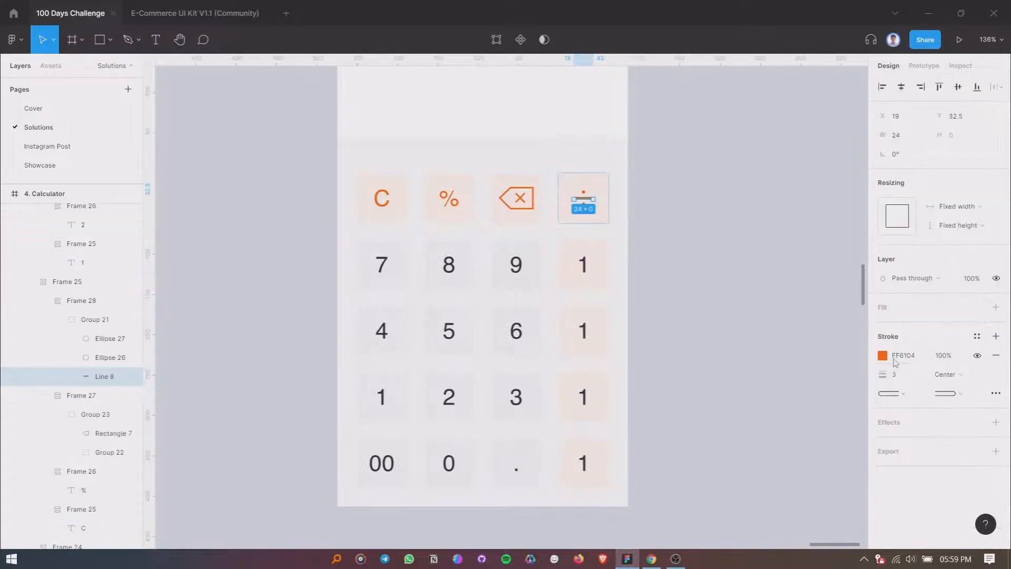
{"action": "left_click", "coordinate": [896, 356]}
{"action": "key", "text": "ctrl+c"}
{"action": "left_click", "coordinate": [591, 267]}
{"action": "double_click", "coordinate": [583, 263]}
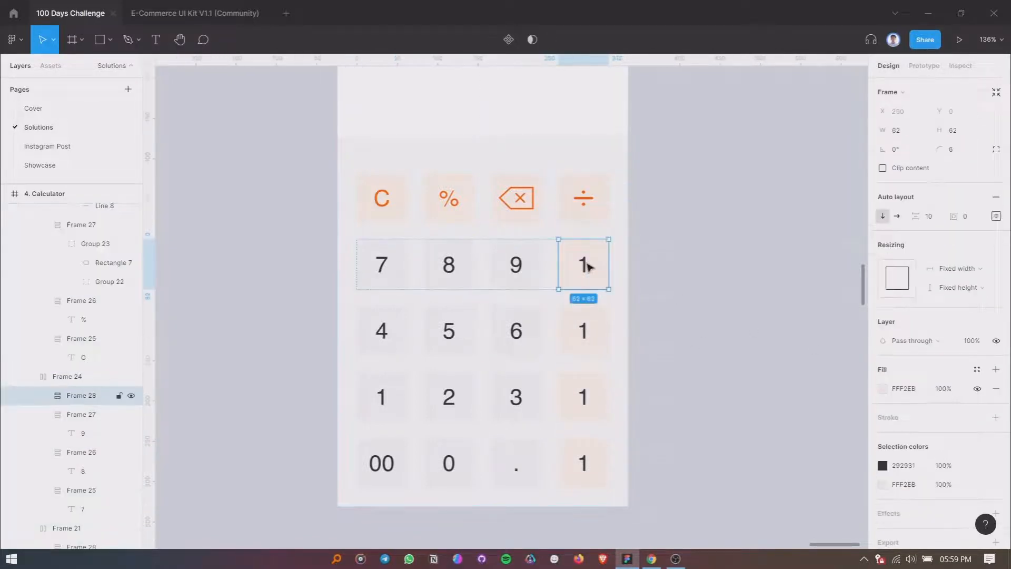
{"action": "left_click", "coordinate": [584, 329], "text": "shift"}
{"action": "left_click", "coordinate": [594, 396], "text": "shift"}
{"action": "left_click", "coordinate": [583, 459], "text": "shift"}
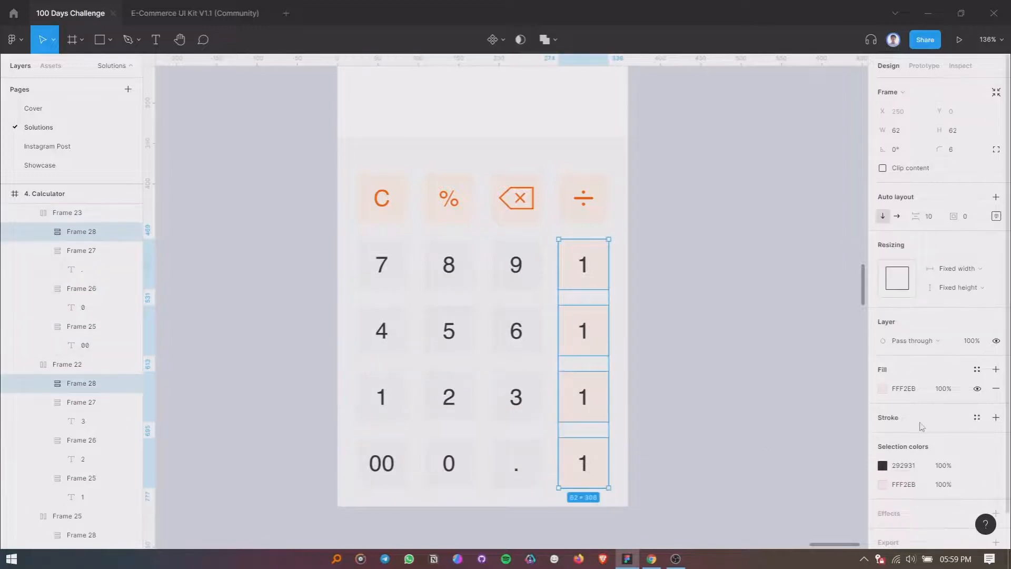
{"action": "left_click", "coordinate": [907, 465]}
{"action": "key", "text": "ctrl+v"}
{"action": "key", "text": "Return"}
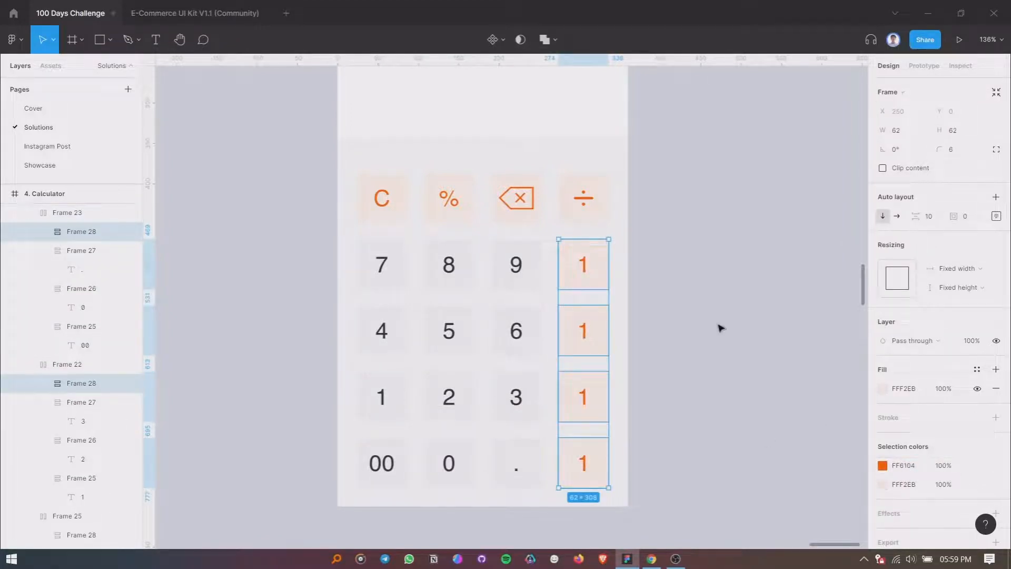
{"action": "left_click", "coordinate": [655, 306]}
Try a typed minus sign as the label of the key beside the 6.
{"action": "double_click", "coordinate": [585, 330]}
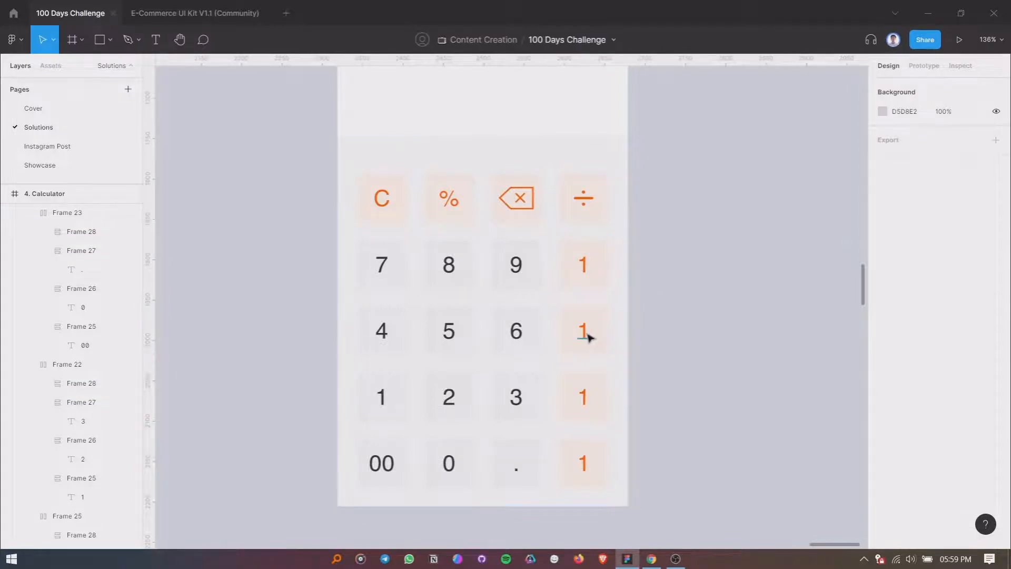
{"action": "type", "text": "-"}
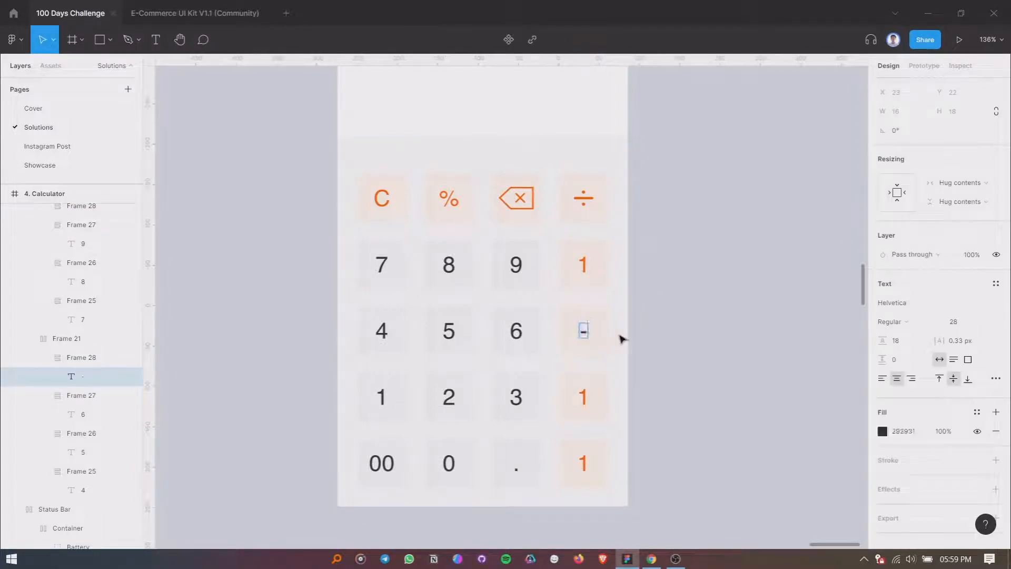
{"action": "key", "text": "BackSpace"}
{"action": "left_click", "coordinate": [662, 349]}
{"action": "left_click", "coordinate": [588, 399], "text": "ctrl"}
{"action": "key", "text": "ctrl+z"}
{"action": "key", "text": "ctrl+z"}
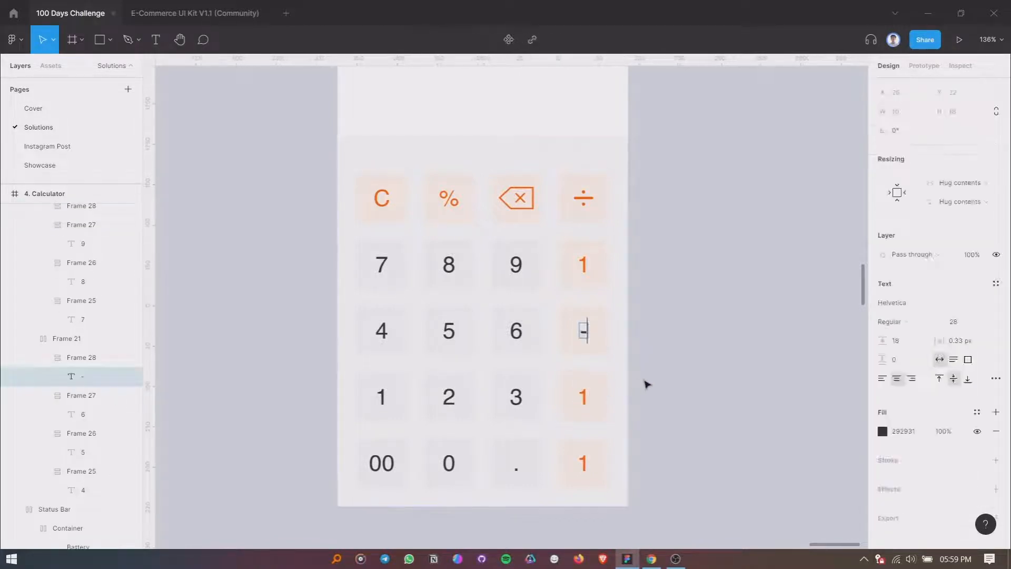
Try a typed equals sign as the label of the last key in the bottom row.
{"action": "left_click", "coordinate": [588, 403]}
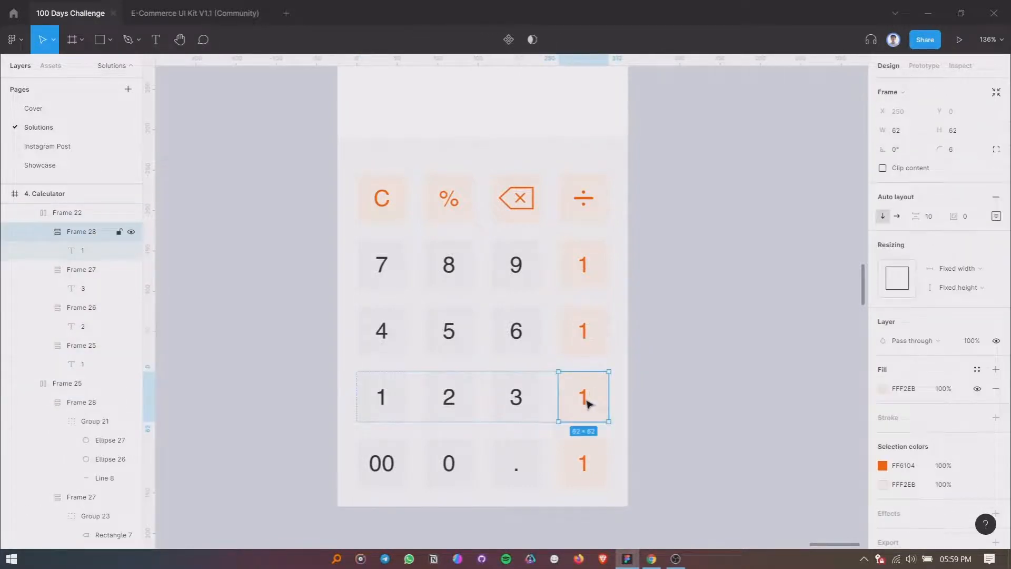
{"action": "double_click", "coordinate": [588, 402]}
{"action": "left_click", "coordinate": [585, 468], "text": "ctrl"}
{"action": "type", "text": "="}
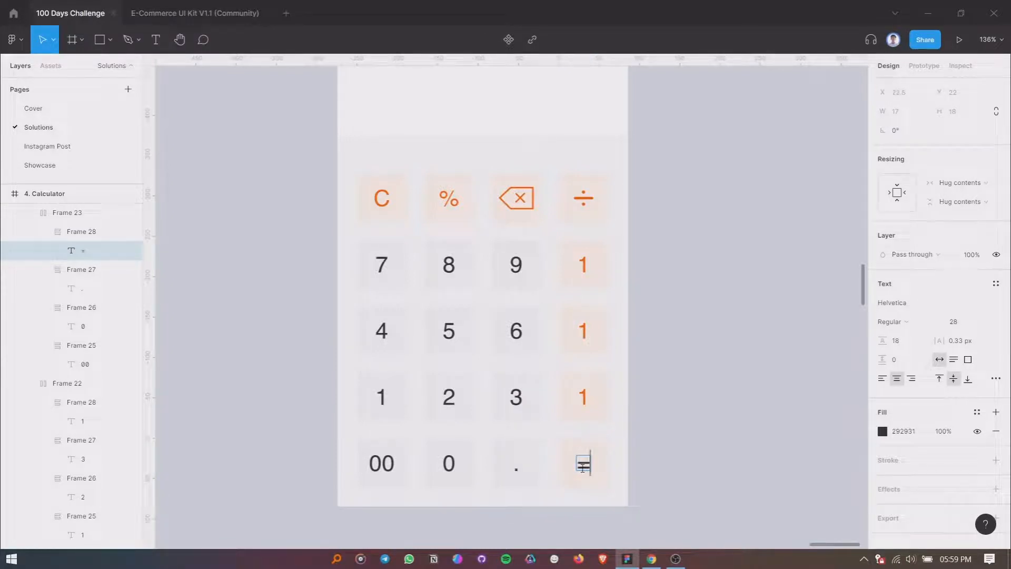
{"action": "key", "text": "ctrl+z"}
{"action": "left_click", "coordinate": [711, 465]}
Draw a horizontal line about 32 px long on the canvas beside the bottom-row keys.
{"action": "scroll", "coordinate": [709, 463], "scroll_direction": "down", "scroll_amount": 3}
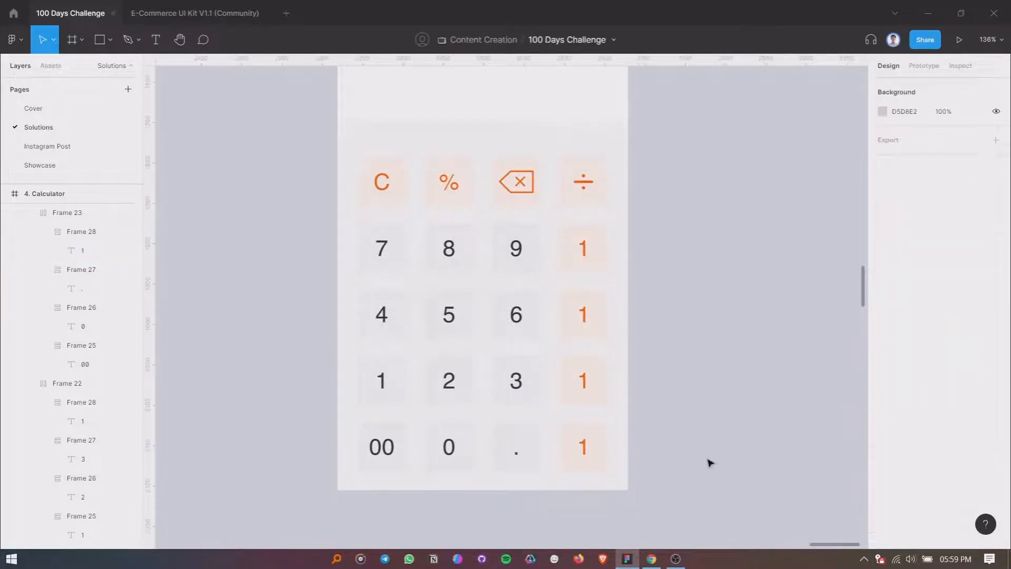
{"action": "scroll", "coordinate": [645, 443], "scroll_direction": "up", "scroll_amount": 2}
{"action": "scroll", "coordinate": [785, 361], "scroll_direction": "up", "scroll_amount": 1}
{"action": "scroll", "coordinate": [232, 88], "scroll_direction": "up", "scroll_amount": 3}
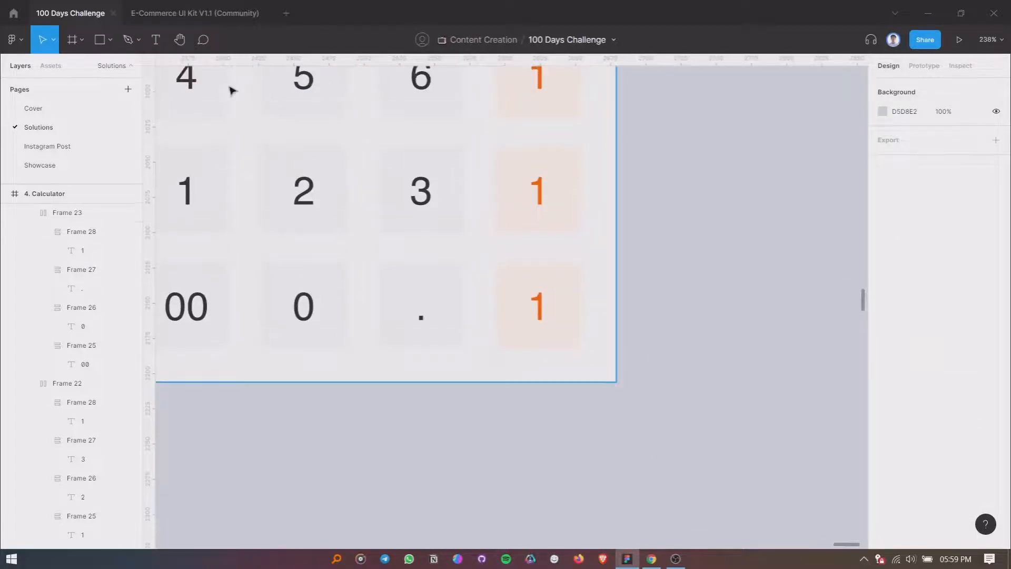
{"action": "scroll", "coordinate": [339, 147], "scroll_direction": "down", "scroll_amount": 1}
{"action": "left_click", "coordinate": [111, 41]}
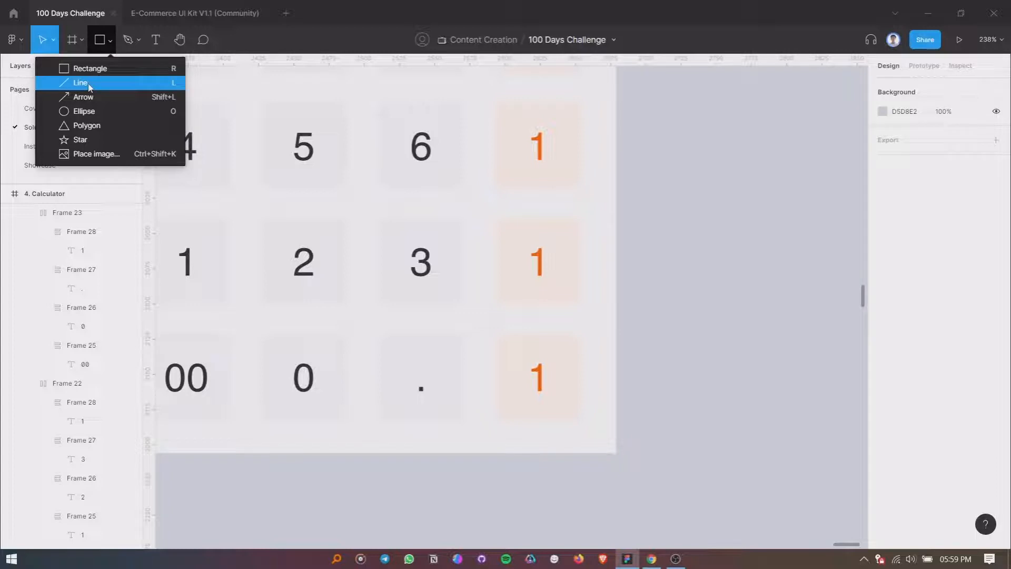
{"action": "left_click", "coordinate": [89, 86]}
{"action": "left_click_drag", "start_coordinate": [646, 380], "coordinate": [690, 381]}
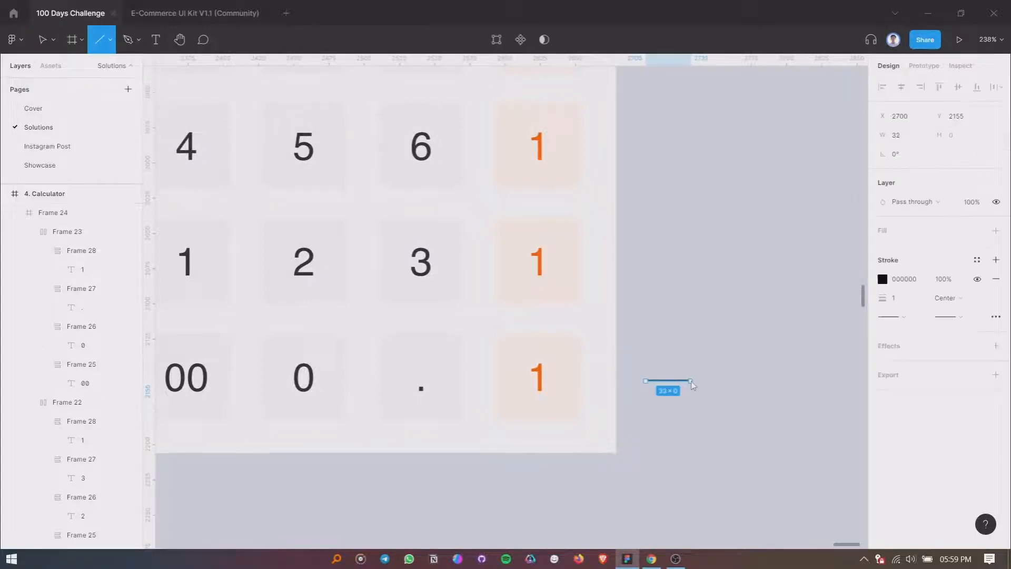
Give the new line round end caps and a stroke weight of 2.2.
{"action": "left_click", "coordinate": [914, 317]}
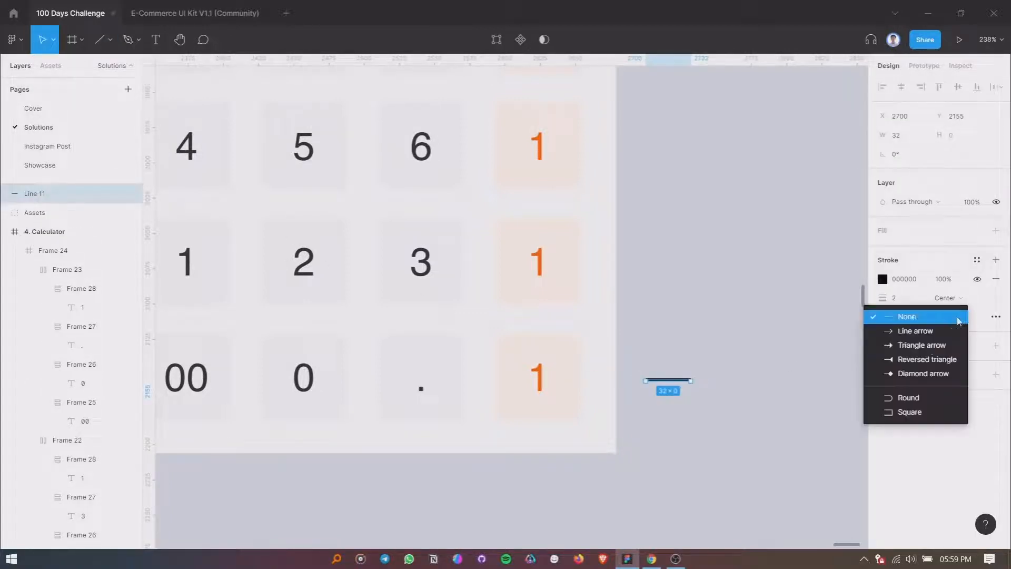
{"action": "left_click", "coordinate": [904, 396]}
{"action": "left_click", "coordinate": [903, 300]}
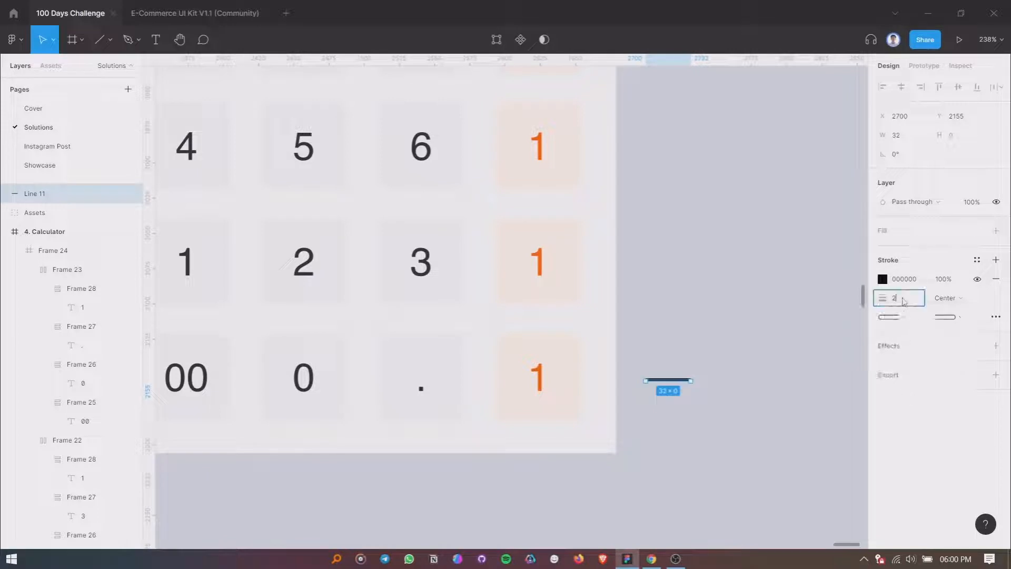
{"action": "type", "text": "2.2"}
{"action": "key", "text": "Return"}
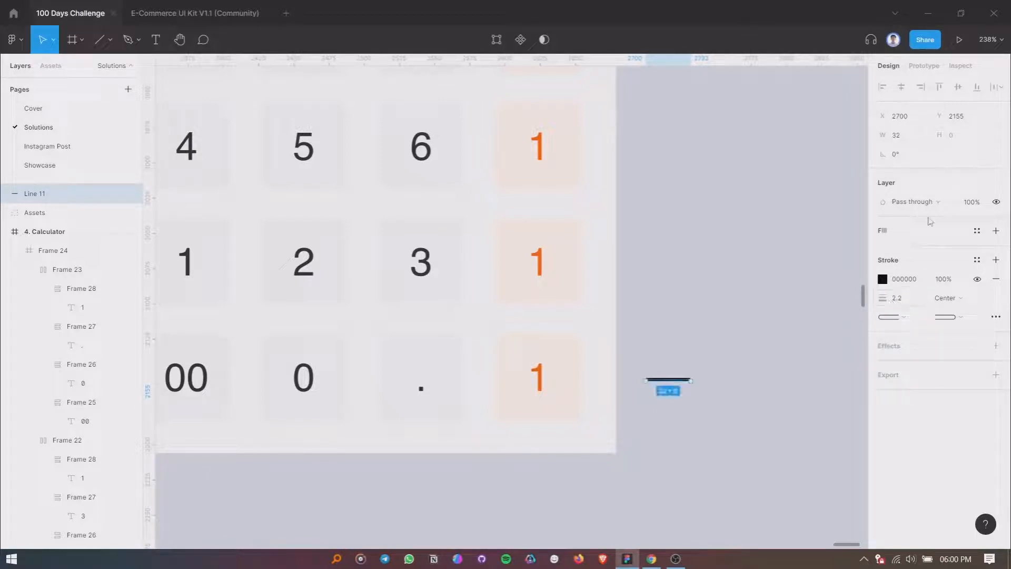
Set the line's width to 28 and its stroke weight to 2.4.
{"action": "left_click", "coordinate": [903, 135]}
{"action": "type", "text": "28"}
{"action": "key", "text": "Return"}
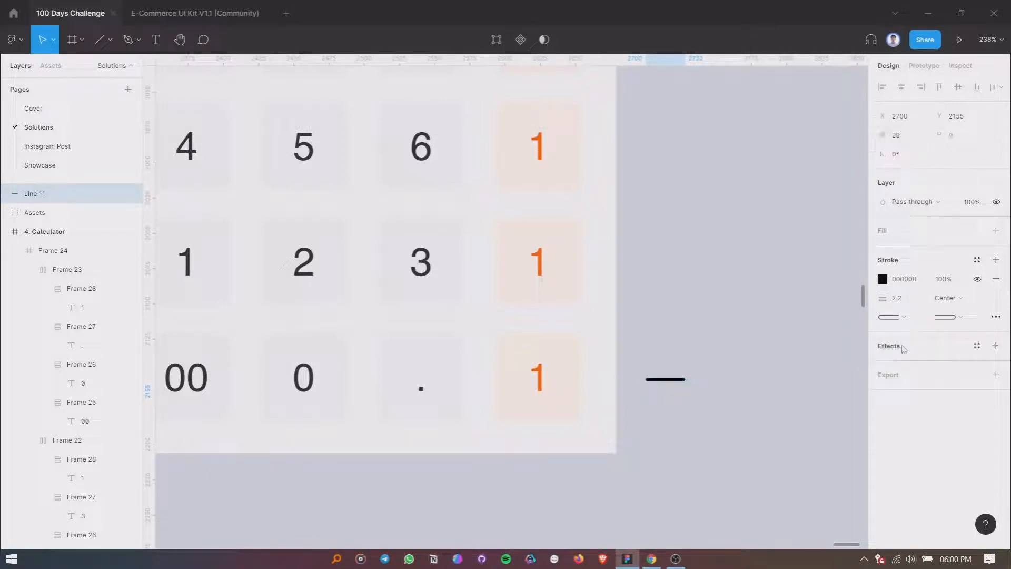
{"action": "left_click", "coordinate": [916, 299]}
{"action": "key", "text": "Return"}
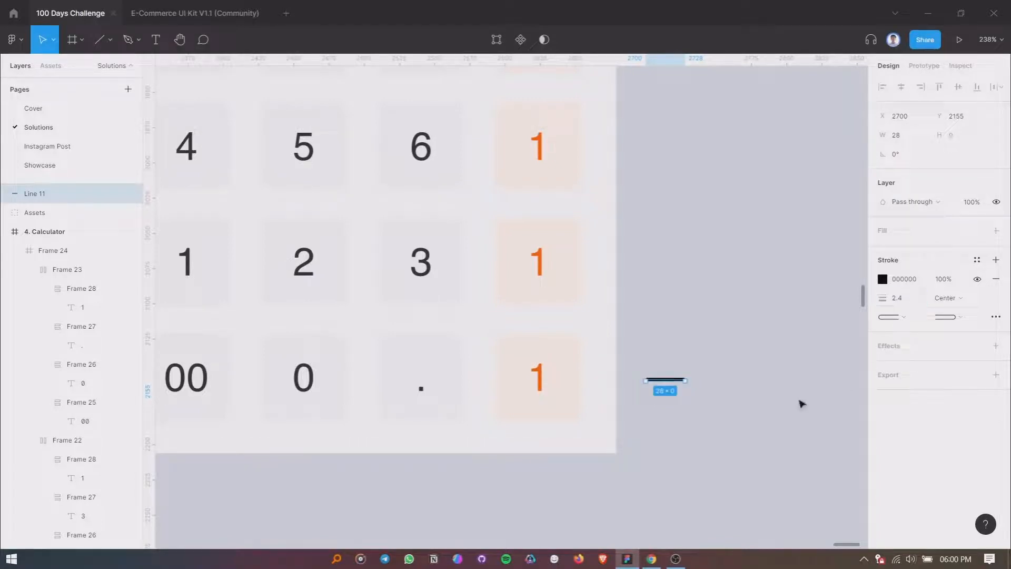
{"action": "left_click", "coordinate": [800, 403]}
Apply the bottom-row operator label's color FF6104 to the line's stroke.
{"action": "left_click", "coordinate": [666, 381]}
{"action": "left_click", "coordinate": [542, 381]}
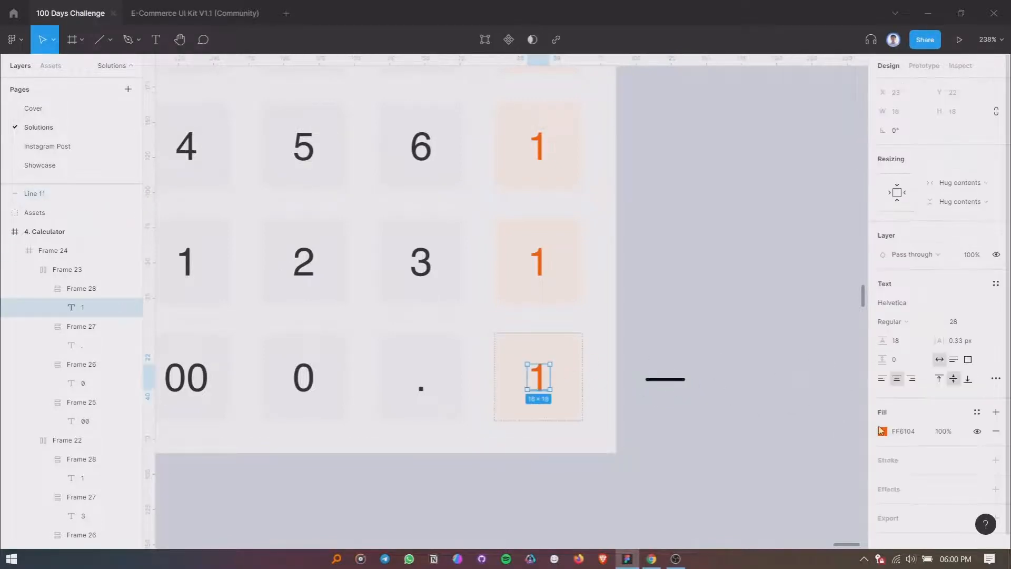
{"action": "left_click", "coordinate": [673, 381]}
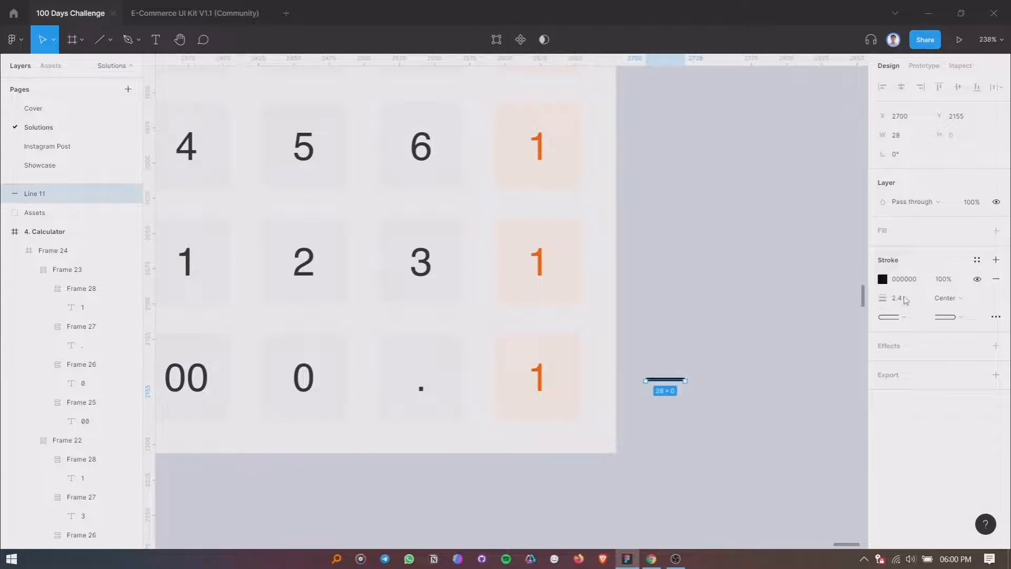
{"action": "left_click", "coordinate": [905, 279]}
{"action": "type", "text": "FE6104"}
{"action": "key", "text": "Return"}
{"action": "left_click_drag", "start_coordinate": [676, 380], "coordinate": [677, 346]}
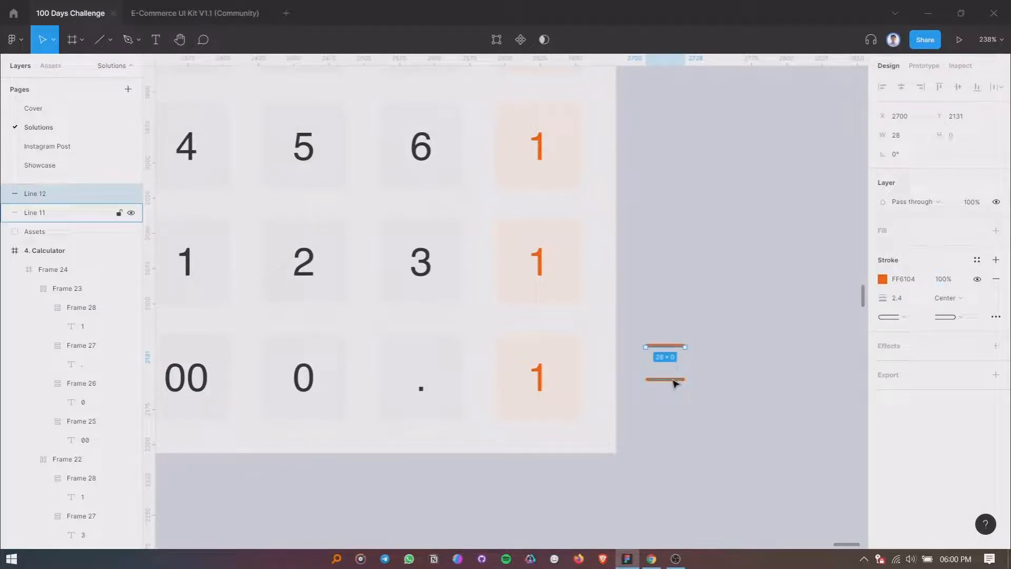
{"action": "key", "text": "Delete"}
{"action": "left_click", "coordinate": [537, 375]}
{"action": "right_click", "coordinate": [528, 378]}
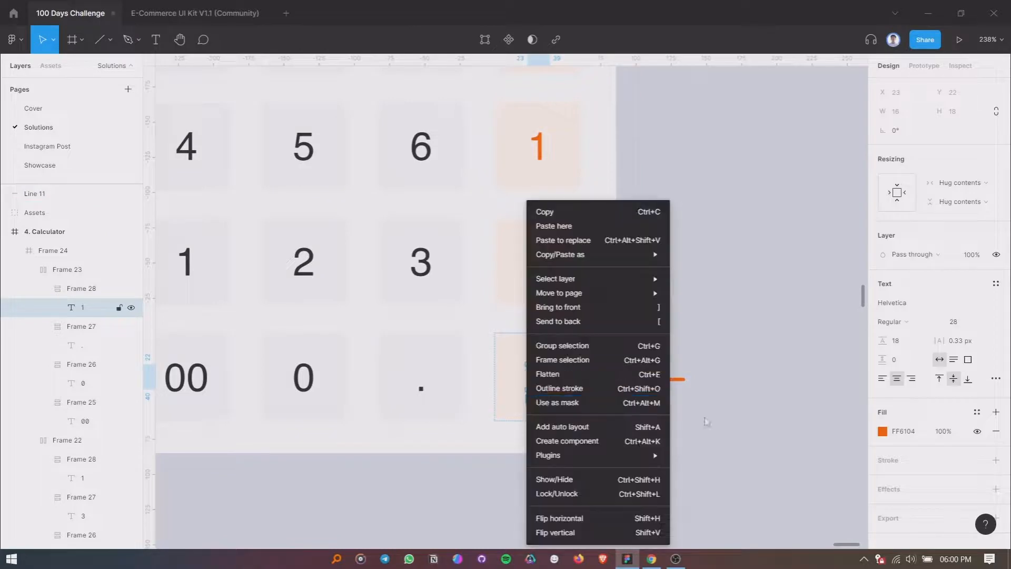
{"action": "left_click", "coordinate": [704, 419]}
Duplicate the orange line 11 px below itself and group both lines as an equals sign.
{"action": "left_click", "coordinate": [665, 380]}
{"action": "left_click_drag", "start_coordinate": [665, 380], "coordinate": [666, 392]}
{"action": "left_click_drag", "start_coordinate": [634, 357], "coordinate": [716, 446]}
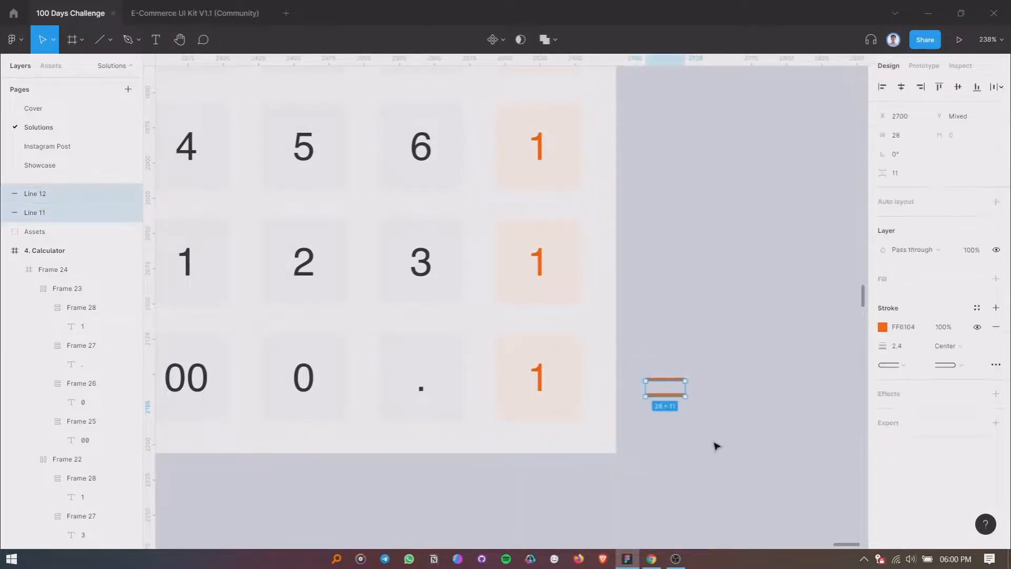
{"action": "key", "text": "ctrl+g"}
Replace the placeholder label on the last bottom-row key with a copy of the equals sign.
{"action": "key", "text": "ctrl+c"}
{"action": "left_click", "coordinate": [538, 384], "text": "ctrl"}
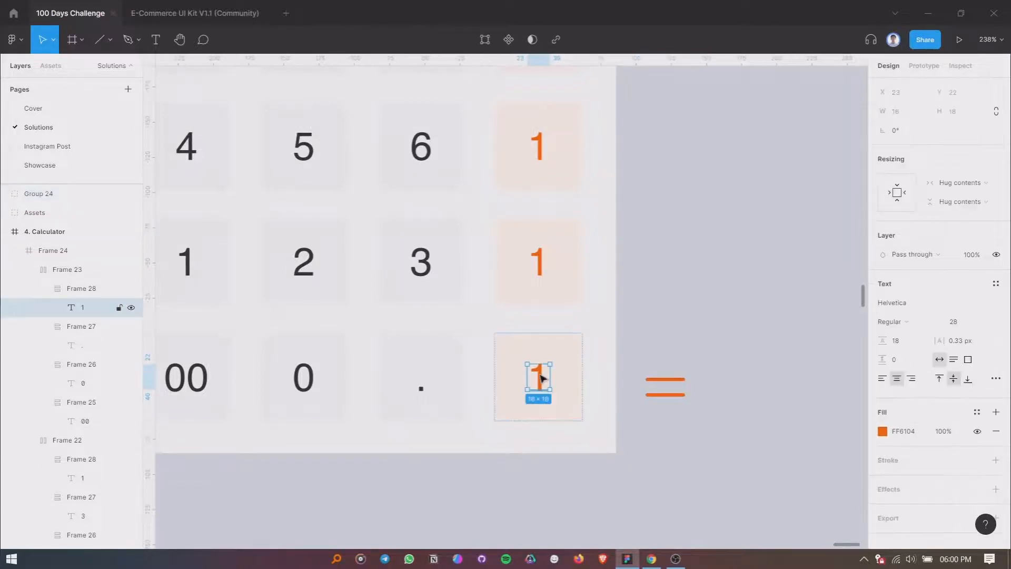
{"action": "right_click", "coordinate": [524, 391]}
{"action": "left_click", "coordinate": [558, 239]}
{"action": "left_click", "coordinate": [671, 347]}
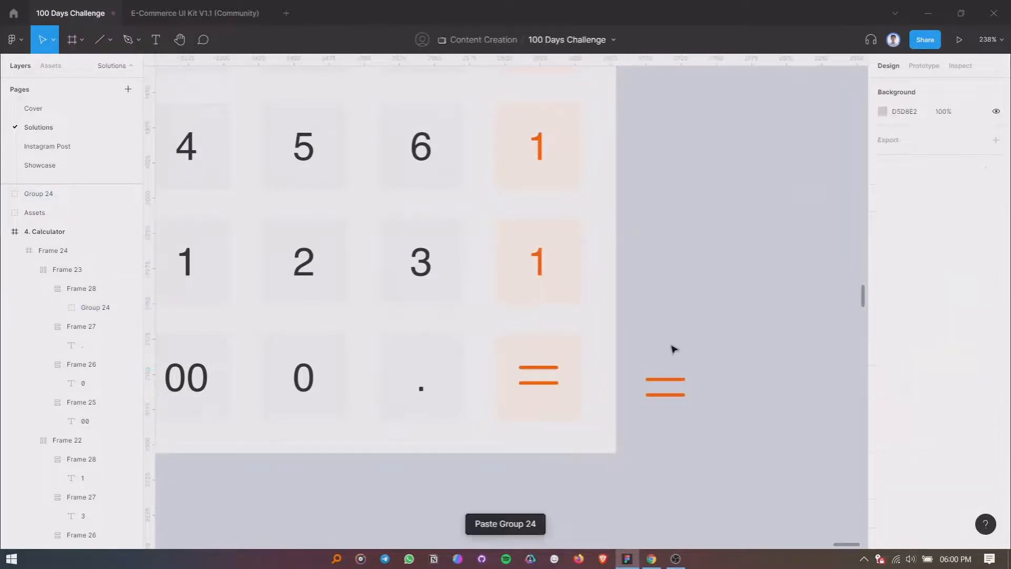
Duplicate the equals sign above the original on the canvas and ungroup the copy into separate lines.
{"action": "left_click", "coordinate": [665, 389]}
{"action": "left_click_drag", "start_coordinate": [665, 388], "coordinate": [665, 320]}
{"action": "key", "text": "ctrl+shift+g"}
{"action": "left_click", "coordinate": [736, 332]}
Rotate the copy's upper line 90° and place it across the lower line to form a plus sign.
{"action": "left_click", "coordinate": [898, 156]}
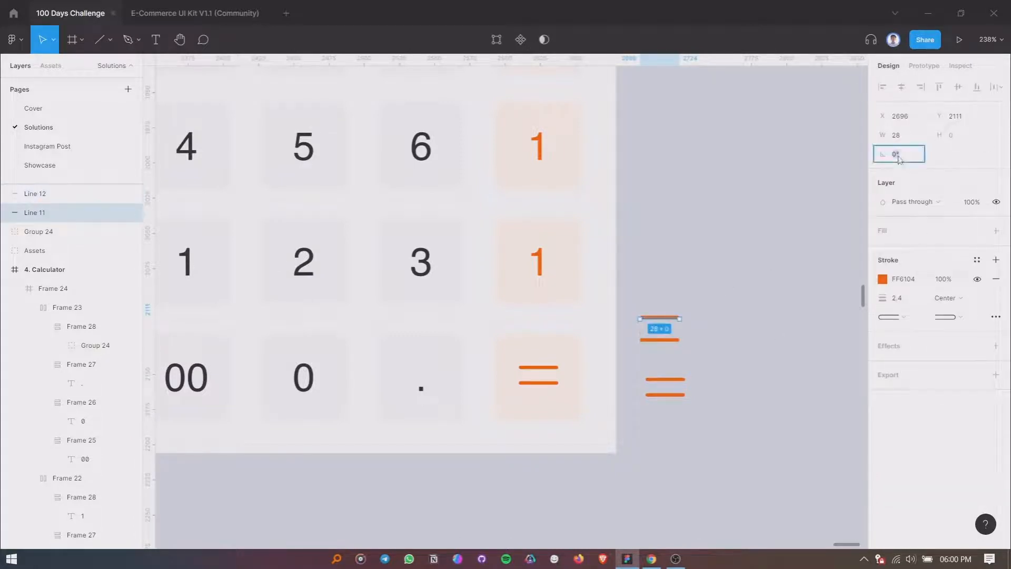
{"action": "type", "text": "90"}
{"action": "key", "text": "Return"}
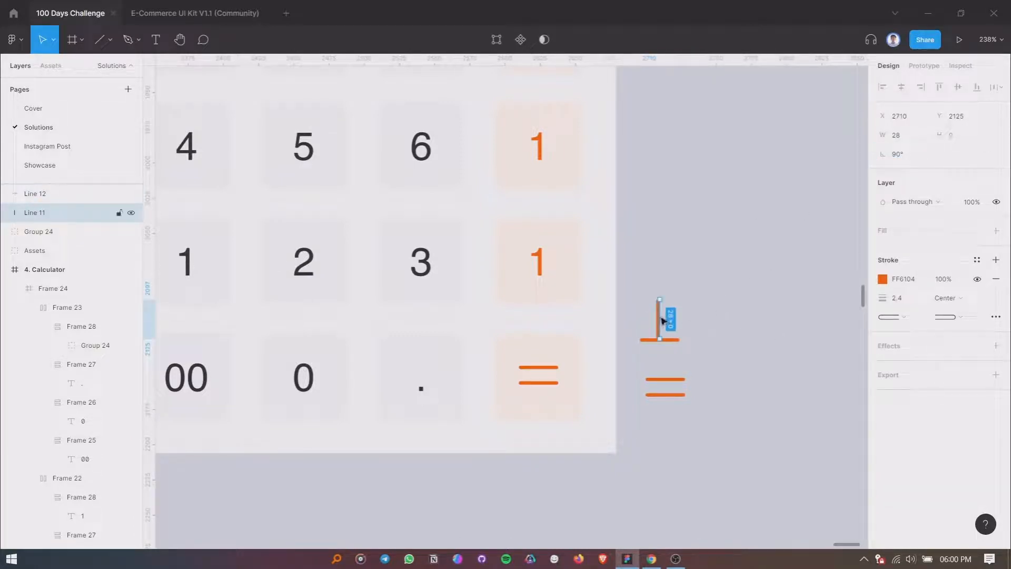
{"action": "left_click_drag", "start_coordinate": [662, 320], "coordinate": [665, 342]}
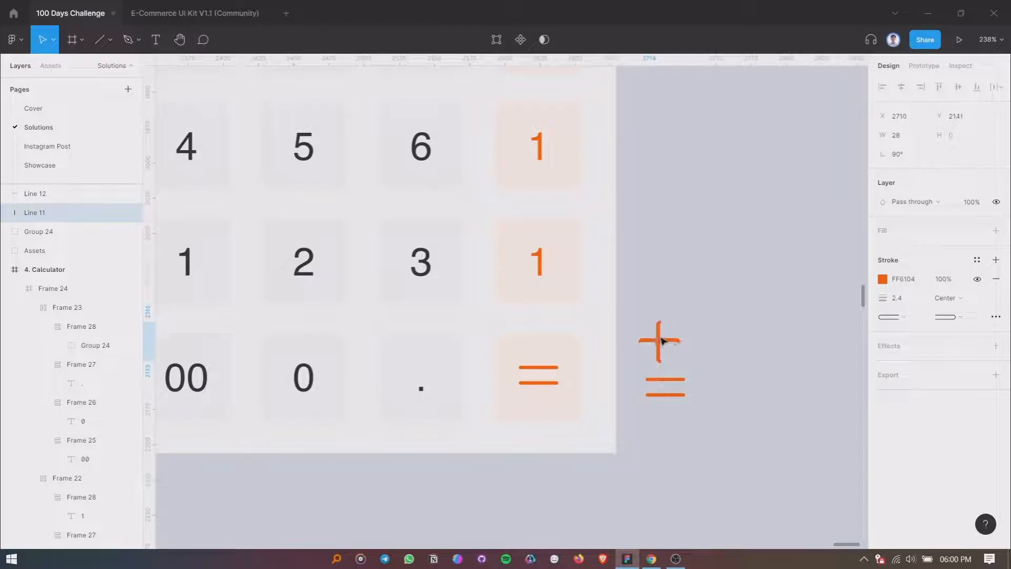
Set the width of both plus-sign lines to 27.
{"action": "left_click", "coordinate": [674, 341], "text": "shift"}
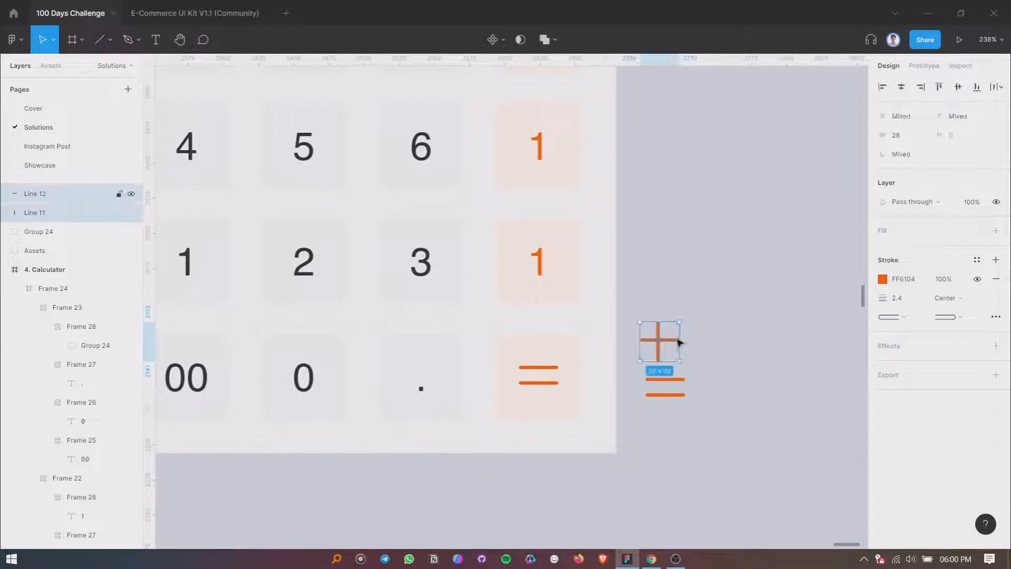
{"action": "left_click", "coordinate": [913, 136]}
{"action": "type", "text": "27"}
{"action": "key", "text": "Return"}
{"action": "scroll", "coordinate": [778, 287], "scroll_direction": "down", "scroll_amount": 2}
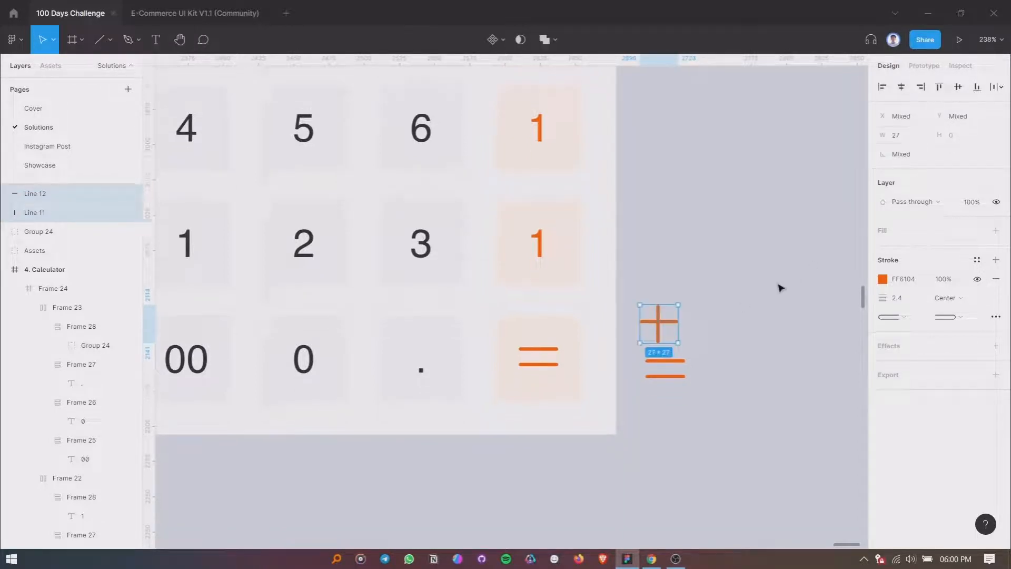
{"action": "scroll", "coordinate": [698, 215], "scroll_direction": "up", "scroll_amount": 3}
Try to centre the plus sign's vertical line on the horizontal one by nudging it.
{"action": "left_click", "coordinate": [723, 230]}
{"action": "left_click_drag", "start_coordinate": [633, 253], "coordinate": [632, 243]}
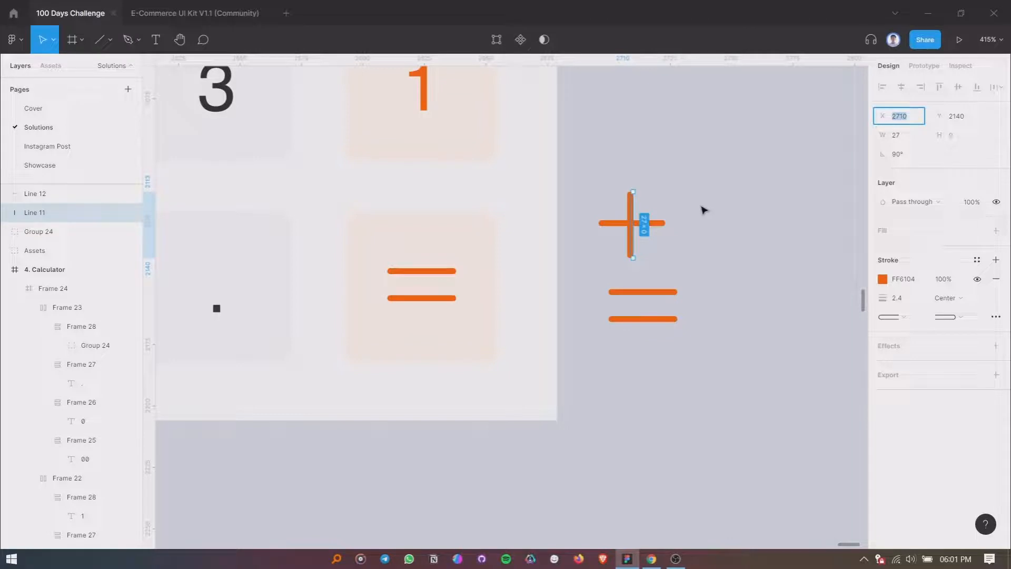
{"action": "key", "text": "Right"}
{"action": "left_click", "coordinate": [730, 212]}
{"action": "left_click", "coordinate": [630, 248]}
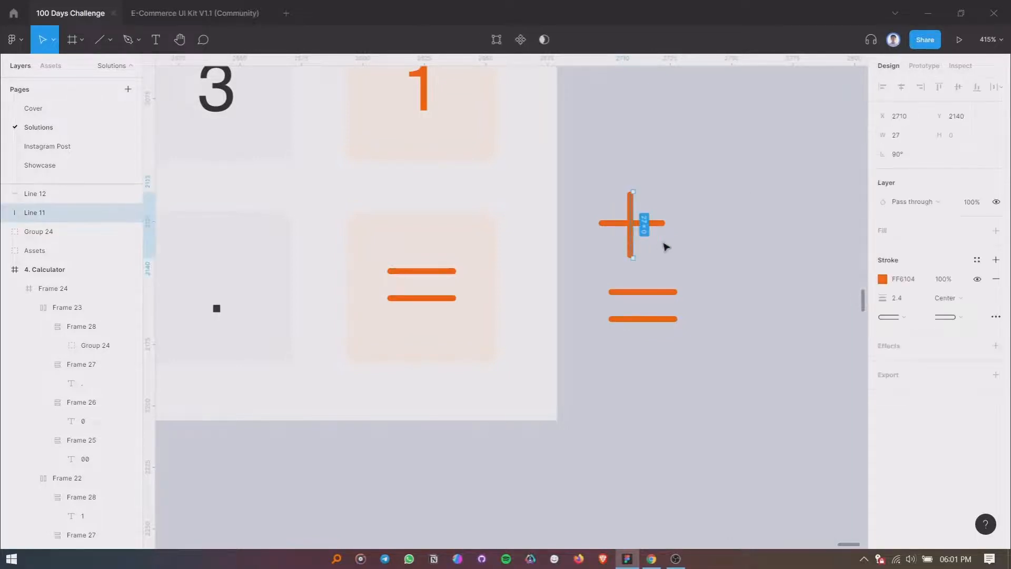
{"action": "key", "text": "Right"}
{"action": "key", "text": "Right"}
{"action": "key", "text": "Up"}
{"action": "key", "text": "Up"}
{"action": "key", "text": "Left"}
{"action": "key", "text": "Left"}
{"action": "key", "text": "Down"}
{"action": "key", "text": "Down"}
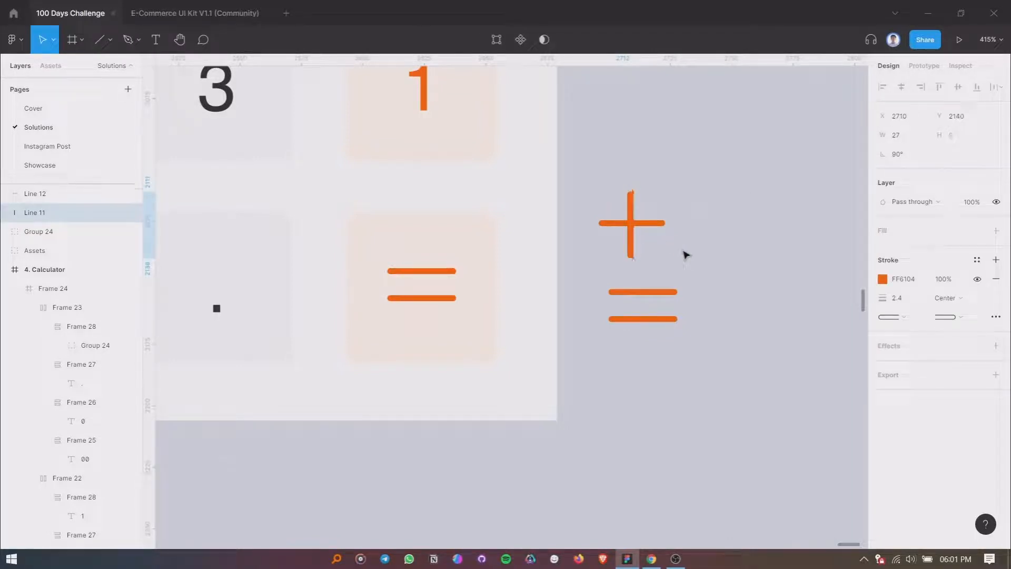
Try other stroke alignments on the plus sign's vertical line.
{"action": "left_click", "coordinate": [952, 305]}
{"action": "left_click", "coordinate": [954, 311]}
{"action": "left_click", "coordinate": [953, 298]}
{"action": "left_click", "coordinate": [953, 284]}
{"action": "left_click", "coordinate": [757, 284]}
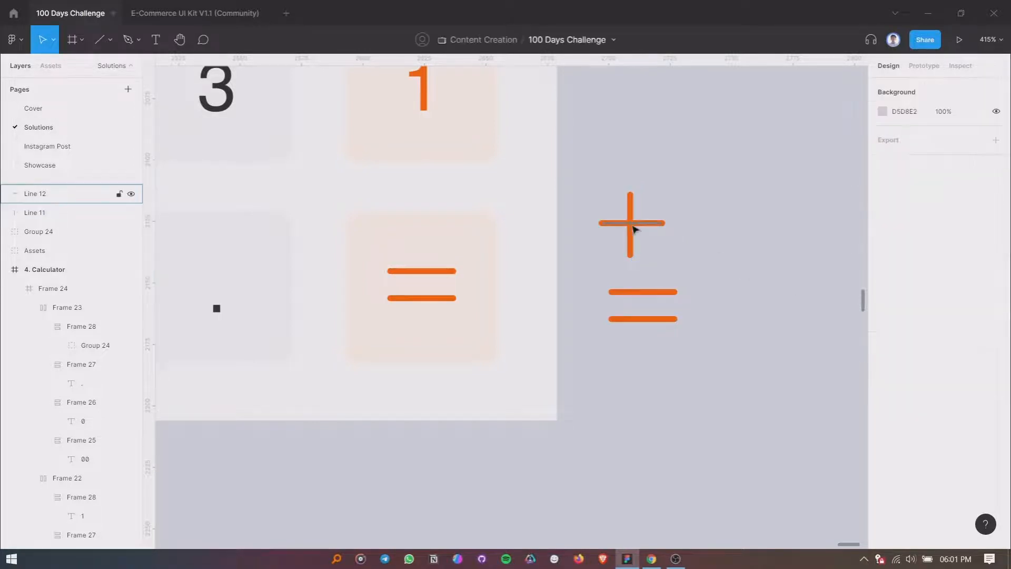
Move the plus sign's horizontal line to X 2694, Y 2127.
{"action": "left_click", "coordinate": [634, 225]}
{"action": "key", "text": "Left"}
{"action": "key", "text": "Left"}
{"action": "key", "text": "Down"}
{"action": "key", "text": "Down"}
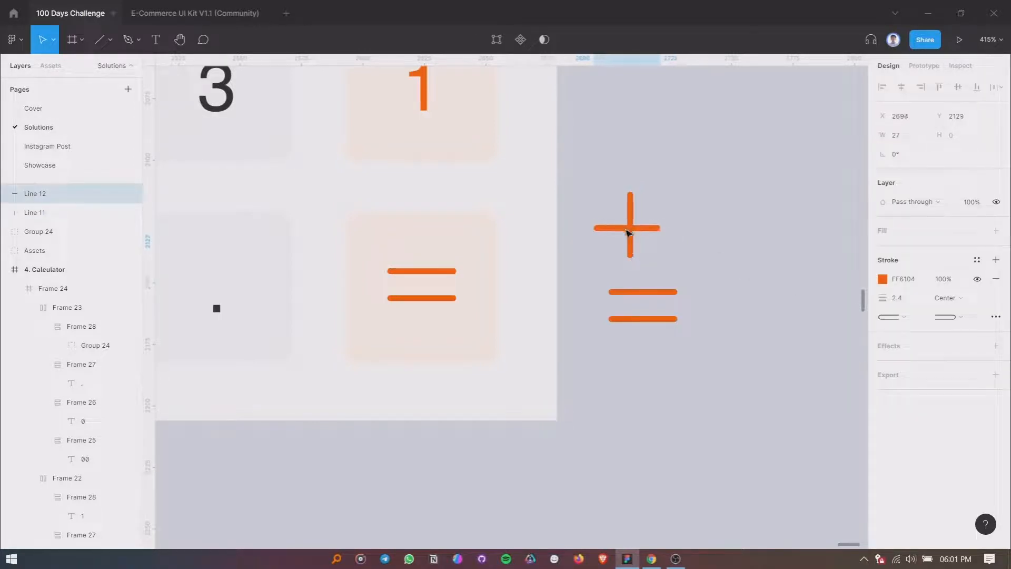
{"action": "left_click_drag", "start_coordinate": [628, 232], "coordinate": [626, 228]}
Set the stroke weight of both plus-sign lines to 1 and centre the vertical line on the horizontal one.
{"action": "left_click", "coordinate": [909, 299]}
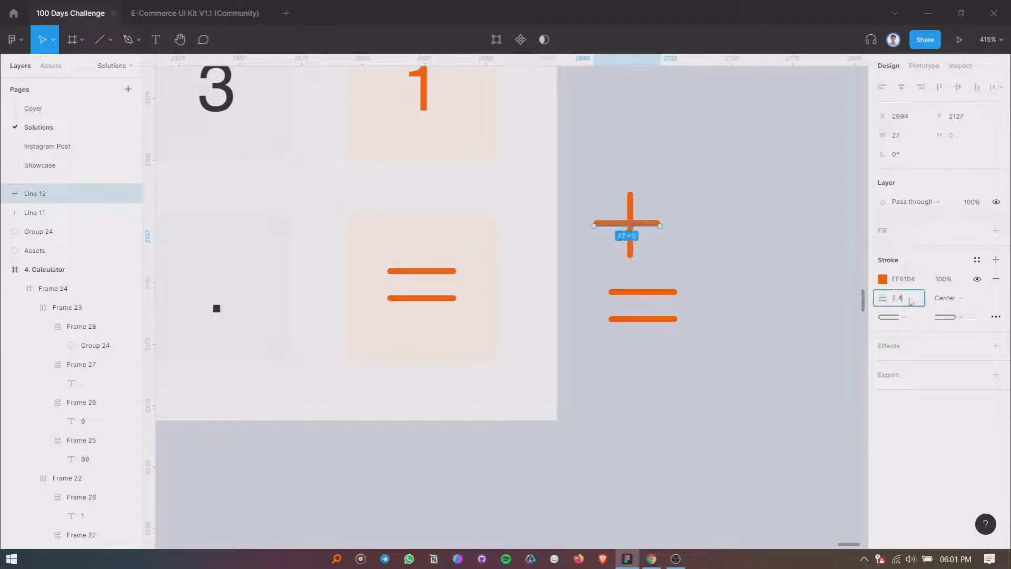
{"action": "type", "text": "1"}
{"action": "key", "text": "Return"}
{"action": "left_click", "coordinate": [632, 248]}
{"action": "left_click", "coordinate": [909, 302]}
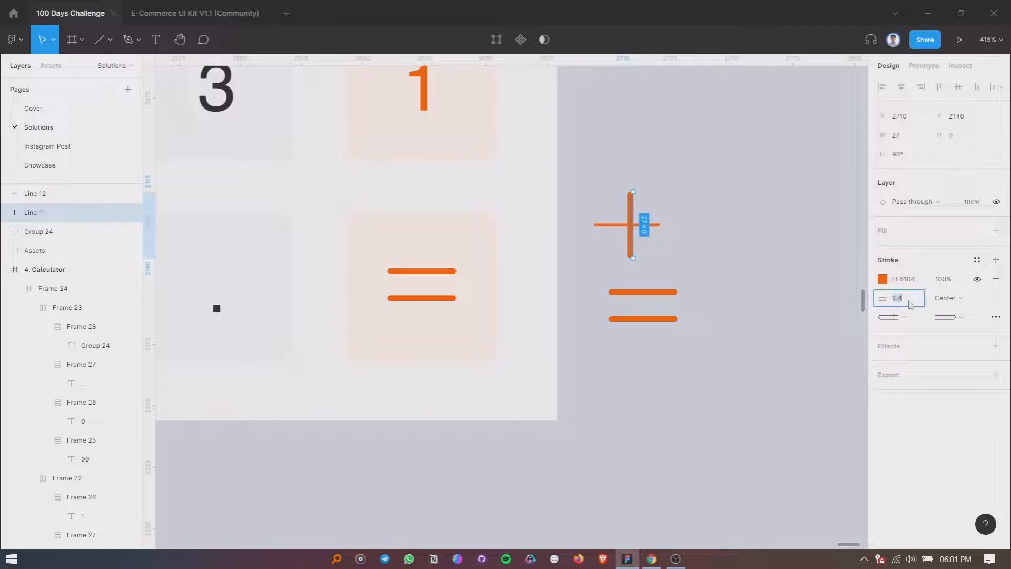
{"action": "type", "text": "1"}
{"action": "key", "text": "Return"}
{"action": "left_click_drag", "start_coordinate": [637, 242], "coordinate": [632, 242]}
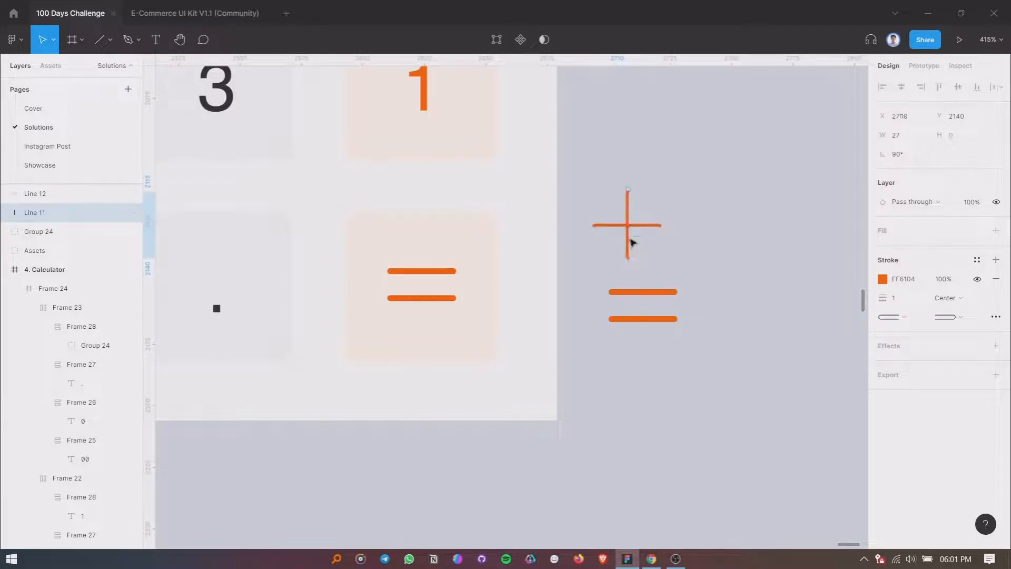
{"action": "left_click", "coordinate": [659, 248]}
Scale both plus-sign lines together down to about 3 × 3 px.
{"action": "left_click_drag", "start_coordinate": [584, 183], "coordinate": [682, 262]}
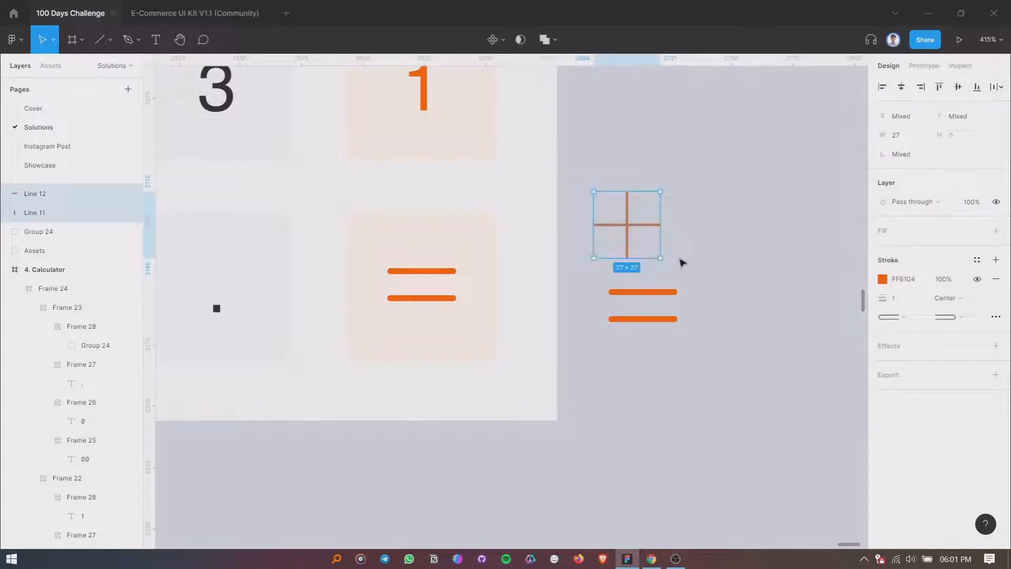
{"action": "scroll", "coordinate": [639, 217], "scroll_direction": "up", "scroll_amount": 1}
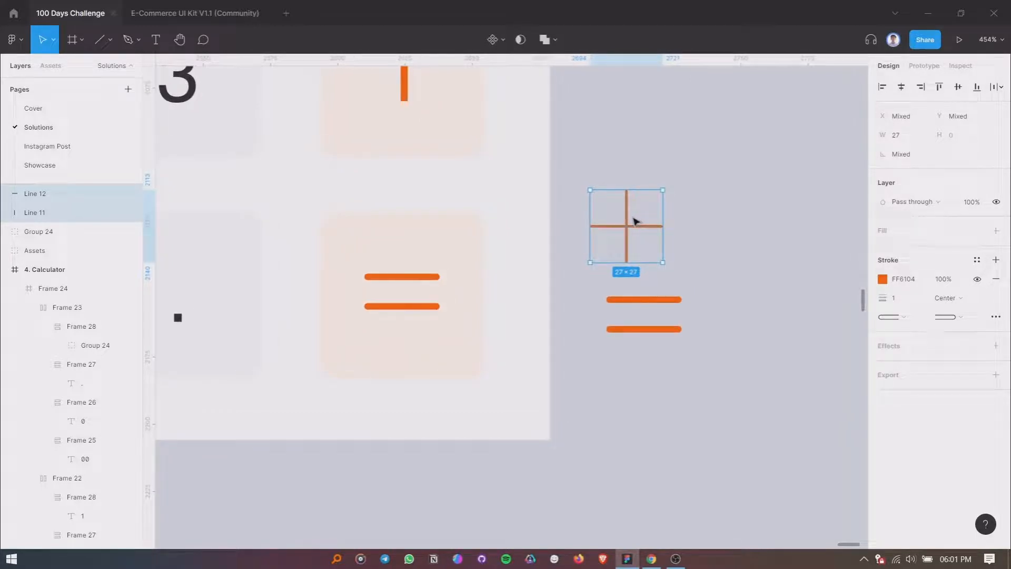
{"action": "left_click_drag", "start_coordinate": [633, 189], "coordinate": [627, 259]}
{"action": "scroll", "coordinate": [627, 260], "scroll_direction": "up", "scroll_amount": 3}
{"action": "scroll", "coordinate": [629, 252], "scroll_direction": "up", "scroll_amount": 5}
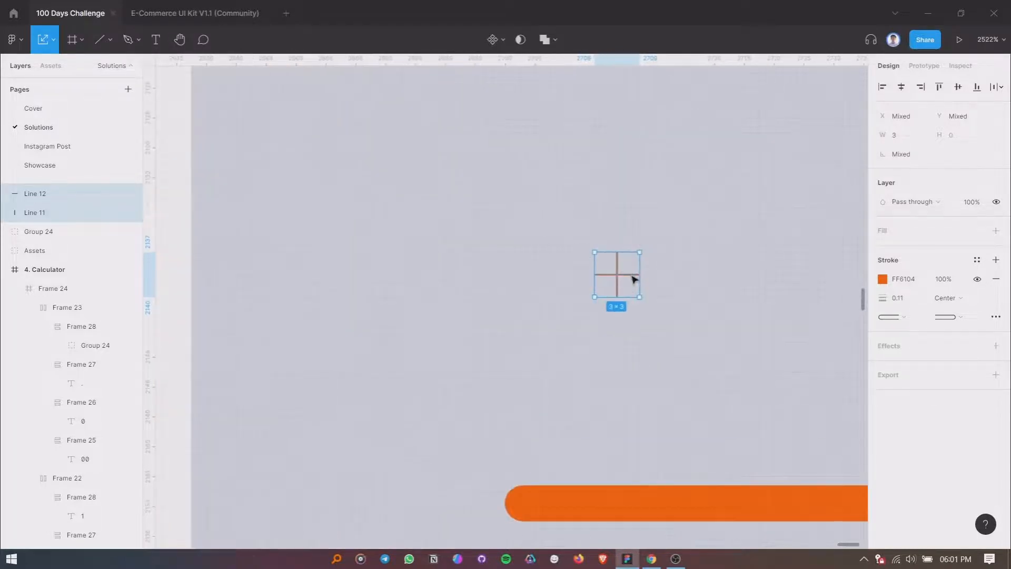
Combine the two plus-sign lines with a Union and scale the shape to about 29 × 29 px above the equals sign.
{"action": "left_click", "coordinate": [542, 39]}
{"action": "left_click_drag", "start_coordinate": [611, 236], "coordinate": [620, 98]}
{"action": "scroll", "coordinate": [586, 214], "scroll_direction": "down", "scroll_amount": 4}
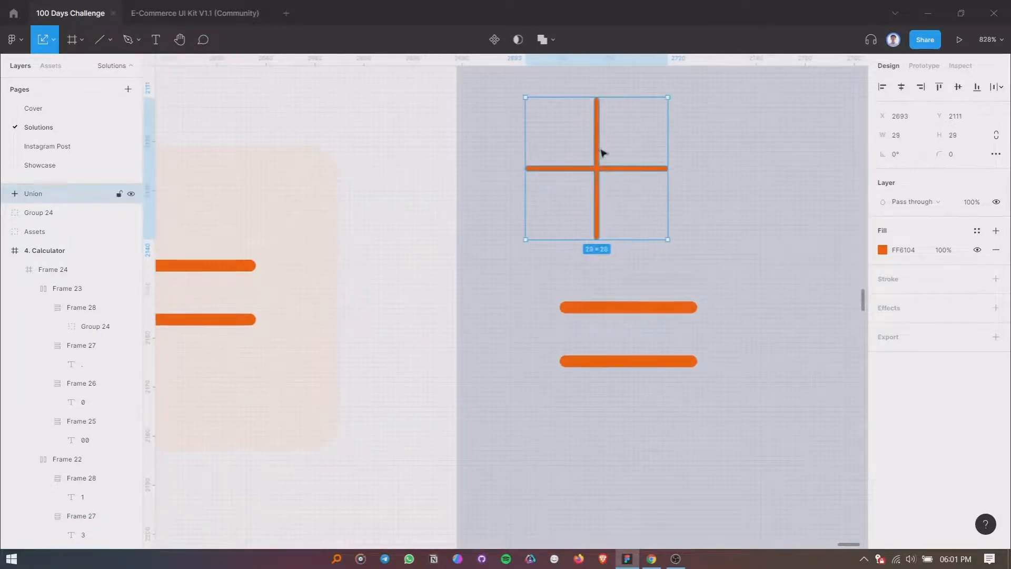
{"action": "left_click_drag", "start_coordinate": [600, 153], "coordinate": [603, 168]}
Set the stroke weight of both lines inside the plus-sign union to 2.
{"action": "key", "text": "Return"}
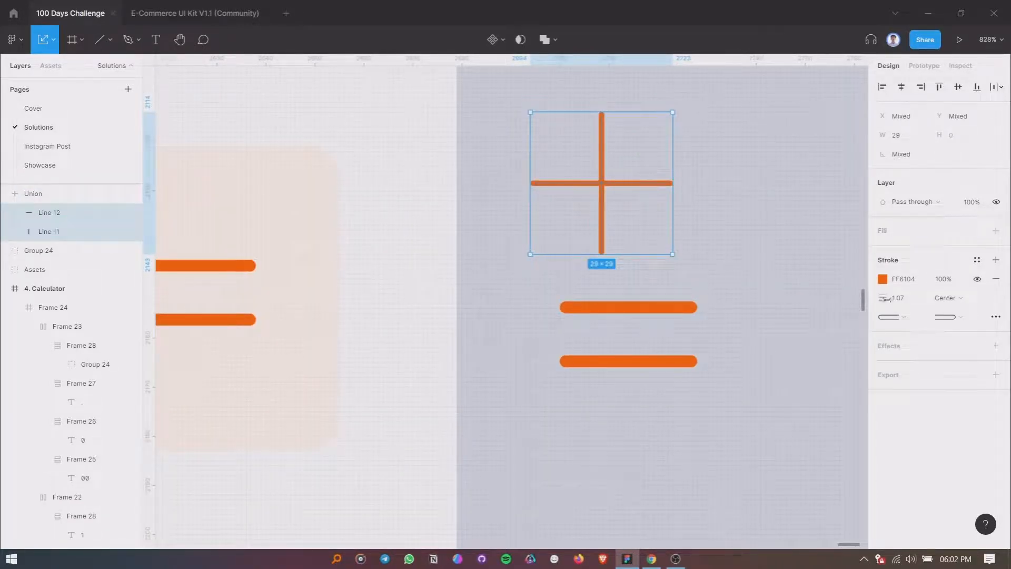
{"action": "left_click", "coordinate": [884, 298]}
{"action": "type", "text": "2"}
{"action": "key", "text": "Return"}
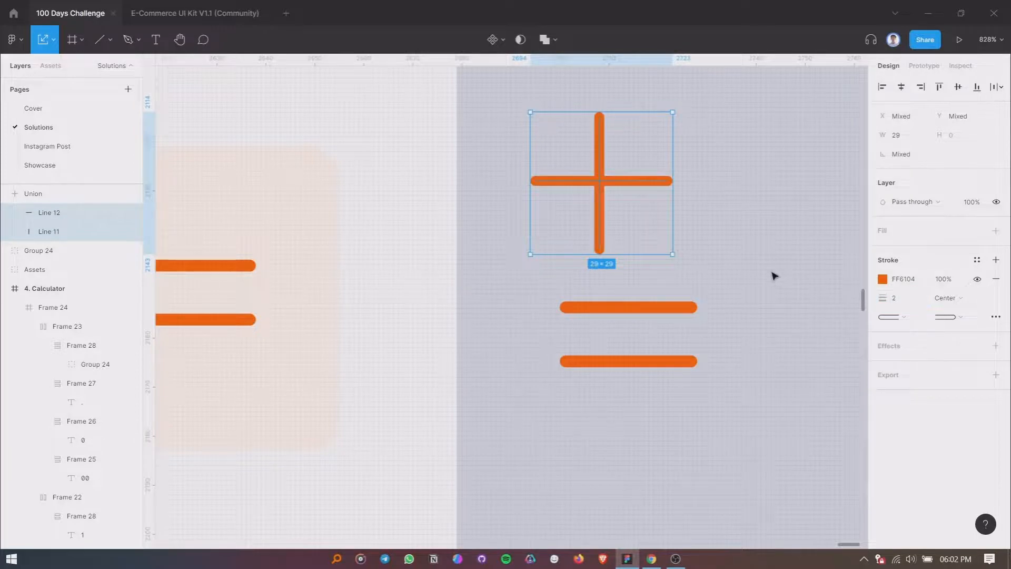
{"action": "scroll", "coordinate": [769, 273], "scroll_direction": "down", "scroll_amount": 2}
Set the stroke alignment of the plus sign's vertical line to Inside.
{"action": "left_click", "coordinate": [769, 273]}
{"action": "left_click", "coordinate": [656, 232], "text": "ctrl"}
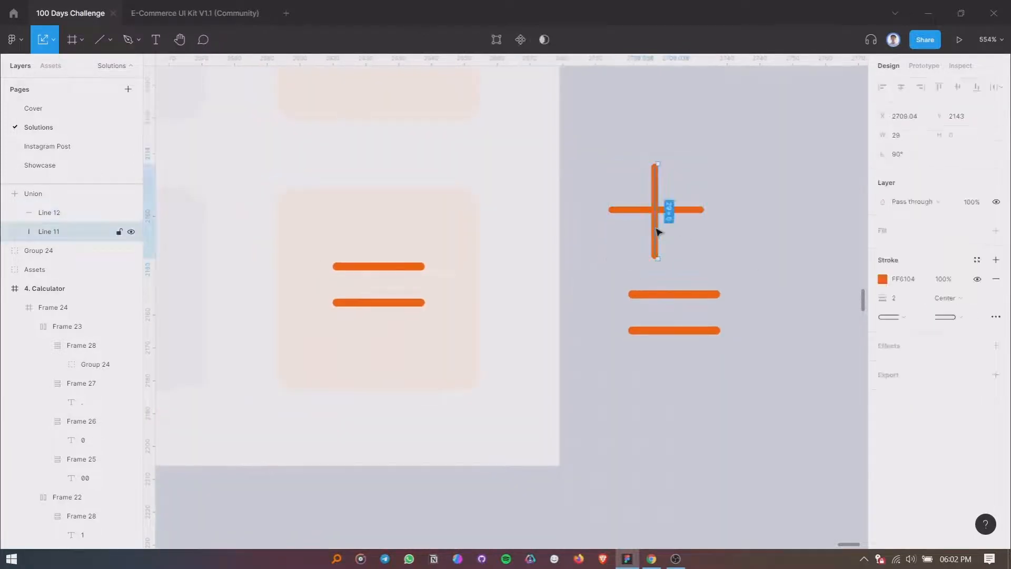
{"action": "left_click", "coordinate": [934, 303]}
{"action": "left_click", "coordinate": [952, 327]}
{"action": "left_click", "coordinate": [954, 302]}
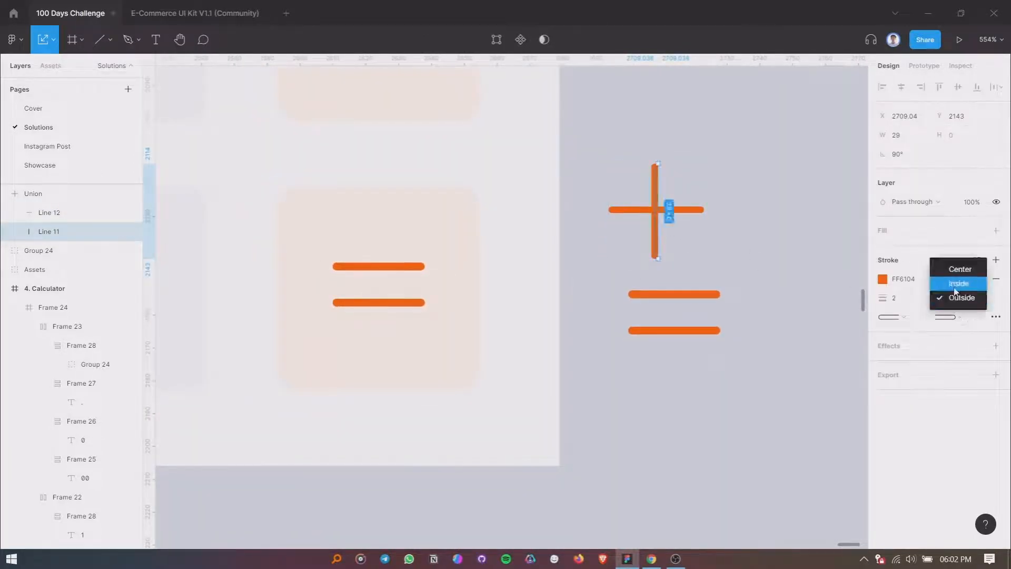
{"action": "left_click", "coordinate": [953, 285]}
{"action": "left_click", "coordinate": [785, 250]}
Set the X position of the plus sign's vertical line to 2709.5.
{"action": "scroll", "coordinate": [761, 236], "scroll_direction": "up", "scroll_amount": 1}
{"action": "scroll", "coordinate": [753, 236], "scroll_direction": "down", "scroll_amount": 1}
{"action": "scroll", "coordinate": [754, 239], "scroll_direction": "up", "scroll_amount": 3}
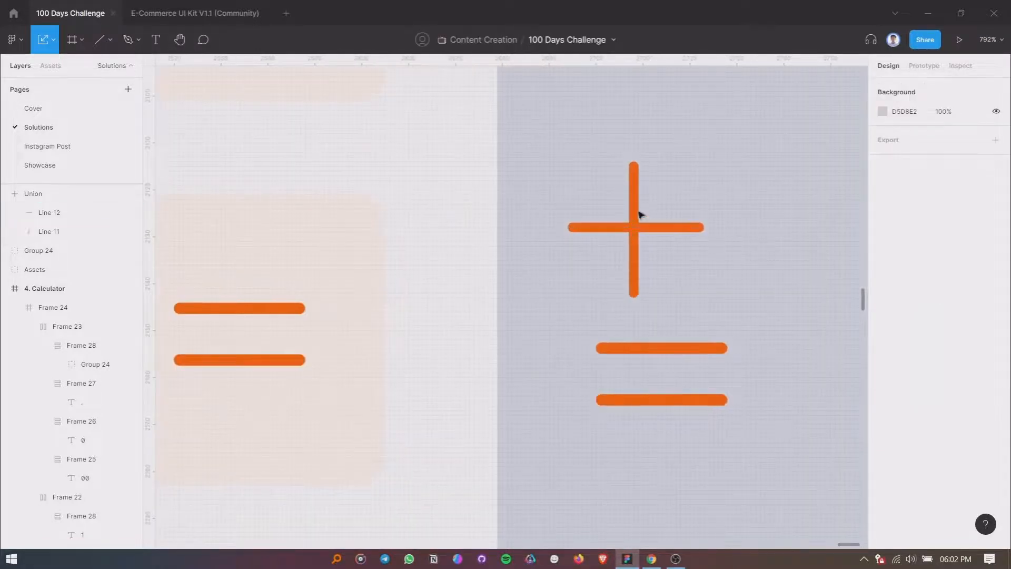
{"action": "left_click", "coordinate": [637, 213], "text": "ctrl"}
{"action": "left_click", "coordinate": [907, 117]}
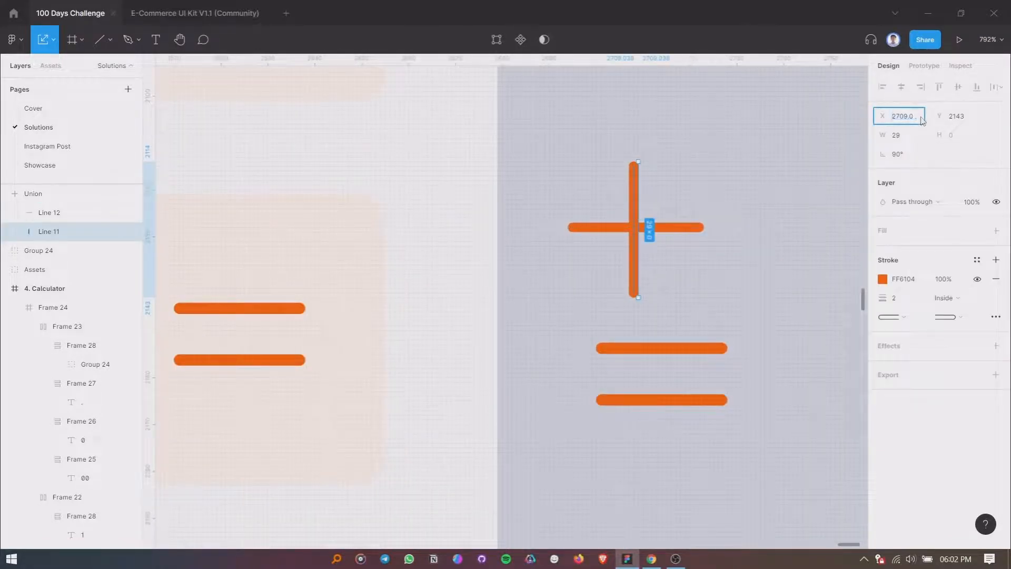
{"action": "type", "text": "2709.5"}
{"action": "key", "text": "Return"}
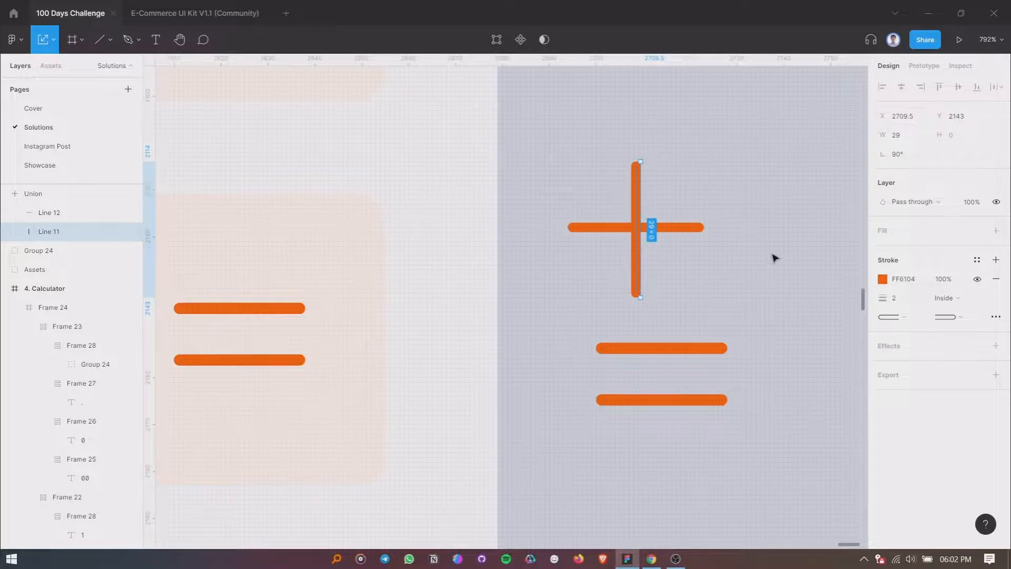
{"action": "left_click", "coordinate": [774, 258]}
Set the stroke weight of both lines in the plus-sign union to 2.4.
{"action": "scroll", "coordinate": [769, 256], "scroll_direction": "down", "scroll_amount": 3}
{"action": "left_click", "coordinate": [695, 240]}
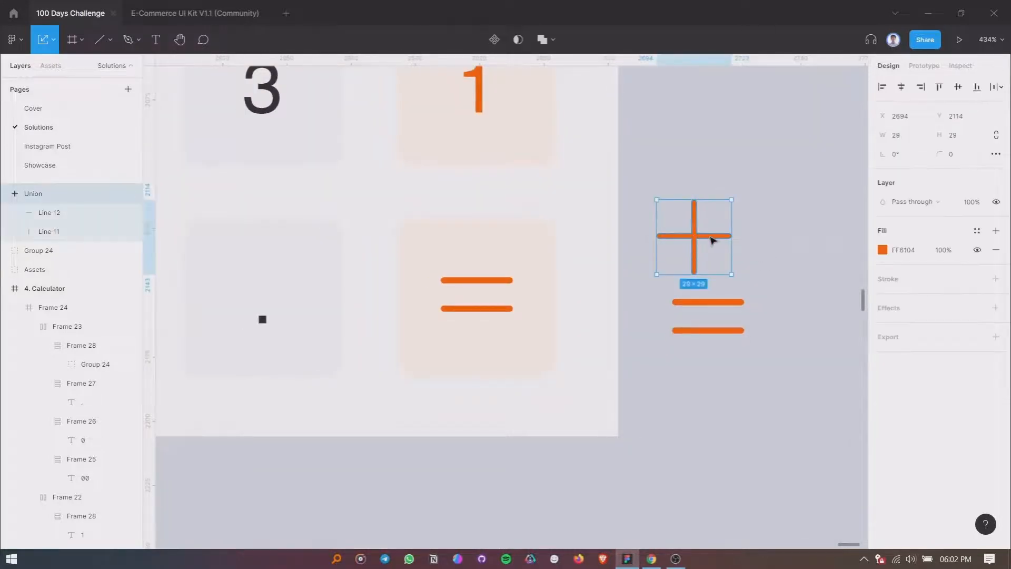
{"action": "key", "text": "Return"}
{"action": "left_click", "coordinate": [907, 298]}
{"action": "type", "text": "2.4"}
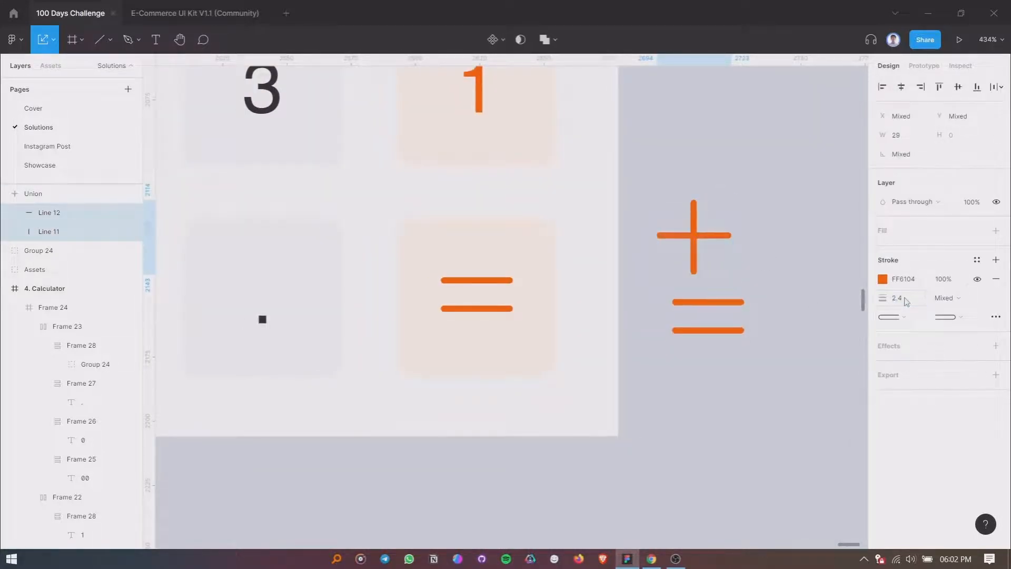
{"action": "double_click", "coordinate": [482, 286], "text": "ctrl"}
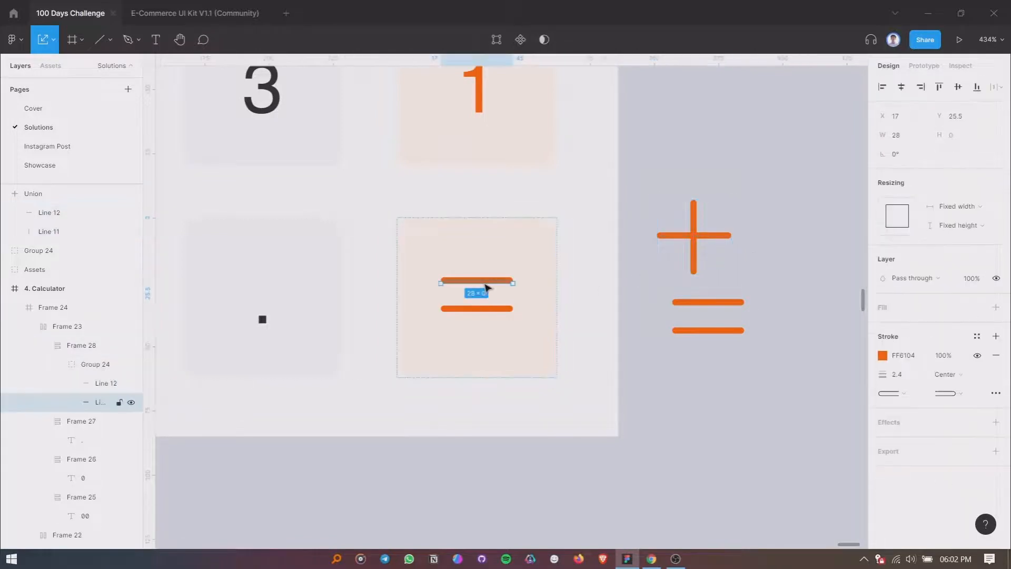
Position the plus sign's vertical line at X 2710 and Y 2142.8.
{"action": "double_click", "coordinate": [694, 235]}
{"action": "left_click", "coordinate": [696, 227]}
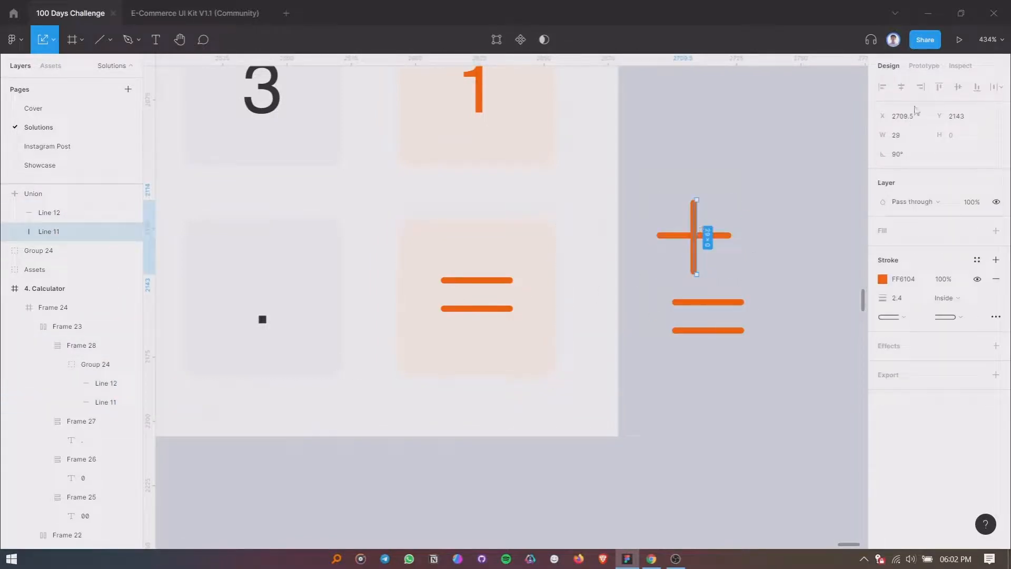
{"action": "left_click", "coordinate": [916, 116]}
{"action": "key", "text": "BackSpace"}
{"action": "type", "text": "8"}
{"action": "key", "text": "Return"}
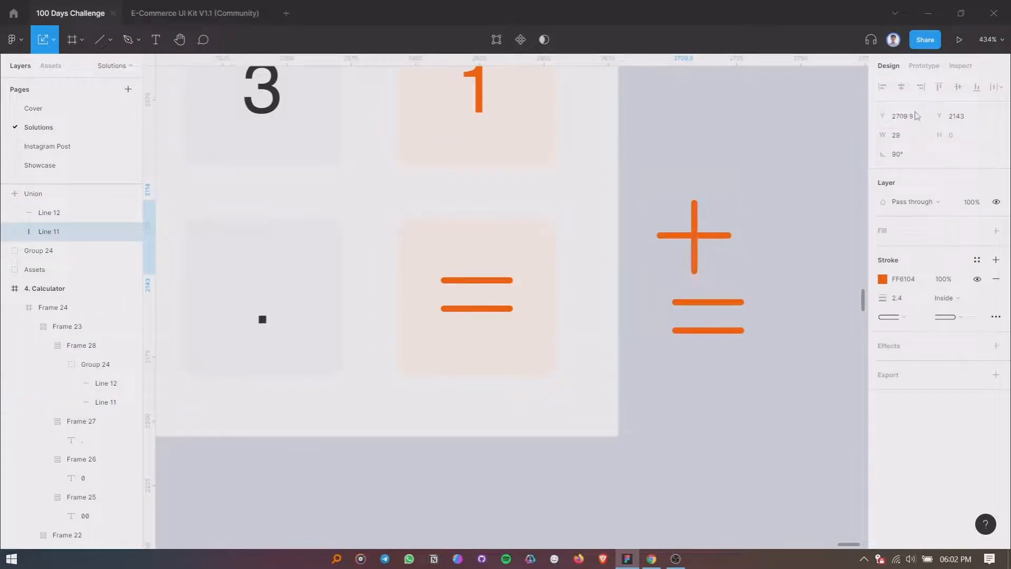
{"action": "left_click", "coordinate": [968, 116]}
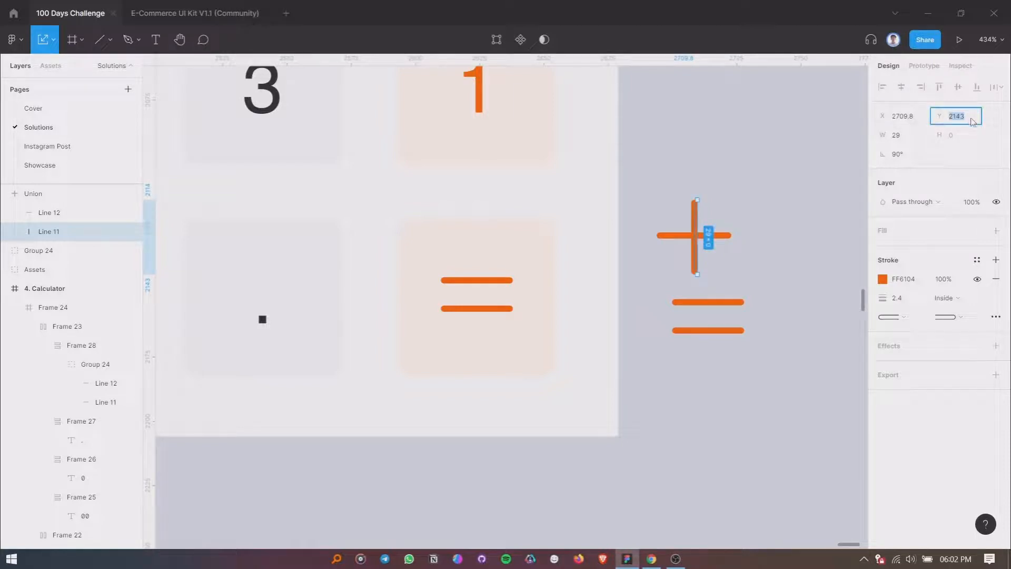
{"action": "key", "text": "Return"}
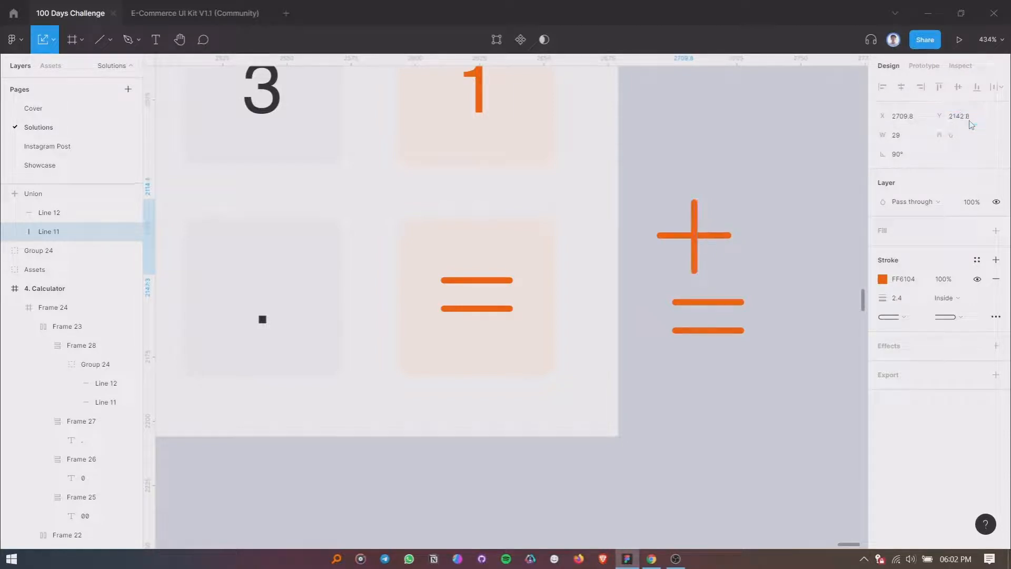
{"action": "left_click", "coordinate": [916, 118]}
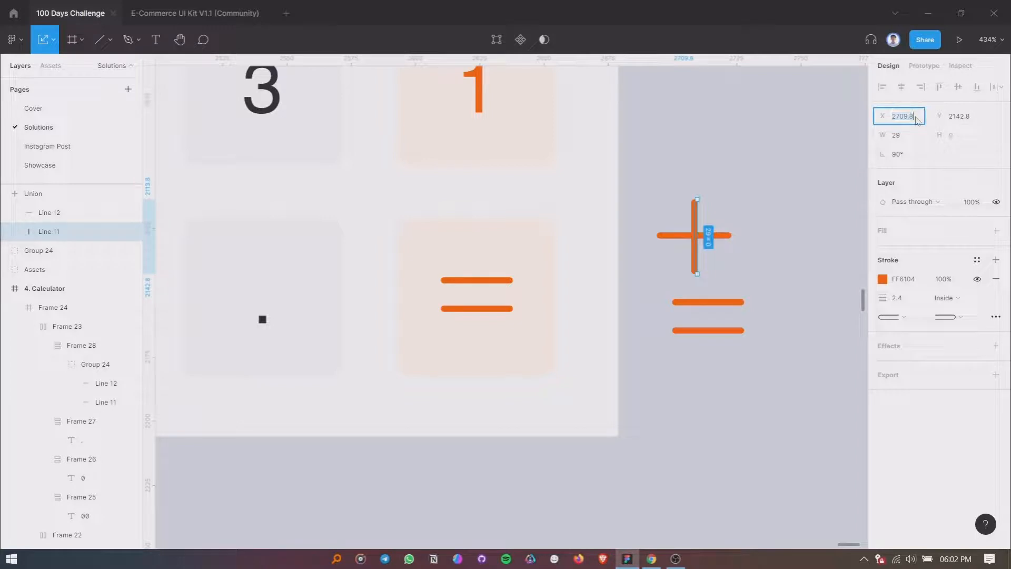
{"action": "type", "text": "2710"}
{"action": "key", "text": "Return"}
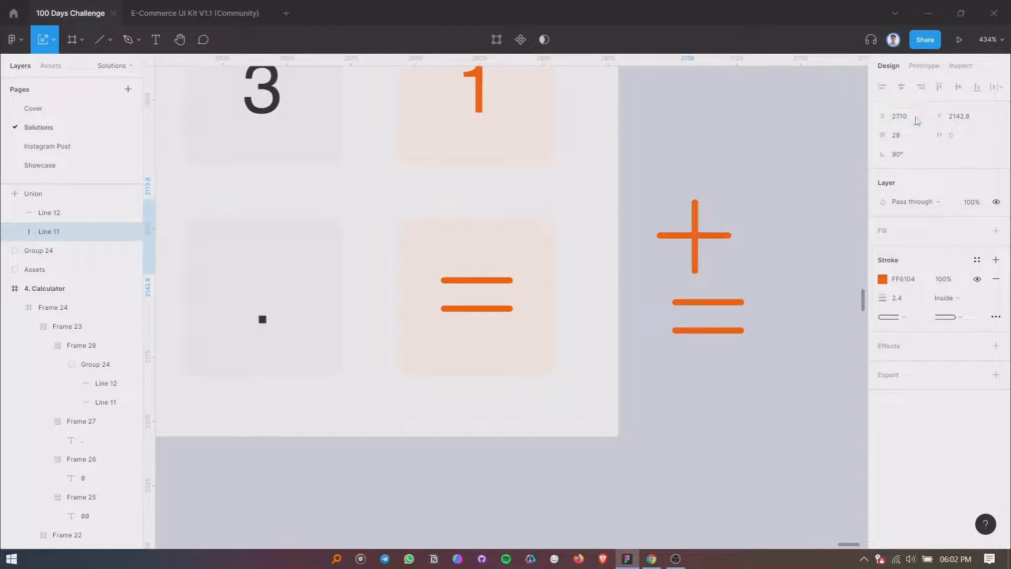
{"action": "left_click", "coordinate": [785, 159]}
Replace the placeholder 1 on the orange key beside the 6 with a copy of the plus-sign union.
{"action": "left_click", "coordinate": [701, 235]}
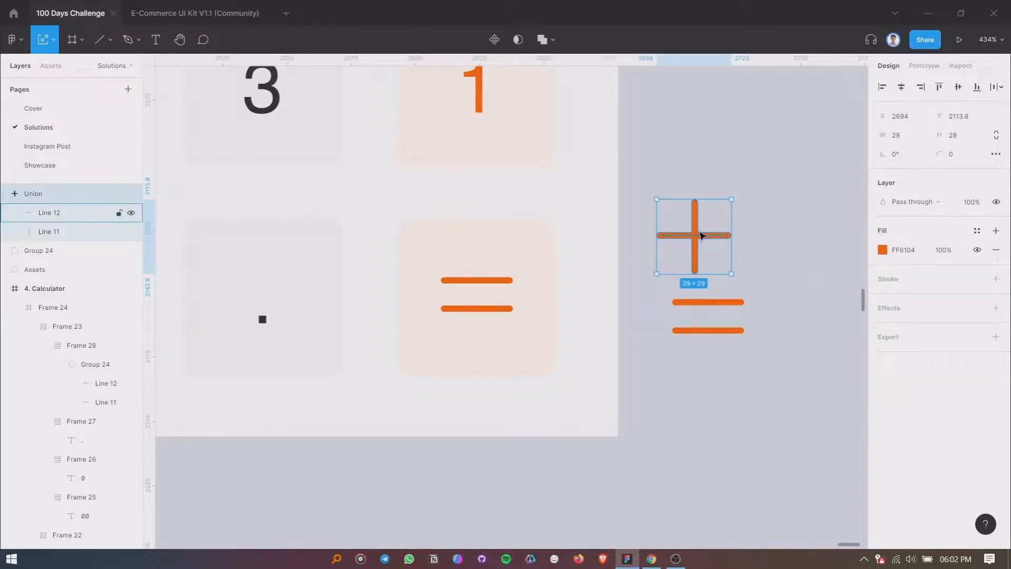
{"action": "scroll", "coordinate": [479, 210], "scroll_direction": "up", "scroll_amount": 1}
{"action": "left_click", "coordinate": [480, 157], "text": "ctrl"}
{"action": "scroll", "coordinate": [484, 157], "scroll_direction": "up", "scroll_amount": 2}
{"action": "scroll", "coordinate": [482, 263], "scroll_direction": "down", "scroll_amount": 3}
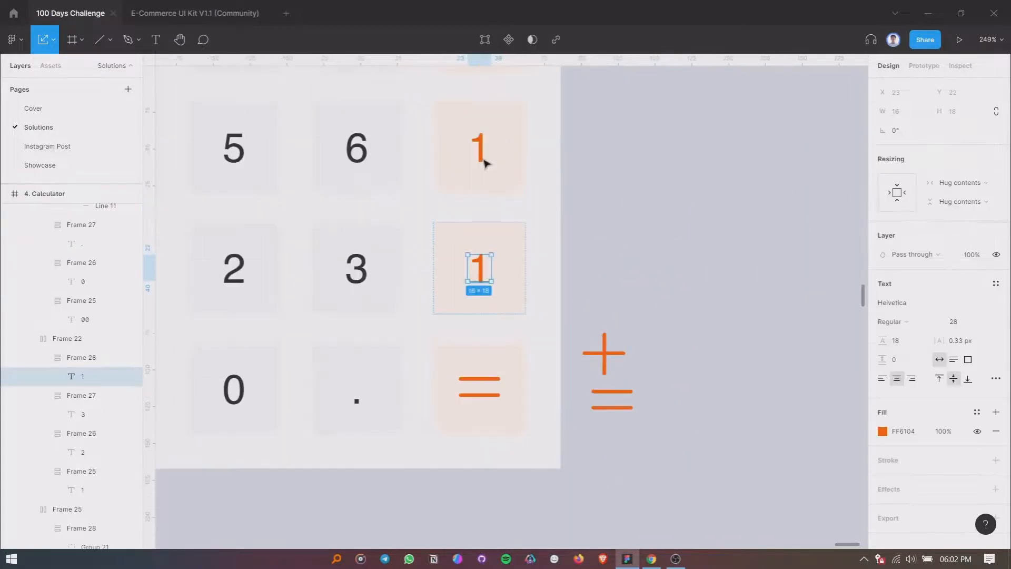
{"action": "left_click", "coordinate": [478, 147], "text": "ctrl"}
{"action": "right_click", "coordinate": [471, 154]}
{"action": "mouse_move", "coordinate": [518, 212]}
{"action": "left_click", "coordinate": [523, 194]}
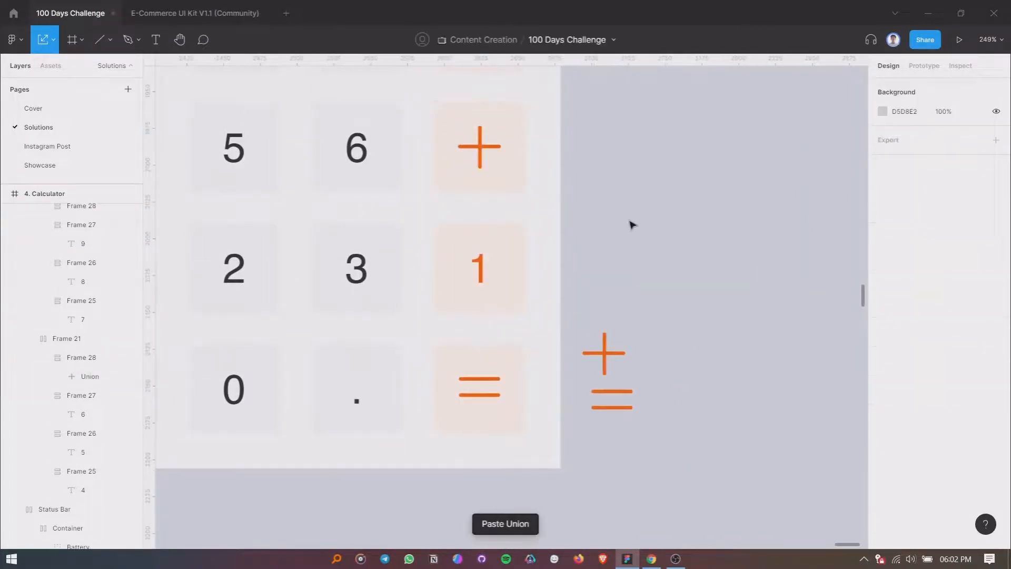
Replace the placeholder 1 beside the 3 with a copy of the equals sign's upper line as a minus sign.
{"action": "left_click", "coordinate": [489, 384]}
{"action": "key", "text": "ctrl+c"}
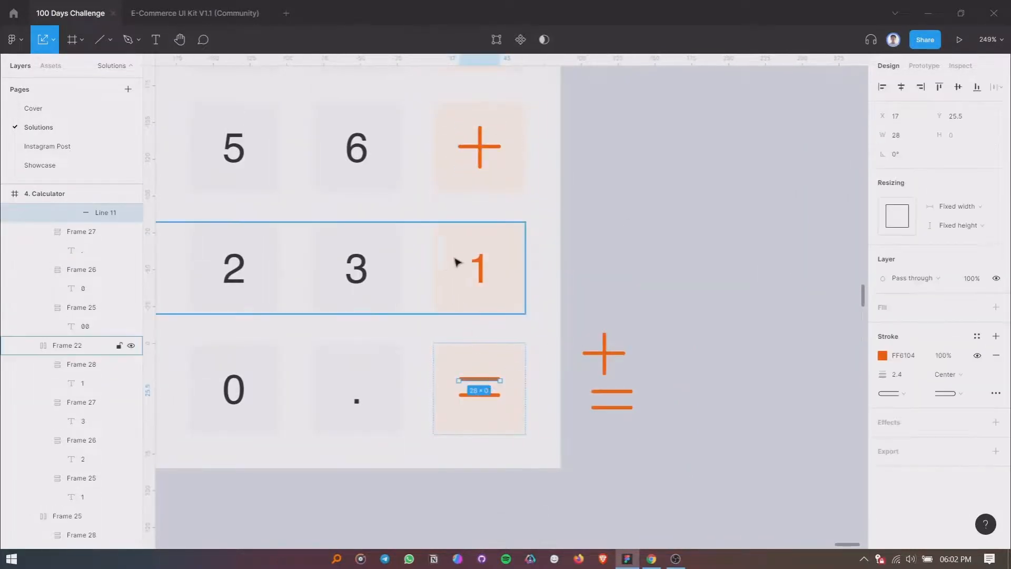
{"action": "left_click", "coordinate": [479, 266]}
{"action": "right_click", "coordinate": [471, 266]}
{"action": "left_click", "coordinate": [526, 241]}
{"action": "left_click", "coordinate": [591, 259]}
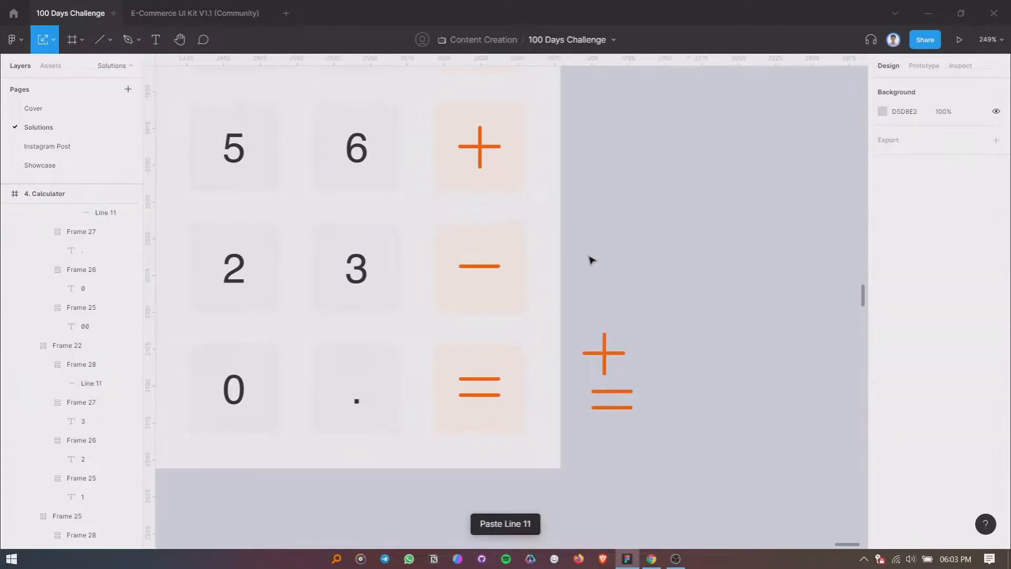
Resize the plus sign on the key beside the 6 to 24 × 24.
{"action": "scroll", "coordinate": [591, 259], "scroll_direction": "up", "scroll_amount": 1}
{"action": "scroll", "coordinate": [591, 259], "scroll_direction": "down", "scroll_amount": 2}
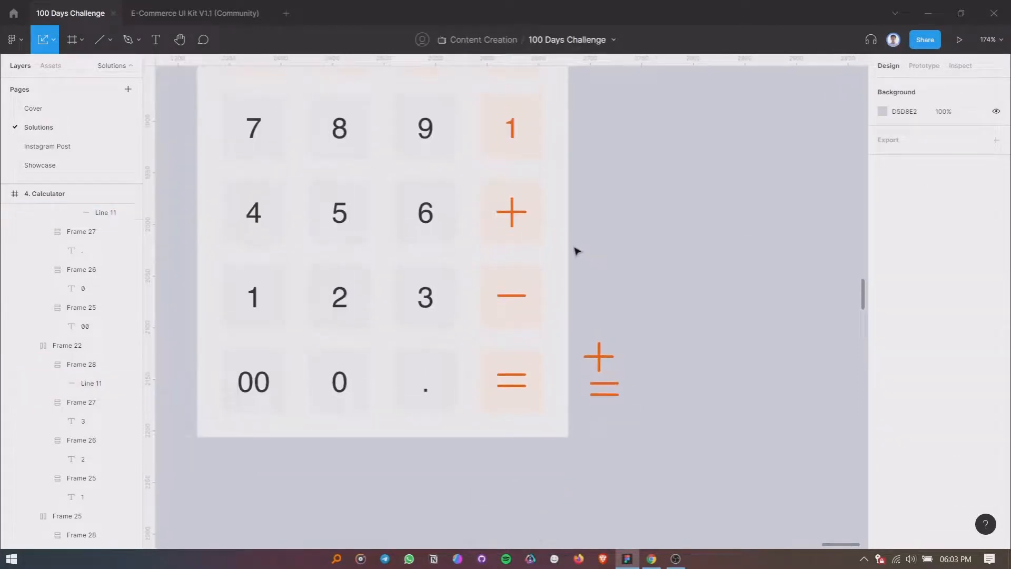
{"action": "scroll", "coordinate": [575, 249], "scroll_direction": "up", "scroll_amount": 1}
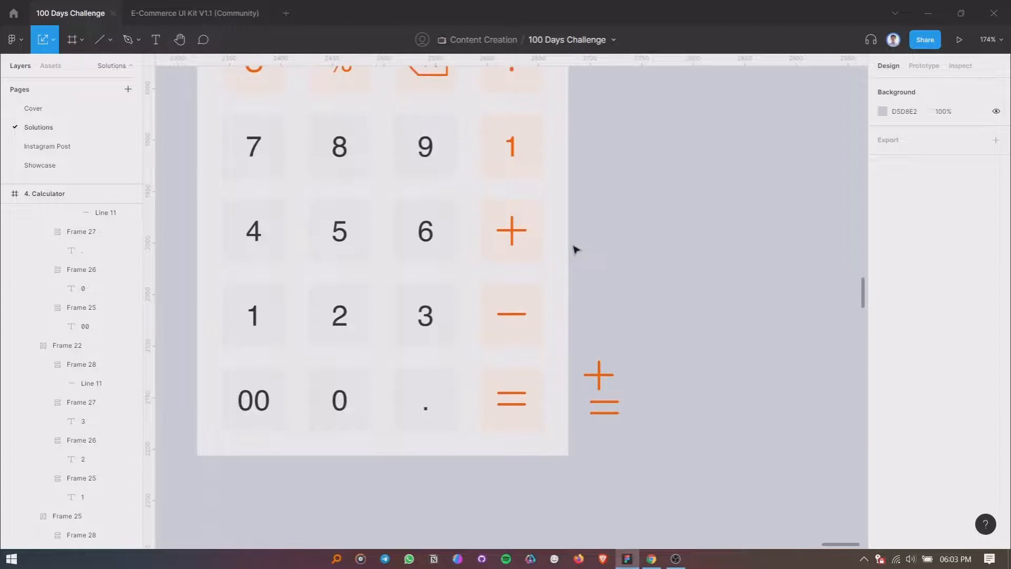
{"action": "left_click", "coordinate": [514, 231]}
{"action": "double_click", "coordinate": [515, 232]}
{"action": "double_click", "coordinate": [516, 234]}
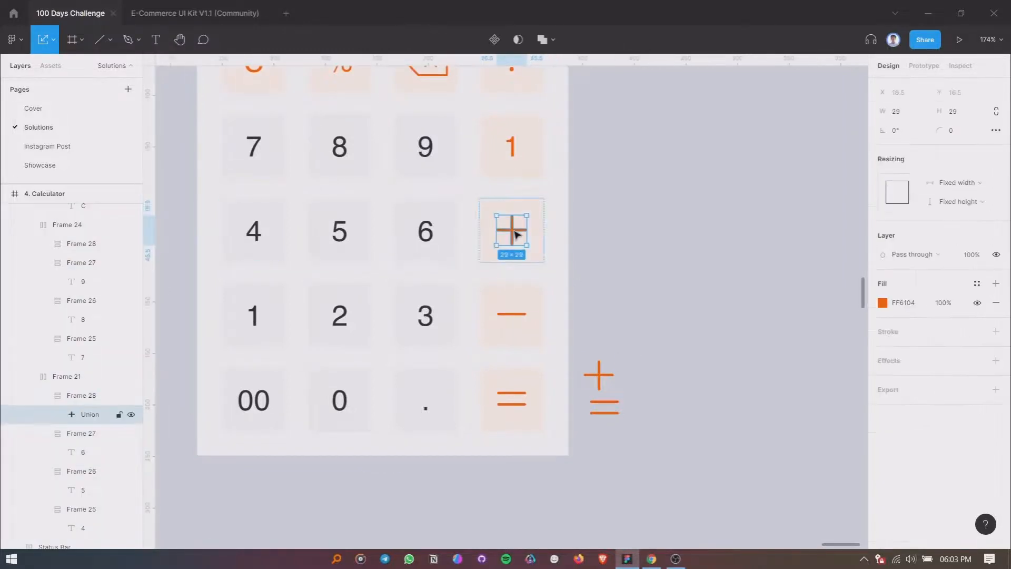
{"action": "left_click", "coordinate": [970, 110]}
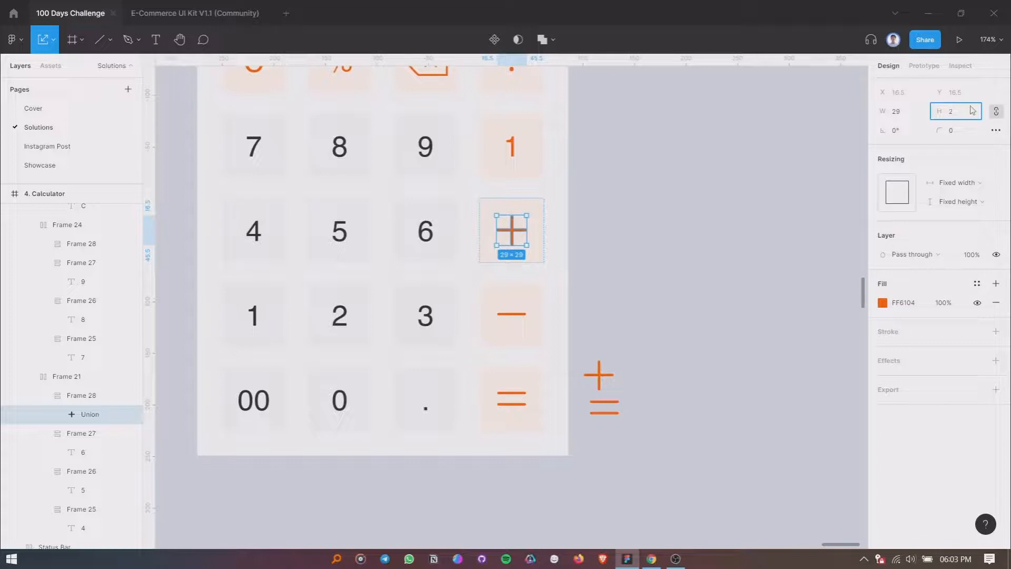
{"action": "key", "text": "Return"}
Set the width of the minus sign on the key beside the 3 to 24.
{"action": "left_click", "coordinate": [523, 316]}
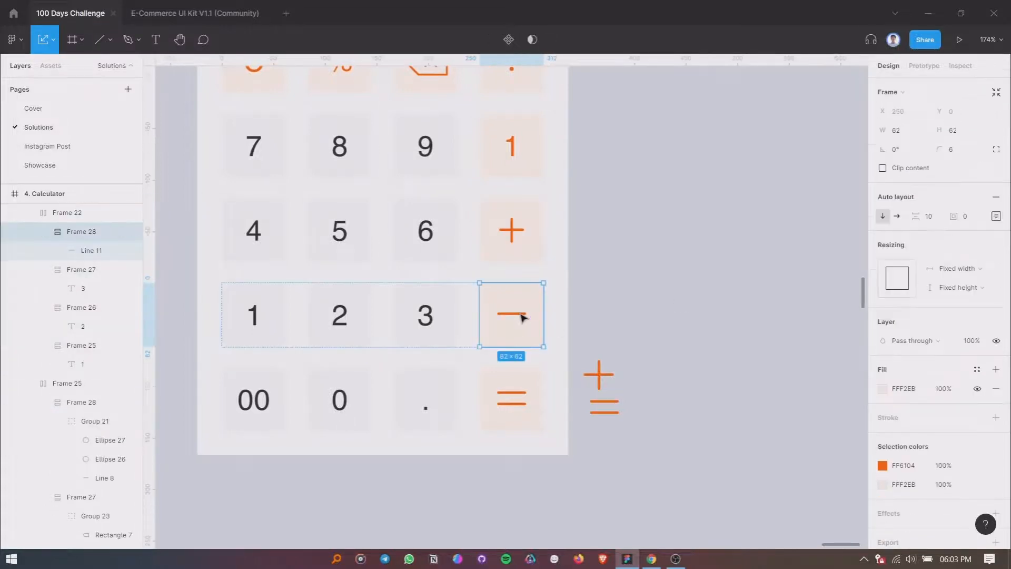
{"action": "double_click", "coordinate": [523, 316]}
{"action": "left_click", "coordinate": [909, 113]}
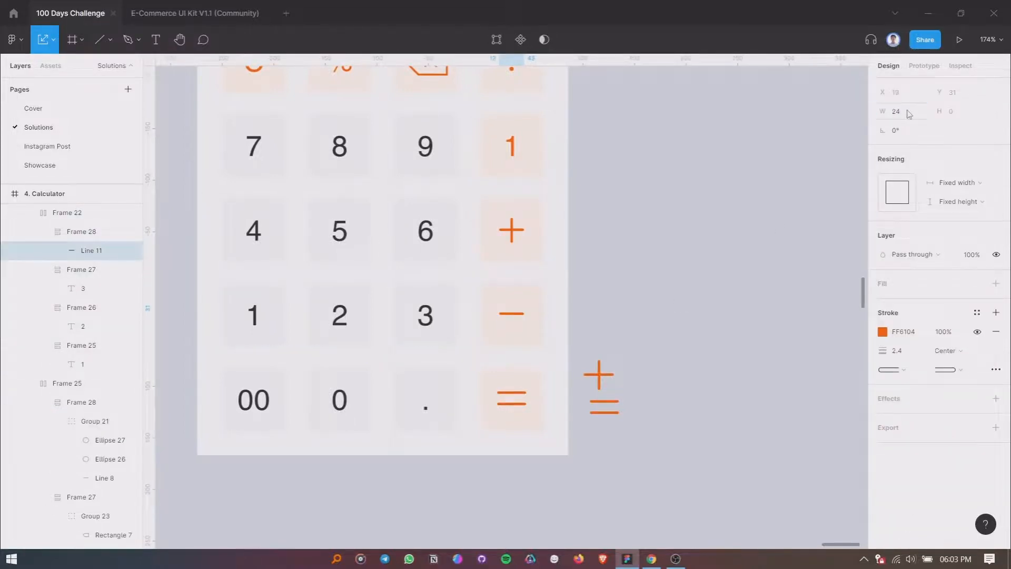
Shorten both lines of the equals sign on its key to match the minus sign's width.
{"action": "left_click", "coordinate": [516, 397]}
{"action": "double_click", "coordinate": [516, 397]}
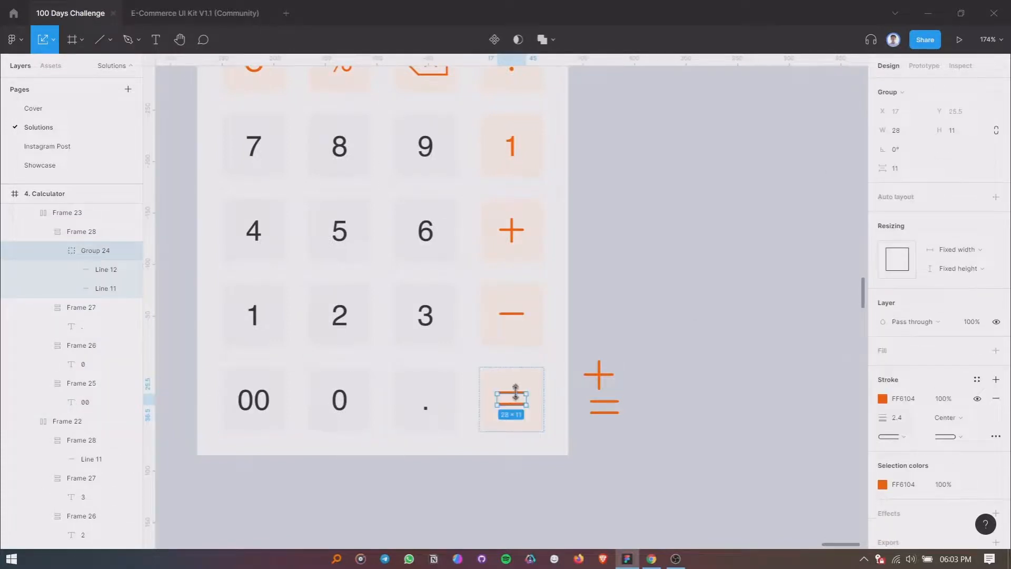
{"action": "key", "text": "Return"}
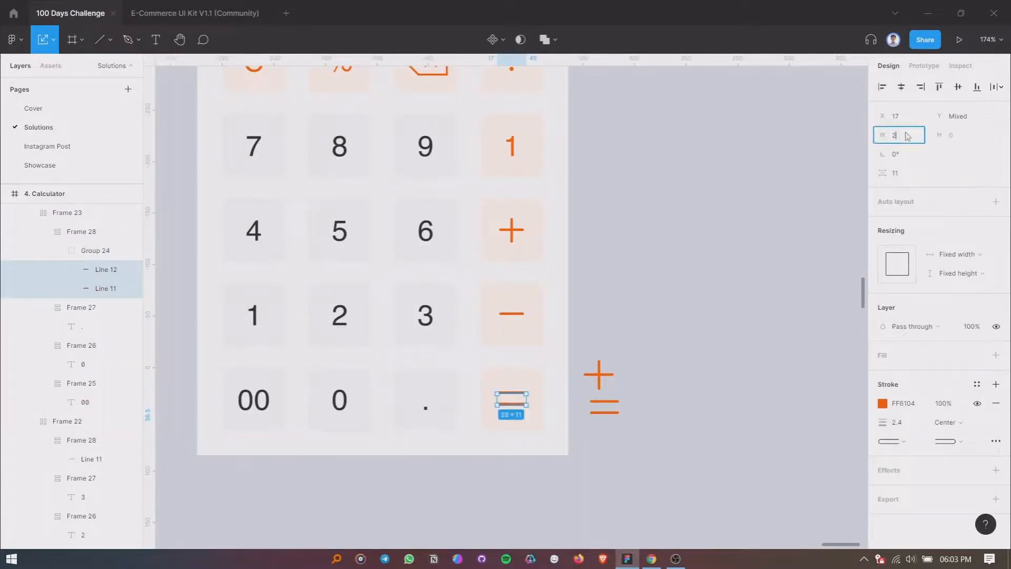
{"action": "left_click", "coordinate": [741, 238]}
{"action": "scroll", "coordinate": [740, 238], "scroll_direction": "up", "scroll_amount": 1}
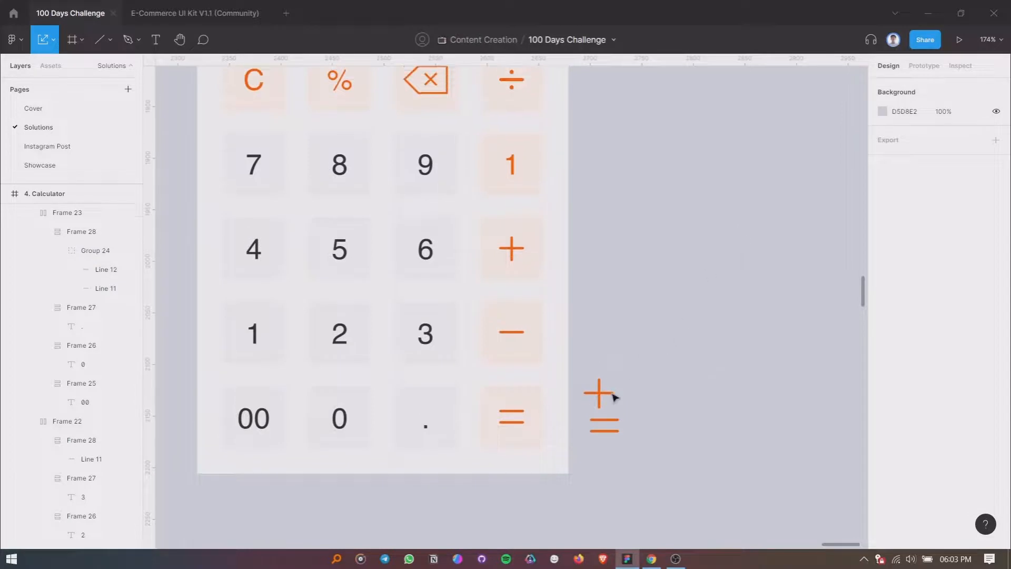
Replace the placeholder 1 on the orange key beside the 9 with a copy of the keypad's plus sign.
{"action": "left_click", "coordinate": [514, 258]}
{"action": "double_click", "coordinate": [515, 252]}
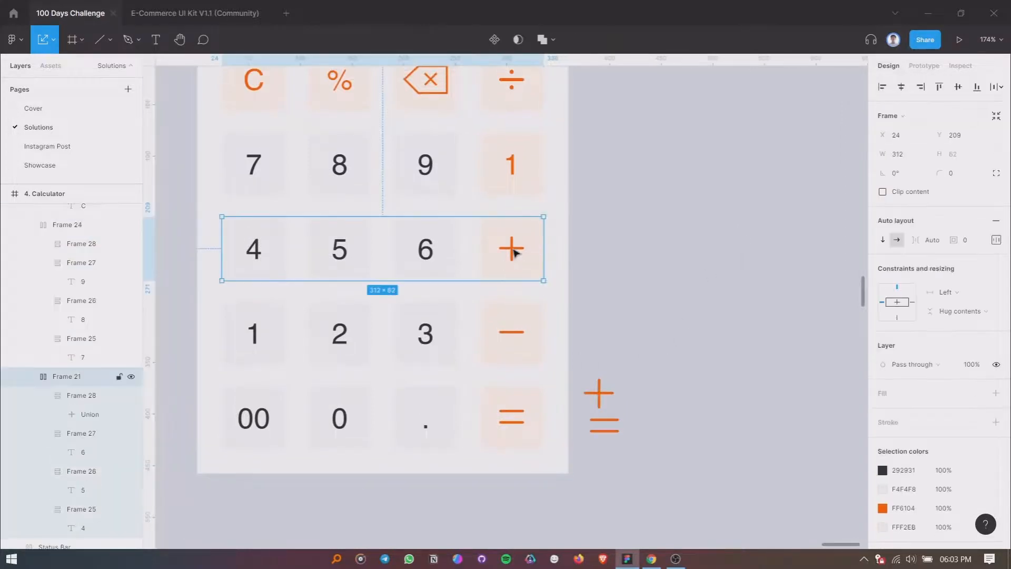
{"action": "double_click", "coordinate": [516, 251]}
{"action": "double_click", "coordinate": [516, 250]}
{"action": "right_click", "coordinate": [508, 165]}
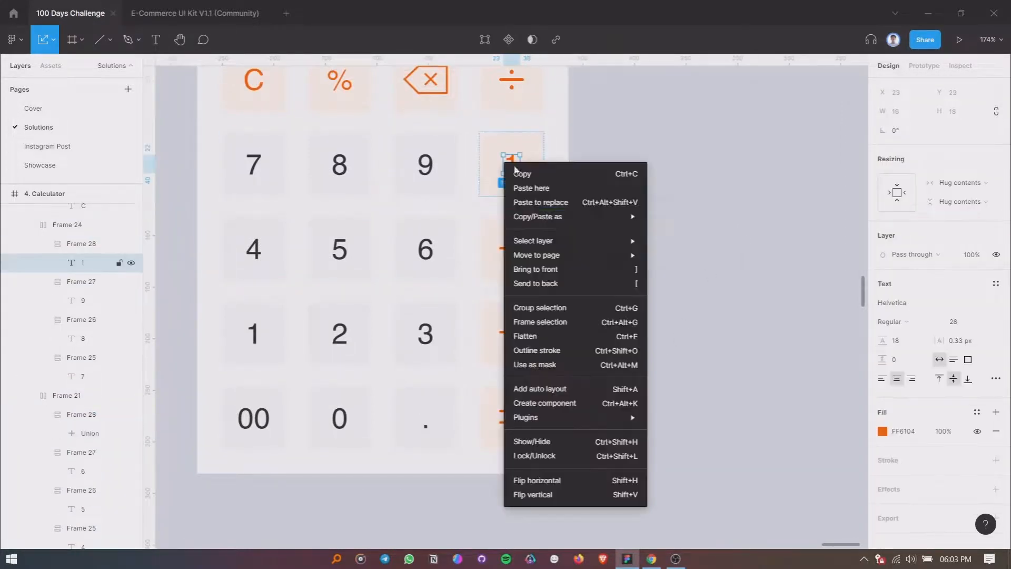
{"action": "left_click", "coordinate": [542, 199]}
Rotate the plus sign on the key beside the 9 to 45° to form a multiplication sign.
{"action": "left_click", "coordinate": [905, 134]}
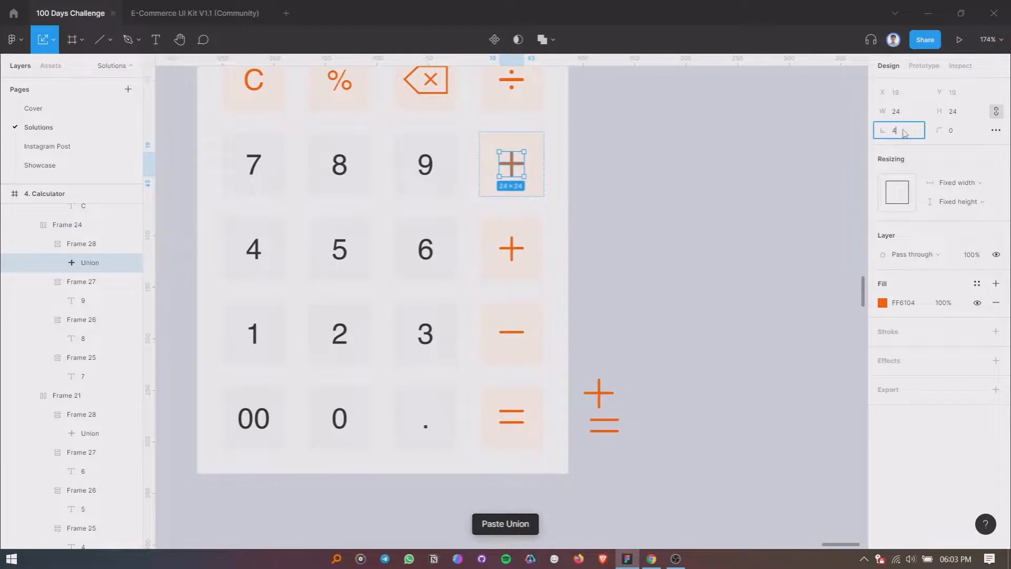
{"action": "type", "text": "45"}
{"action": "key", "text": "Return"}
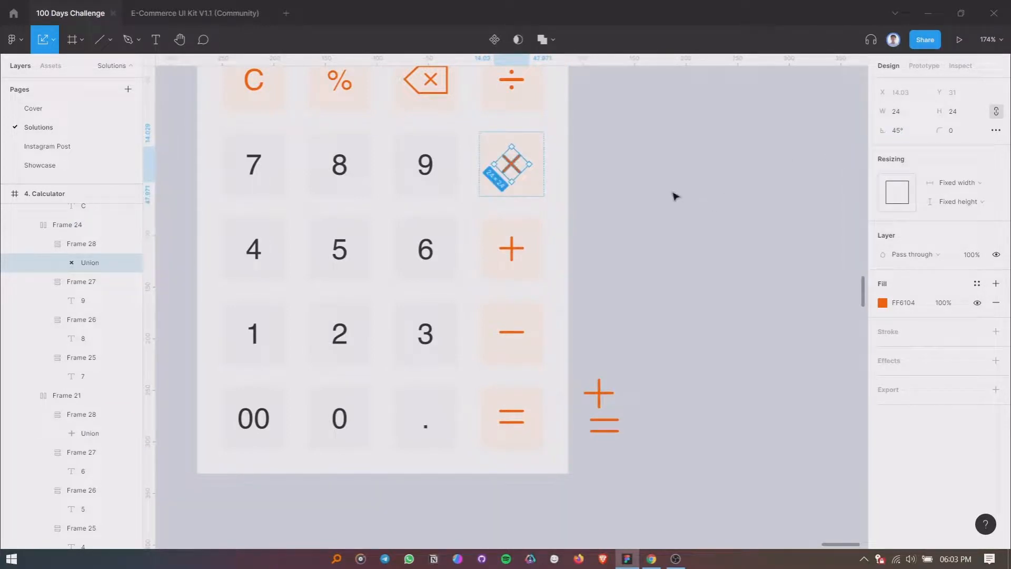
{"action": "left_click", "coordinate": [649, 184]}
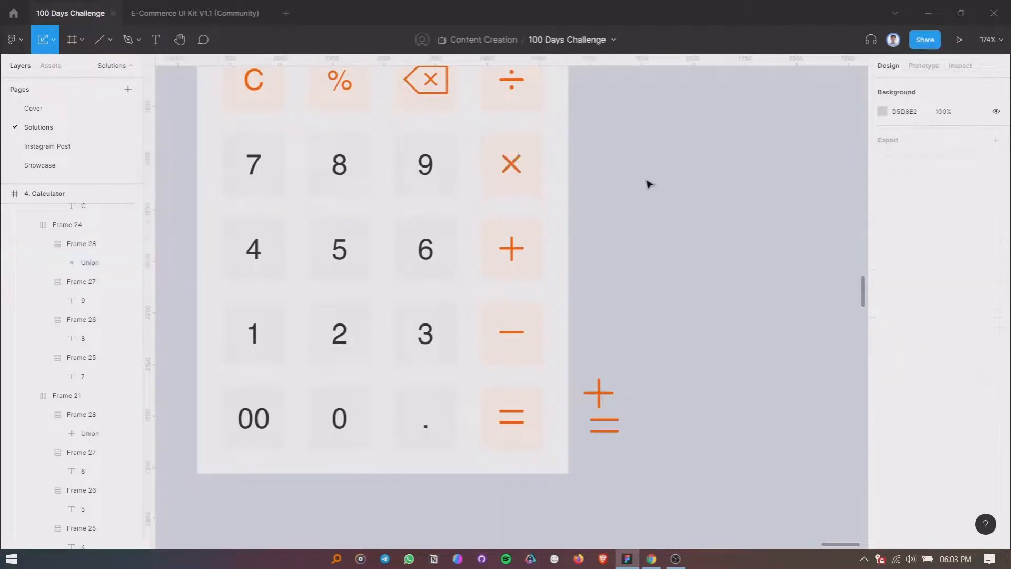
Delete the spare plus and equals signs outside the calculator screen.
{"action": "left_click_drag", "start_coordinate": [584, 362], "coordinate": [634, 467]}
{"action": "key", "text": "Delete"}
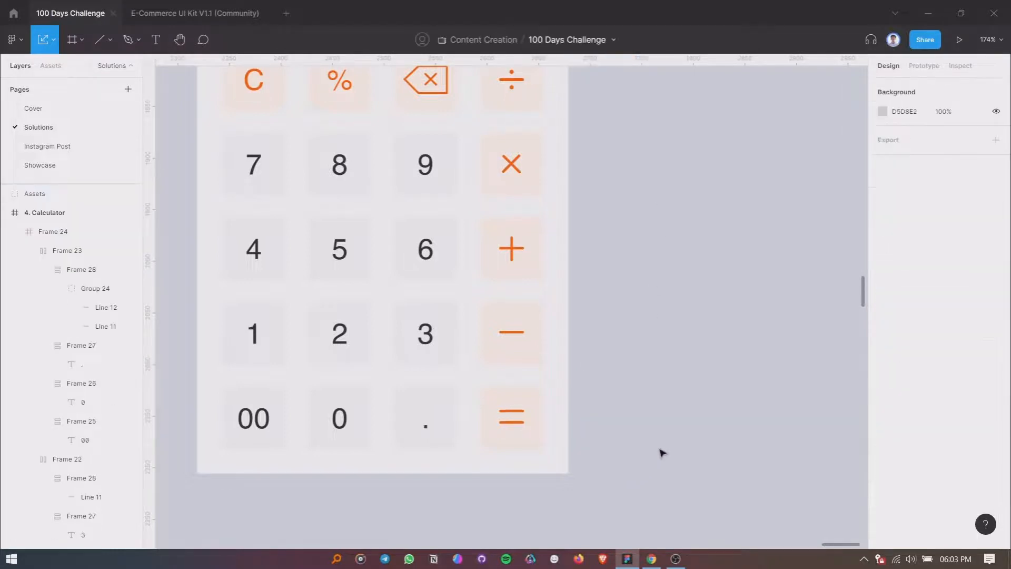
Inspect the keypad's overall layout and the minus sign's line properties.
{"action": "scroll", "coordinate": [626, 384], "scroll_direction": "up", "scroll_amount": 2}
{"action": "scroll", "coordinate": [597, 334], "scroll_direction": "down", "scroll_amount": 5}
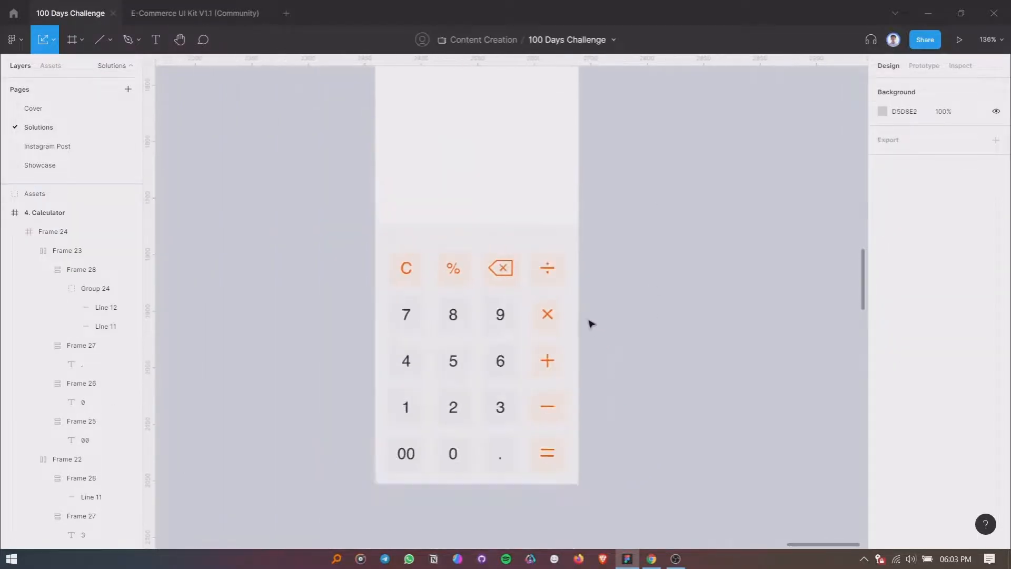
{"action": "scroll", "coordinate": [458, 289], "scroll_direction": "up", "scroll_amount": 3}
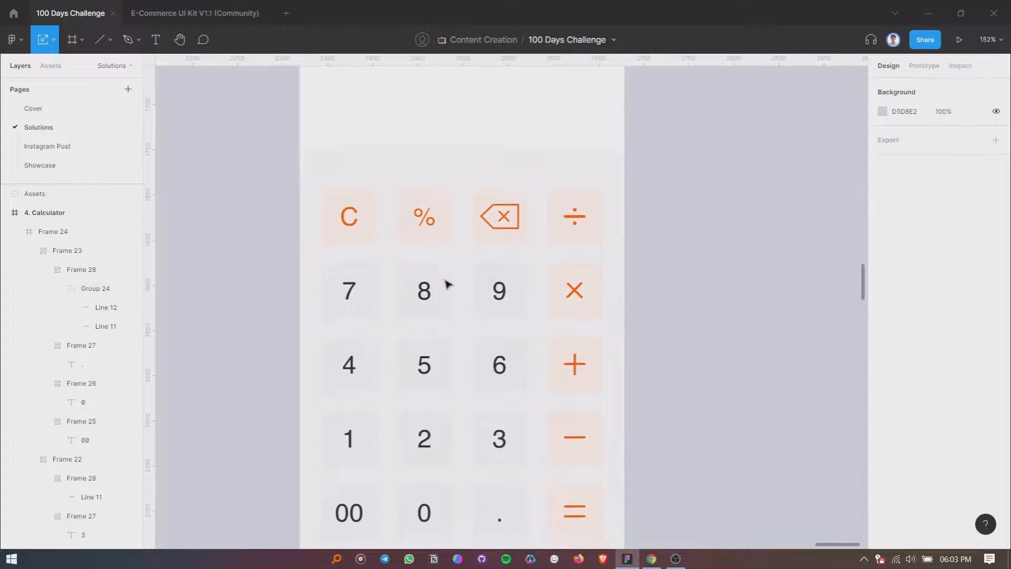
{"action": "left_click", "coordinate": [463, 160]}
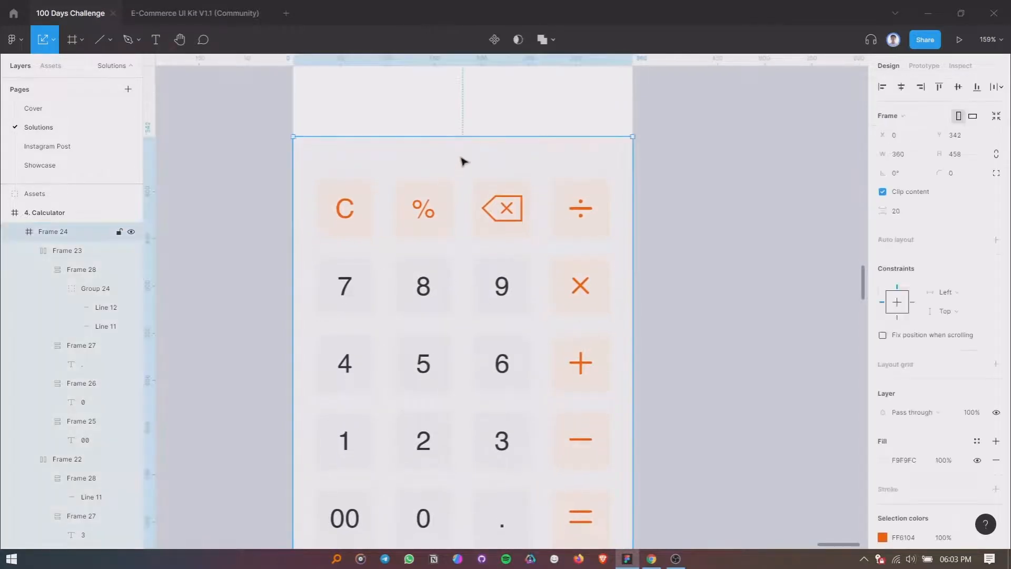
{"action": "scroll", "coordinate": [463, 161], "scroll_direction": "down", "scroll_amount": 1}
{"action": "scroll", "coordinate": [462, 160], "scroll_direction": "up", "scroll_amount": 1}
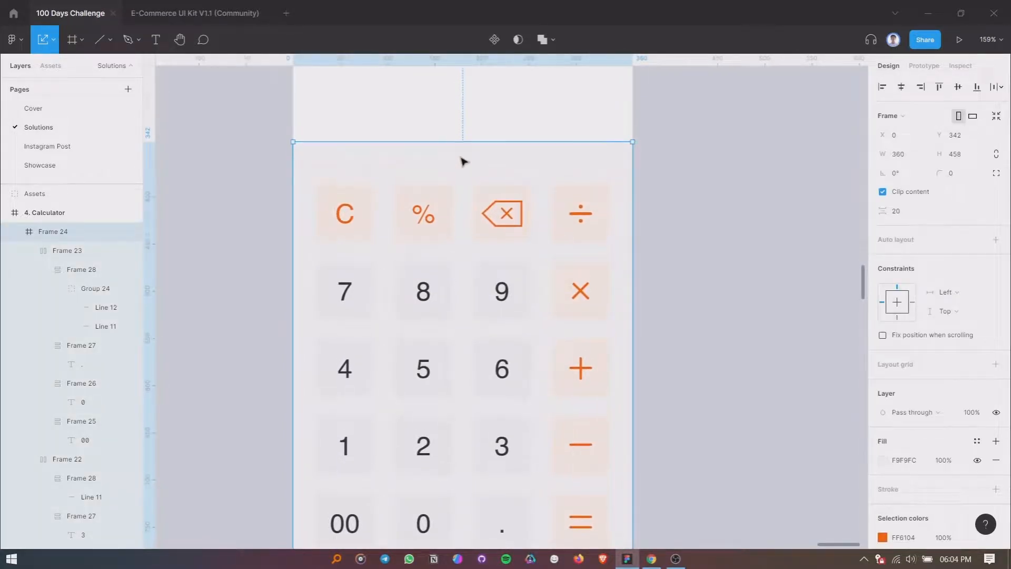
{"action": "scroll", "coordinate": [466, 168], "scroll_direction": "up", "scroll_amount": 1}
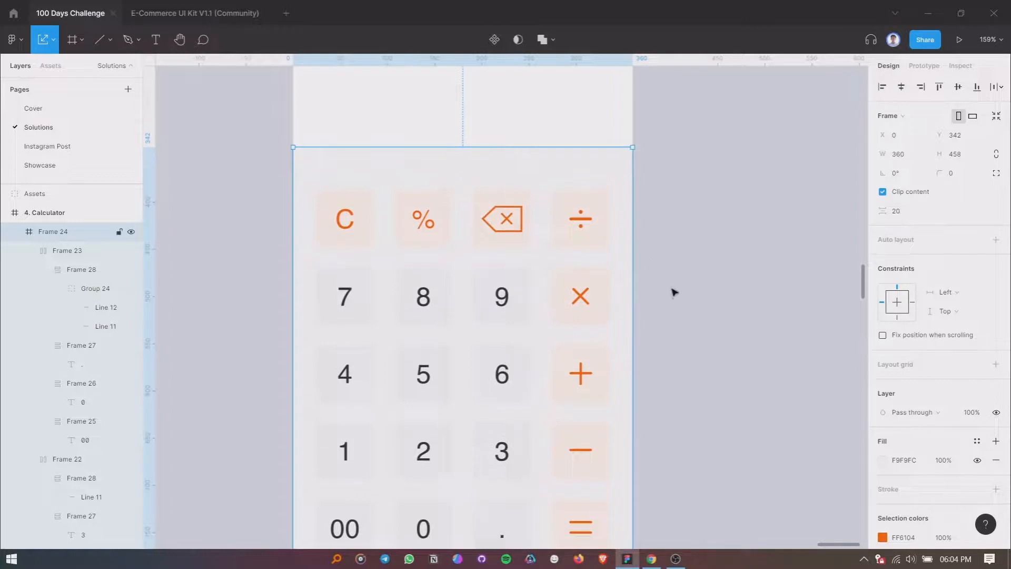
{"action": "left_click", "coordinate": [581, 453], "text": "ctrl"}
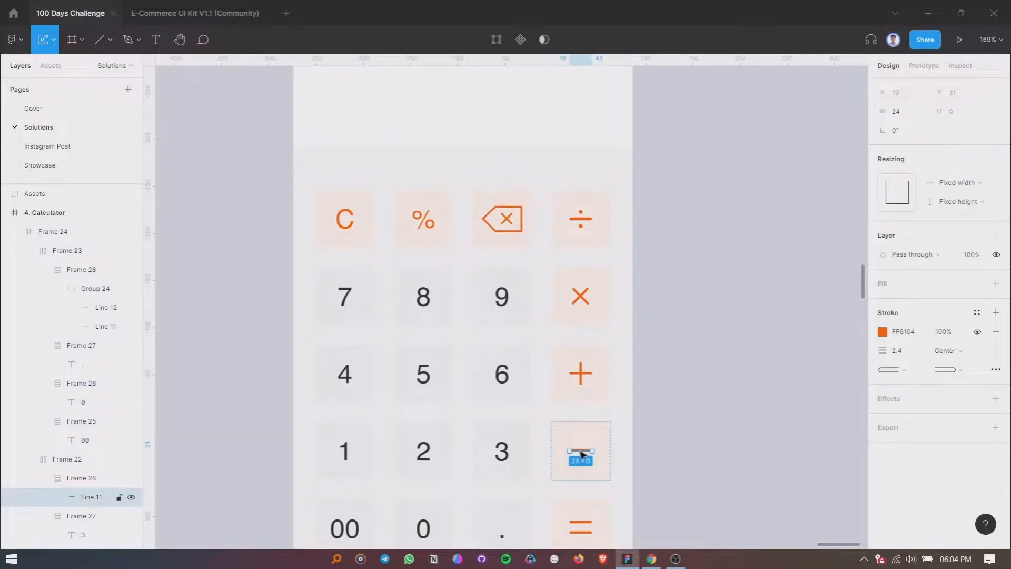
{"action": "left_click", "coordinate": [672, 380]}
Move a copy of the division sign's dot above the keypad and duplicate it into a row of three evenly spaced dots.
{"action": "left_click", "coordinate": [582, 213], "text": "ctrl"}
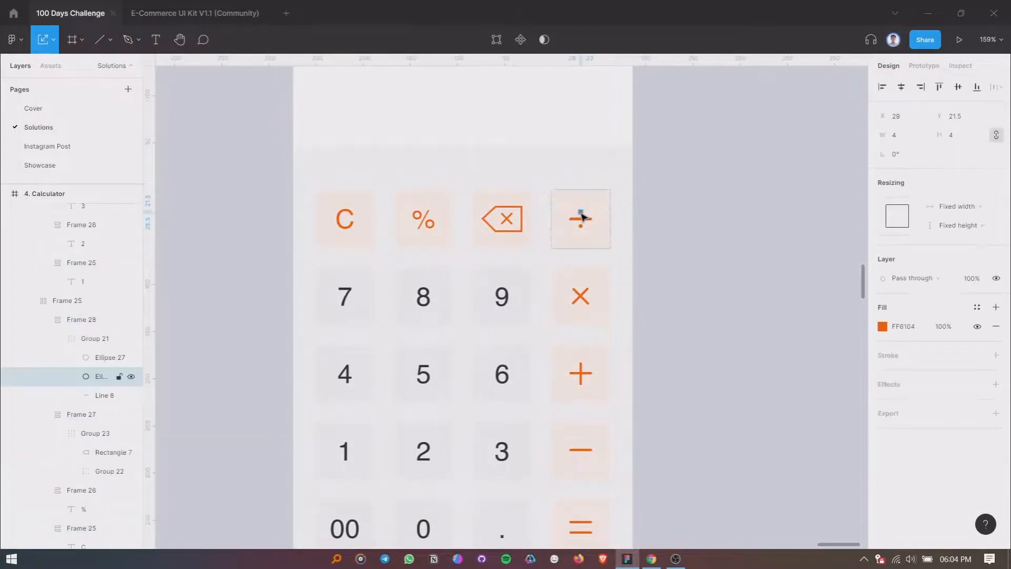
{"action": "left_click_drag", "start_coordinate": [583, 217], "coordinate": [485, 161]}
{"action": "scroll", "coordinate": [463, 159], "scroll_direction": "up", "scroll_amount": 5}
{"action": "key", "text": "ctrl+d"}
{"action": "key", "text": "ctrl+d"}
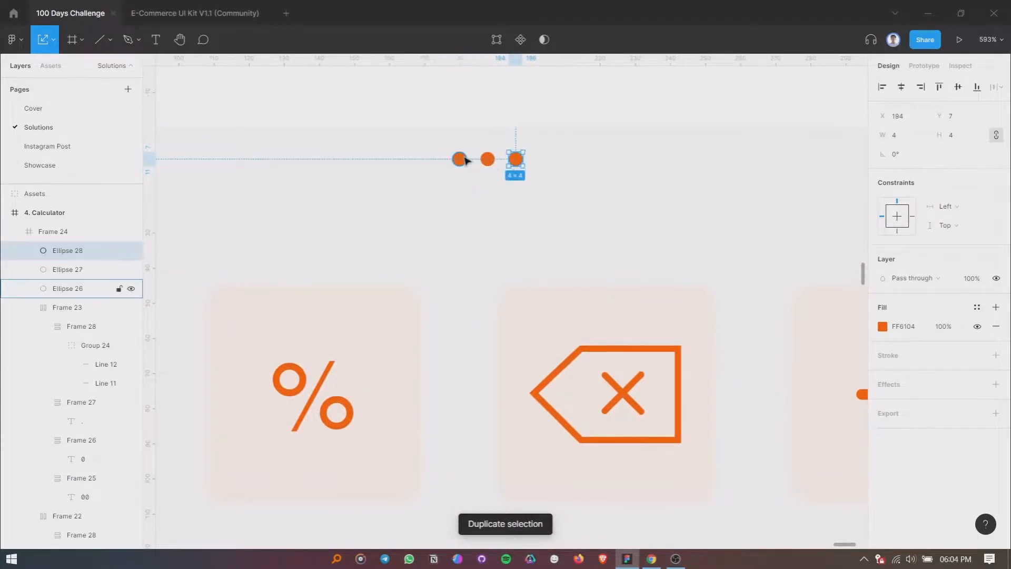
Group the three orange dots and move the group slightly lower, near the horizontal centre of the space above the keys.
{"action": "left_click", "coordinate": [461, 159]}
{"action": "left_click", "coordinate": [487, 159], "text": "shift"}
{"action": "left_click", "coordinate": [516, 160], "text": "shift"}
{"action": "key", "text": "ctrl+g"}
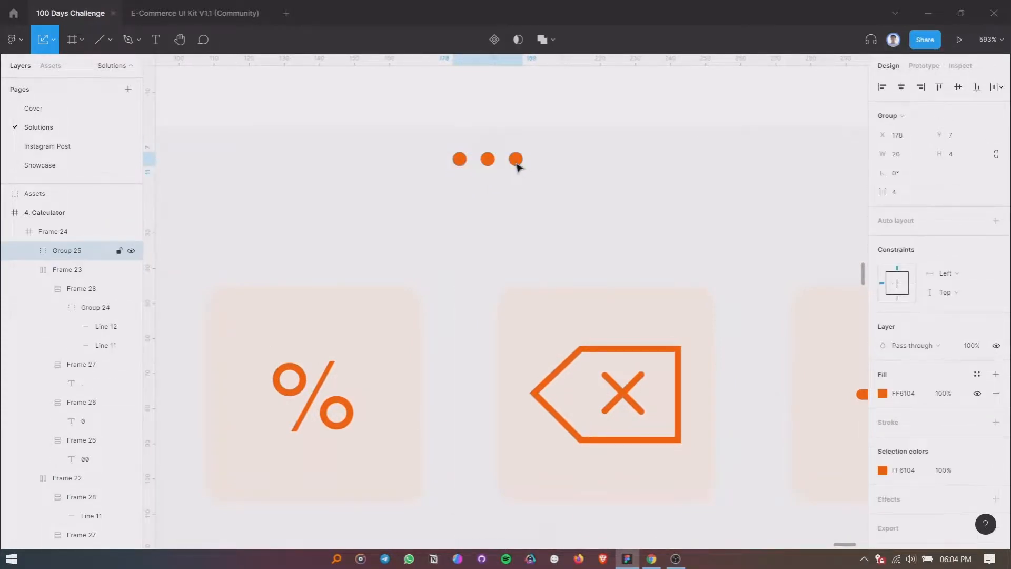
{"action": "scroll", "coordinate": [526, 160], "scroll_direction": "down", "scroll_amount": 4}
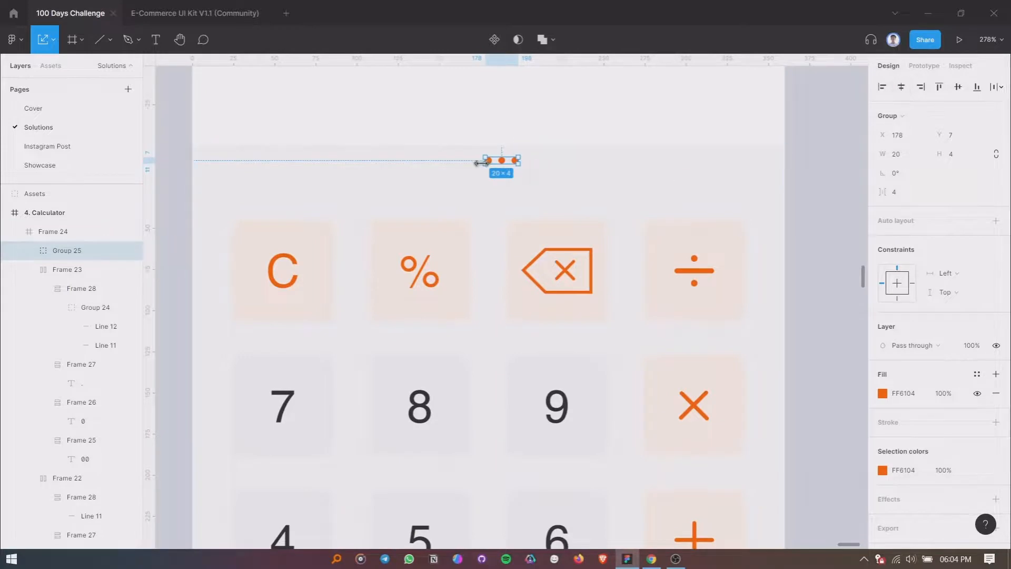
{"action": "left_click_drag", "start_coordinate": [498, 165], "coordinate": [492, 174]}
Resize all three dots in the group to 6 × 6.
{"action": "key", "text": "Return"}
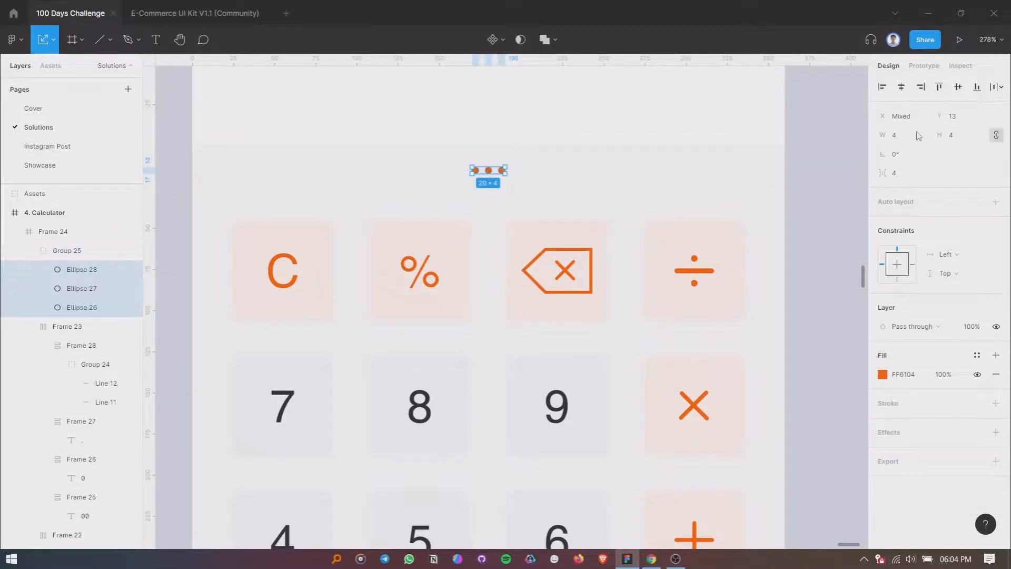
{"action": "left_click", "coordinate": [919, 137]}
{"action": "type", "text": "6"}
{"action": "key", "text": "Return"}
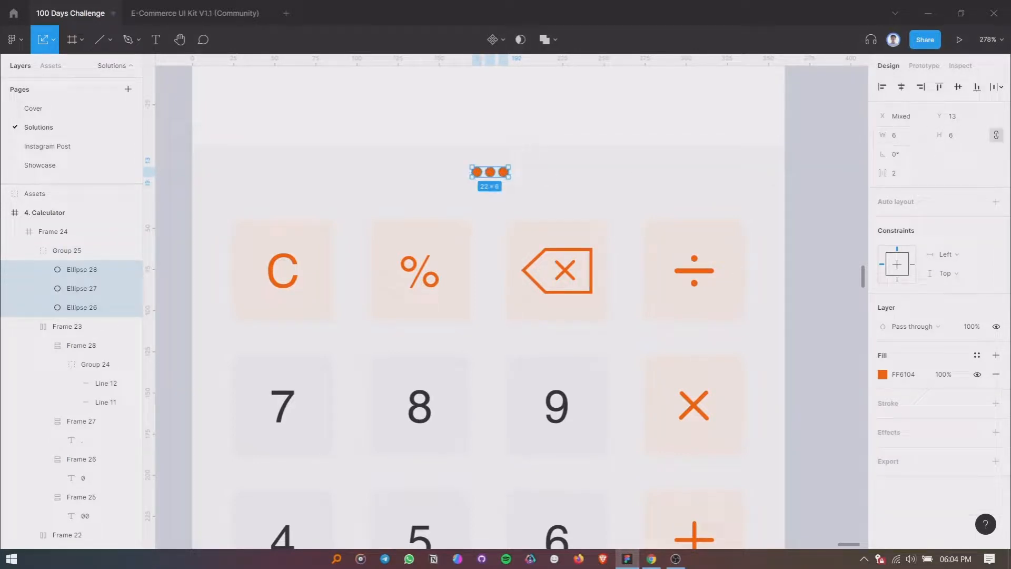
Try a spacing of 12 between the three dots.
{"action": "left_click", "coordinate": [894, 173]}
{"action": "type", "text": "12"}
{"action": "key", "text": "Return"}
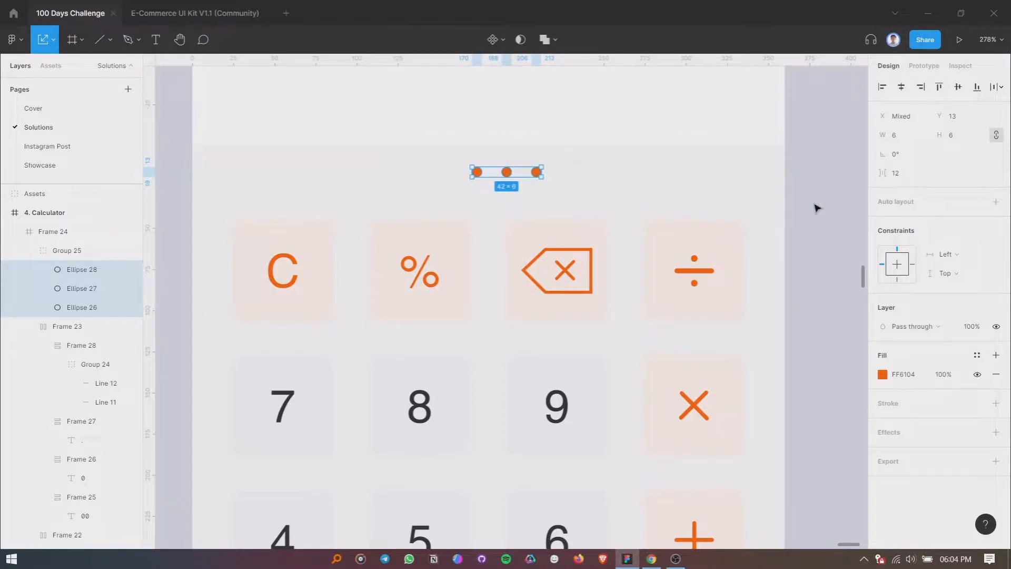
Set the spacing between the dots to 8 and centre the row horizontally in the keypad panel at Y 10.
{"action": "left_click", "coordinate": [895, 173]}
{"action": "type", "text": "8"}
{"action": "key", "text": "Return"}
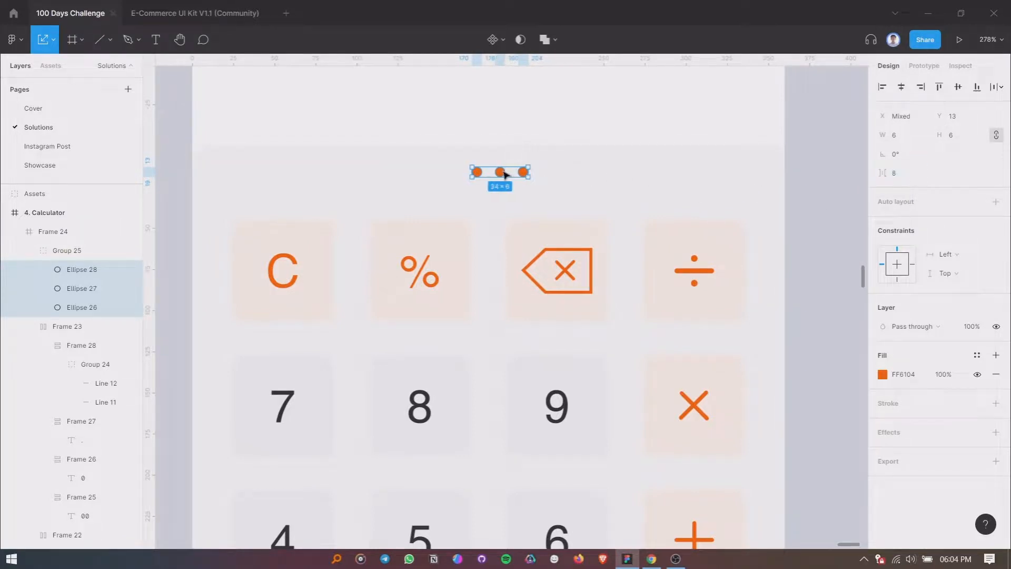
{"action": "left_click_drag", "start_coordinate": [501, 174], "coordinate": [496, 169]}
{"action": "scroll", "coordinate": [553, 177], "scroll_direction": "down", "scroll_amount": 3}
{"action": "left_click", "coordinate": [758, 245]}
{"action": "scroll", "coordinate": [515, 211], "scroll_direction": "down", "scroll_amount": 2}
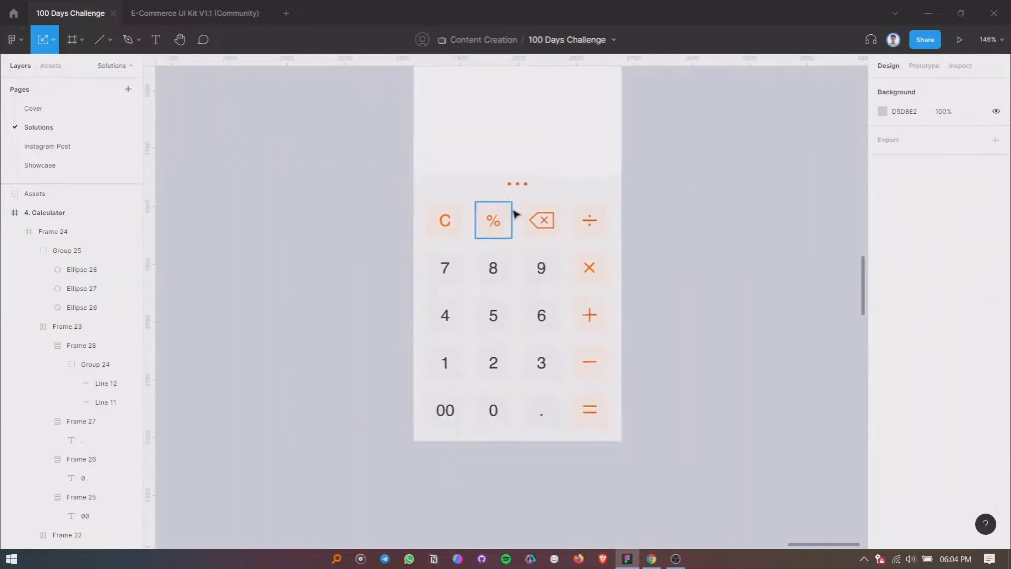
Sample the keypad panel's background colour for the dot group's fill and darken it to the grey B1B1C3.
{"action": "scroll", "coordinate": [614, 216], "scroll_direction": "up", "scroll_amount": 1}
{"action": "left_click", "coordinate": [500, 179]}
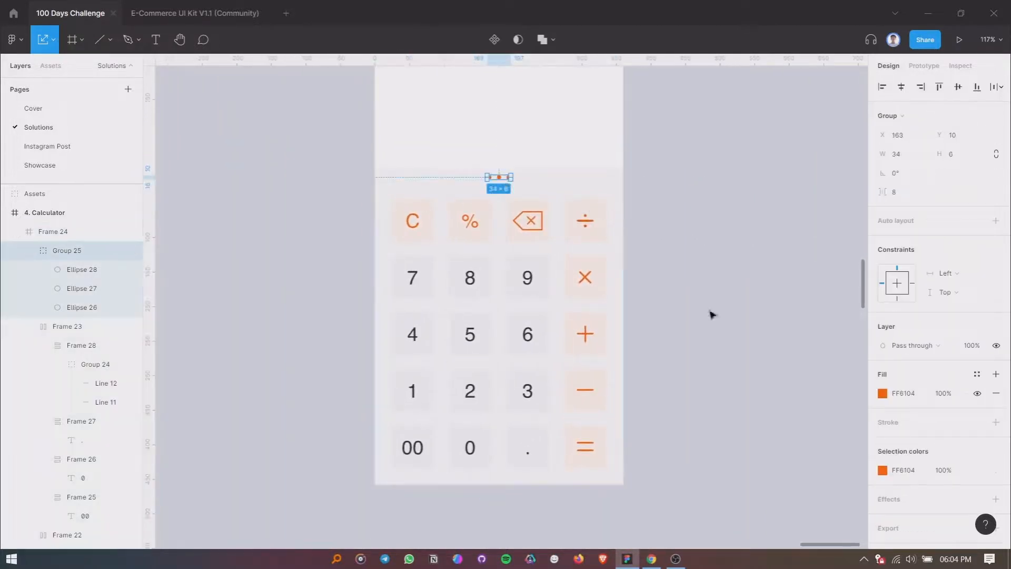
{"action": "left_click", "coordinate": [882, 393]}
{"action": "left_click", "coordinate": [743, 416]}
{"action": "left_click", "coordinate": [603, 176]}
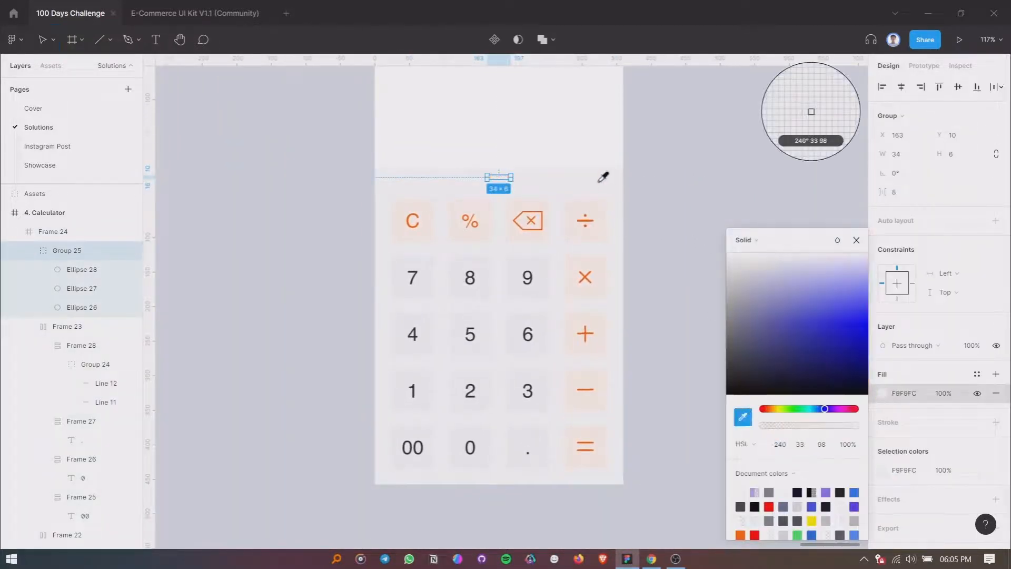
{"action": "left_click", "coordinate": [745, 444]}
{"action": "left_click", "coordinate": [754, 401]}
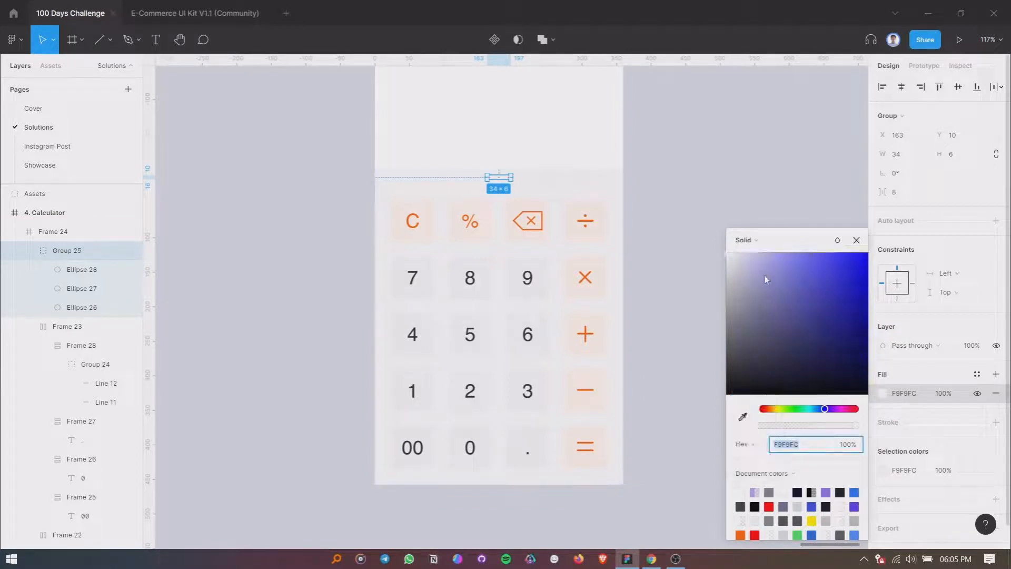
{"action": "left_click_drag", "start_coordinate": [763, 276], "coordinate": [740, 290]}
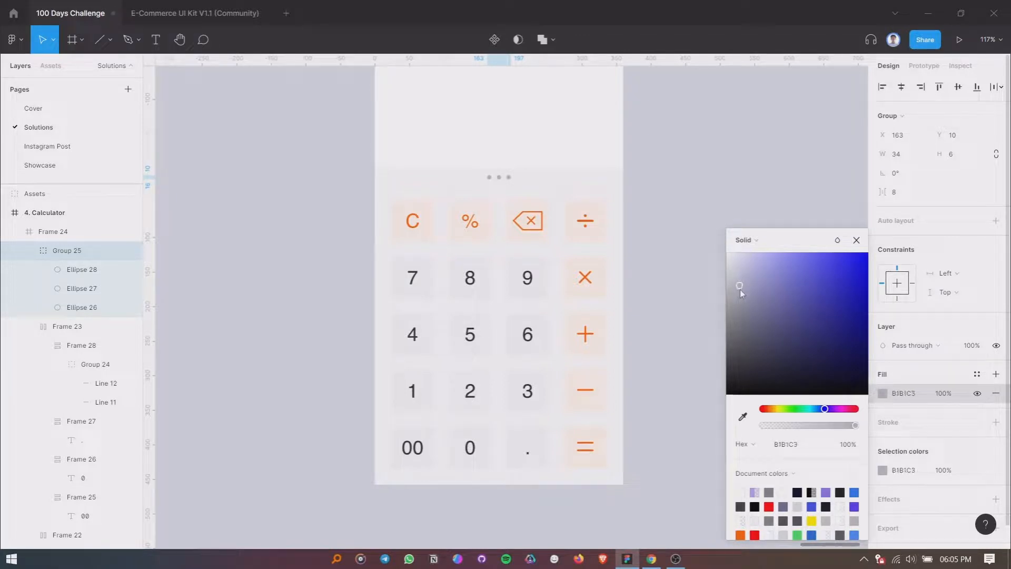
{"action": "left_click", "coordinate": [857, 241]}
{"action": "left_click", "coordinate": [755, 275]}
Try a Y position of 16 for the grey dot group.
{"action": "scroll", "coordinate": [685, 237], "scroll_direction": "up", "scroll_amount": 1}
{"action": "scroll", "coordinate": [678, 233], "scroll_direction": "down", "scroll_amount": 1}
{"action": "scroll", "coordinate": [679, 234], "scroll_direction": "up", "scroll_amount": 2}
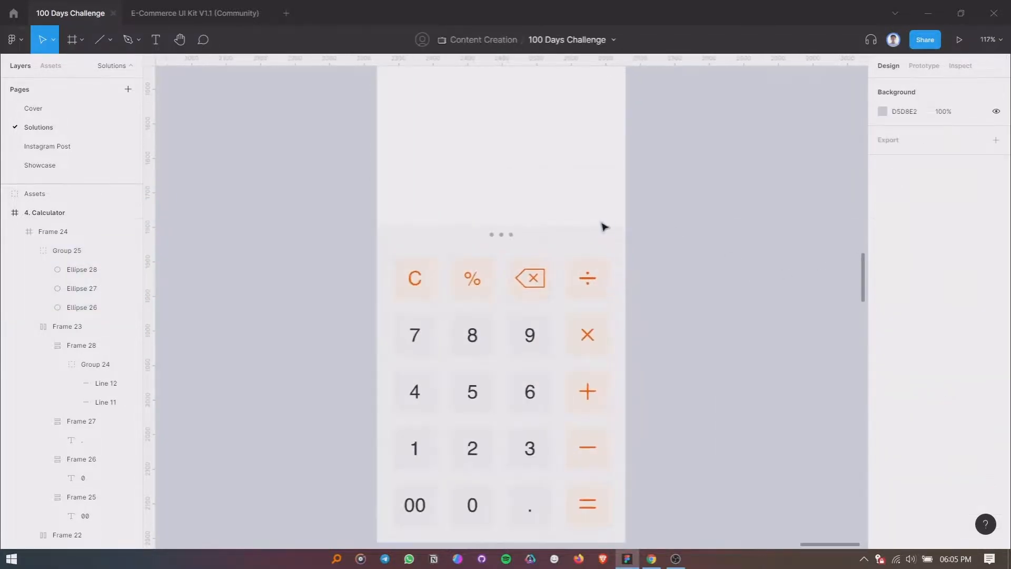
{"action": "left_click", "coordinate": [506, 235]}
{"action": "left_click", "coordinate": [967, 135]}
{"action": "type", "text": "16"}
{"action": "key", "text": "Return"}
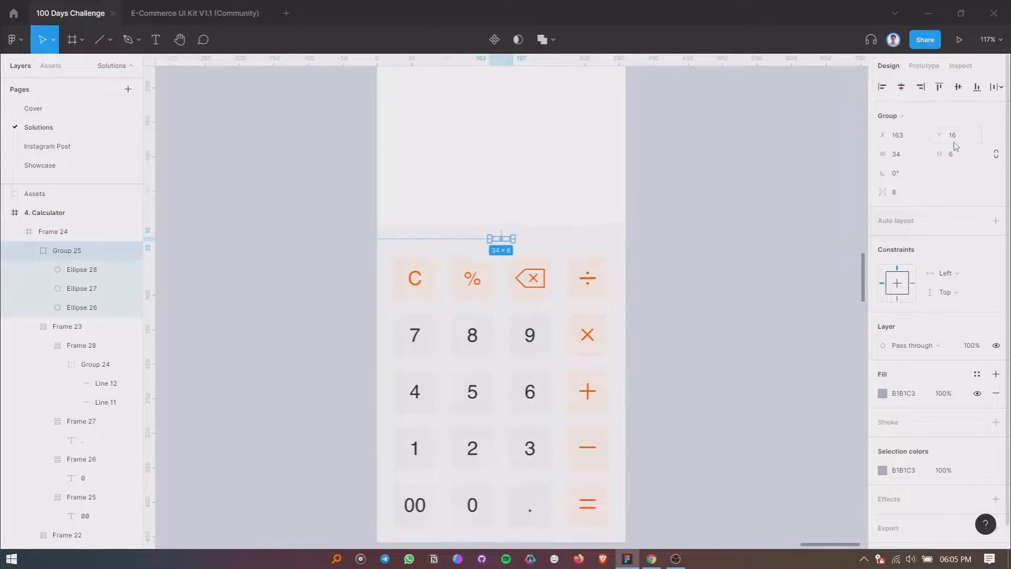
Set the grey dot group's Y position to 12.
{"action": "left_click", "coordinate": [964, 138]}
{"action": "type", "text": "12"}
{"action": "key", "text": "Return"}
{"action": "left_click", "coordinate": [766, 231]}
Copy the keypad's 7 into the empty display area above the keys and set its font size to 32.
{"action": "scroll", "coordinate": [673, 239], "scroll_direction": "down", "scroll_amount": 3}
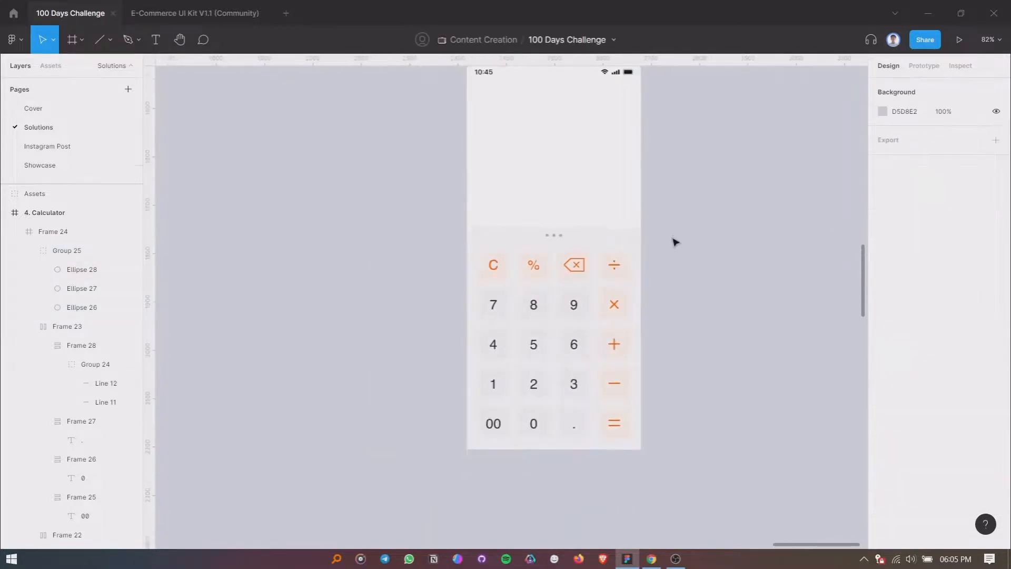
{"action": "scroll", "coordinate": [669, 211], "scroll_direction": "up", "scroll_amount": 2}
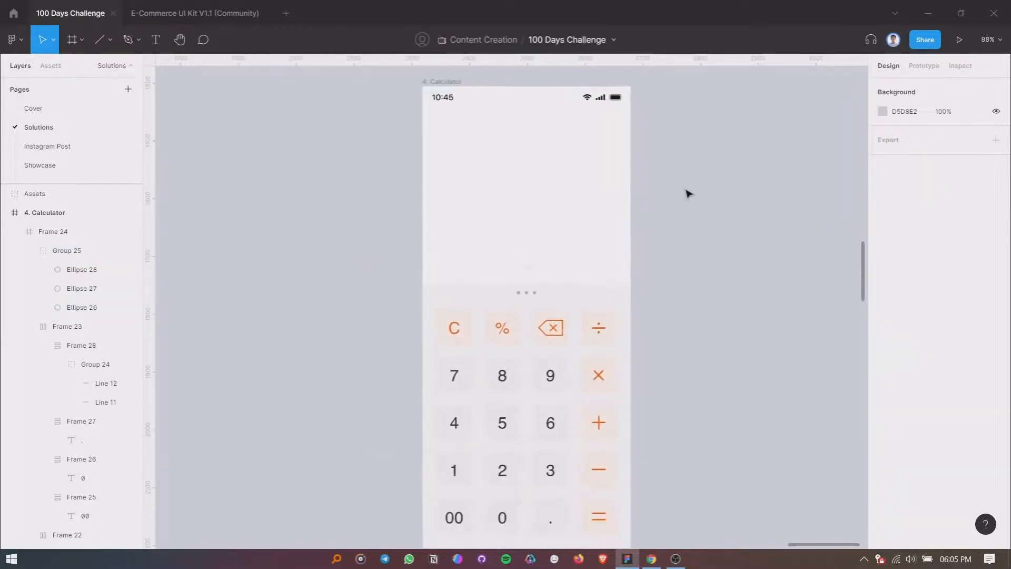
{"action": "scroll", "coordinate": [680, 191], "scroll_direction": "down", "scroll_amount": 1}
{"action": "scroll", "coordinate": [674, 194], "scroll_direction": "up", "scroll_amount": 1}
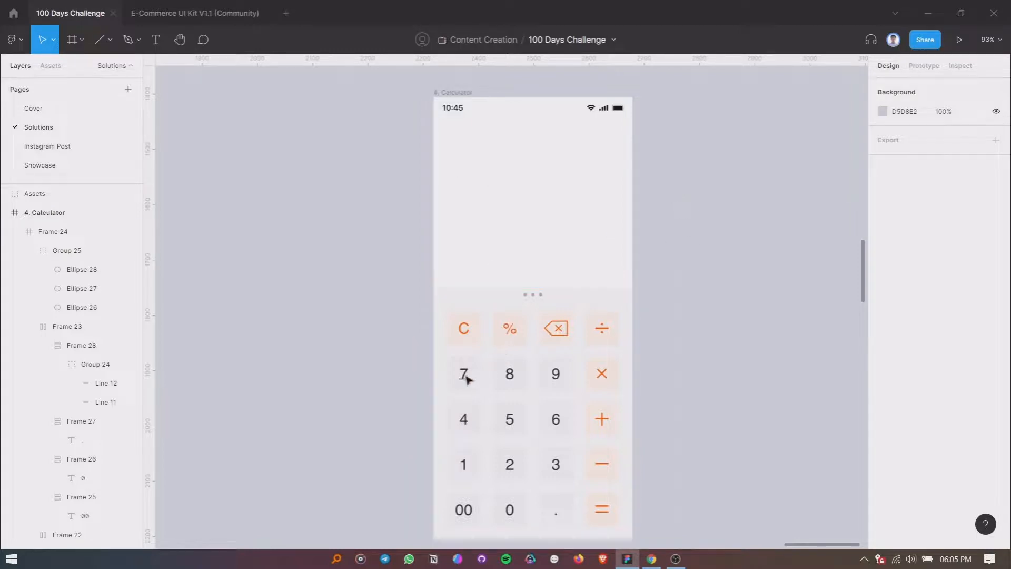
{"action": "left_click_drag", "start_coordinate": [464, 376], "coordinate": [473, 236]}
{"action": "left_click", "coordinate": [960, 366]}
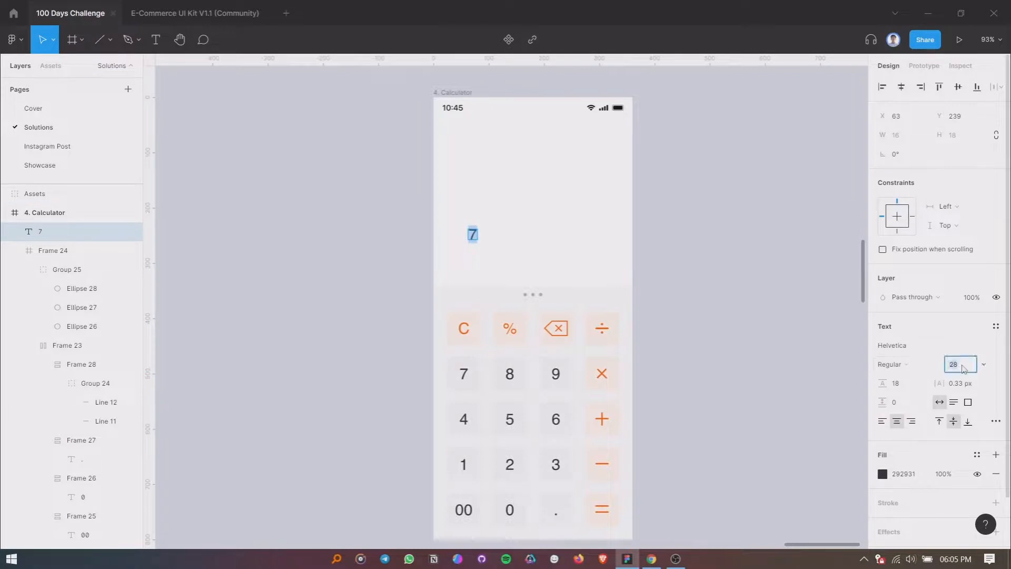
{"action": "type", "text": "32"}
{"action": "key", "text": "Return"}
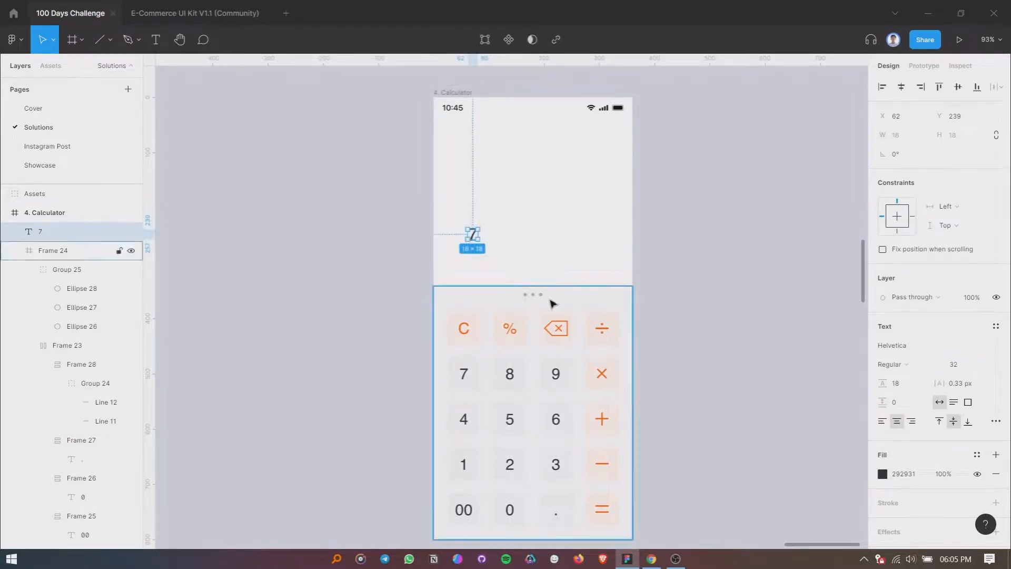
Replace the 7 in the display area with 158 and set its text box to auto width.
{"action": "double_click", "coordinate": [472, 234]}
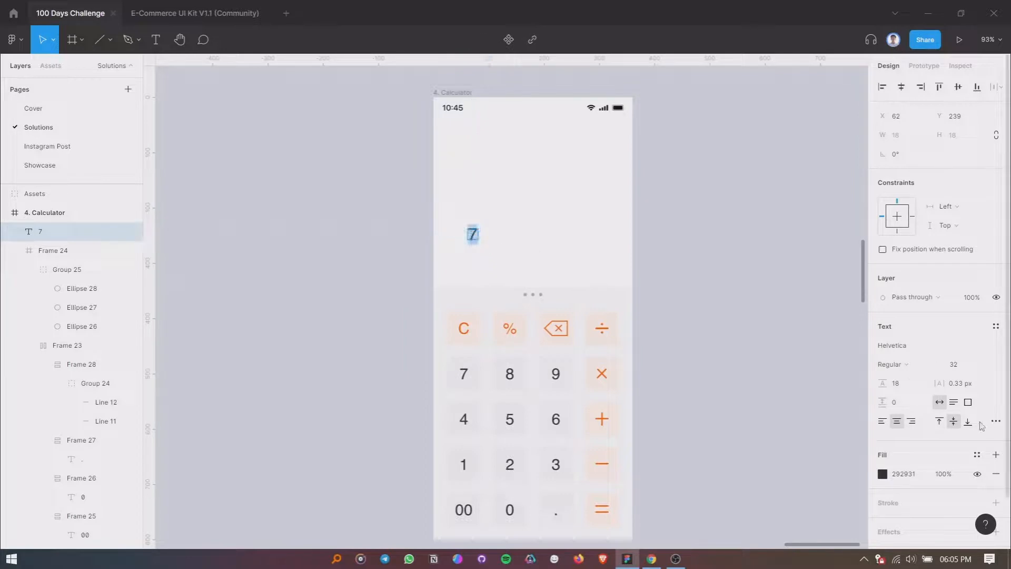
{"action": "left_click", "coordinate": [954, 403]}
{"action": "left_click", "coordinate": [960, 365]}
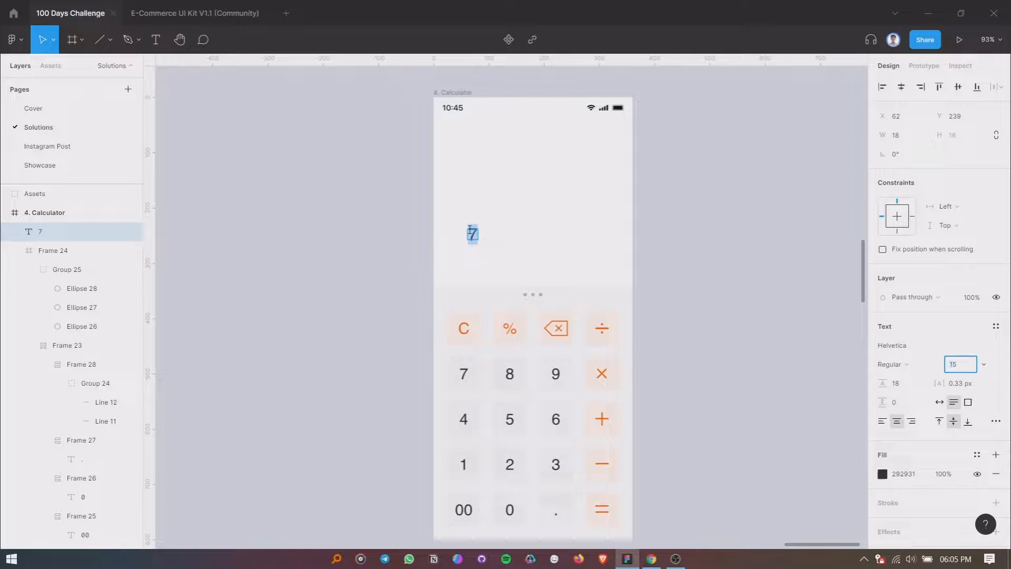
{"action": "type", "text": "158"}
{"action": "left_click", "coordinate": [939, 403]}
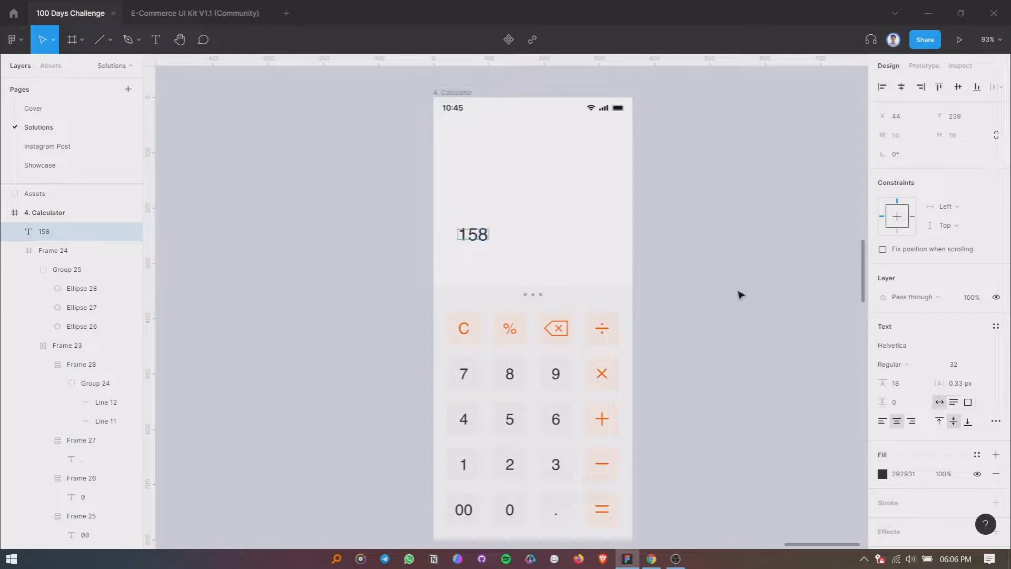
Try adding an operator sign after 158, first in a fixed-size text box and then in an auto-width one.
{"action": "double_click", "coordinate": [465, 233]}
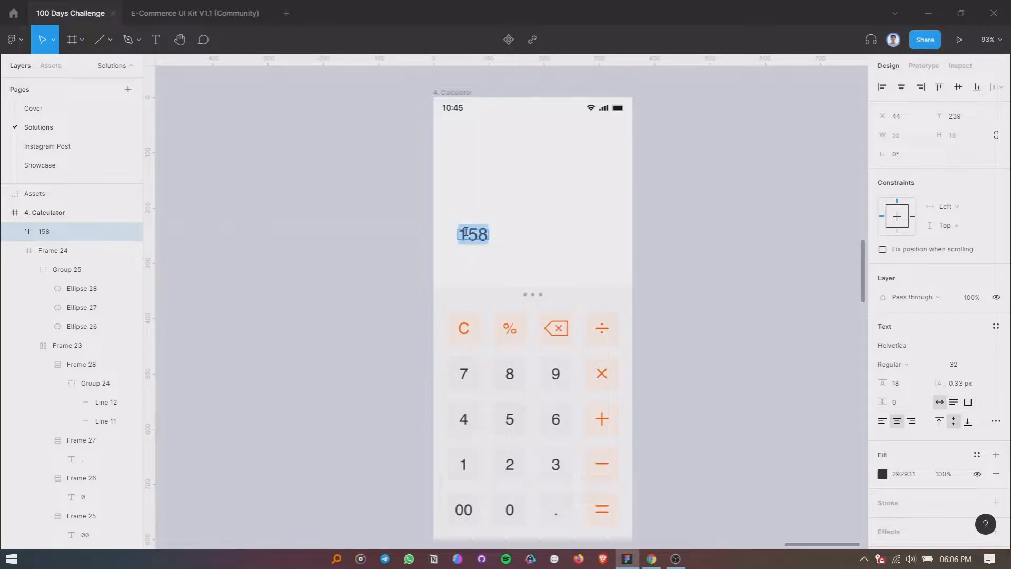
{"action": "left_click", "coordinate": [967, 402]}
{"action": "key", "text": "Escape"}
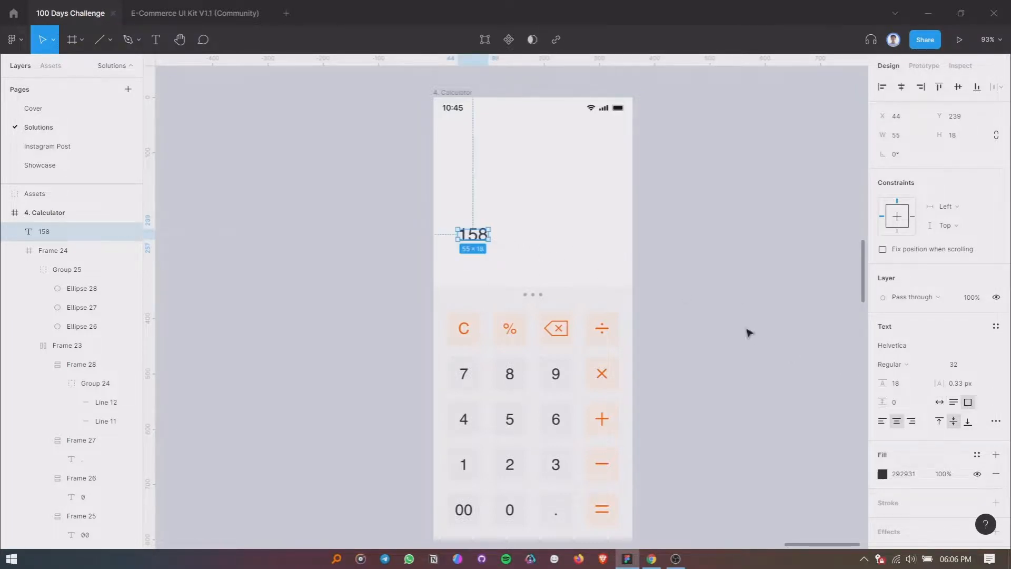
{"action": "double_click", "coordinate": [484, 237]}
{"action": "left_click", "coordinate": [488, 236]}
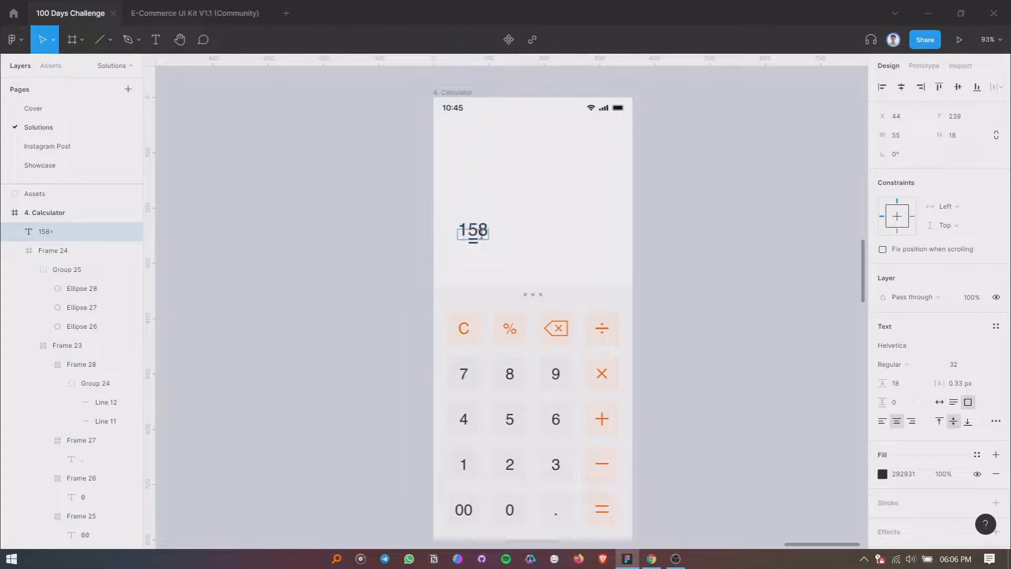
{"action": "left_click", "coordinate": [939, 403]}
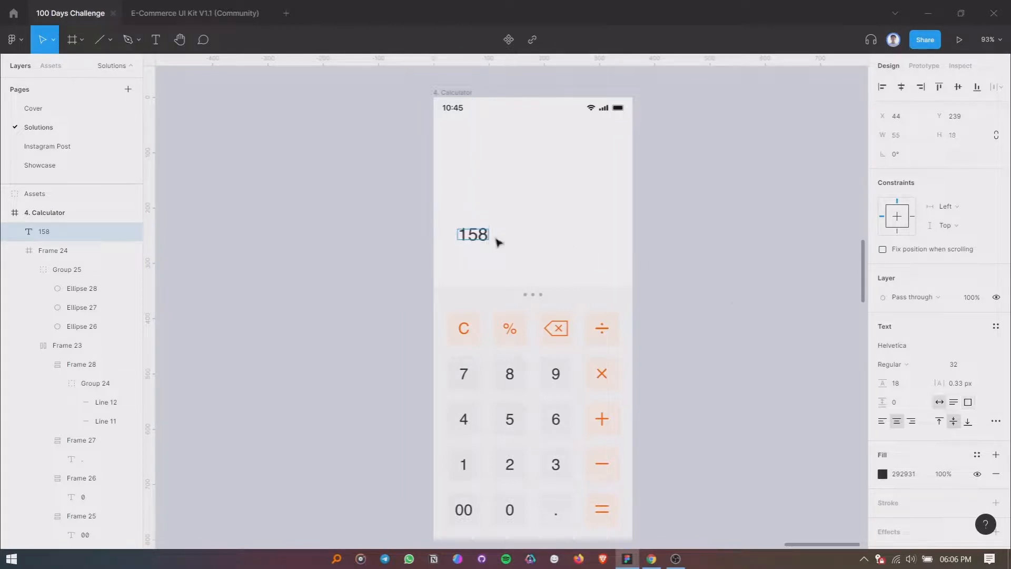
{"action": "type", "text": "+"}
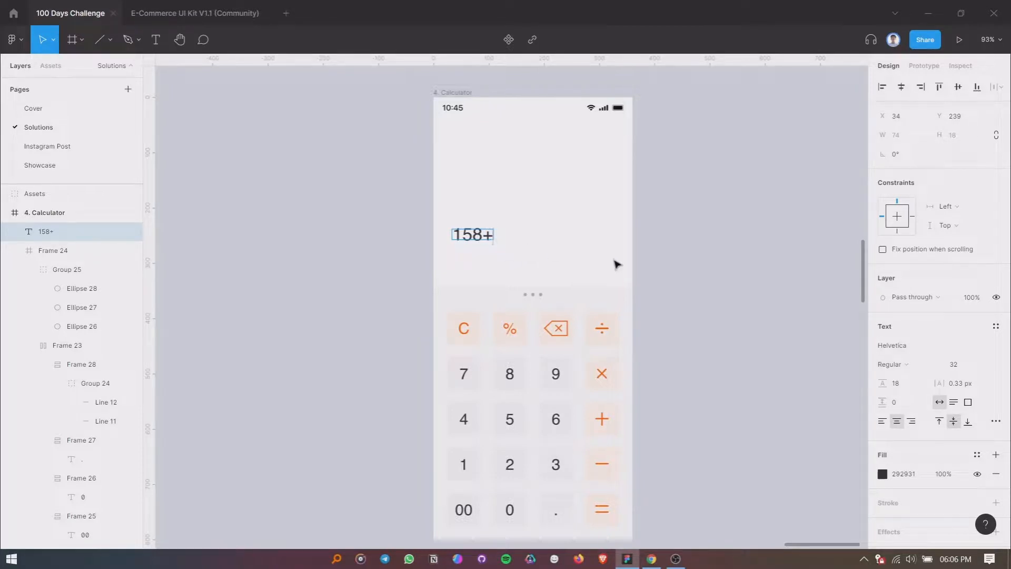
{"action": "key", "text": "BackSpace"}
{"action": "key", "text": "Escape"}
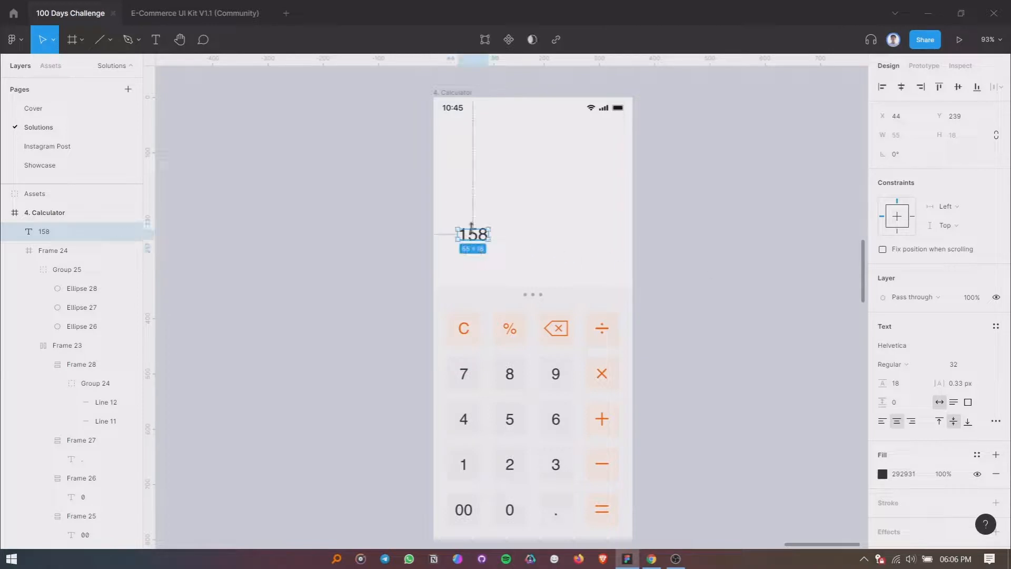
Move 158 further left in the display area and place a copy of the keypad's plus sign right after it.
{"action": "left_click_drag", "start_coordinate": [474, 238], "coordinate": [504, 238]}
{"action": "scroll", "coordinate": [504, 238], "scroll_direction": "up", "scroll_amount": 4}
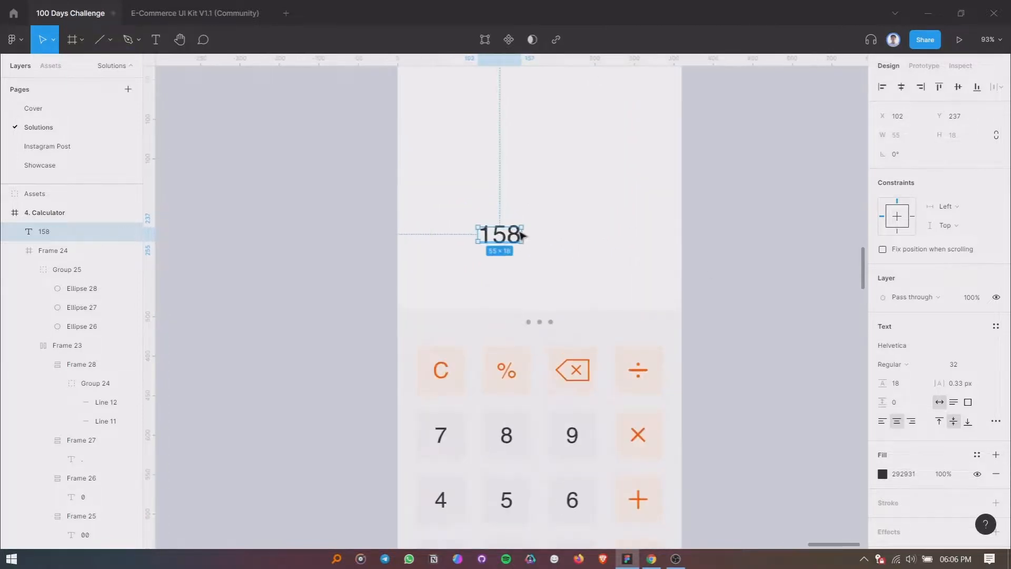
{"action": "scroll", "coordinate": [504, 238], "scroll_direction": "up", "scroll_amount": 1}
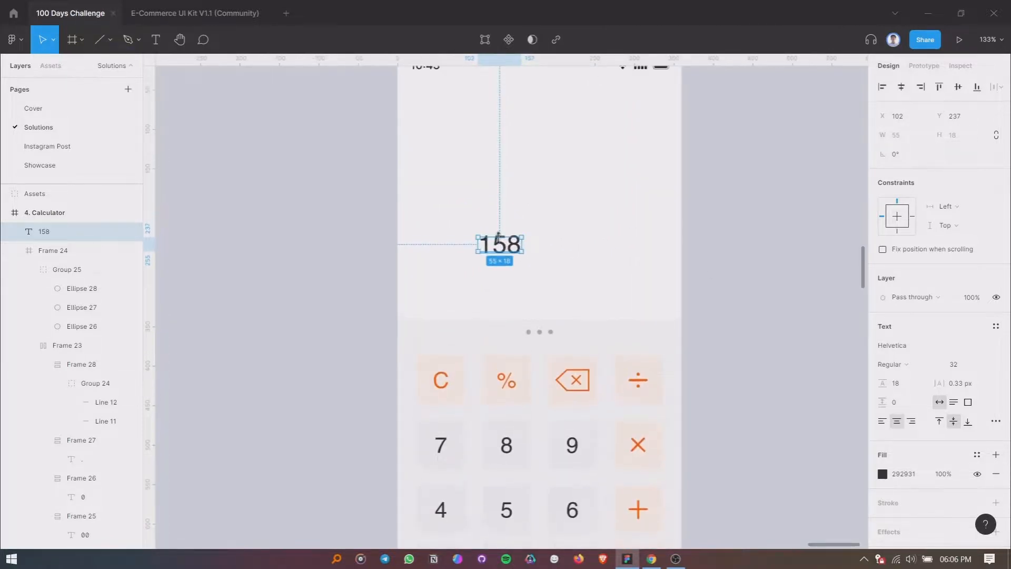
{"action": "left_click_drag", "start_coordinate": [504, 238], "coordinate": [466, 237]}
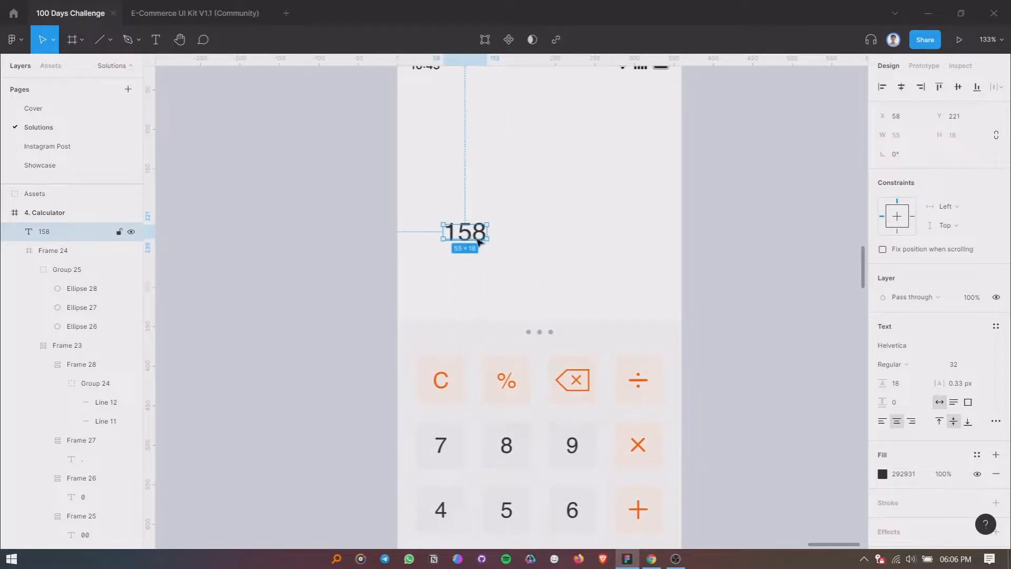
{"action": "left_click", "coordinate": [639, 512]}
{"action": "double_click", "coordinate": [639, 512]}
{"action": "left_click_drag", "start_coordinate": [643, 511], "coordinate": [508, 234]}
Copy the keypad's multiplication sign into the display area, leaving room for a number after the plus sign.
{"action": "left_click", "coordinate": [639, 444]}
{"action": "double_click", "coordinate": [639, 445]}
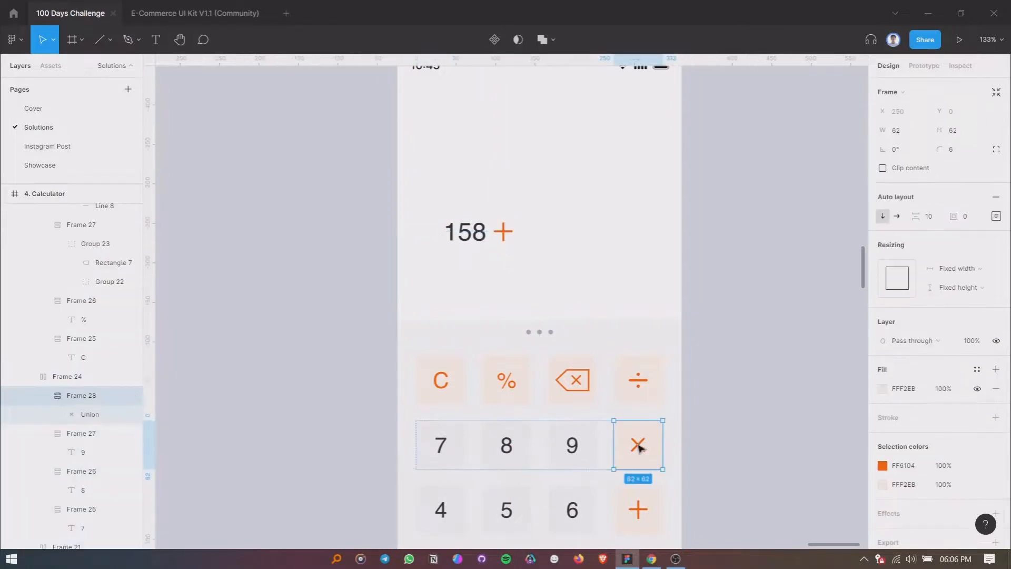
{"action": "left_click", "coordinate": [638, 445]}
{"action": "left_click_drag", "start_coordinate": [643, 444], "coordinate": [573, 235]}
Duplicate the 158 text below the plus sign and change the copy to 256.
{"action": "left_click", "coordinate": [470, 234]}
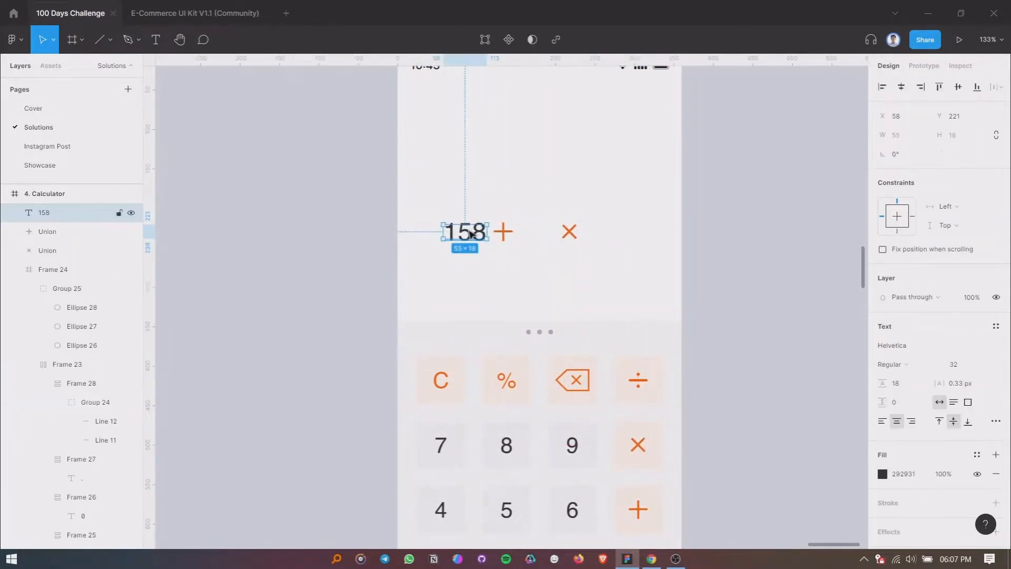
{"action": "left_click_drag", "start_coordinate": [470, 234], "coordinate": [504, 274]}
{"action": "key", "text": "Return"}
{"action": "type", "text": "256"}
{"action": "key", "text": "Escape"}
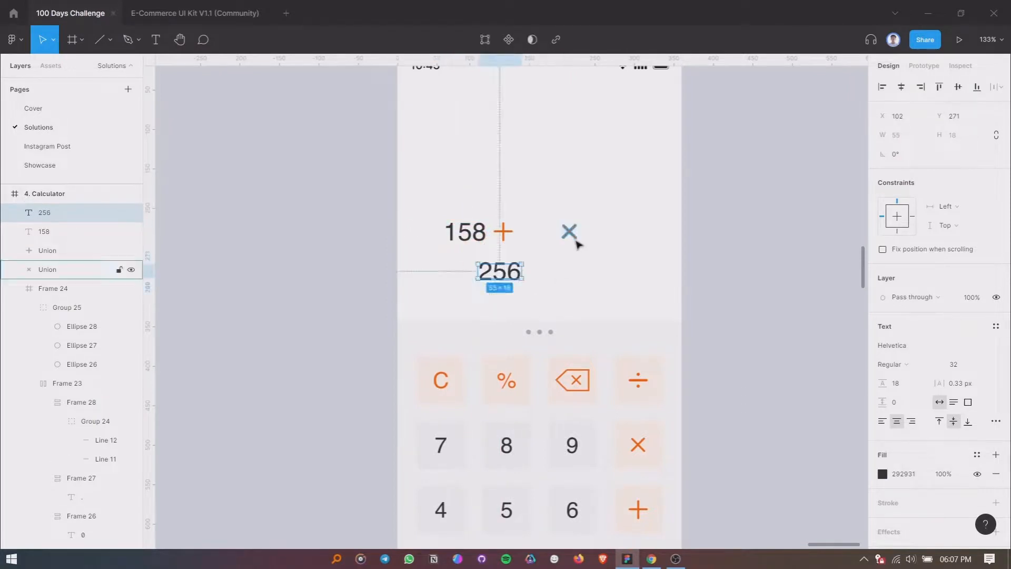
Place 256 between the plus and multiplication signs, and add another number copy reading 43 after the multiplication sign.
{"action": "left_click_drag", "start_coordinate": [576, 240], "coordinate": [599, 243]}
{"action": "left_click", "coordinate": [502, 278]}
{"action": "left_click_drag", "start_coordinate": [501, 278], "coordinate": [602, 237]}
{"action": "left_click", "coordinate": [543, 236]}
{"action": "double_click", "coordinate": [610, 235]}
{"action": "type", "text": "43"}
{"action": "key", "text": "Escape"}
Align all five parts of the expression on their vertical centres and distribute them with equal spacing.
{"action": "left_click_drag", "start_coordinate": [431, 207], "coordinate": [641, 268]}
{"action": "left_click", "coordinate": [607, 240]}
{"action": "left_click", "coordinate": [609, 241]}
{"action": "left_click", "coordinate": [597, 265]}
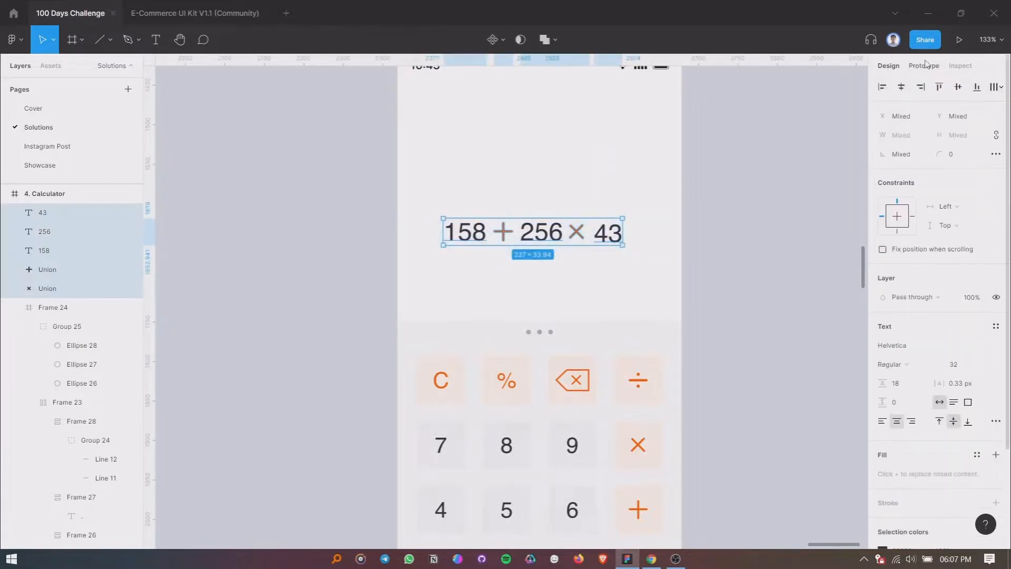
{"action": "left_click", "coordinate": [959, 87]}
{"action": "left_click", "coordinate": [615, 238]}
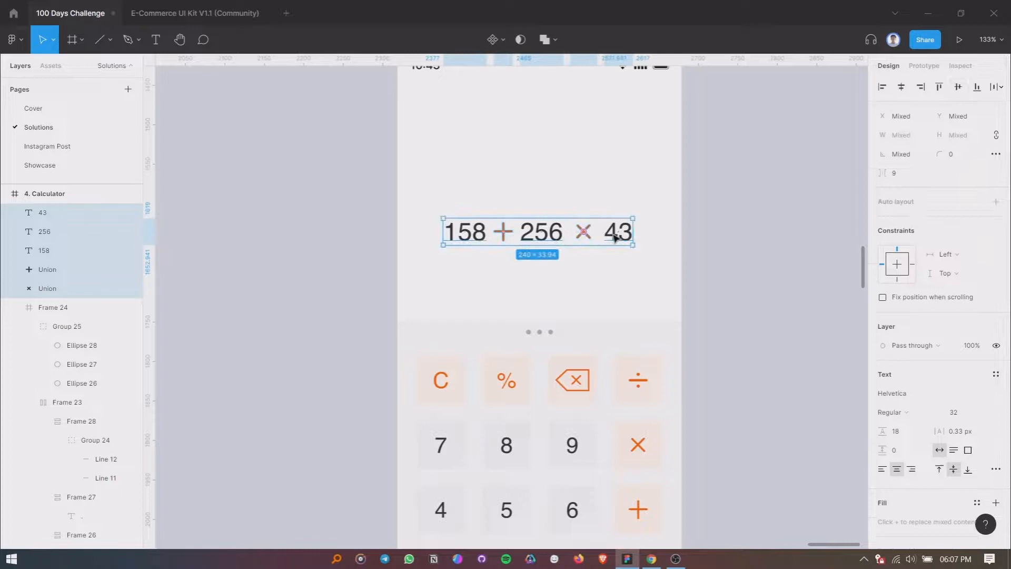
Set the horizontal spacing between the expression's parts to 6, after trying 4.
{"action": "left_click", "coordinate": [903, 179]}
{"action": "type", "text": "4"}
{"action": "key", "text": "Return"}
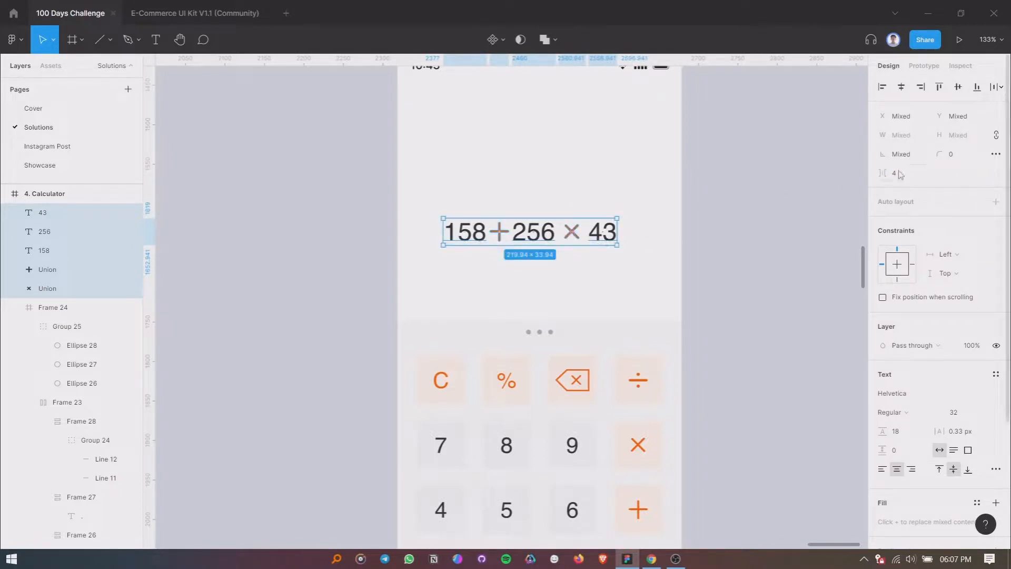
{"action": "left_click", "coordinate": [898, 174]}
{"action": "type", "text": "6"}
{"action": "key", "text": "Return"}
{"action": "key", "text": "Escape"}
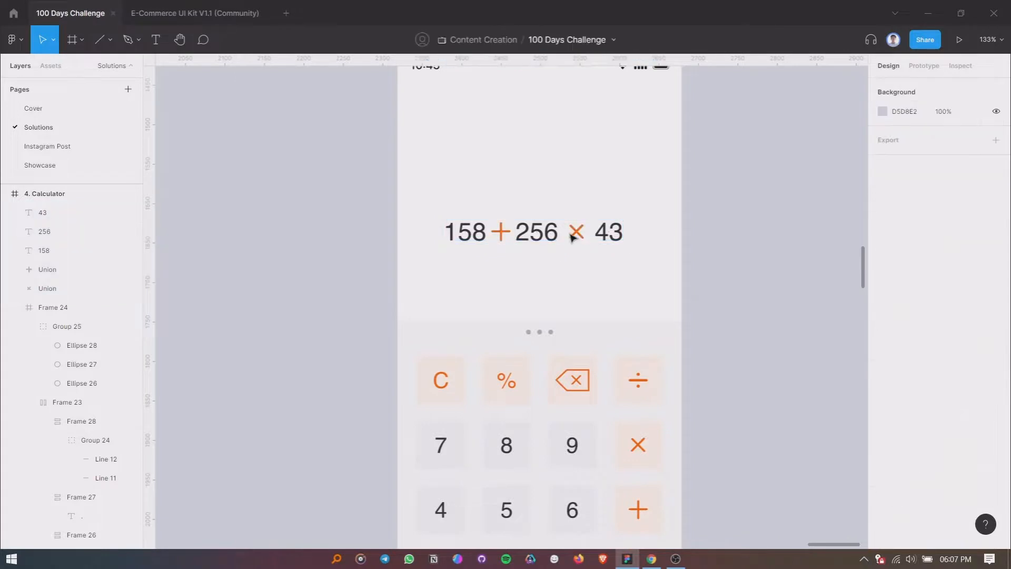
Nudge the multiplication sign and the 43 left to close the gaps in the expression.
{"action": "left_click", "coordinate": [576, 235]}
{"action": "key", "text": "Left"}
{"action": "key", "text": "Left"}
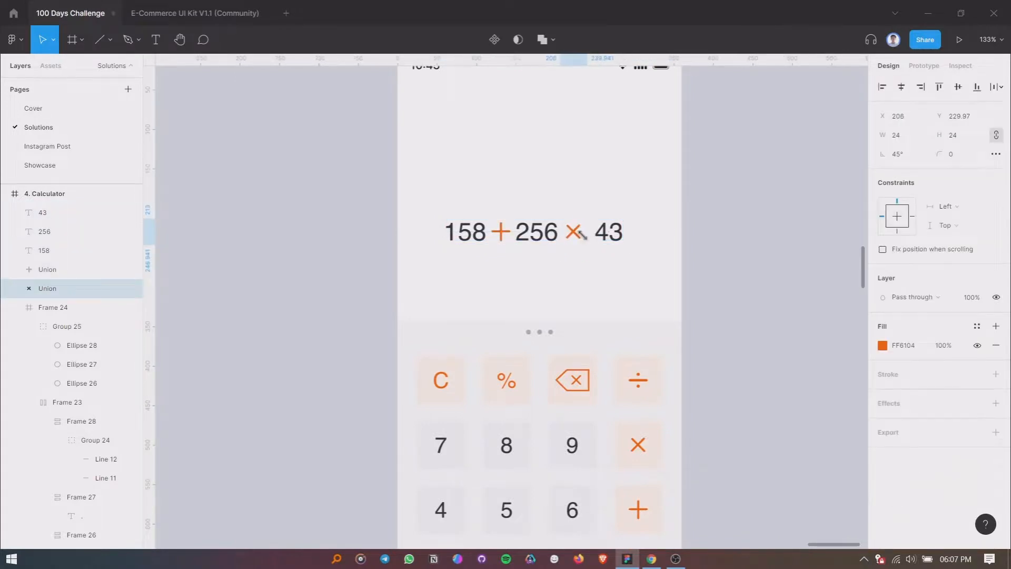
{"action": "key", "text": "Left"}
{"action": "key", "text": "Left"}
{"action": "left_click", "coordinate": [606, 232]}
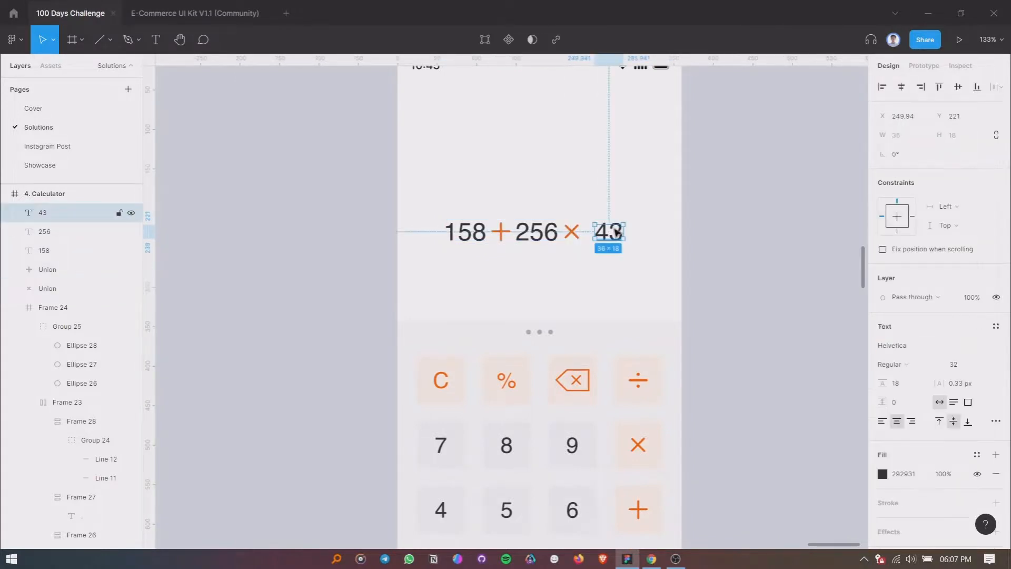
{"action": "key", "text": "Left"}
{"action": "key", "text": "Left"}
{"action": "key", "text": "Left"}
{"action": "key", "text": "Left"}
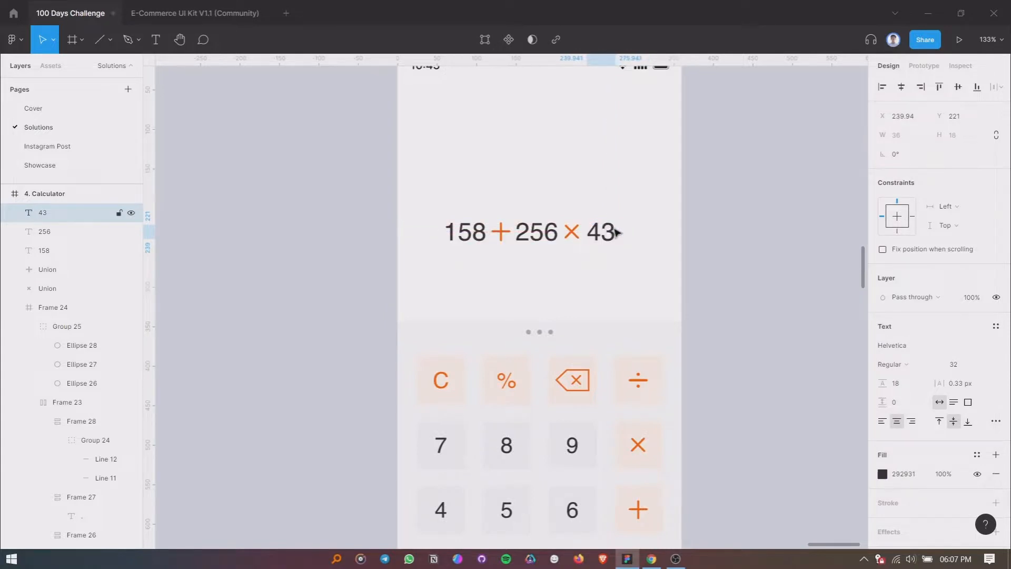
Scale the expression's plus sign to 21 × 21 and shift the multiplication sign slightly right.
{"action": "left_click", "coordinate": [501, 231]}
{"action": "scroll", "coordinate": [503, 224], "scroll_direction": "up", "scroll_amount": 3}
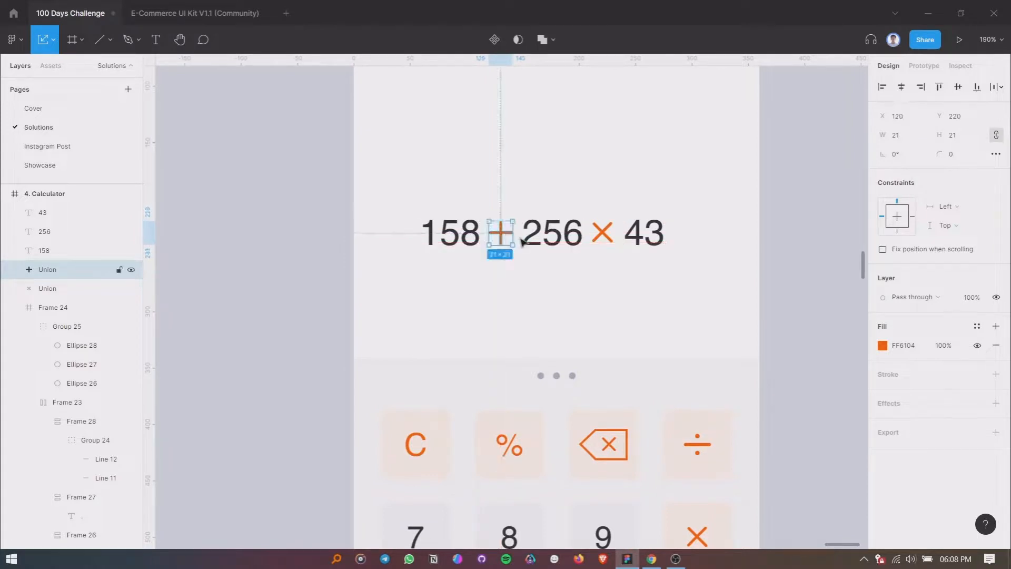
{"action": "left_click", "coordinate": [602, 237]}
{"action": "left_click_drag", "start_coordinate": [600, 236], "coordinate": [604, 237]}
{"action": "left_click", "coordinate": [584, 281]}
{"action": "scroll", "coordinate": [584, 281], "scroll_direction": "down", "scroll_amount": 2}
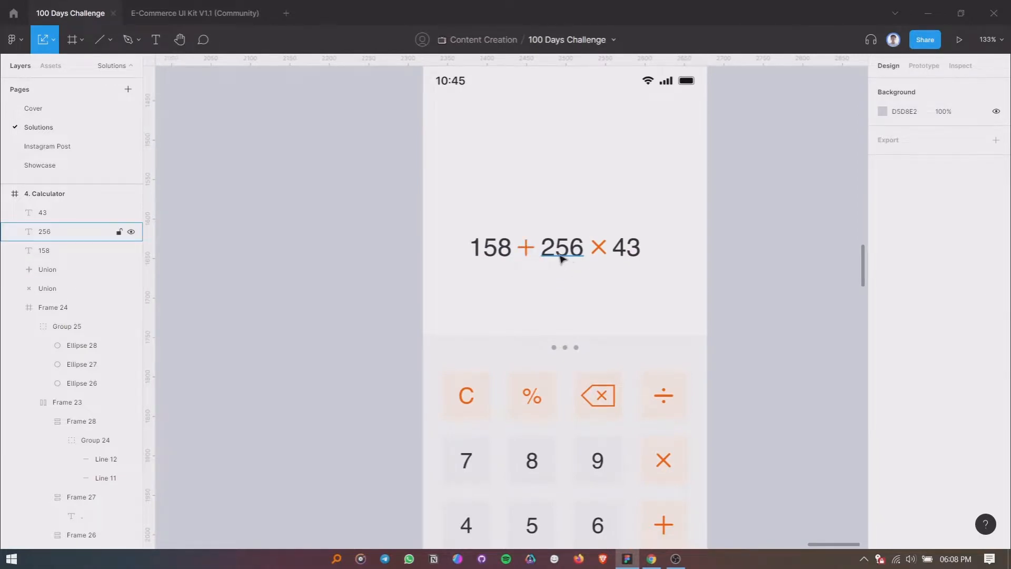
Set the stroke width of the two lines forming the expression's plus sign to 2.
{"action": "left_click", "coordinate": [526, 247]}
{"action": "key", "text": "Return"}
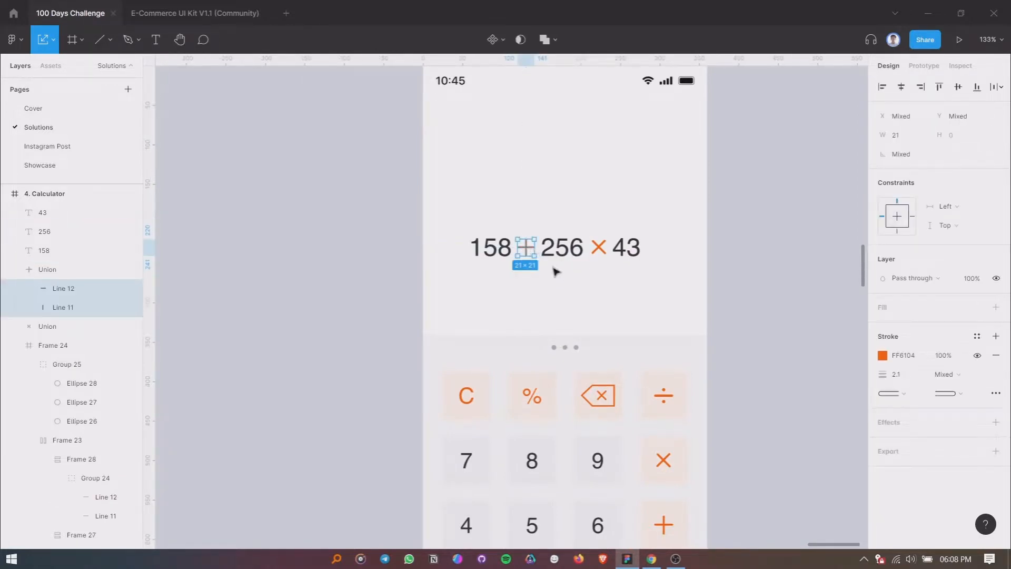
{"action": "left_click", "coordinate": [905, 374]}
{"action": "type", "text": "2"}
{"action": "key", "text": "Return"}
{"action": "left_click", "coordinate": [784, 323]}
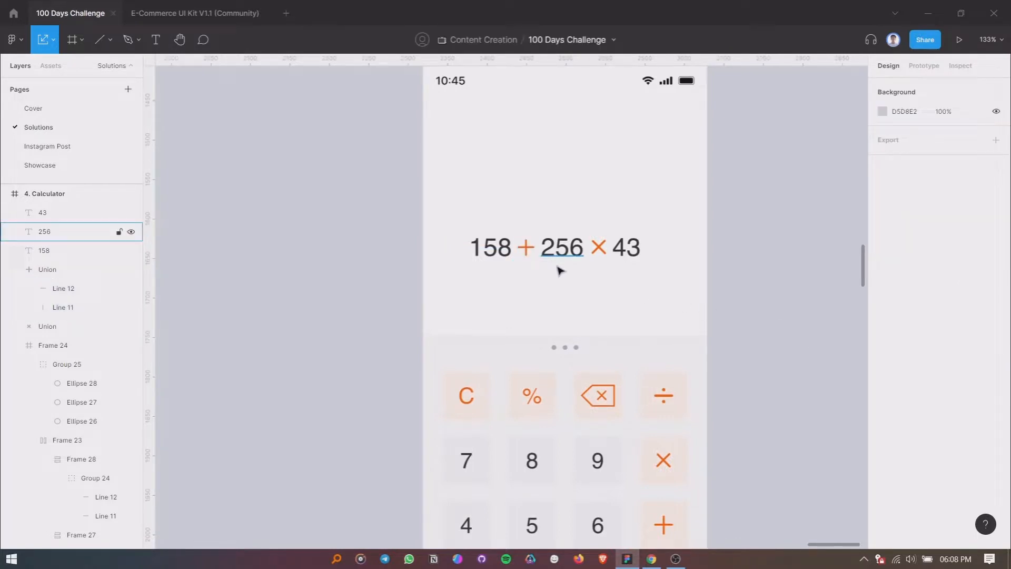
Apply the fill 292931 to the whole expression, including its operators, and group all the parts.
{"action": "left_click", "coordinate": [490, 247]}
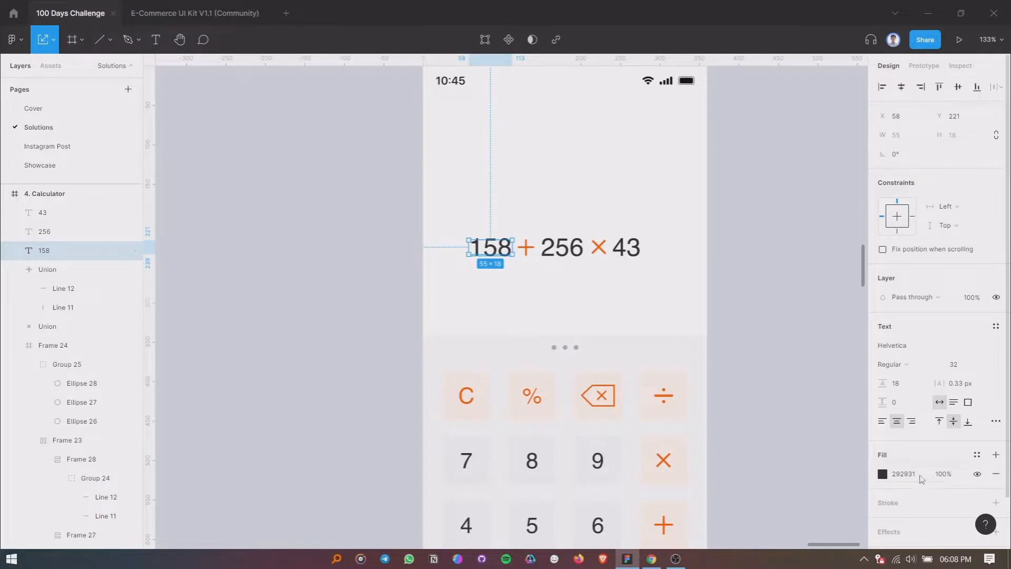
{"action": "left_click", "coordinate": [768, 332]}
{"action": "left_click_drag", "start_coordinate": [459, 230], "coordinate": [661, 280]}
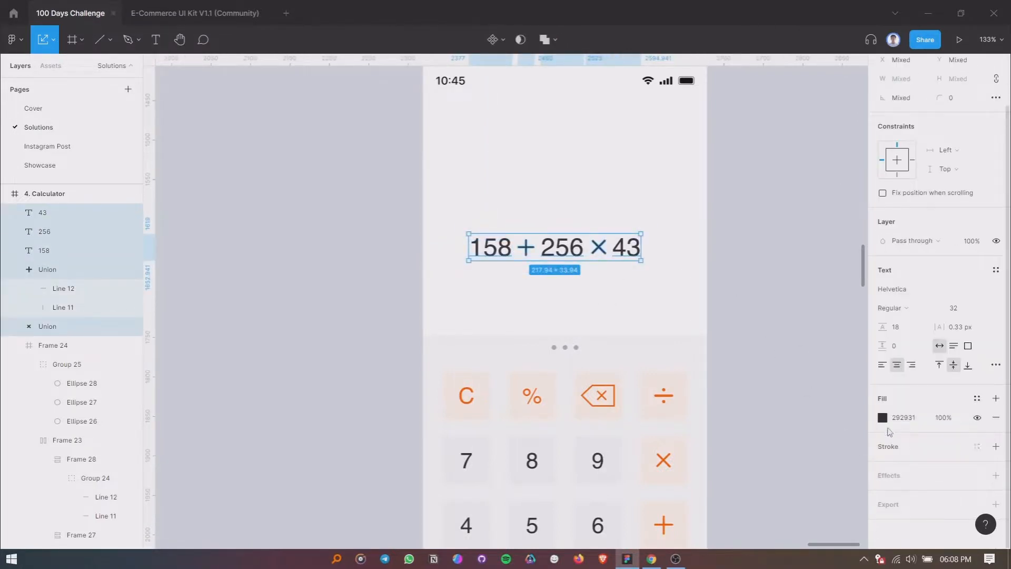
{"action": "key", "text": "ctrl+g"}
Move the expression group up to the phone screen's right margin and duplicate its 158 below the 43.
{"action": "left_click_drag", "start_coordinate": [615, 254], "coordinate": [645, 227]}
{"action": "double_click", "coordinate": [551, 230]}
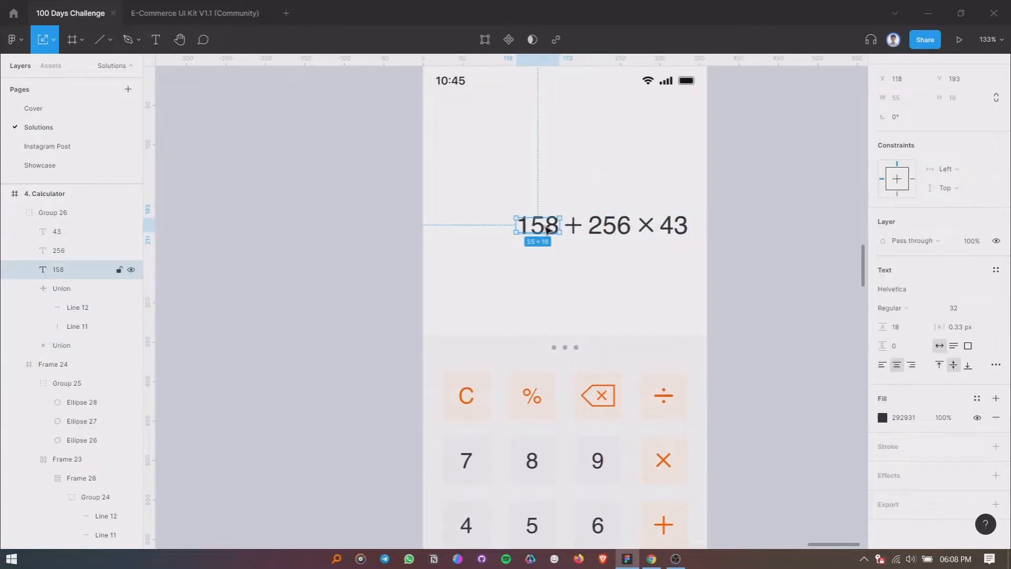
{"action": "left_click_drag", "start_coordinate": [552, 230], "coordinate": [676, 276]}
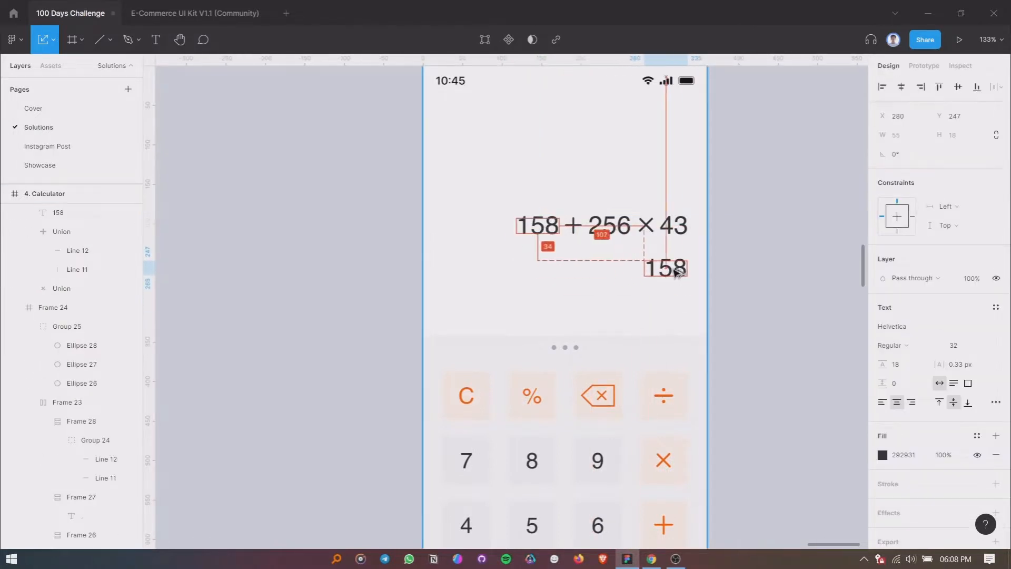
{"action": "left_click", "coordinate": [647, 226]}
{"action": "left_click", "coordinate": [733, 249]}
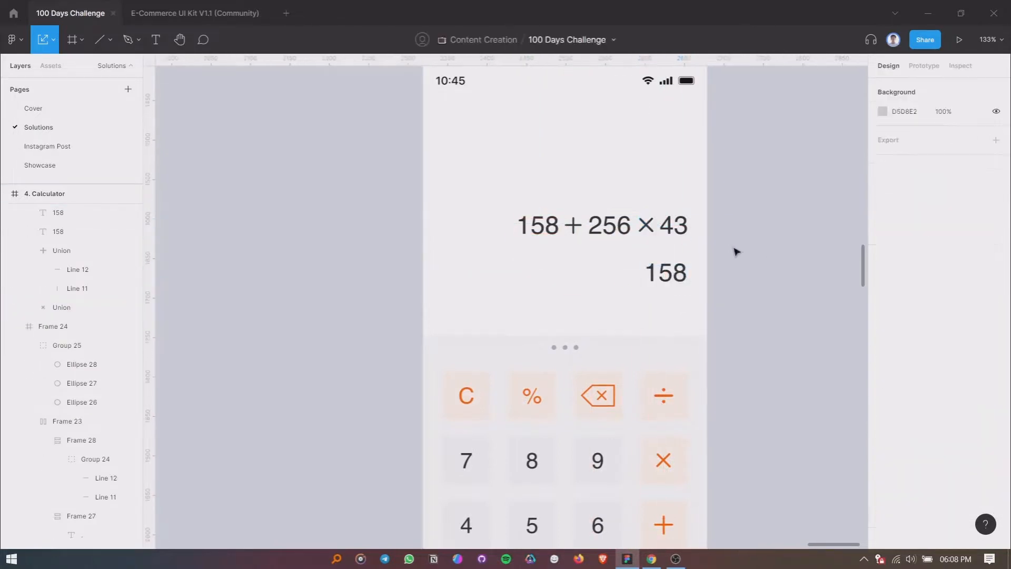
Take the duplicated 158 out of the expression group and change its text to 11,166.
{"action": "double_click", "coordinate": [677, 273]}
{"action": "left_click_drag", "start_coordinate": [57, 279], "coordinate": [53, 206]}
{"action": "double_click", "coordinate": [674, 274]}
{"action": "type", "text": "11,"}
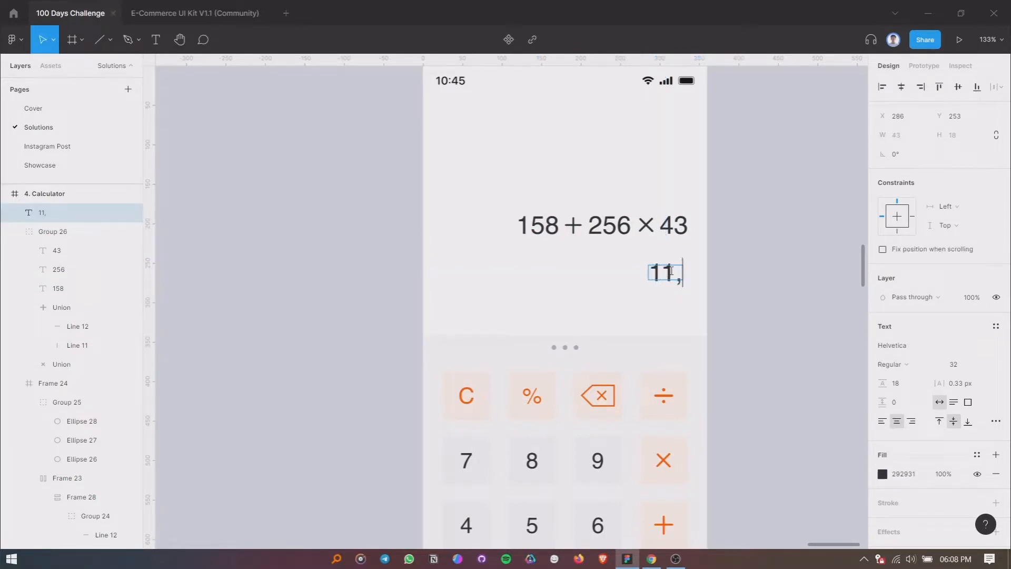
{"action": "type", "text": "166"}
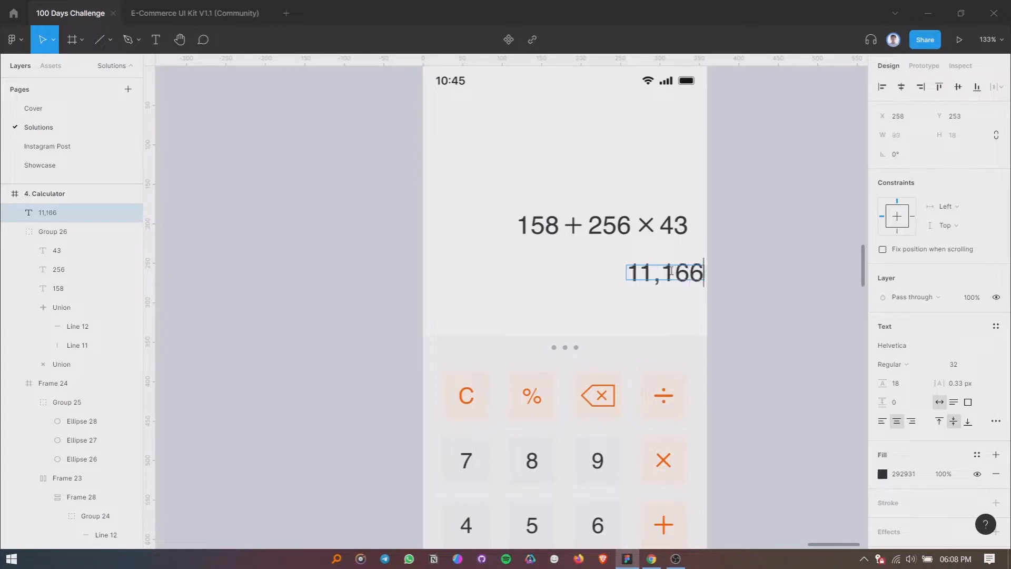
{"action": "key", "text": "Escape"}
Align 11,166 with the expression's right edge just below it and set its fill to the grey 9A9AA5.
{"action": "left_click", "coordinate": [785, 327]}
{"action": "mouse_move", "coordinate": [684, 281]}
{"action": "left_mouse_down"}
{"action": "mouse_move", "coordinate": [663, 273]}
{"action": "mouse_move", "coordinate": [668, 263]}
{"action": "mouse_move", "coordinate": [669, 271]}
{"action": "left_mouse_up"}
{"action": "left_click", "coordinate": [882, 473]}
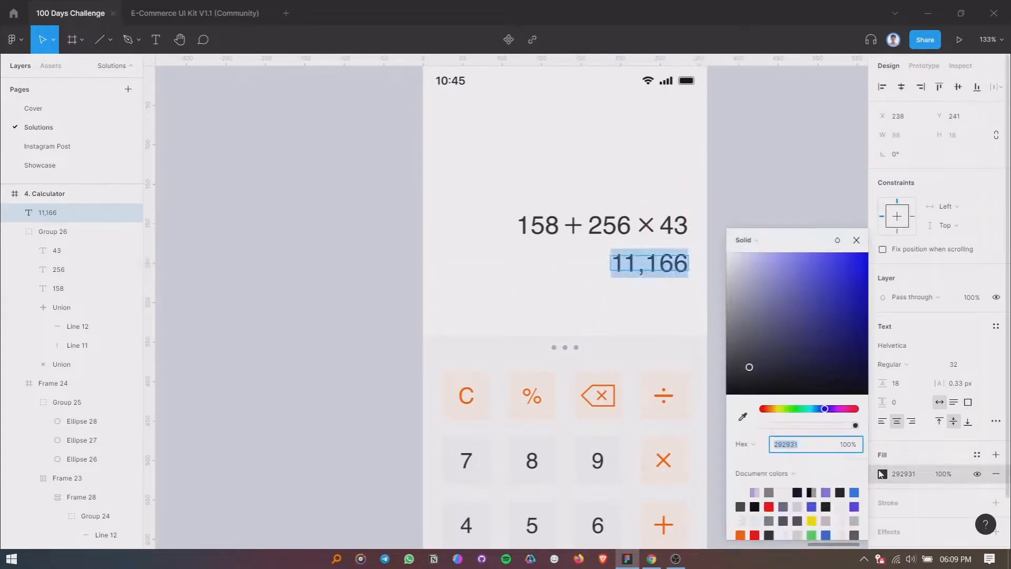
{"action": "left_click", "coordinate": [738, 336]}
{"action": "left_click_drag", "start_coordinate": [745, 335], "coordinate": [737, 309]}
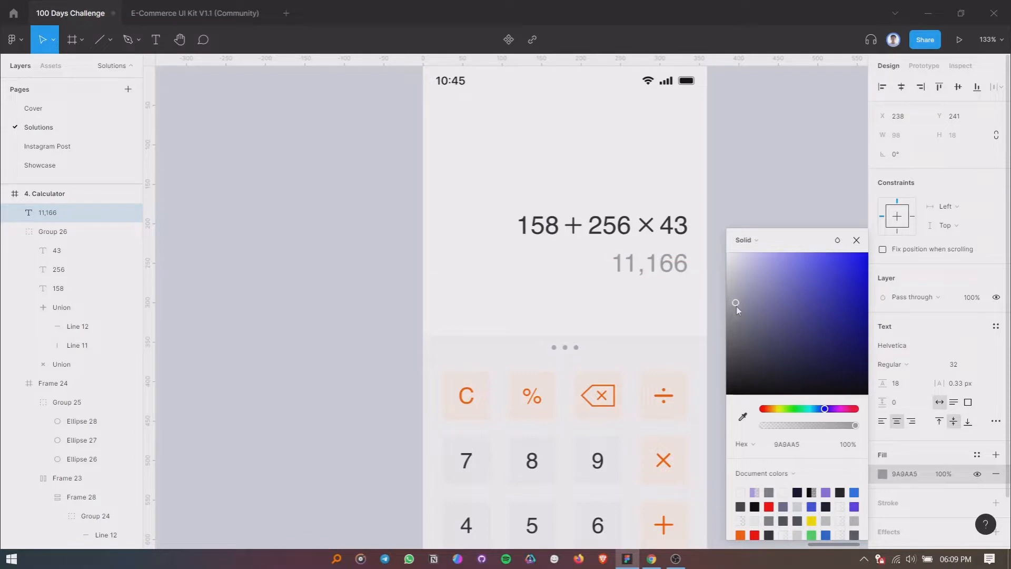
{"action": "left_click", "coordinate": [856, 240]}
Set the font size of 11,166 to 24, after trying 20.
{"action": "left_click", "coordinate": [968, 364]}
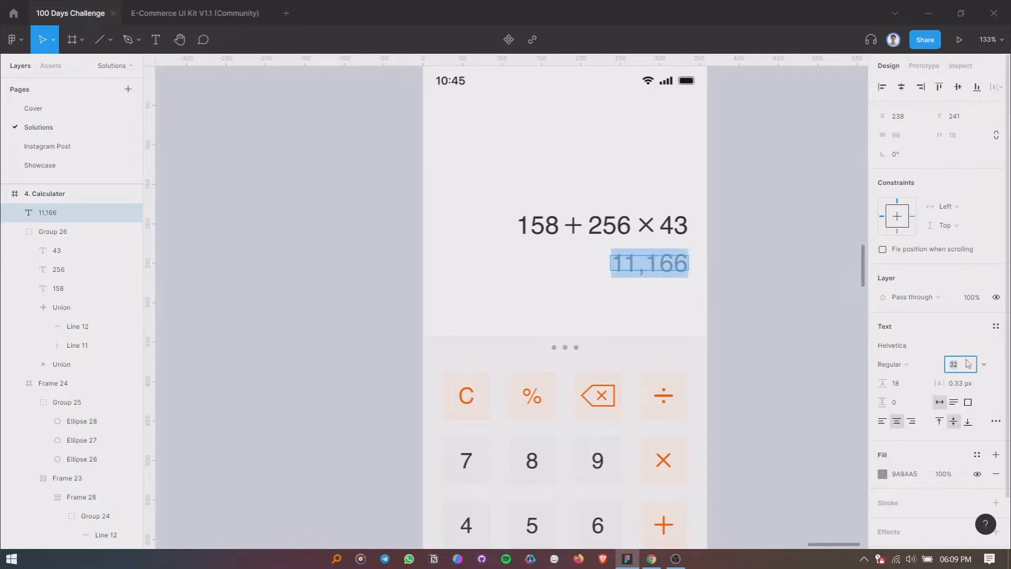
{"action": "type", "text": "20"}
{"action": "key", "text": "Return"}
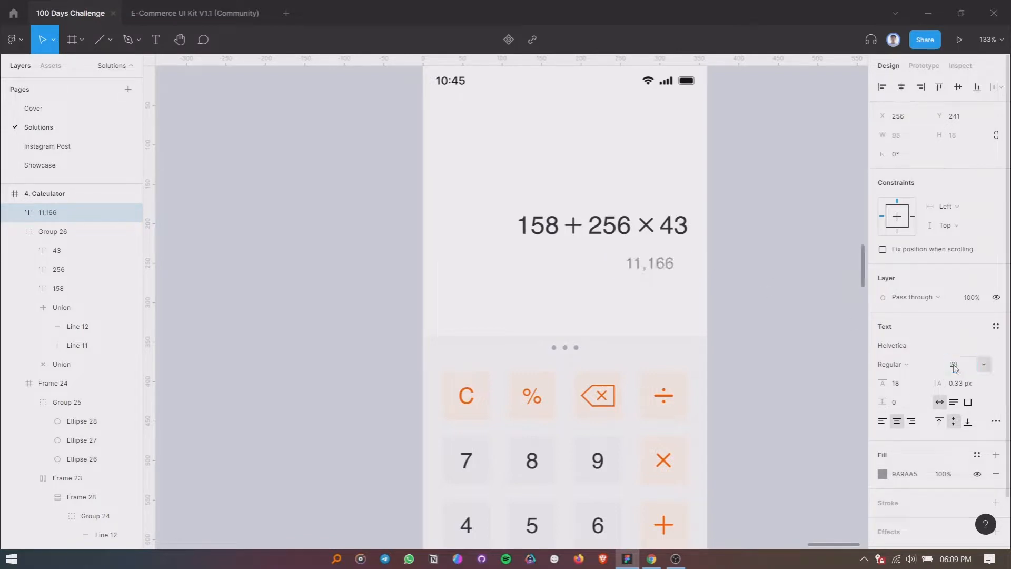
{"action": "left_click", "coordinate": [954, 365]}
{"action": "type", "text": "24"}
{"action": "key", "text": "Return"}
{"action": "left_click", "coordinate": [708, 309]}
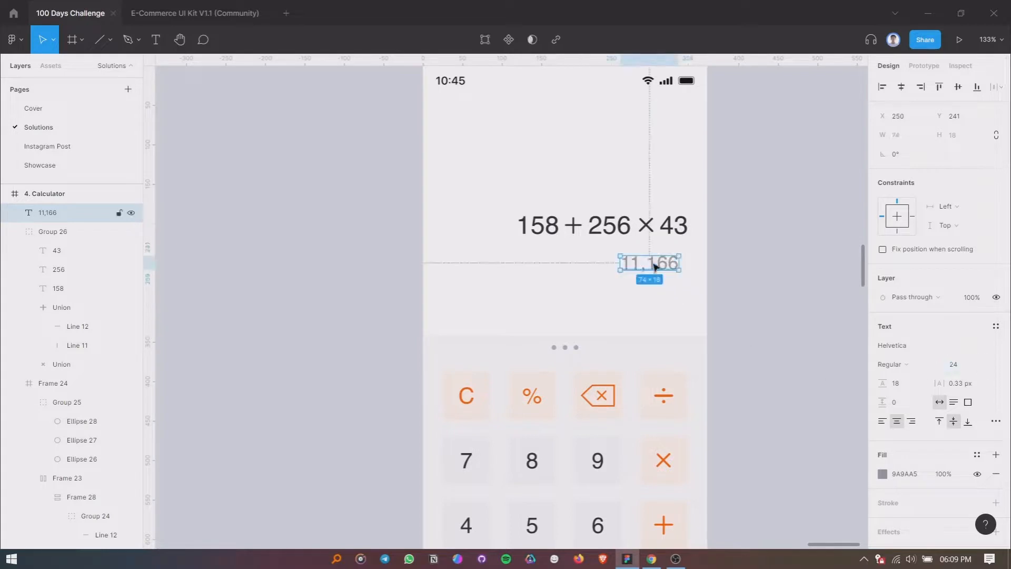
Move 11,166 down to the right margin just above the keypad, and bring the expression group down above it.
{"action": "left_click_drag", "start_coordinate": [655, 266], "coordinate": [664, 306]}
{"action": "left_click", "coordinate": [638, 218]}
{"action": "left_click_drag", "start_coordinate": [643, 232], "coordinate": [644, 276]}
Set the vertical spacing between the expression and 11,166 to 20 after trying 12 and 16, and reposition both above the keypad.
{"action": "left_click", "coordinate": [669, 304]}
{"action": "left_click", "coordinate": [671, 271], "text": "shift"}
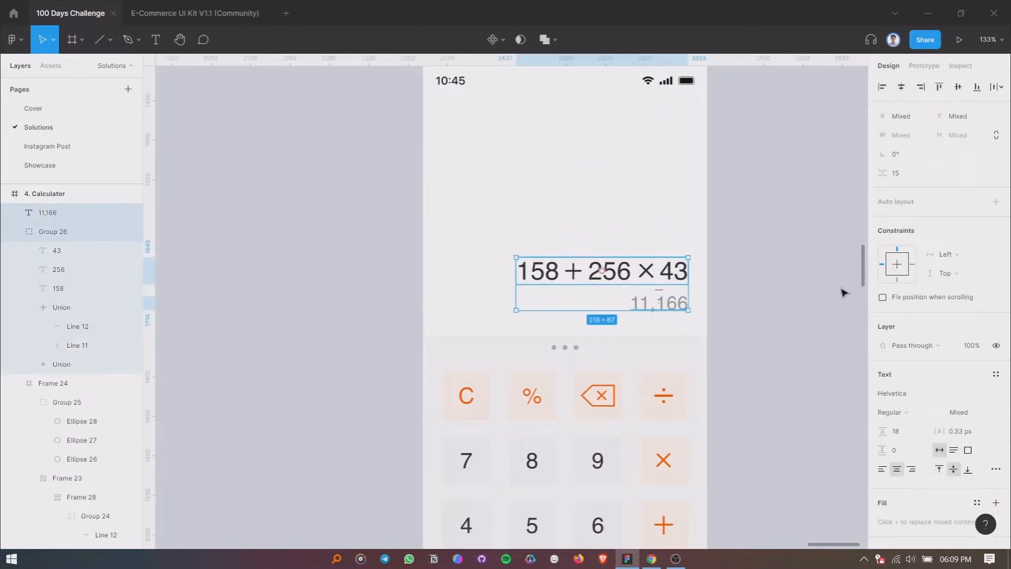
{"action": "left_click", "coordinate": [914, 177]}
{"action": "type", "text": "12"}
{"action": "key", "text": "Return"}
{"action": "left_click", "coordinate": [915, 177]}
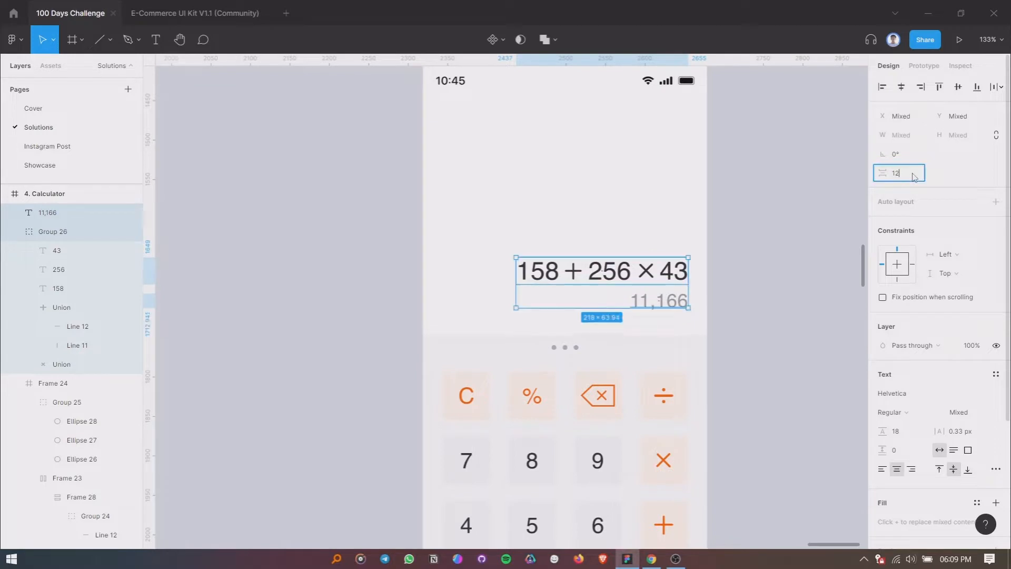
{"action": "type", "text": "16"}
{"action": "key", "text": "Return"}
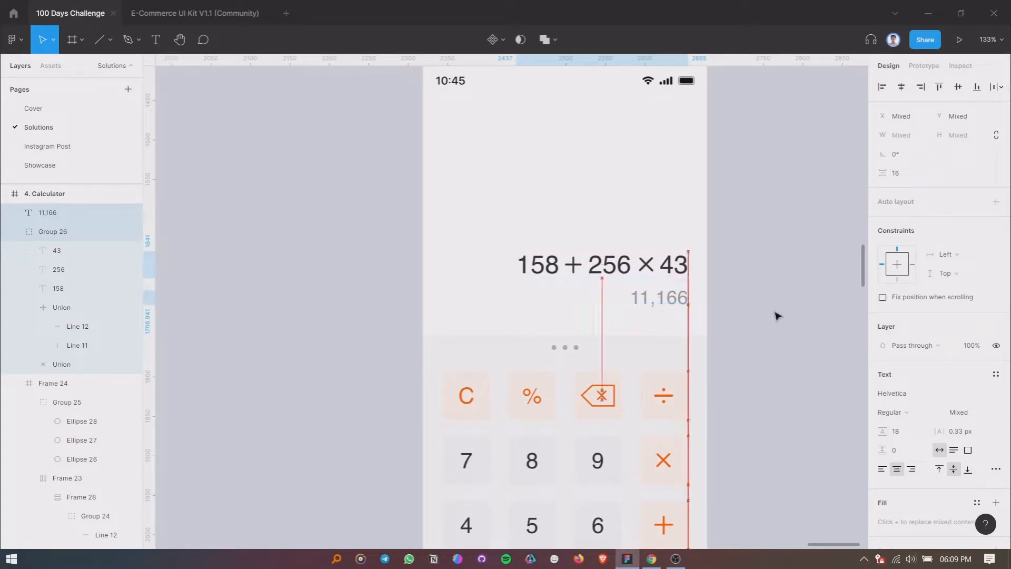
{"action": "left_click", "coordinate": [899, 173]}
{"action": "type", "text": "20"}
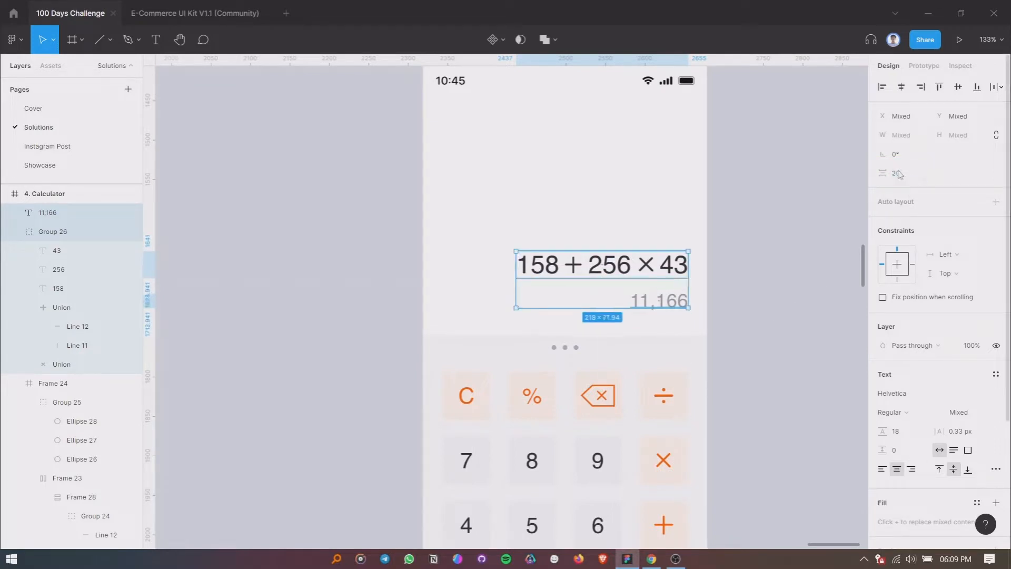
{"action": "key", "text": "Return"}
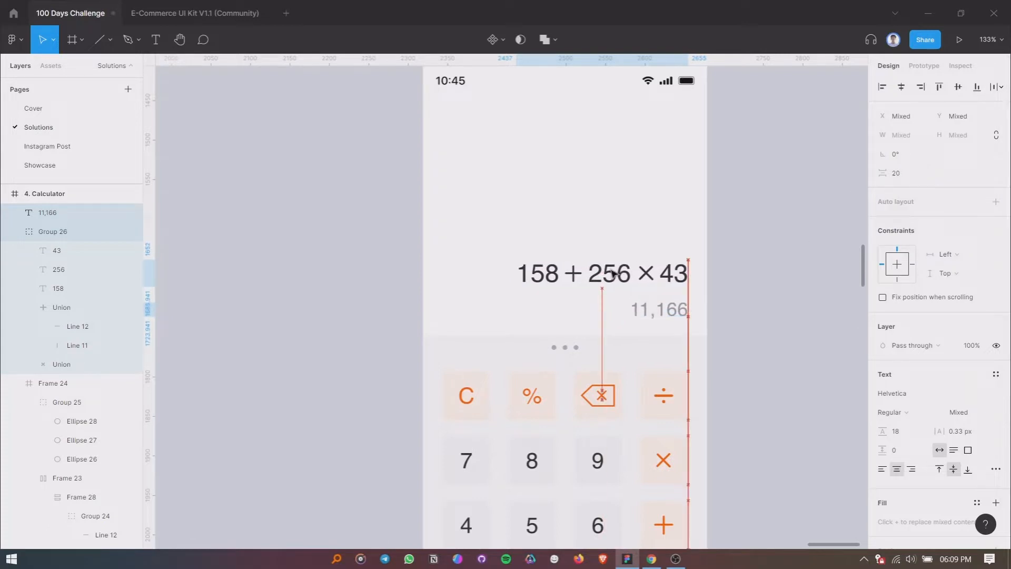
{"action": "left_click_drag", "start_coordinate": [610, 270], "coordinate": [615, 271]}
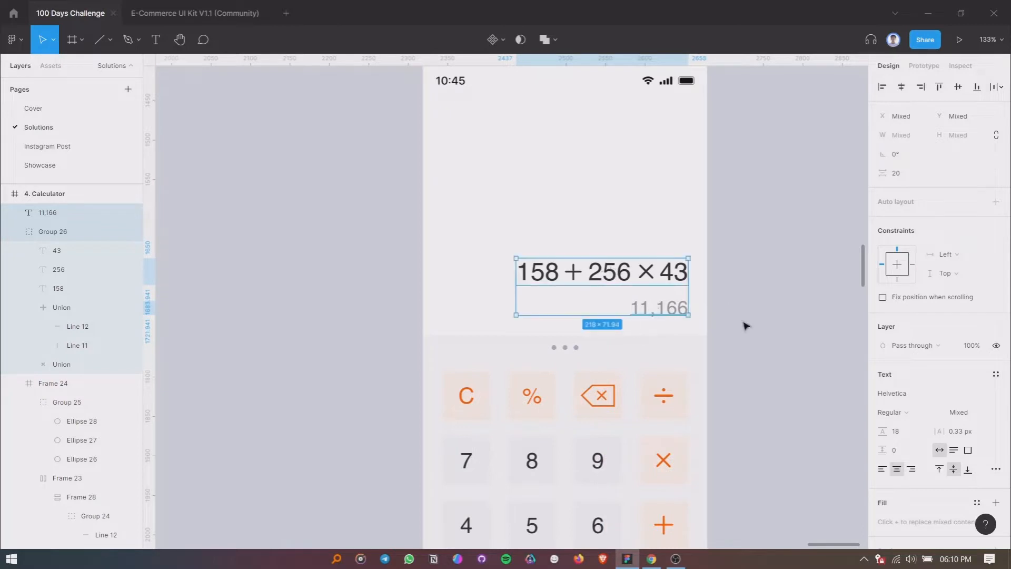
Lighten the fill of the 11,166 result to the grey AAAABA, after trying AFAFC0.
{"action": "scroll", "coordinate": [754, 299], "scroll_direction": "down", "scroll_amount": 3}
{"action": "left_click", "coordinate": [749, 279]}
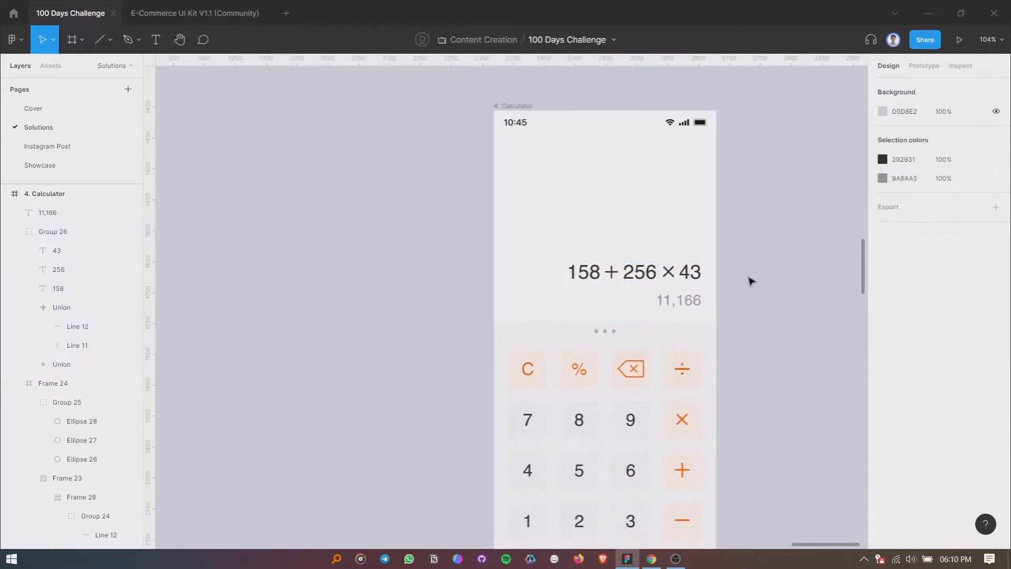
{"action": "scroll", "coordinate": [744, 290], "scroll_direction": "down", "scroll_amount": 1}
{"action": "left_click", "coordinate": [685, 292]}
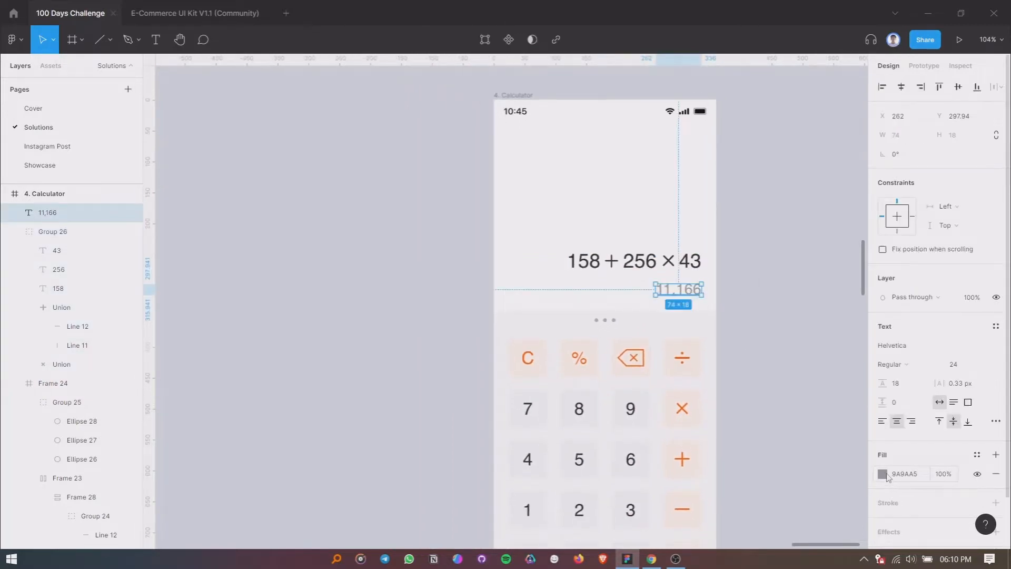
{"action": "left_click", "coordinate": [882, 474]}
{"action": "left_click", "coordinate": [735, 282]}
{"action": "left_click", "coordinate": [737, 286]}
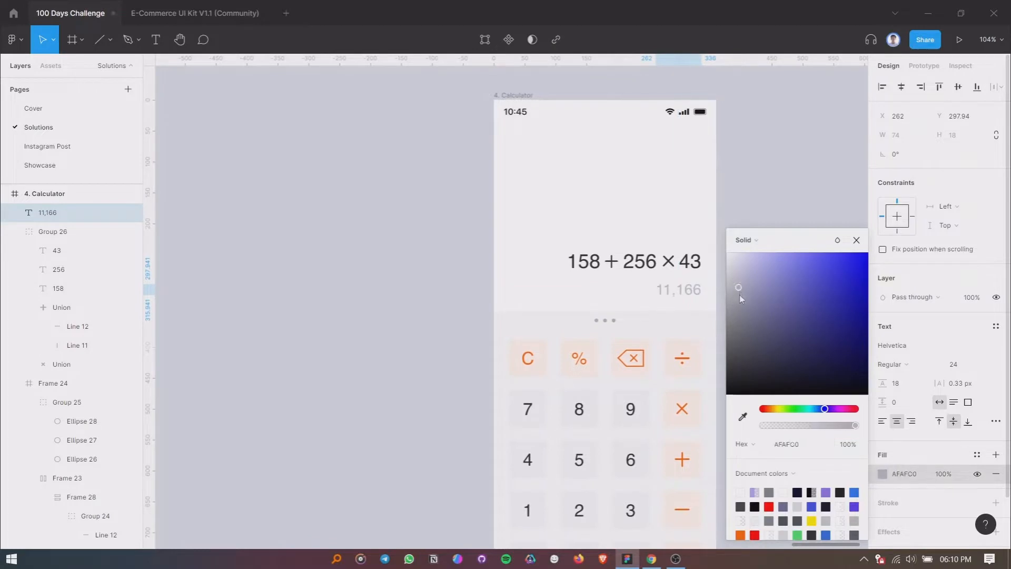
{"action": "left_click", "coordinate": [810, 277]}
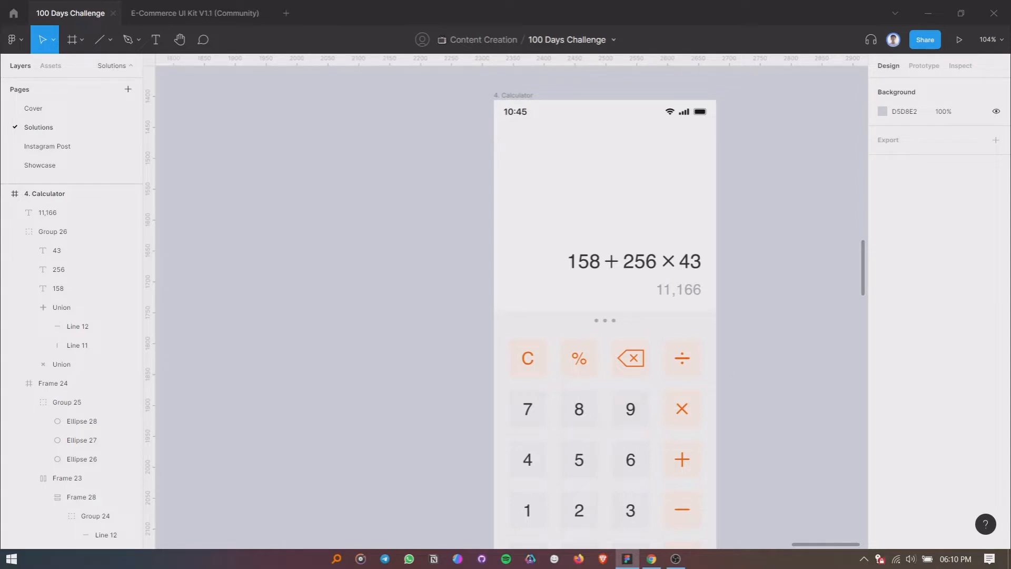
Try the Bold font style on the 11,166 result.
{"action": "left_click", "coordinate": [677, 289]}
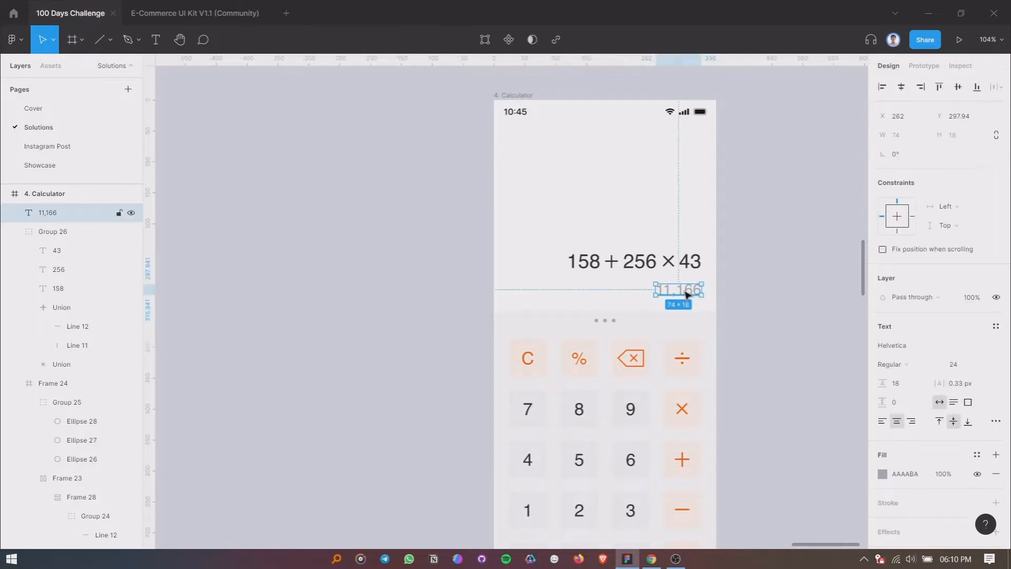
{"action": "double_click", "coordinate": [679, 289]}
{"action": "scroll", "coordinate": [684, 289], "scroll_direction": "up", "scroll_amount": 3, "text": "ctrl"}
{"action": "scroll", "coordinate": [687, 299], "scroll_direction": "up", "scroll_amount": 1}
{"action": "left_click", "coordinate": [904, 365]}
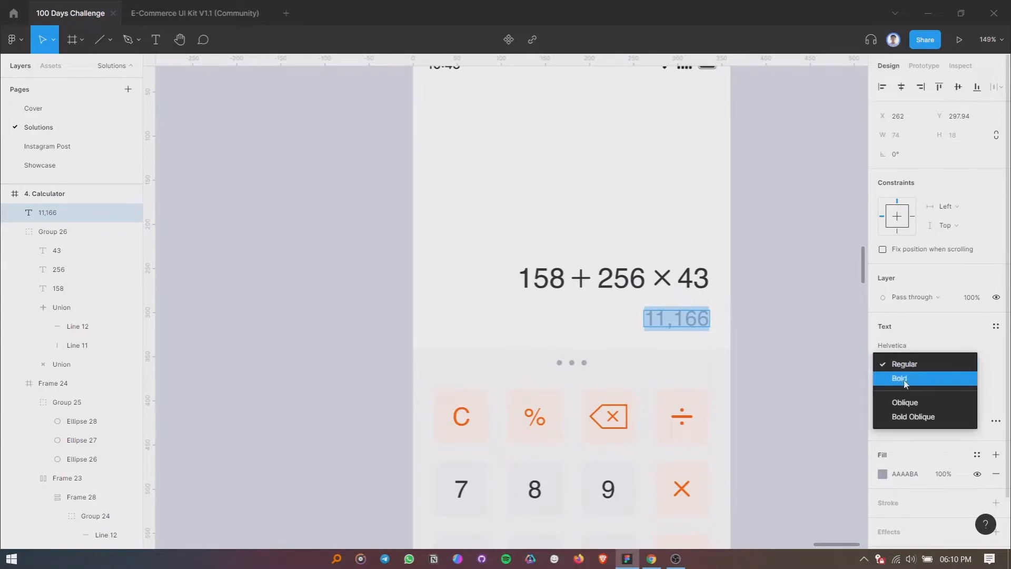
{"action": "left_click", "coordinate": [902, 377]}
{"action": "key", "text": "Escape"}
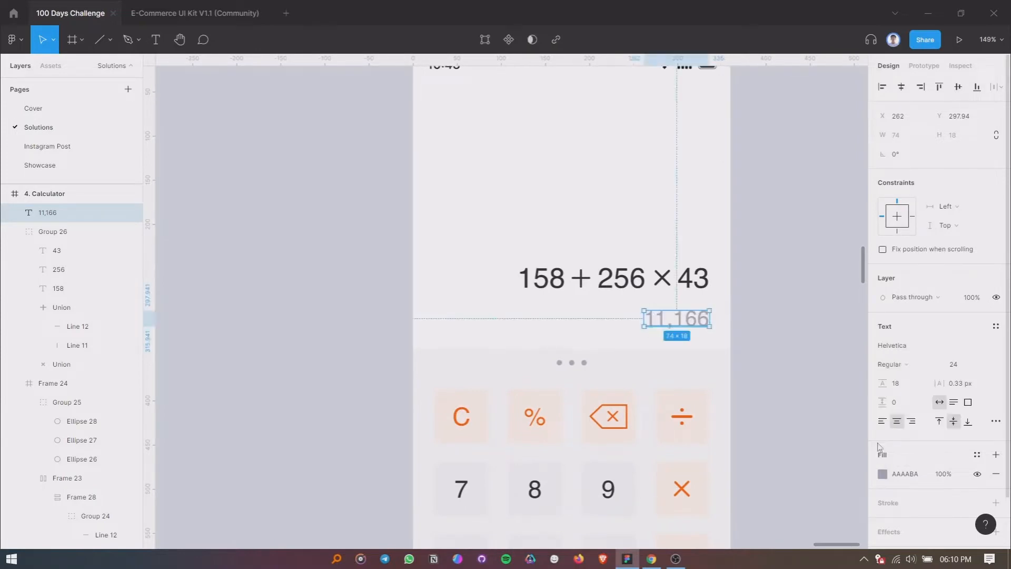
{"action": "left_click", "coordinate": [804, 368]}
Set the fill of 11,166 to the orange FF6104 used for the division sign's stroke.
{"action": "scroll", "coordinate": [760, 319], "scroll_direction": "down", "scroll_amount": 3, "text": "ctrl"}
{"action": "scroll", "coordinate": [759, 320], "scroll_direction": "down", "scroll_amount": 1, "text": "ctrl"}
{"action": "scroll", "coordinate": [760, 320], "scroll_direction": "up", "scroll_amount": 1}
{"action": "scroll", "coordinate": [759, 320], "scroll_direction": "up", "scroll_amount": 1, "text": "ctrl"}
{"action": "scroll", "coordinate": [759, 320], "scroll_direction": "down", "scroll_amount": 1}
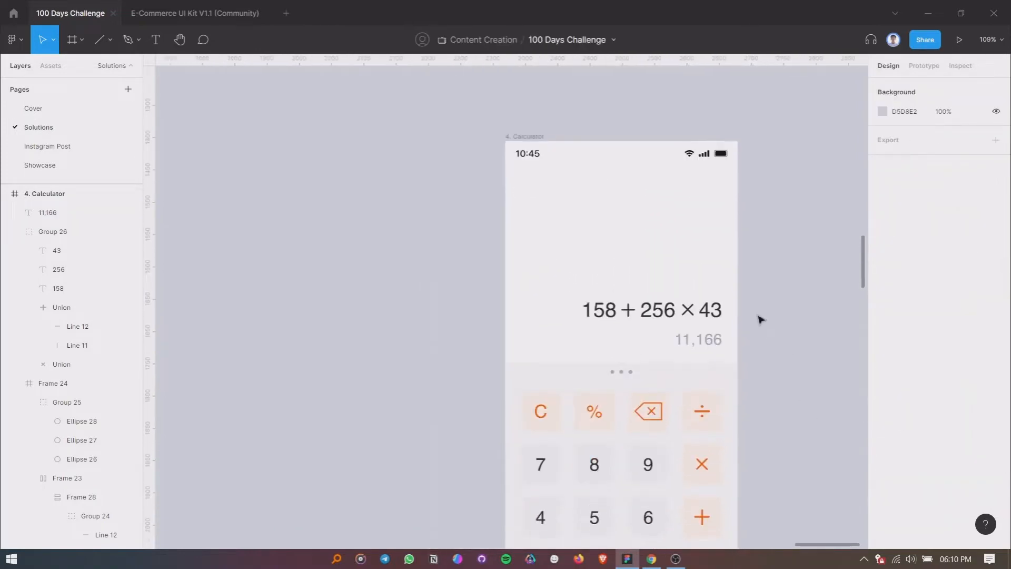
{"action": "scroll", "coordinate": [758, 319], "scroll_direction": "up", "scroll_amount": 1, "text": "ctrl"}
{"action": "scroll", "coordinate": [668, 319], "scroll_direction": "down", "scroll_amount": 1}
{"action": "scroll", "coordinate": [667, 318], "scroll_direction": "down", "scroll_amount": 3}
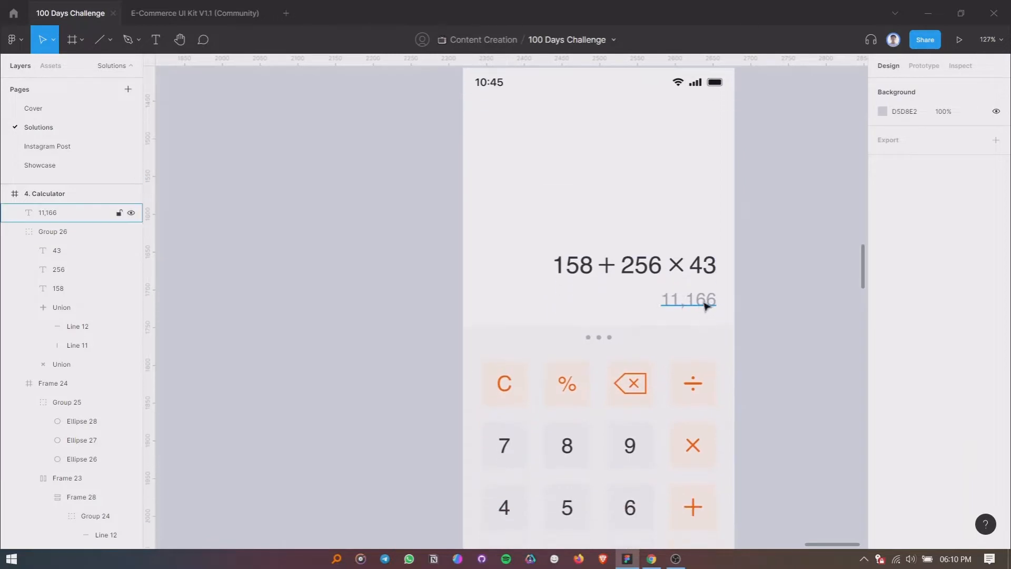
{"action": "left_click", "coordinate": [693, 286]}
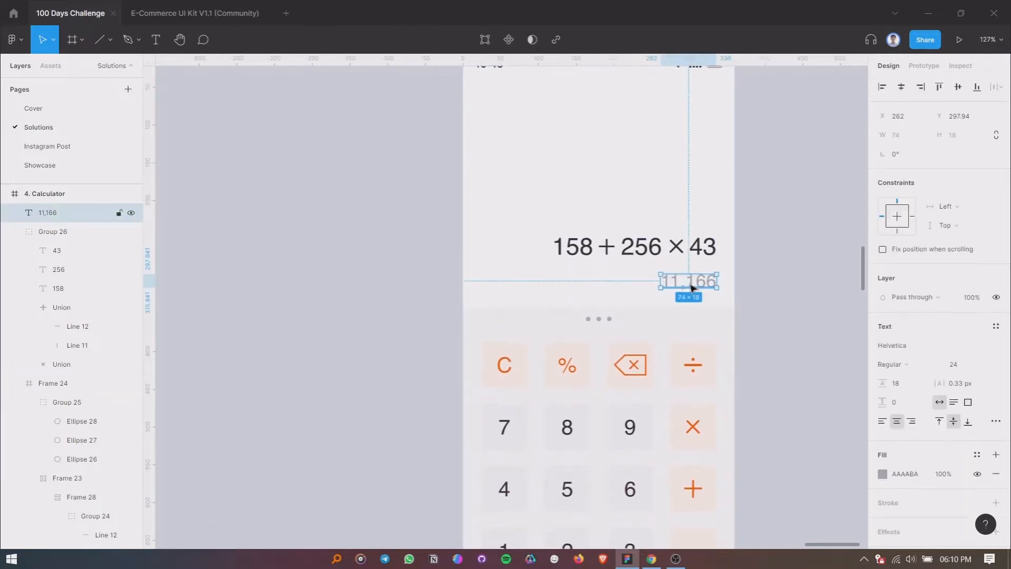
{"action": "left_click", "coordinate": [695, 366], "text": "ctrl"}
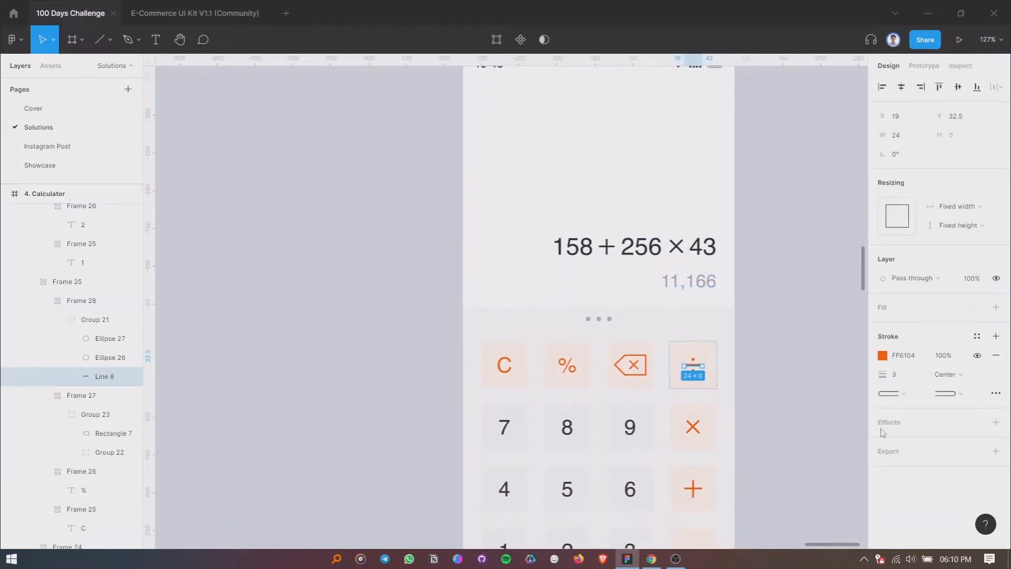
{"action": "left_click", "coordinate": [684, 281]}
{"action": "left_click", "coordinate": [916, 474]}
{"action": "type", "text": "FF6104"}
{"action": "key", "text": "Return"}
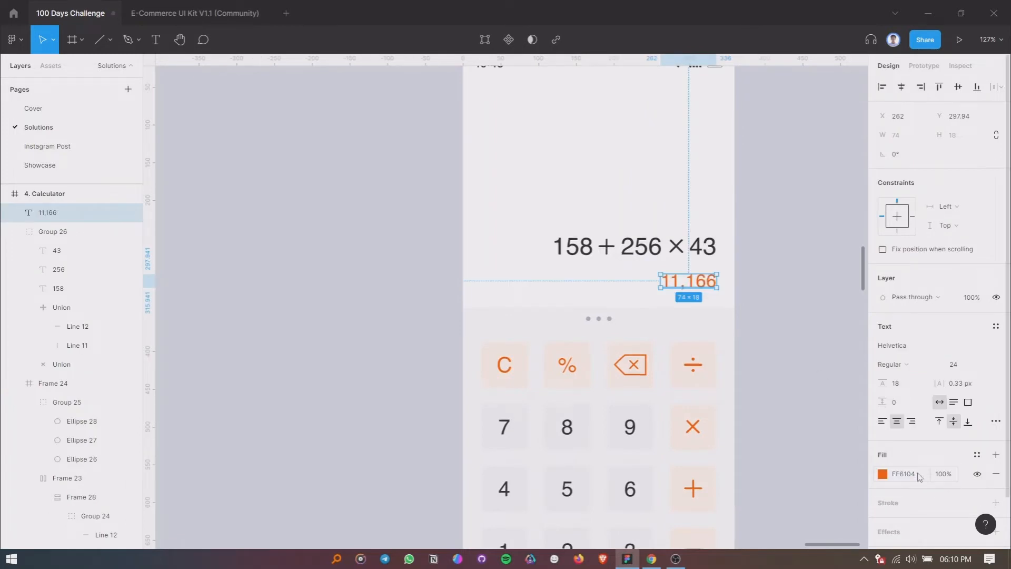
{"action": "left_click", "coordinate": [753, 302]}
Move the expression group and 11,166 together up by 10 px, away from the keypad.
{"action": "left_click", "coordinate": [688, 282]}
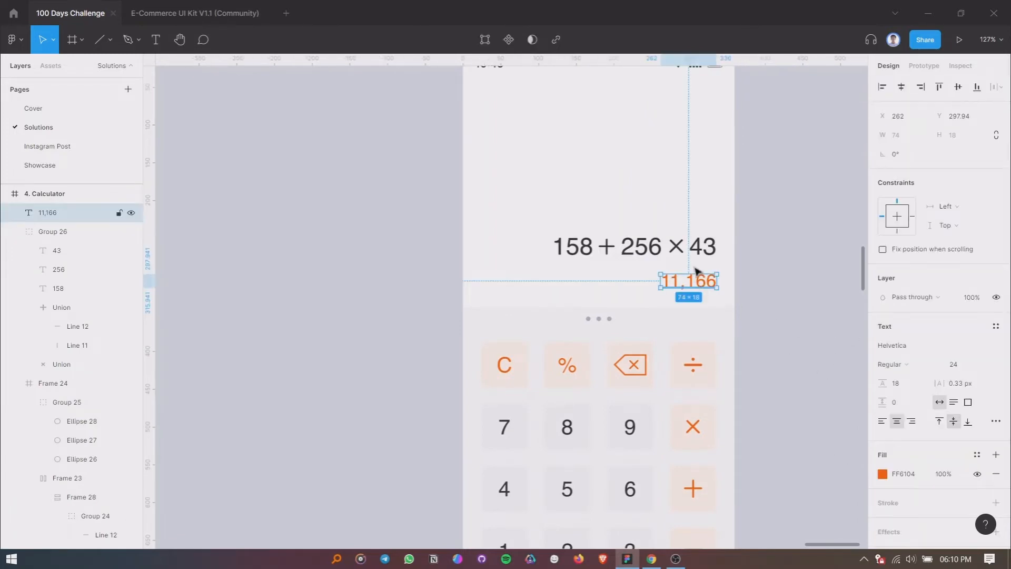
{"action": "left_click", "coordinate": [694, 252], "text": "shift"}
{"action": "key", "text": "shift+Up"}
{"action": "key", "text": "shift+Up"}
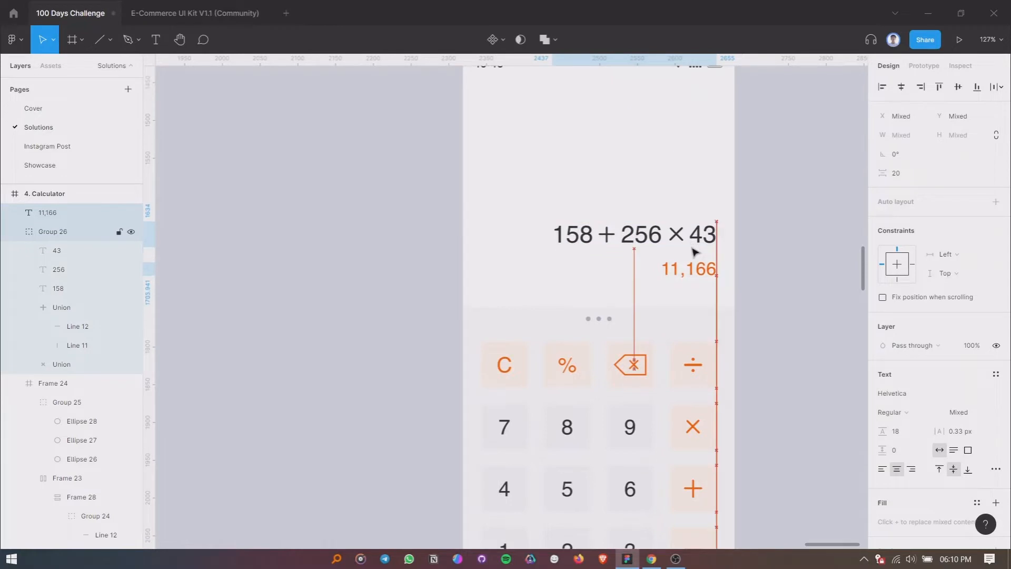
{"action": "scroll", "coordinate": [520, 269], "scroll_direction": "up", "scroll_amount": 1}
{"action": "scroll", "coordinate": [520, 269], "scroll_direction": "down", "scroll_amount": 1}
{"action": "scroll", "coordinate": [520, 268], "scroll_direction": "down", "scroll_amount": 2}
{"action": "scroll", "coordinate": [721, 283], "scroll_direction": "up", "scroll_amount": 1}
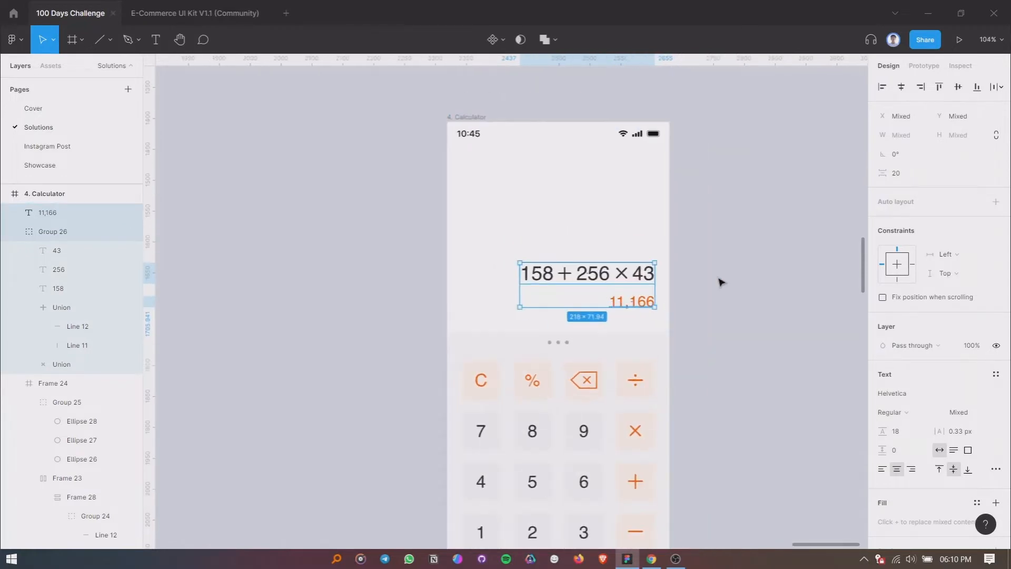
{"action": "key", "text": "shift+Down"}
{"action": "key", "text": "Up"}
{"action": "key", "text": "Up"}
{"action": "left_click", "coordinate": [720, 280]}
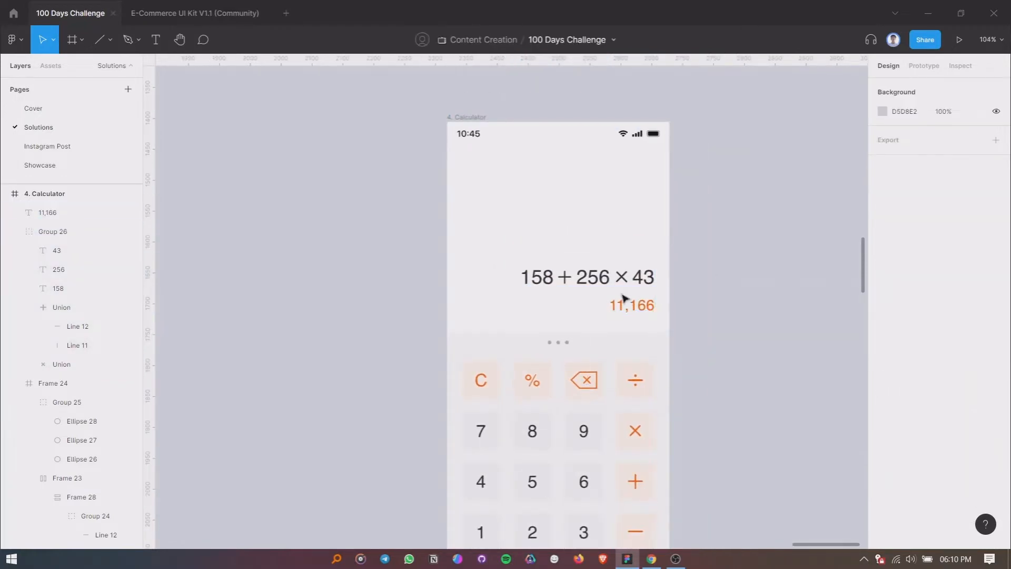
Duplicate 11,166 to 20 px above the expression and change the copy's text to 5,435.
{"action": "left_click", "coordinate": [631, 308]}
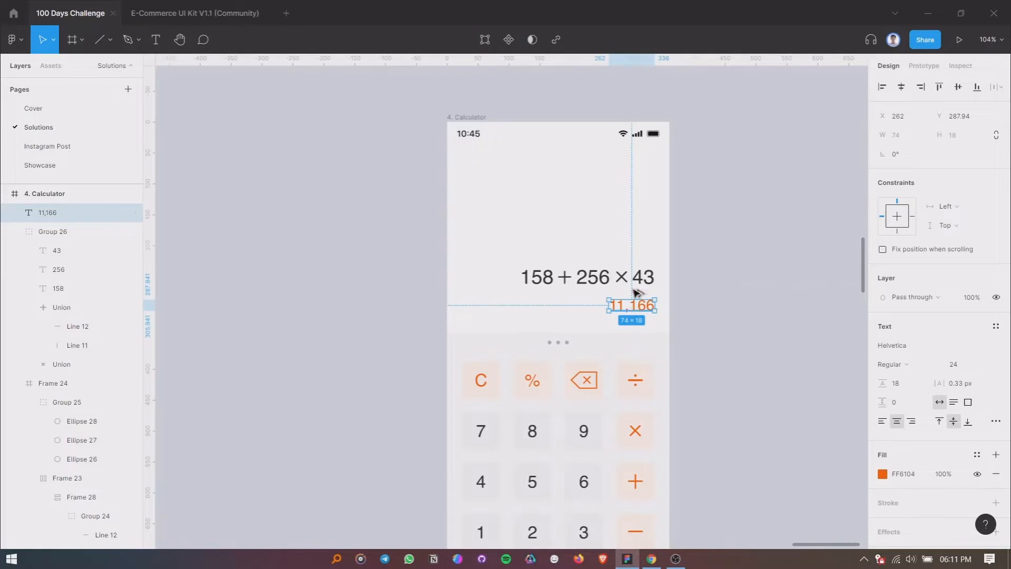
{"action": "left_click_drag", "start_coordinate": [631, 307], "coordinate": [631, 250]}
{"action": "scroll", "coordinate": [645, 251], "scroll_direction": "up", "scroll_amount": 3}
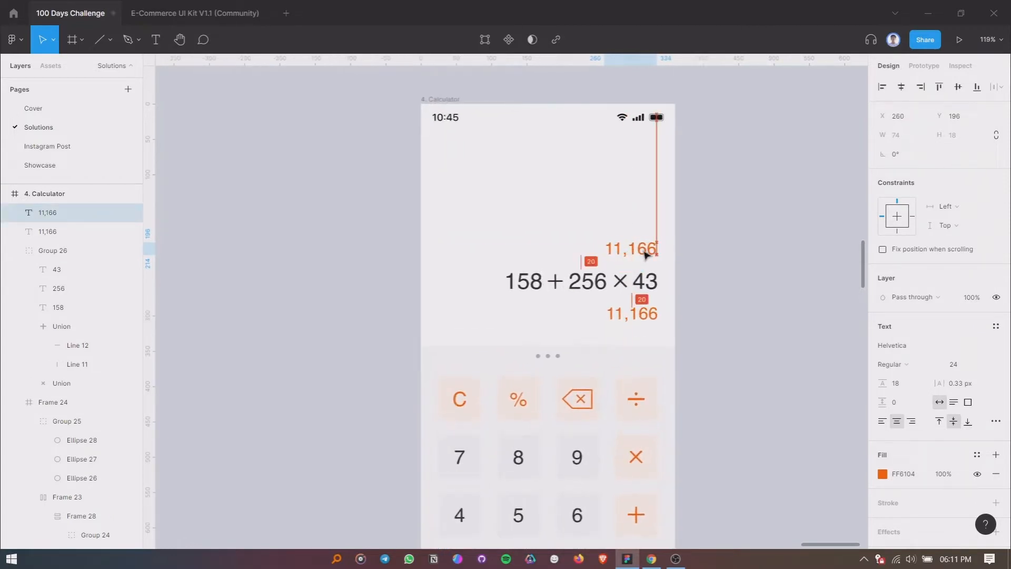
{"action": "left_click_drag", "start_coordinate": [647, 254], "coordinate": [649, 254]}
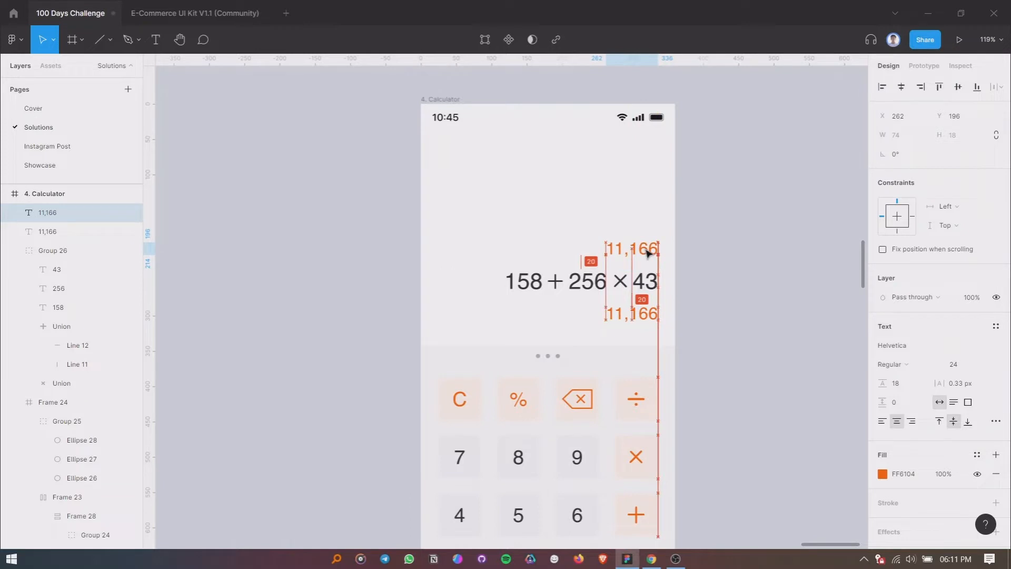
{"action": "double_click", "coordinate": [645, 248]}
{"action": "type", "text": "5,435"}
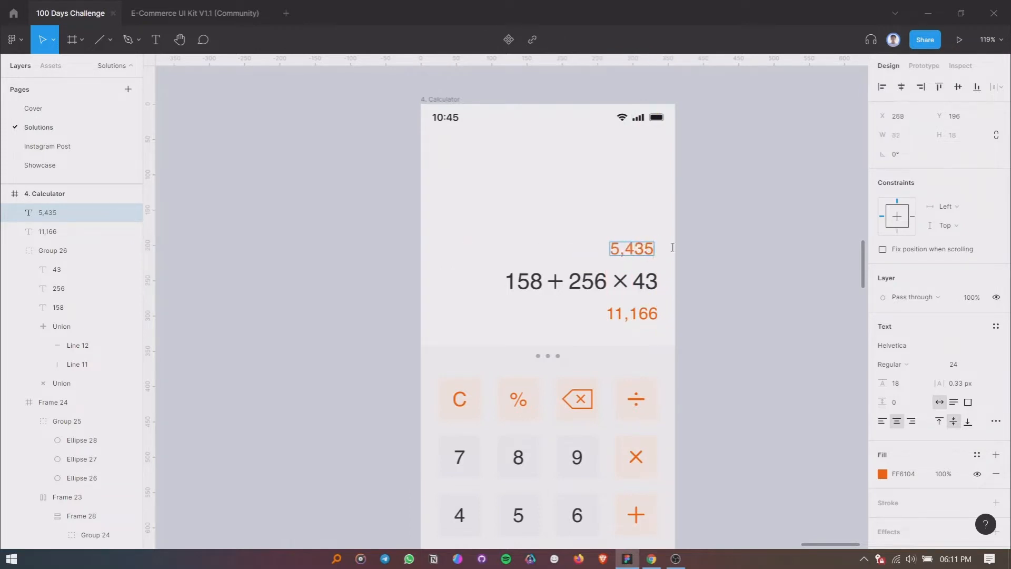
{"action": "key", "text": "Escape"}
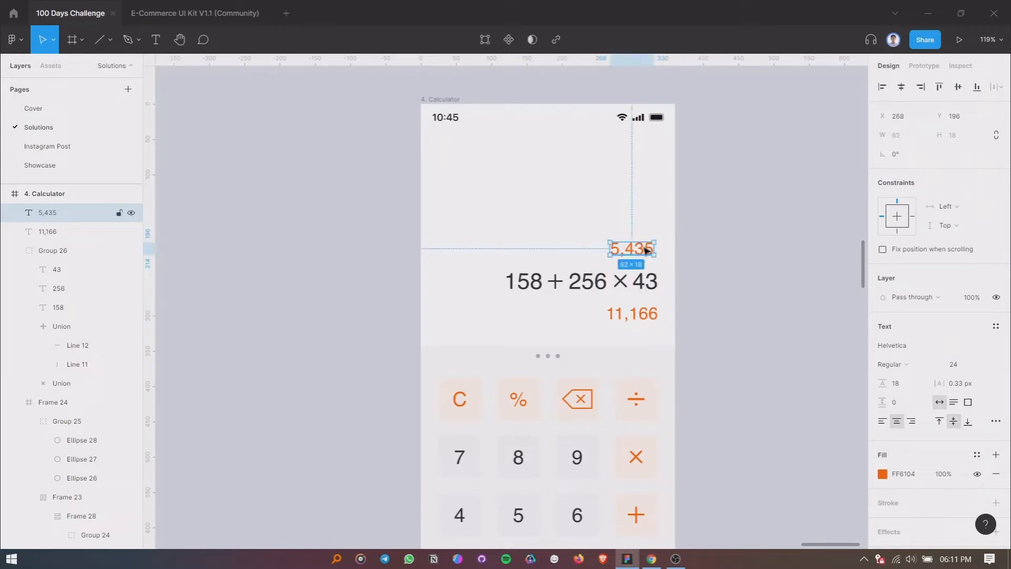
Add two stacked copies above 5,435 and change their texts to 265 and 1,52,876.
{"action": "left_click_drag", "start_coordinate": [645, 248], "coordinate": [646, 228]}
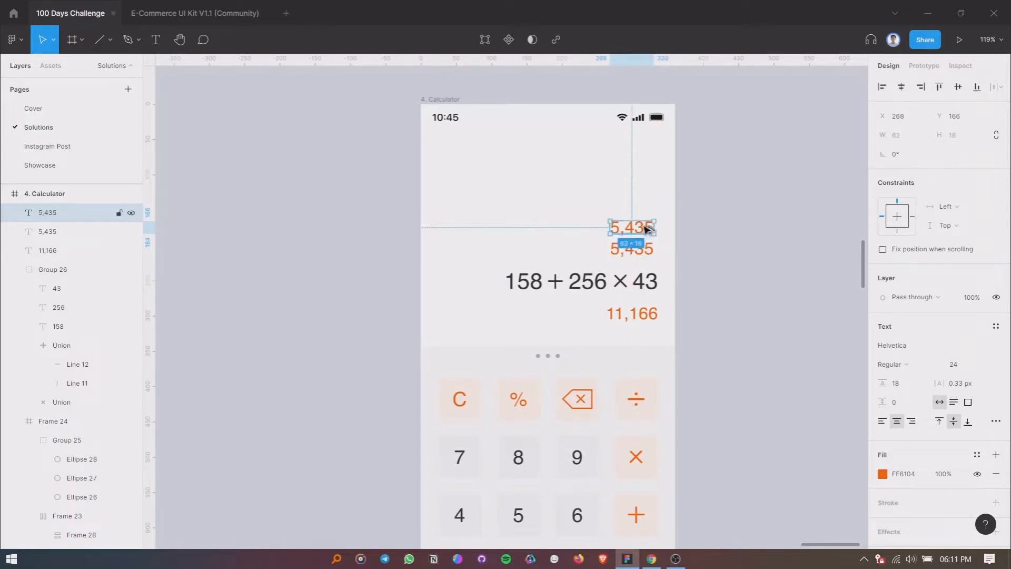
{"action": "double_click", "coordinate": [643, 227]}
{"action": "type", "text": "265"}
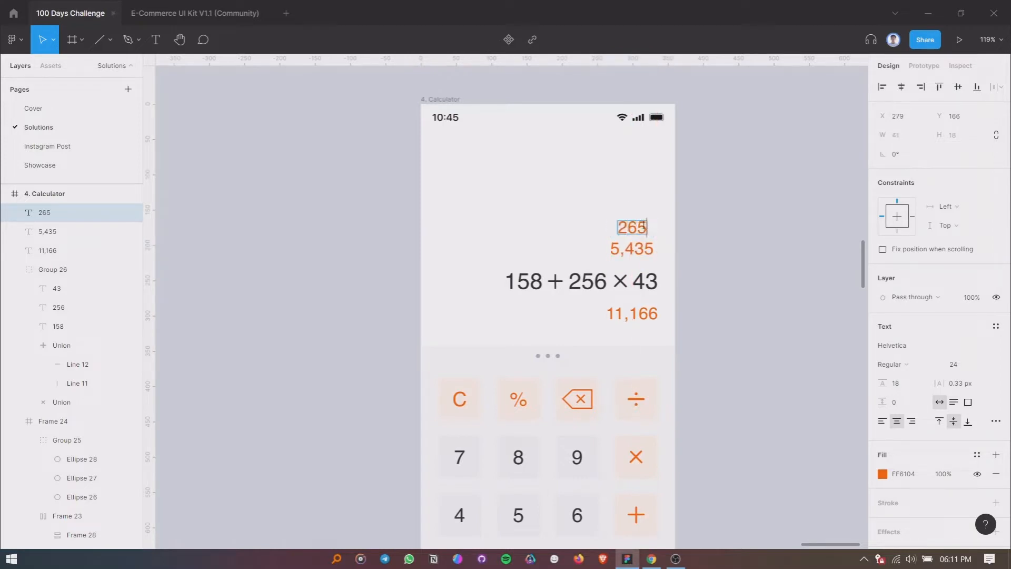
{"action": "key", "text": "Escape"}
{"action": "left_click_drag", "start_coordinate": [635, 229], "coordinate": [632, 206]}
{"action": "double_click", "coordinate": [631, 206]}
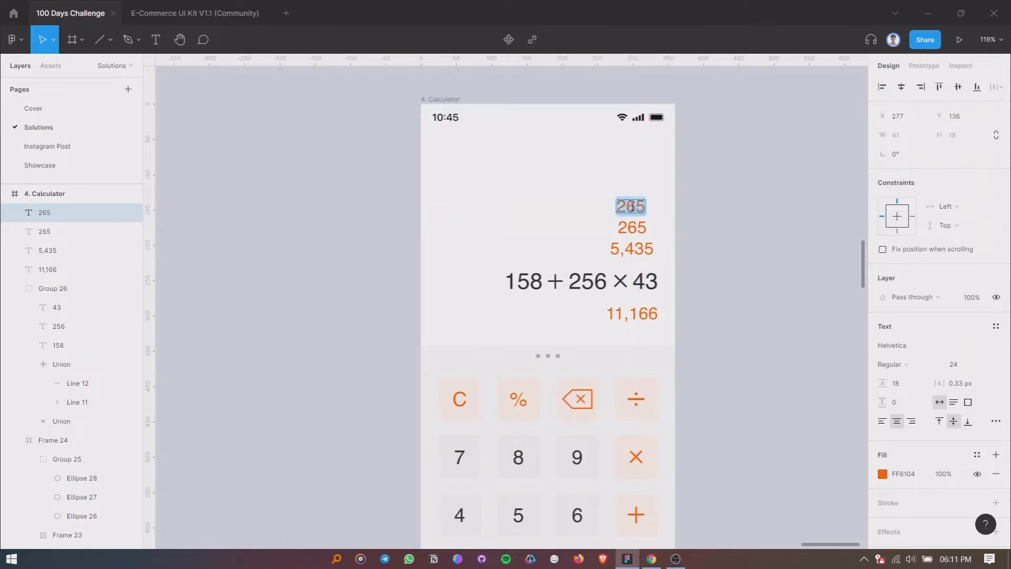
{"action": "type", "text": "1,52,876"}
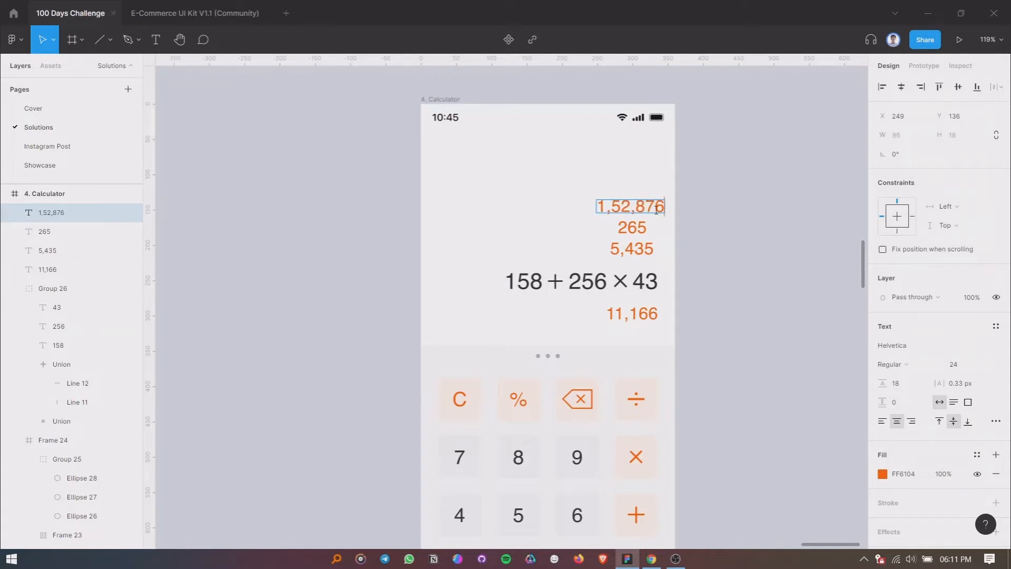
{"action": "key", "text": "Escape"}
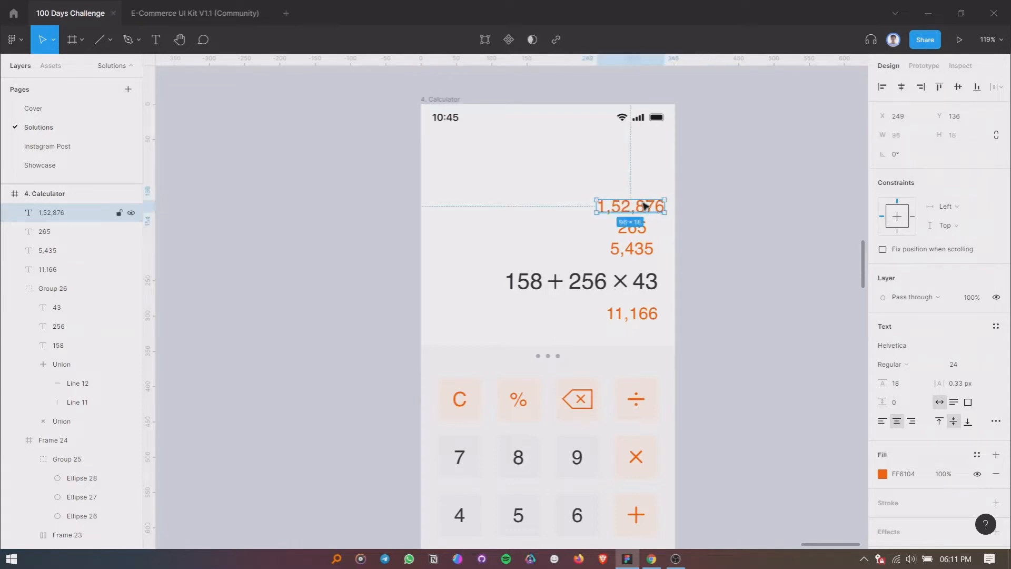
Duplicate 1,52,876 directly above itself and change the copy's text to 5,008.
{"action": "left_click_drag", "start_coordinate": [650, 208], "coordinate": [643, 183]}
{"action": "double_click", "coordinate": [643, 184]}
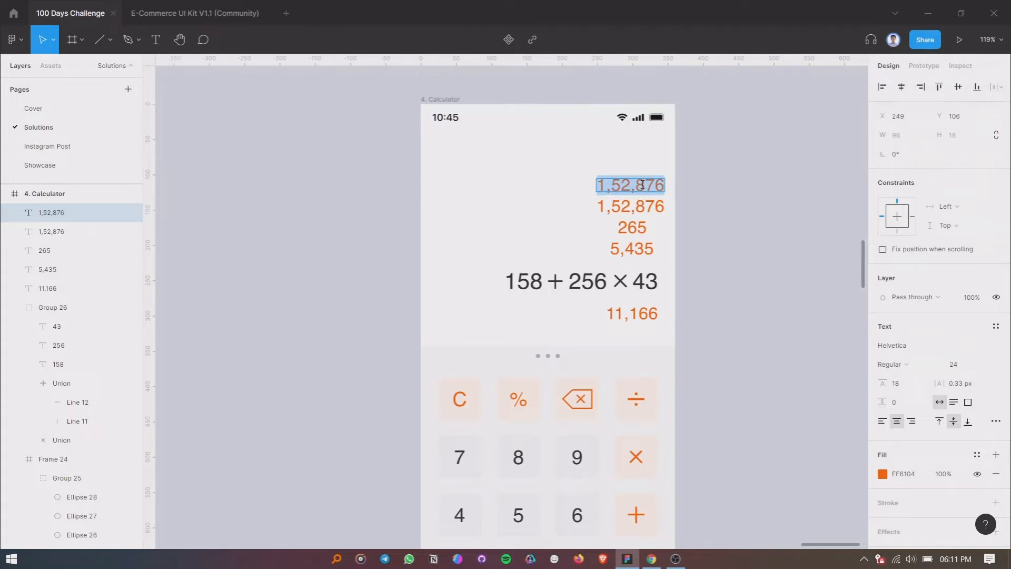
{"action": "type", "text": "5"}
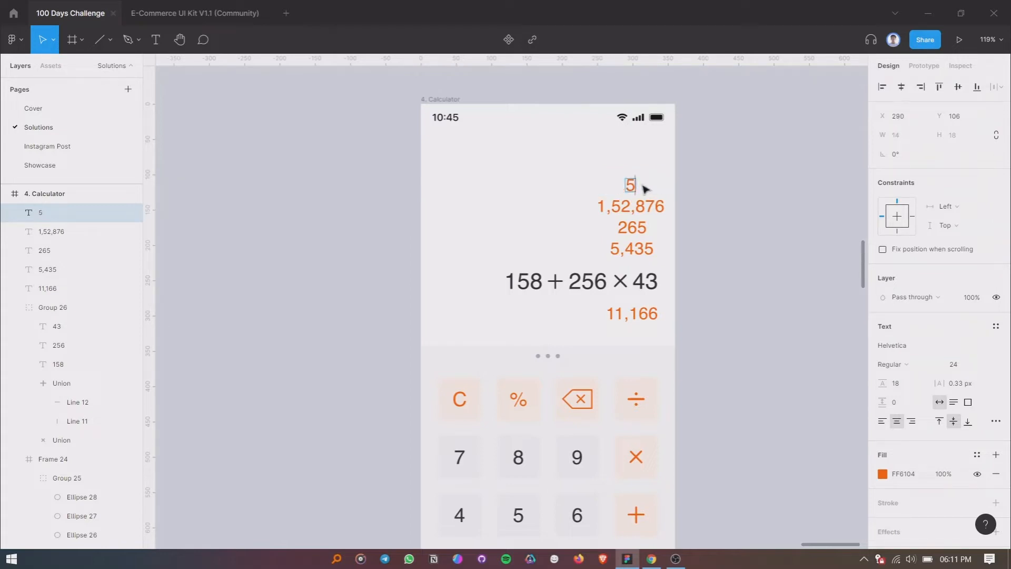
{"action": "type", "text": ",008"}
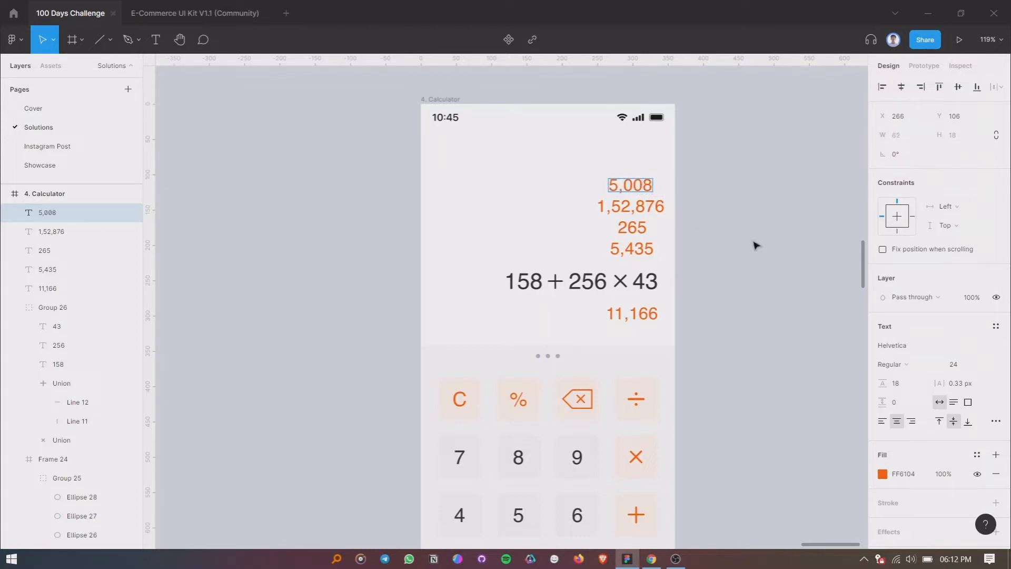
{"action": "left_click", "coordinate": [755, 246]}
Right-align the four history values above the expression and set their vertical spacing to 20, after trying 16.
{"action": "left_click_drag", "start_coordinate": [618, 276], "coordinate": [635, 182]}
{"action": "left_click", "coordinate": [921, 88]}
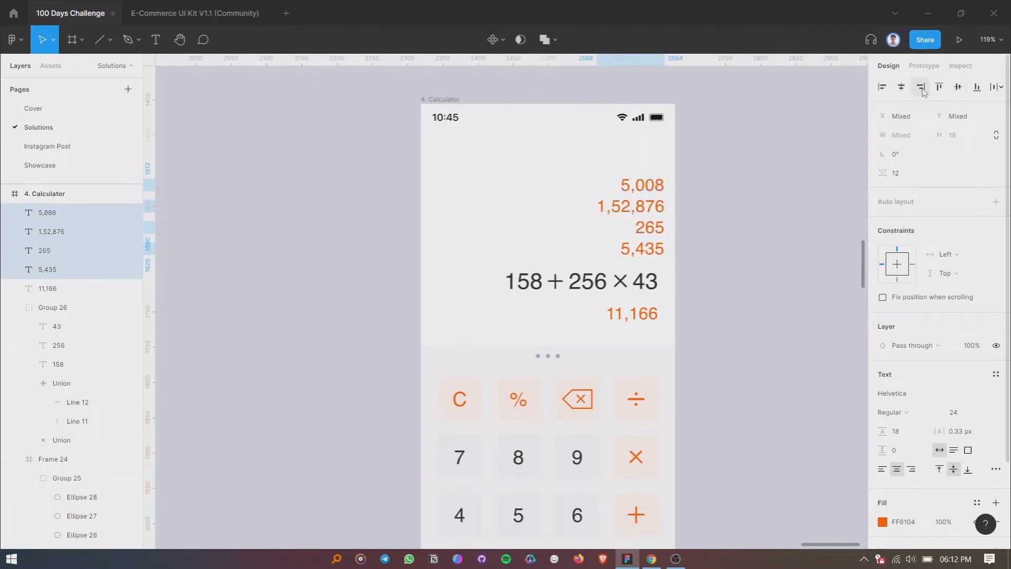
{"action": "left_click", "coordinate": [901, 174]}
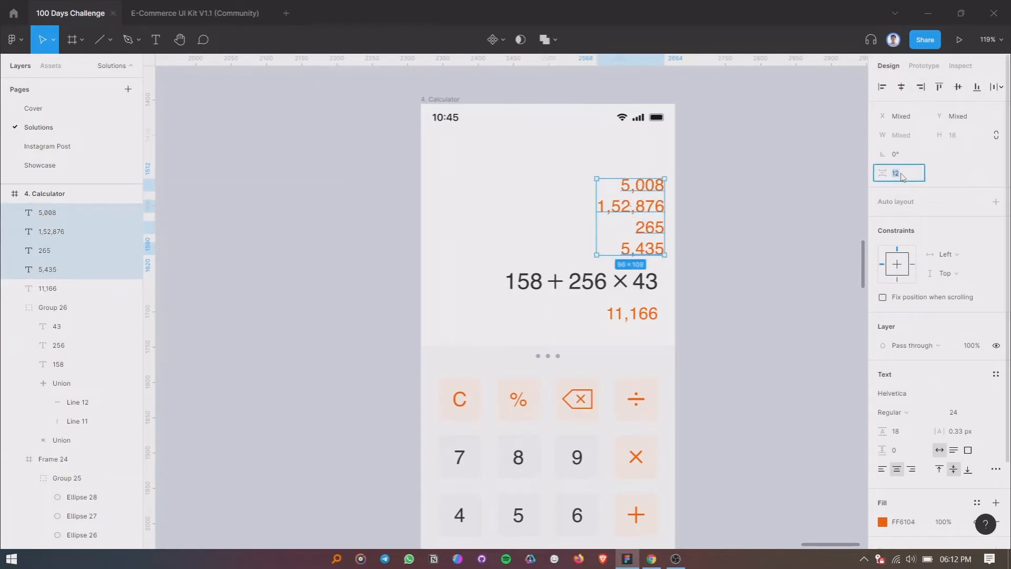
{"action": "key", "text": "Return"}
{"action": "left_click", "coordinate": [901, 175]}
{"action": "type", "text": "20"}
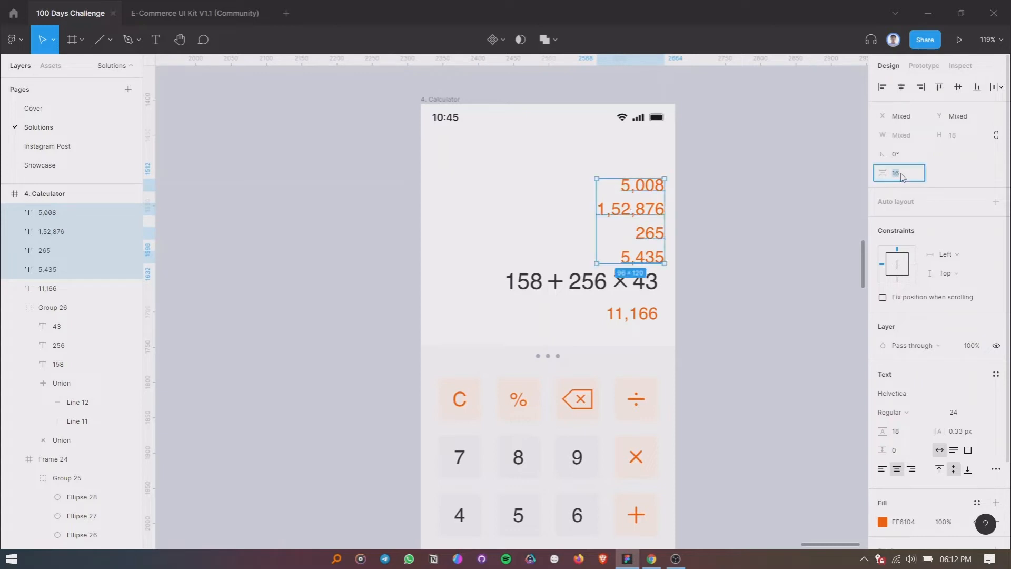
{"action": "key", "text": "Return"}
Move the four history values to 20 px above the expression, flush with its right edge.
{"action": "left_click_drag", "start_coordinate": [658, 241], "coordinate": [652, 226]}
{"action": "key", "text": "Right"}
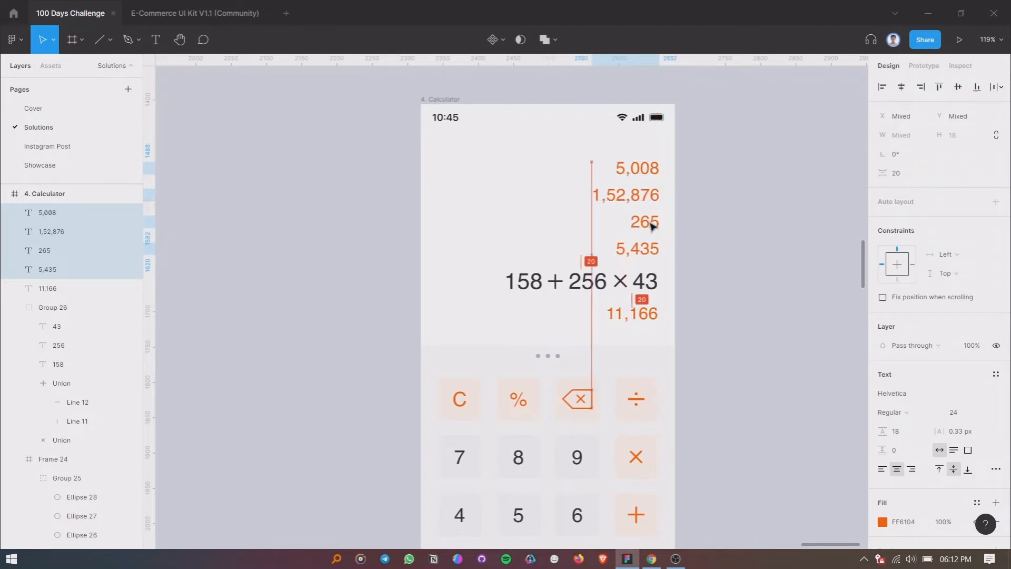
{"action": "key", "text": "Left"}
{"action": "left_click_drag", "start_coordinate": [653, 225], "coordinate": [651, 223]}
{"action": "key", "text": "Right"}
{"action": "key", "text": "Right"}
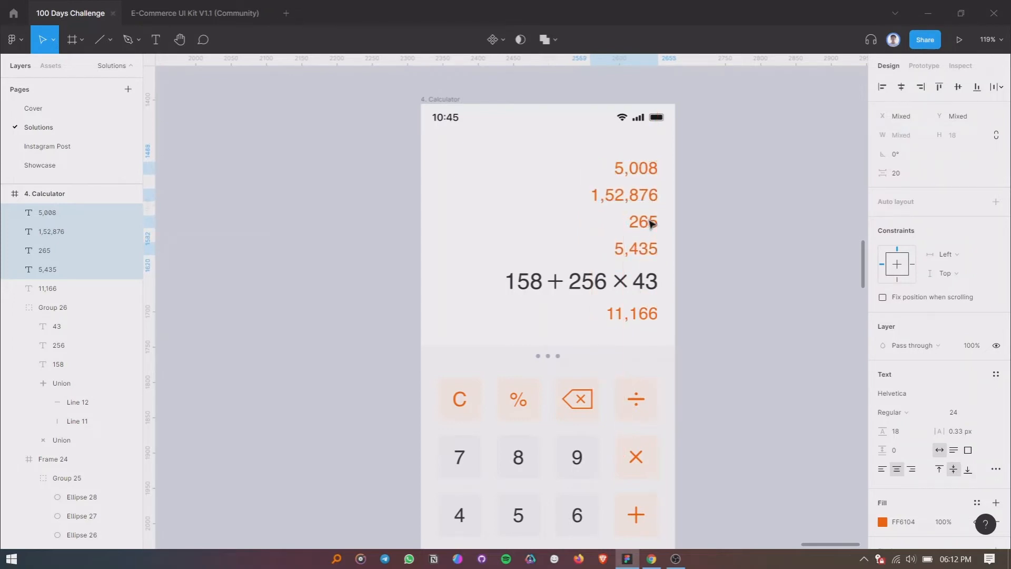
{"action": "scroll", "coordinate": [943, 311], "scroll_direction": "down", "scroll_amount": 3}
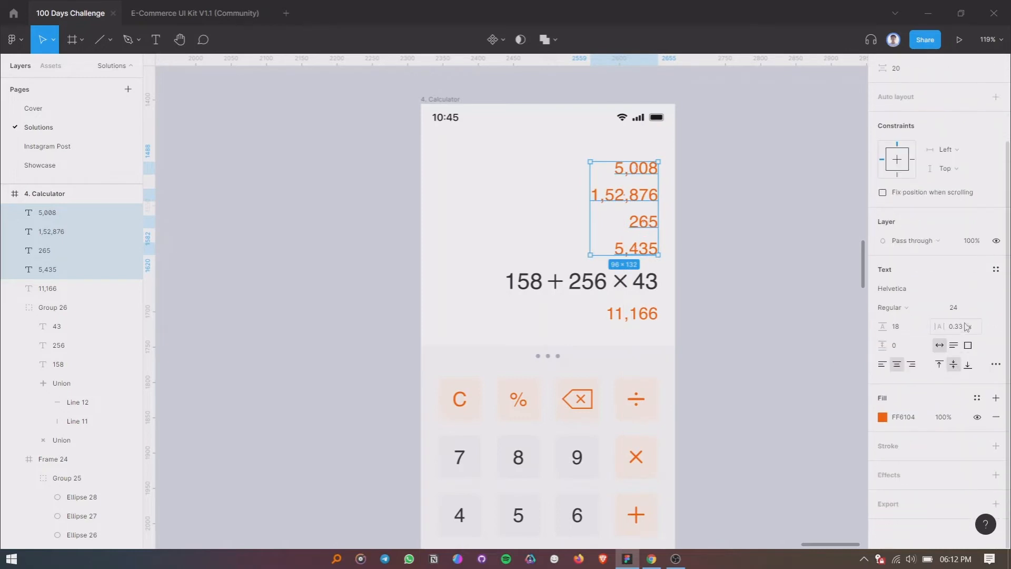
Set the four history values to font size 18, right-align them with each other, and set their vertical spacing to 16.
{"action": "left_click", "coordinate": [962, 309]}
{"action": "key", "text": "Return"}
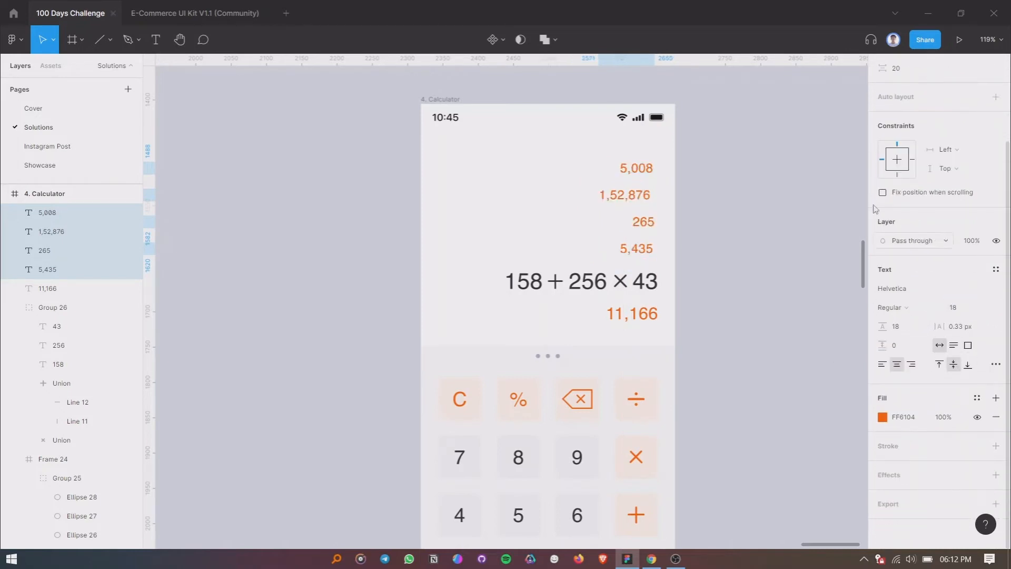
{"action": "scroll", "coordinate": [882, 144], "scroll_direction": "up", "scroll_amount": 3}
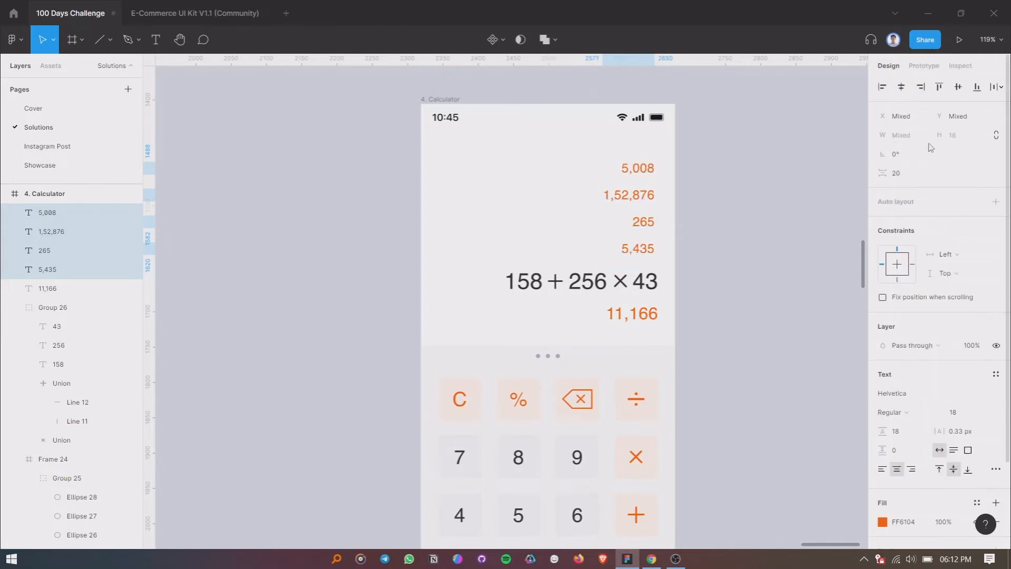
{"action": "left_click", "coordinate": [907, 174]}
{"action": "type", "text": "16"}
{"action": "key", "text": "Return"}
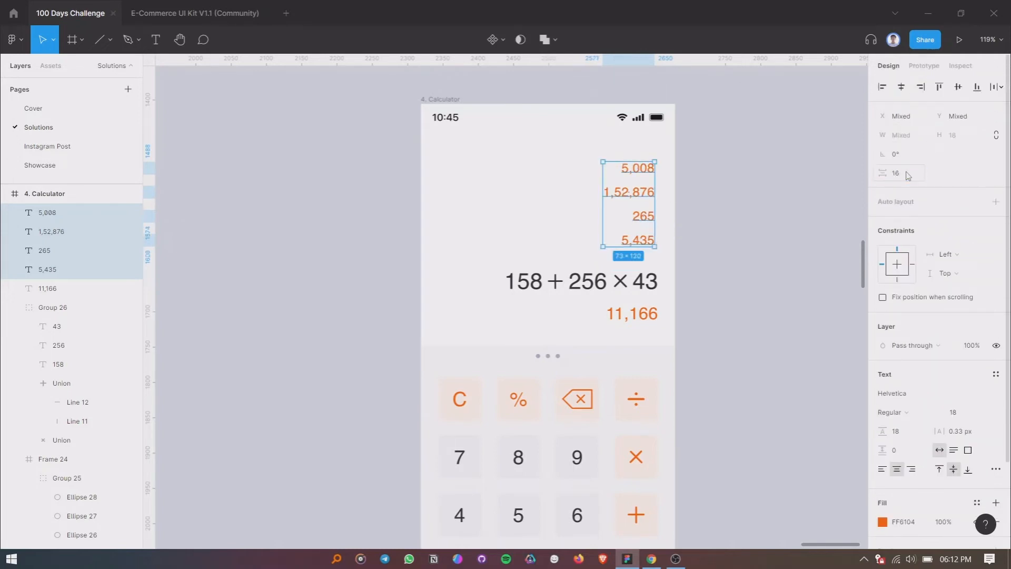
Move the four history values flush with the expression's right edge and about 30 px above it.
{"action": "key", "text": "alt"}
{"action": "left_click_drag", "start_coordinate": [642, 201], "coordinate": [642, 202]}
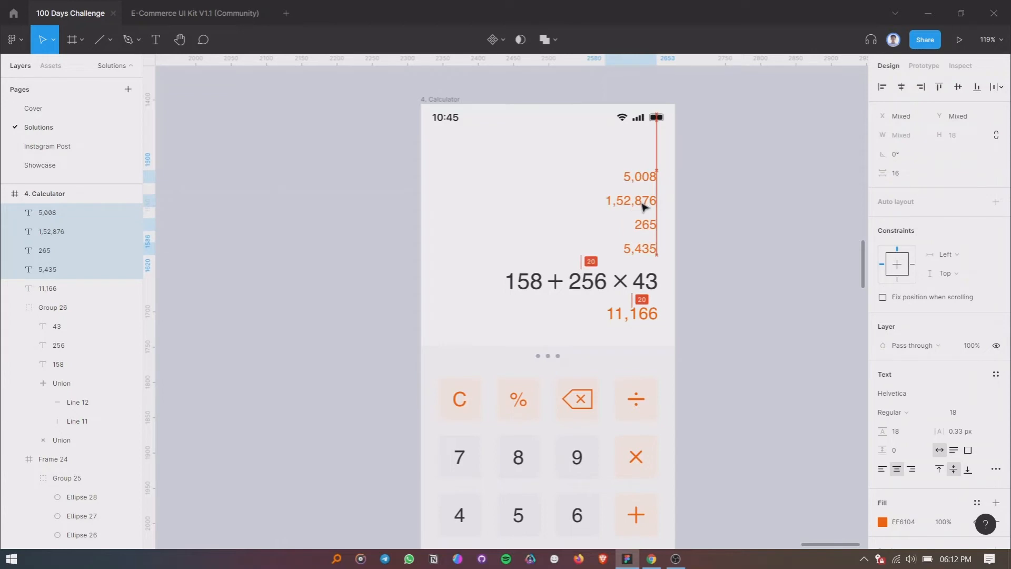
{"action": "key", "text": "Right"}
{"action": "key", "text": "Right"}
{"action": "key", "text": "Up"}
{"action": "key", "text": "Up"}
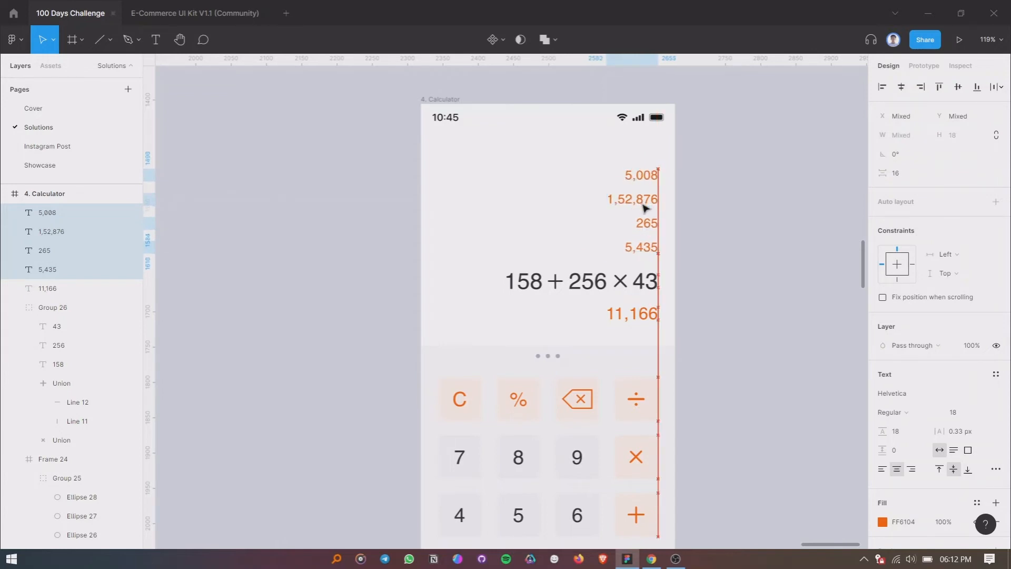
{"action": "key", "text": "Up"}
{"action": "key", "text": "Up"}
{"action": "key", "text": "Down"}
{"action": "key", "text": "Down"}
{"action": "key", "text": "Up"}
{"action": "key", "text": "Up"}
{"action": "key", "text": "Up"}
{"action": "key", "text": "Up"}
{"action": "key", "text": "Up"}
{"action": "key", "text": "Up"}
{"action": "key", "text": "Up"}
{"action": "key", "text": "Up"}
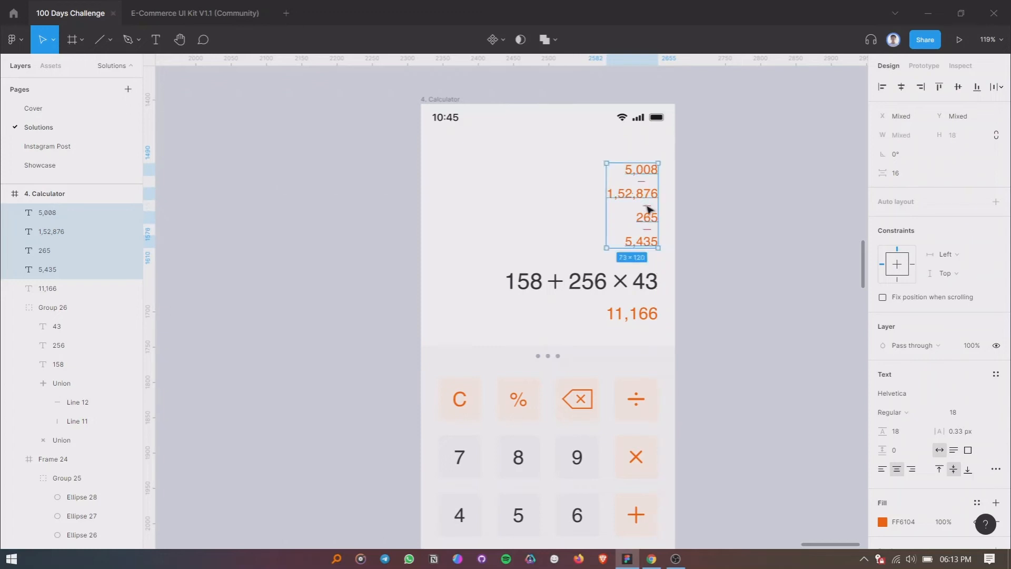
Change the fill of the four history values to the pale orange FFC4A1, after trying FFEADD.
{"action": "scroll", "coordinate": [901, 423], "scroll_direction": "down", "scroll_amount": 2}
{"action": "left_click", "coordinate": [883, 417]}
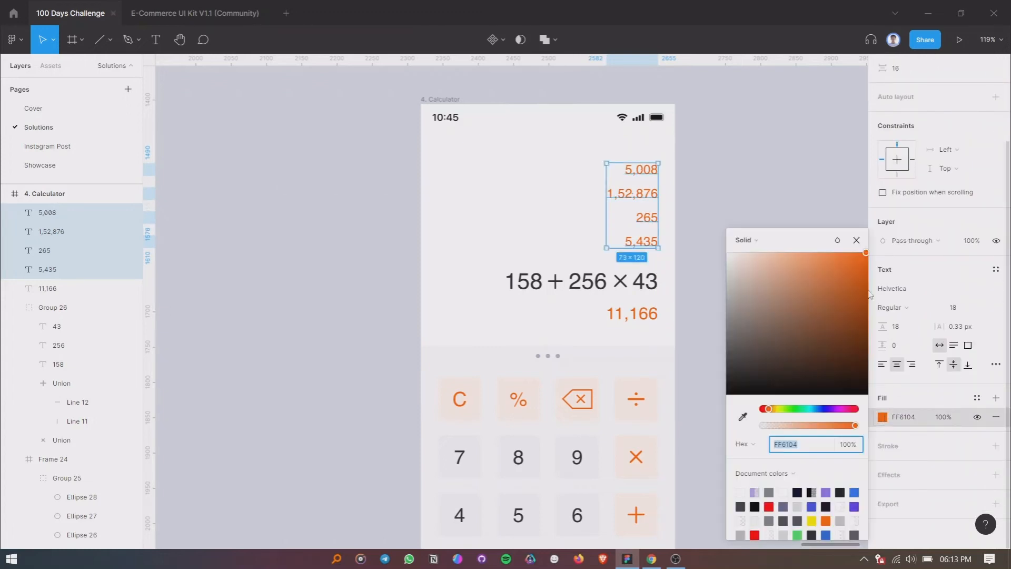
{"action": "type", "text": "FFEADD"}
{"action": "key", "text": "Return"}
{"action": "left_click_drag", "start_coordinate": [752, 243], "coordinate": [774, 240]}
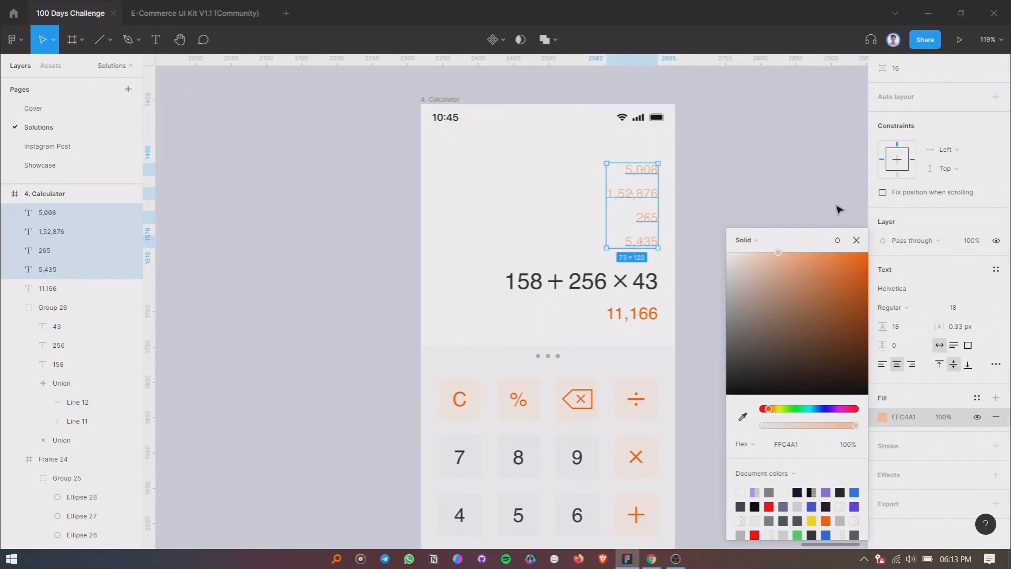
{"action": "left_click", "coordinate": [839, 210]}
{"action": "scroll", "coordinate": [759, 213], "scroll_direction": "down", "scroll_amount": 2}
{"action": "scroll", "coordinate": [711, 240], "scroll_direction": "down", "scroll_amount": 3}
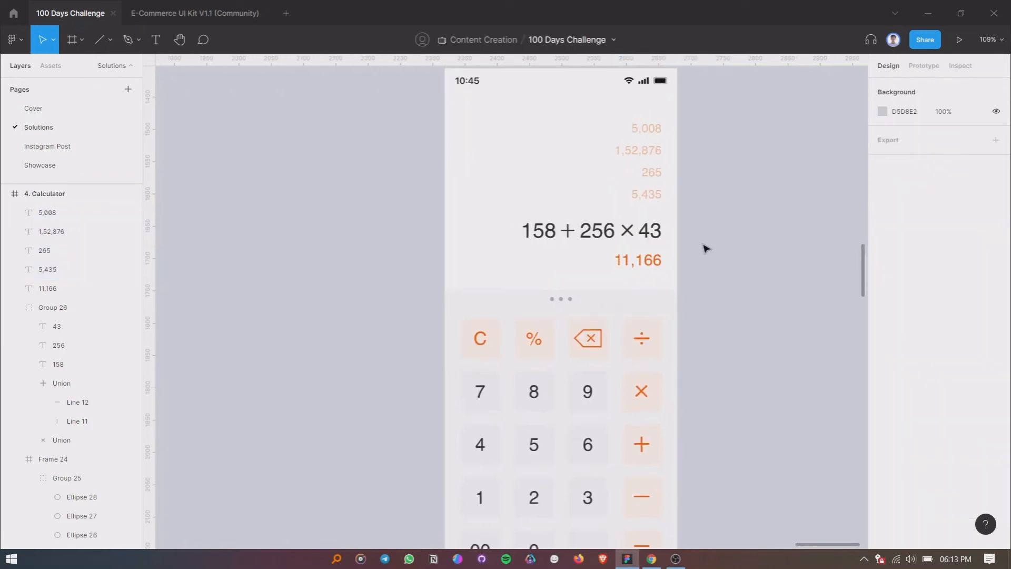
{"action": "scroll", "coordinate": [708, 244], "scroll_direction": "up", "scroll_amount": 2}
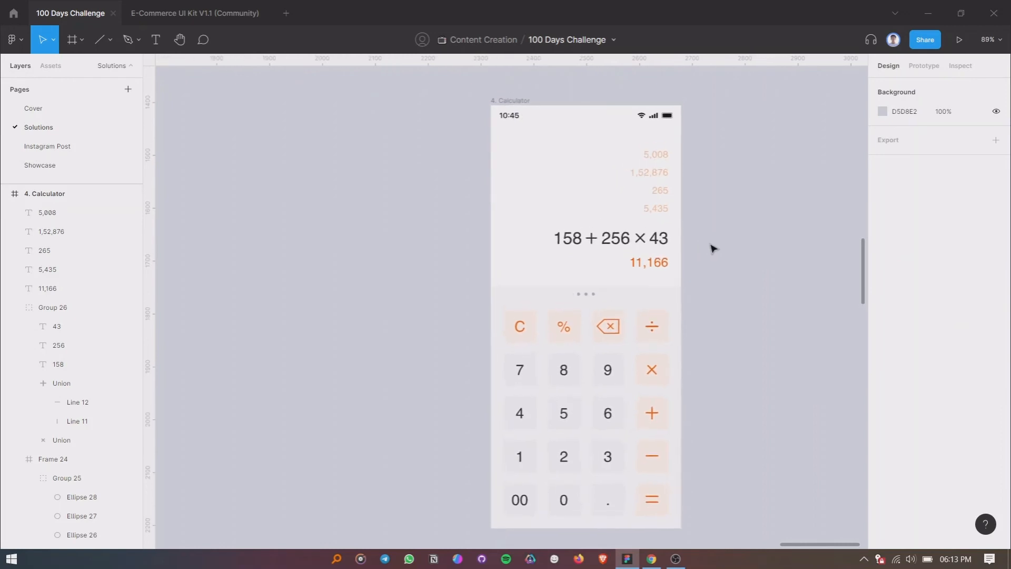
{"action": "left_click_drag", "start_coordinate": [646, 244], "coordinate": [596, 228]}
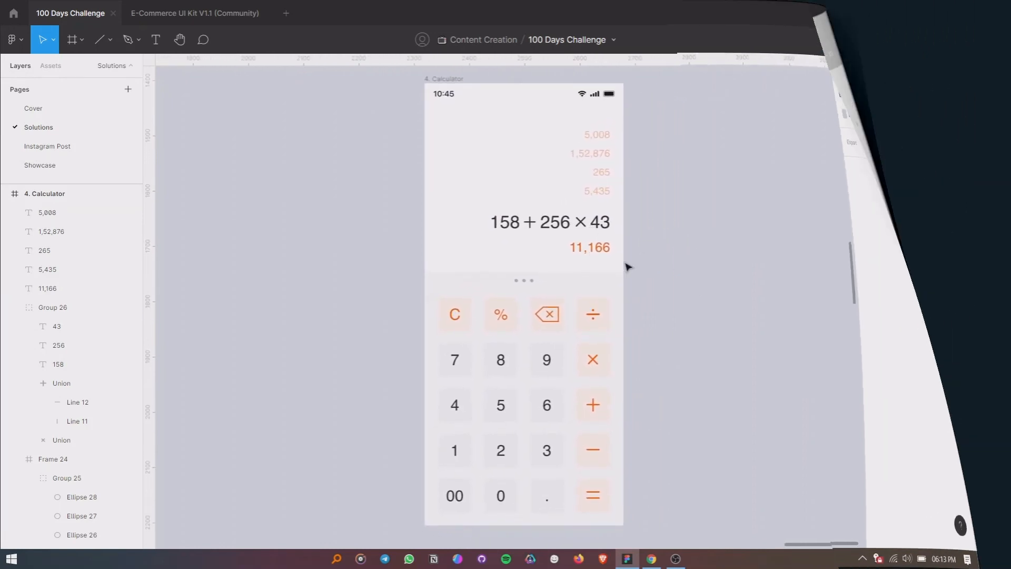